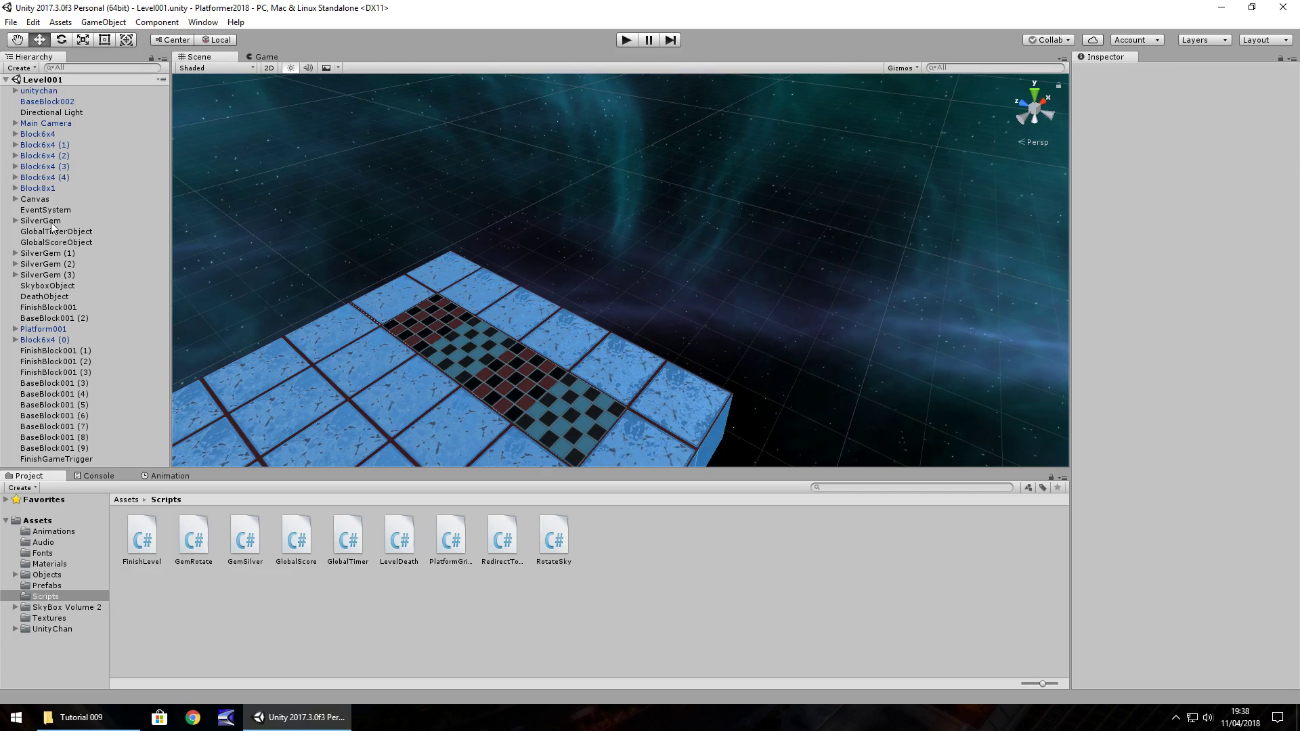
Step: Add a UI Text element to the Canvas and set its text to "YOU FELL"
{"action": "double_click", "coordinate": [35, 200]}
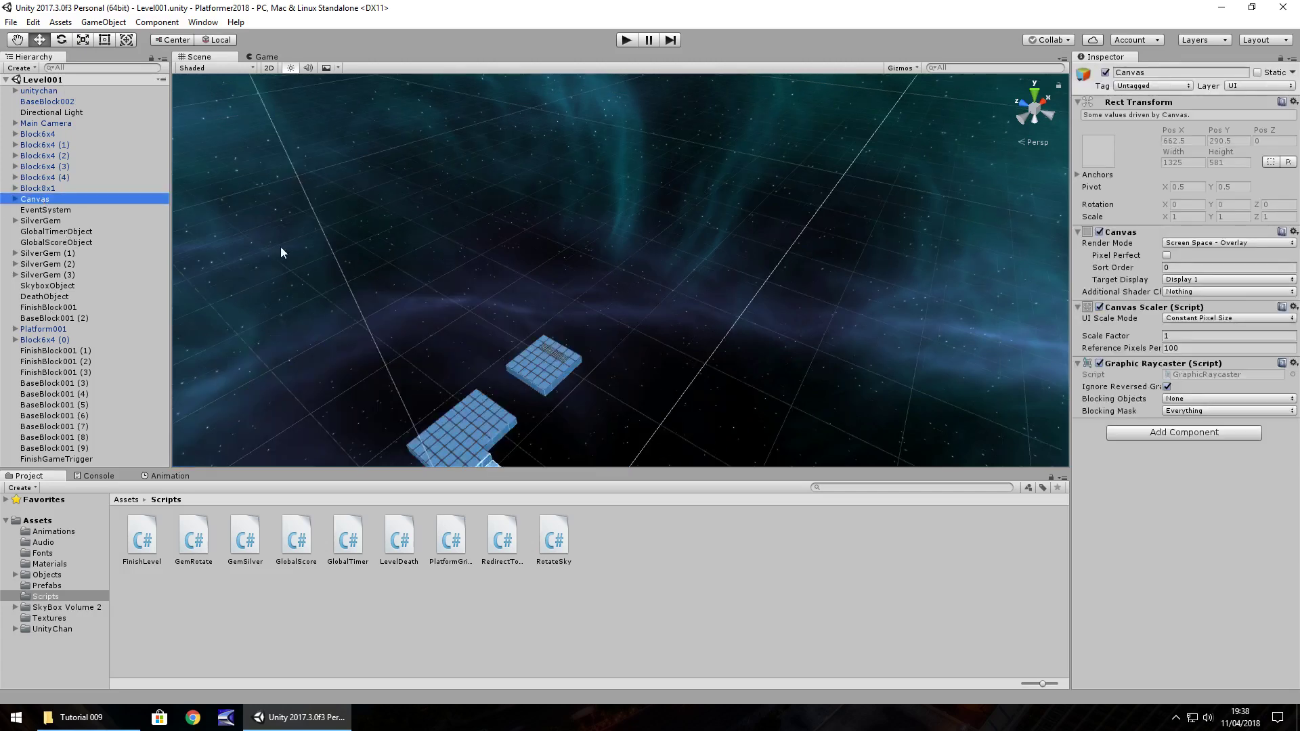
{"action": "right_click_drag", "start_coordinate": [737, 265], "coordinate": [664, 204]}
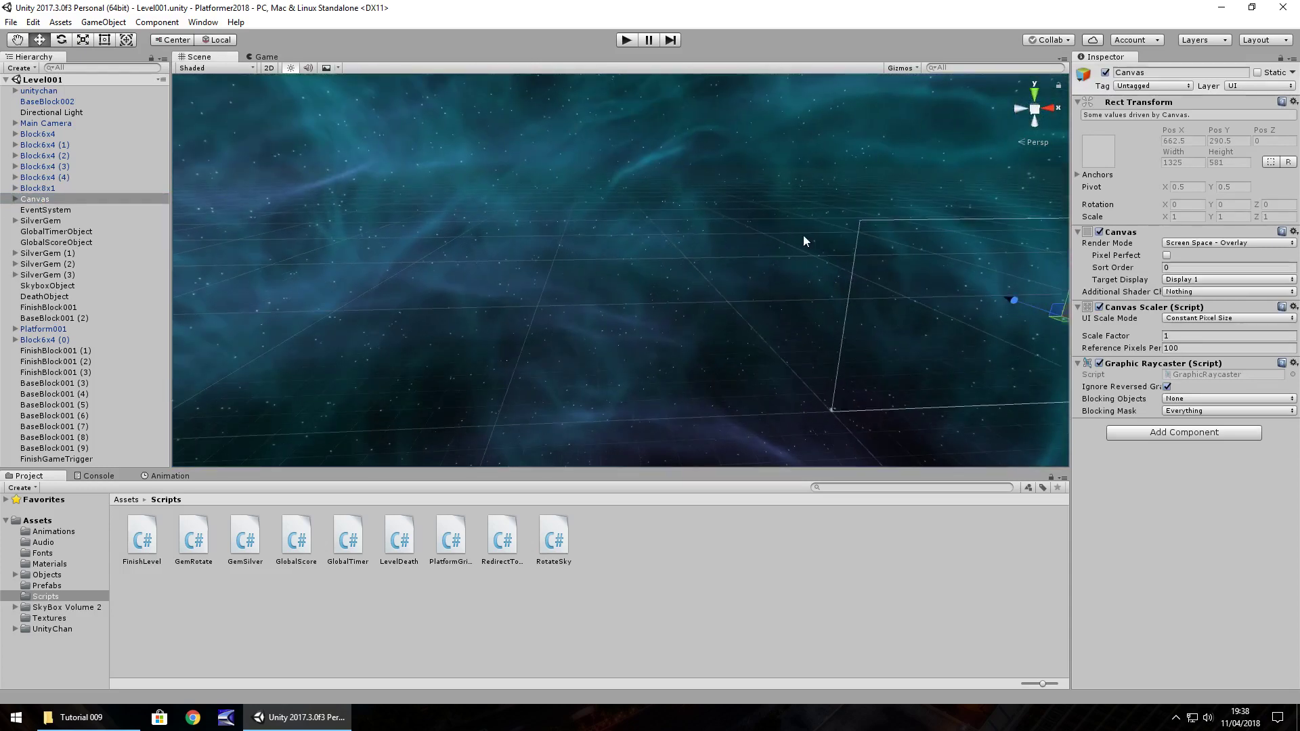
{"action": "key", "text": "f"}
{"action": "left_click", "coordinate": [122, 24]}
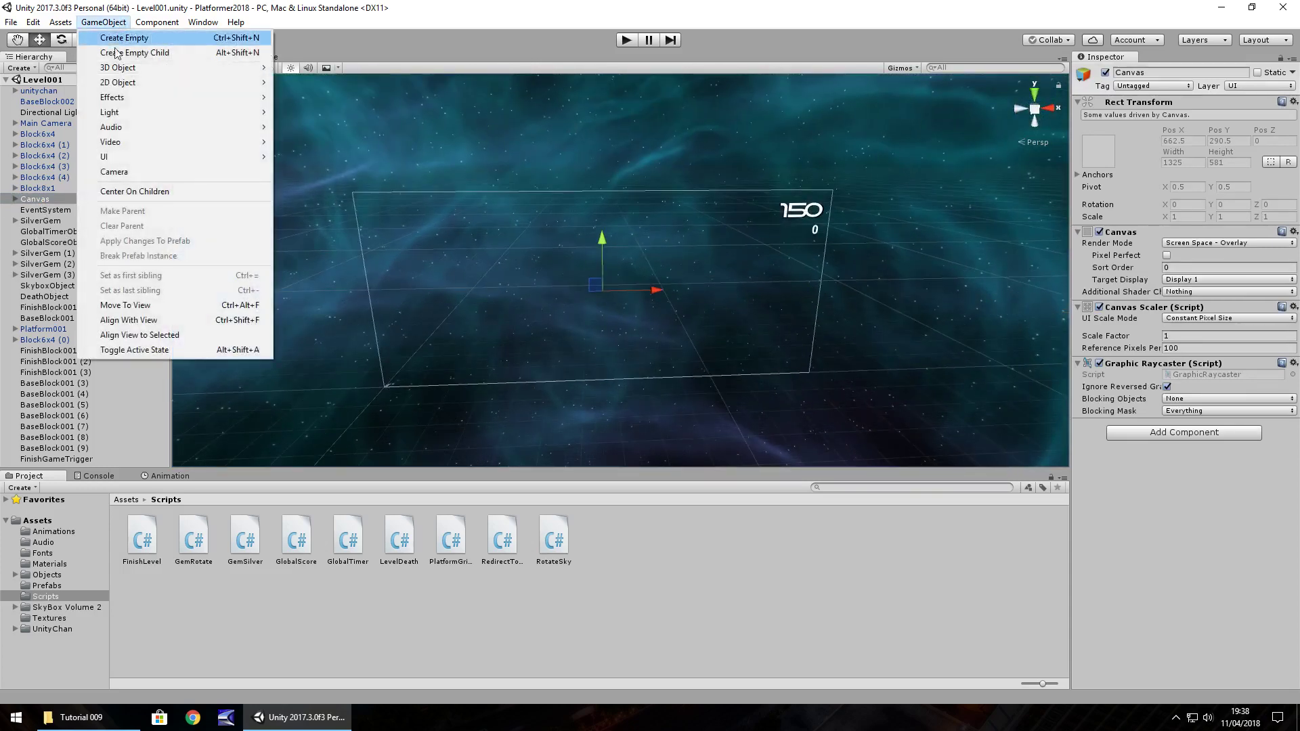
{"action": "mouse_move", "coordinate": [116, 157]}
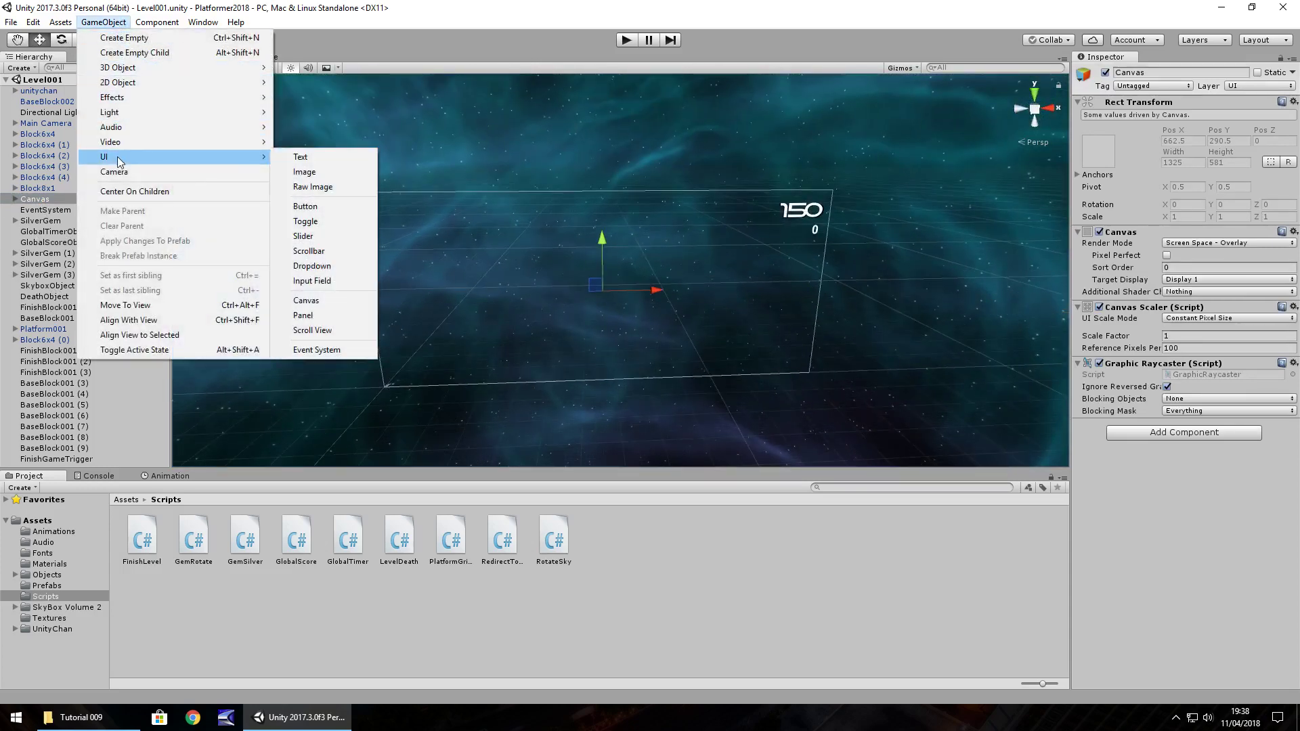
{"action": "left_click", "coordinate": [321, 157]}
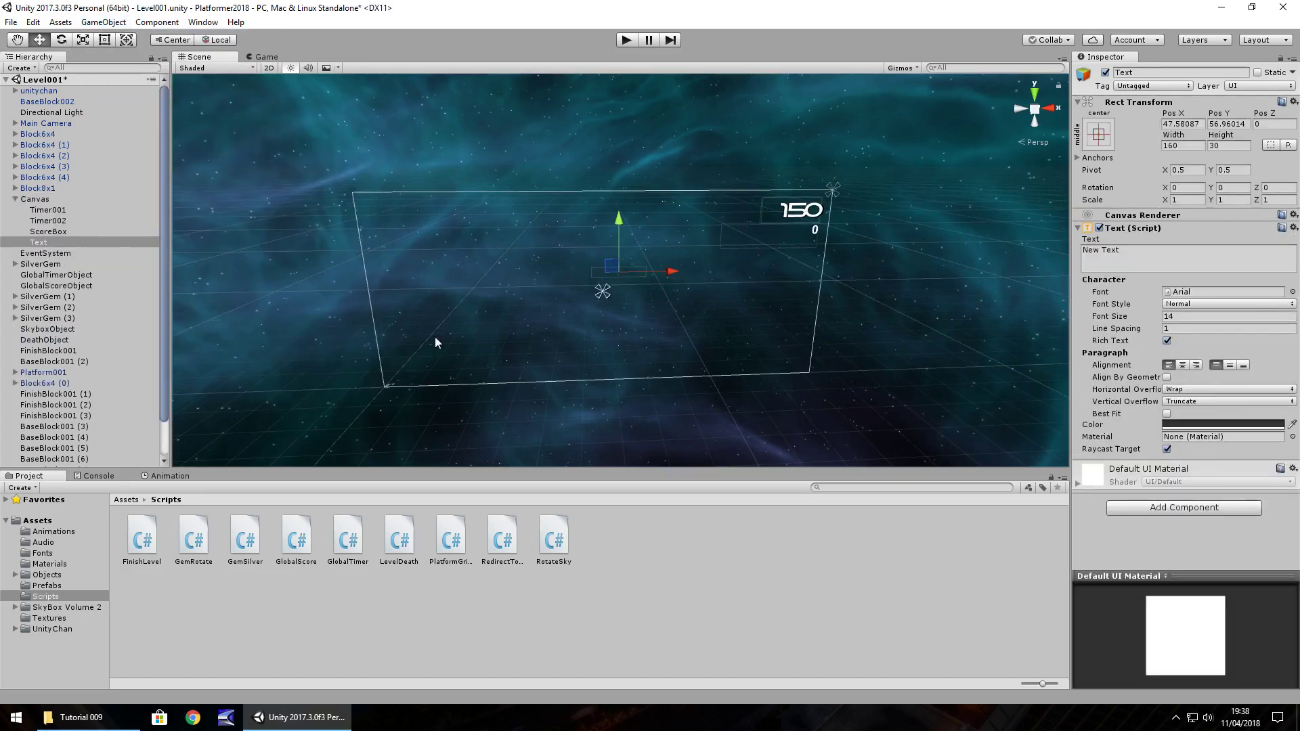
{"action": "left_click", "coordinate": [1169, 254]}
{"action": "type", "text": "YOU FELL"}
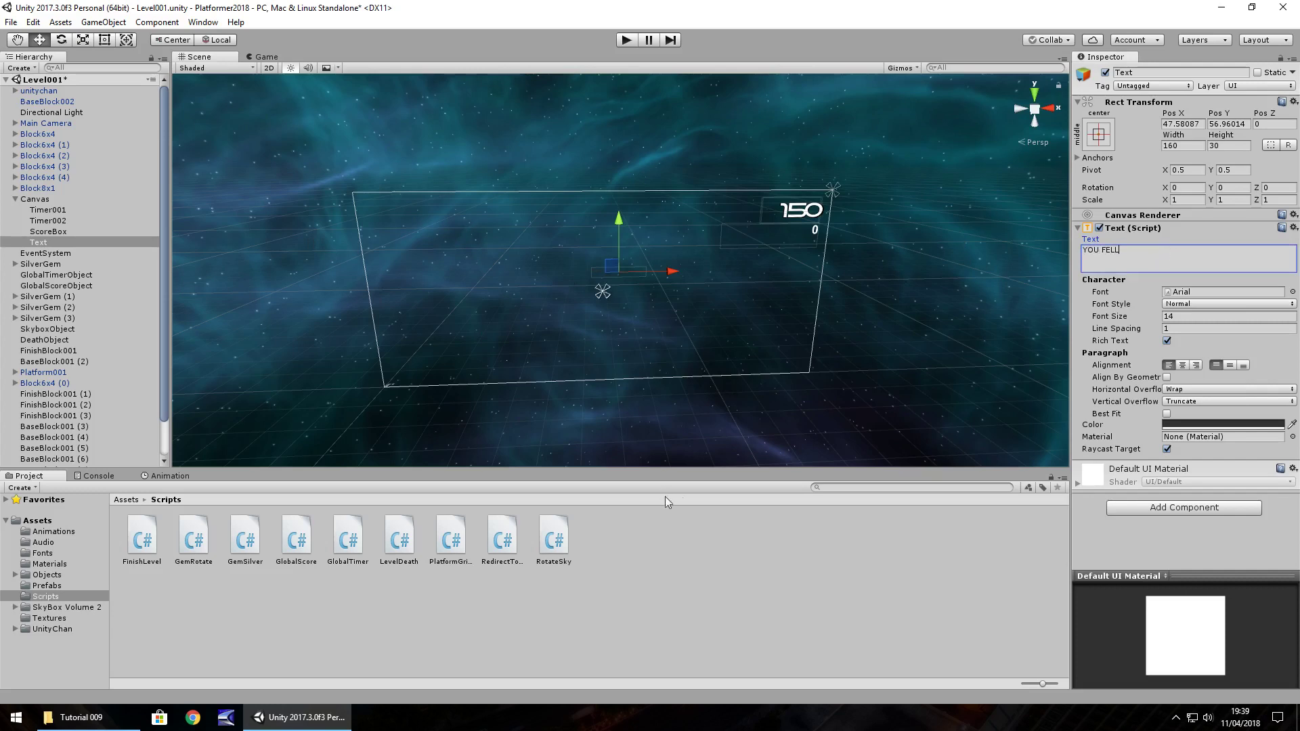
Step: Assign the good times font from the Fonts folder to the YOU FELL text and colour it white
{"action": "left_click", "coordinate": [45, 554]}
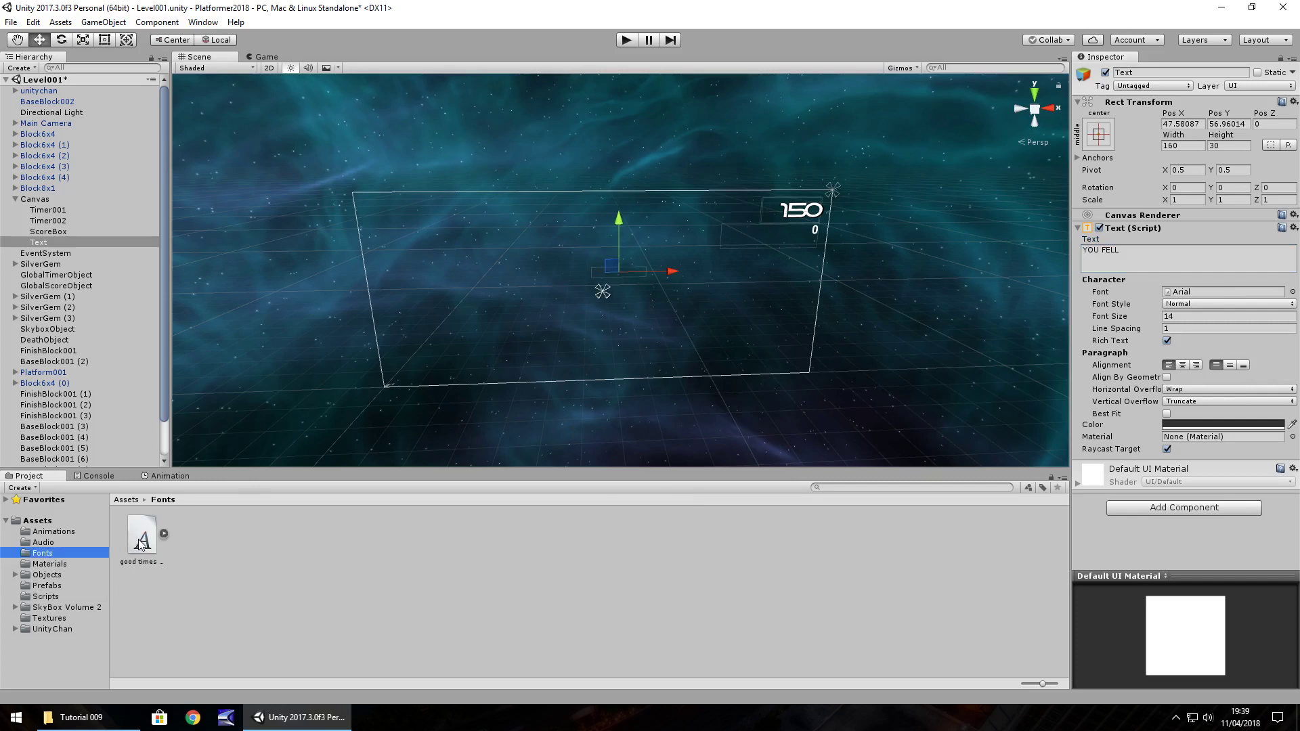
{"action": "left_click_drag", "start_coordinate": [155, 533], "coordinate": [1213, 292]}
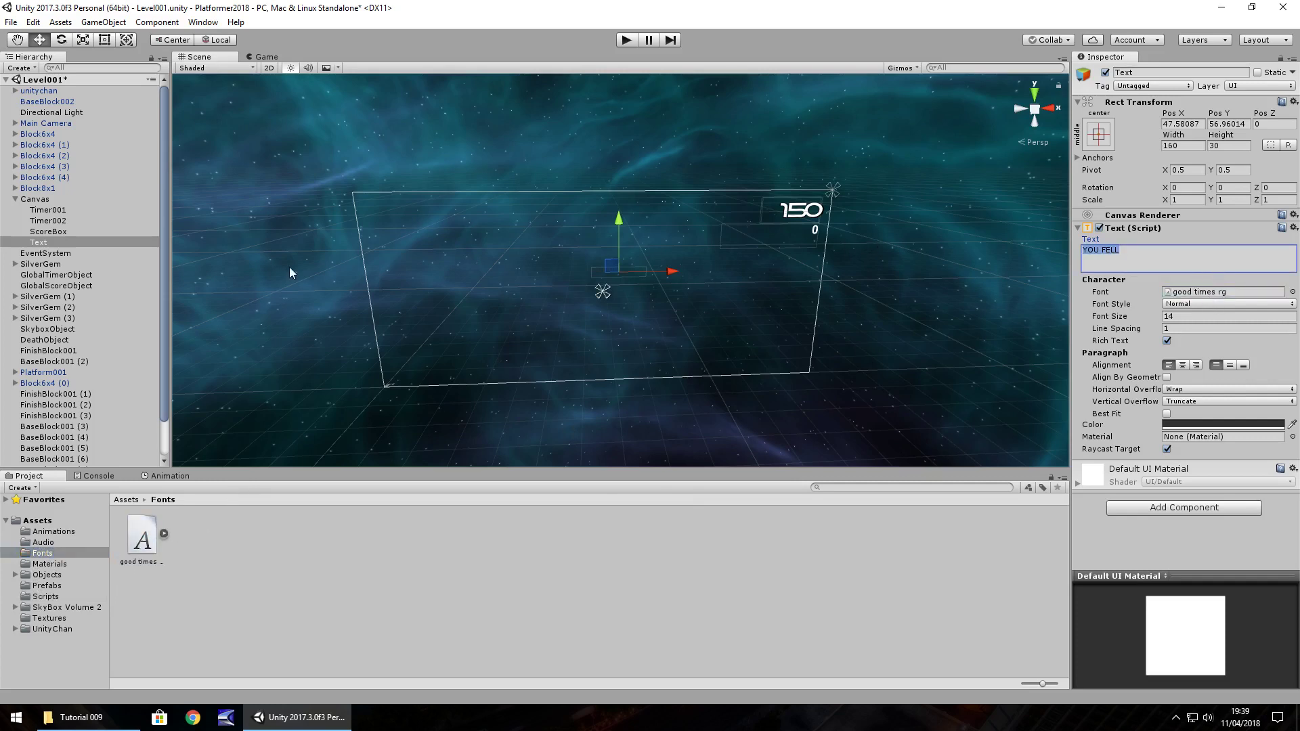
{"action": "left_click", "coordinate": [1206, 424]}
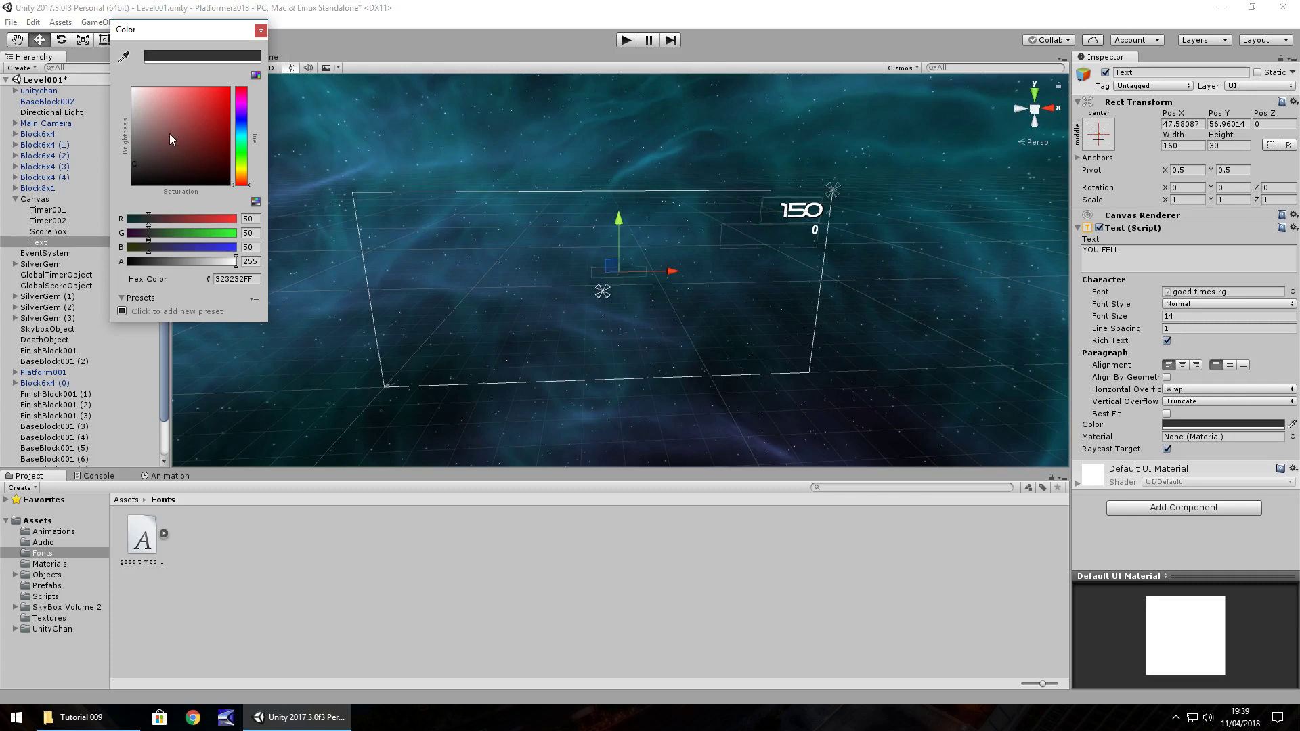
{"action": "left_click_drag", "start_coordinate": [164, 141], "coordinate": [133, 88]}
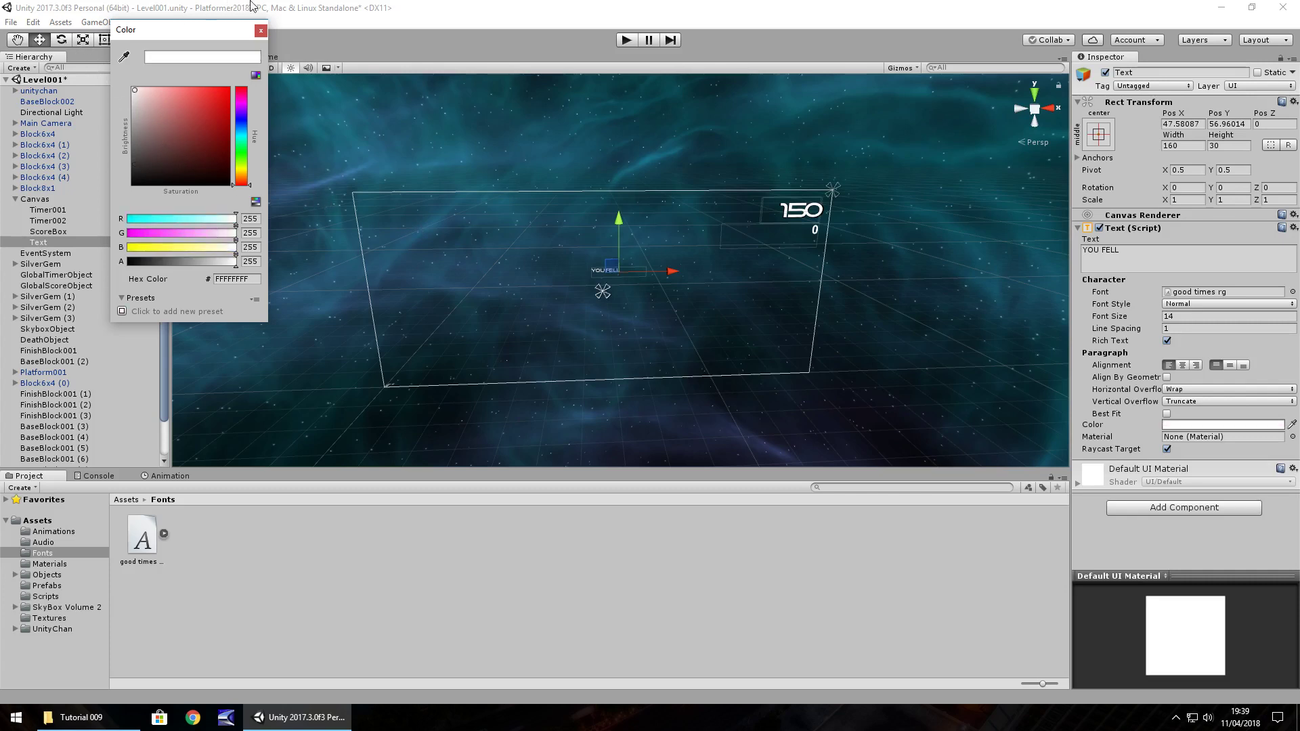
{"action": "left_click", "coordinate": [260, 30]}
Step: Set the text's font size to 60 and fit its box, about 368 by 86, around the canvas centre
{"action": "left_click", "coordinate": [1185, 317]}
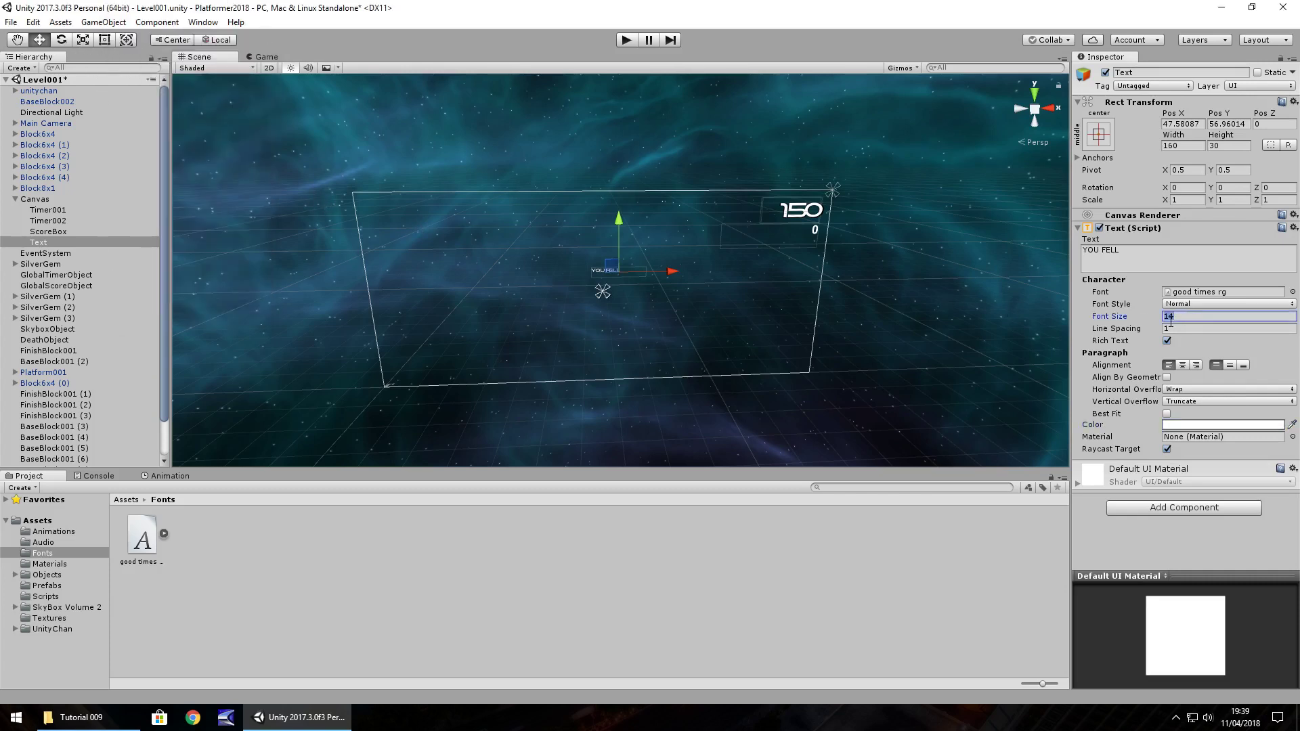
{"action": "type", "text": "60"}
{"action": "left_click", "coordinate": [105, 39]}
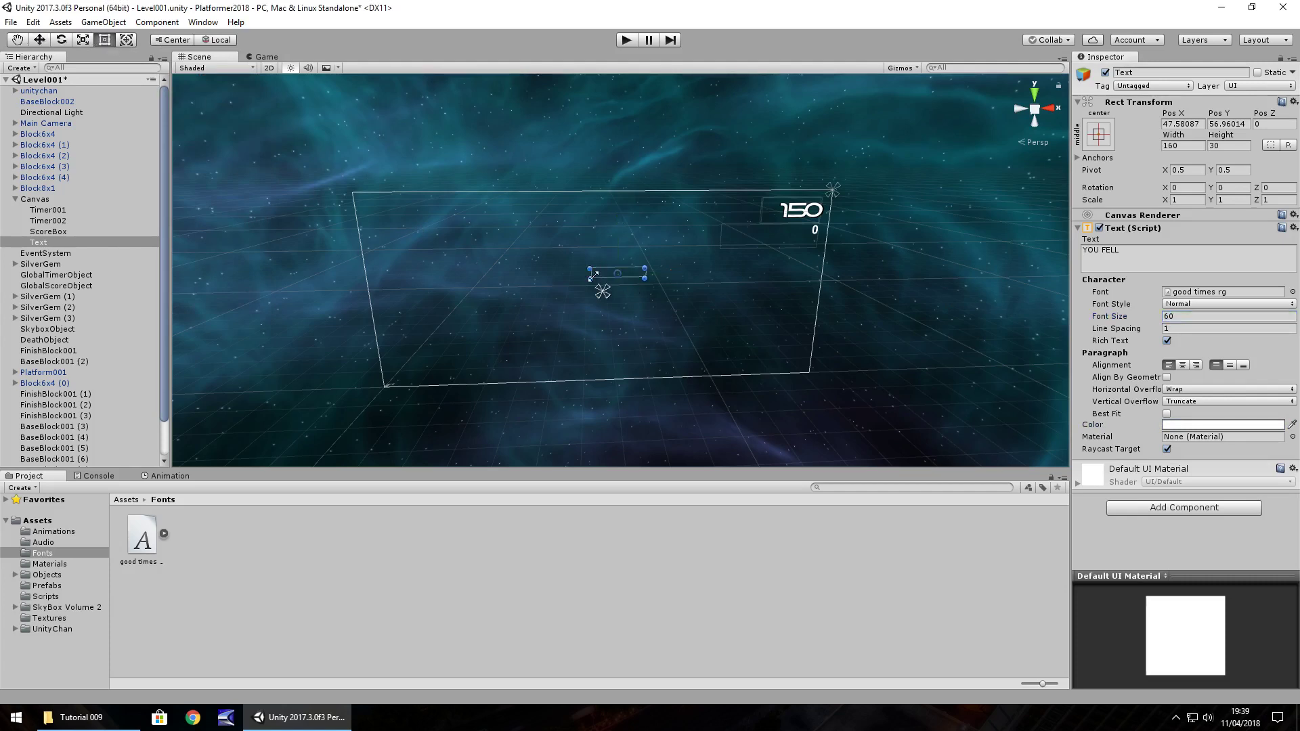
{"action": "left_click_drag", "start_coordinate": [593, 275], "coordinate": [507, 304]}
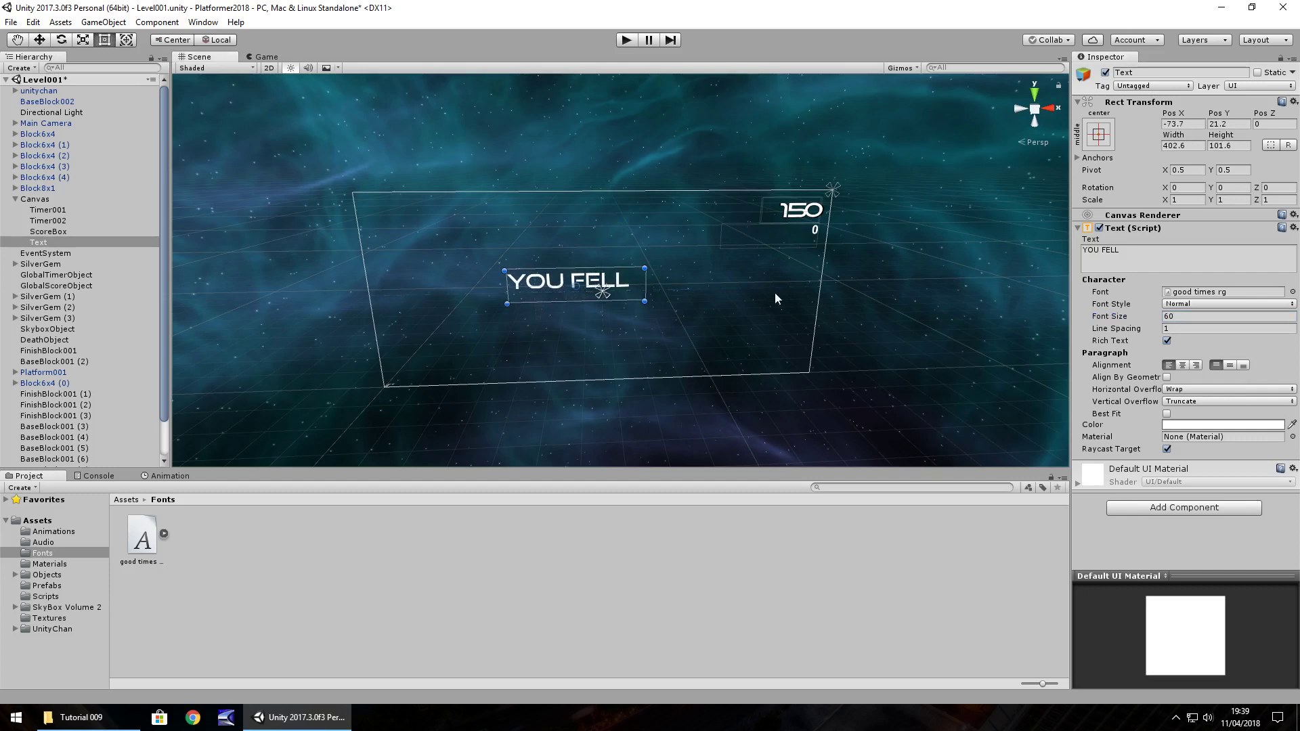
{"action": "left_click", "coordinate": [1102, 137]}
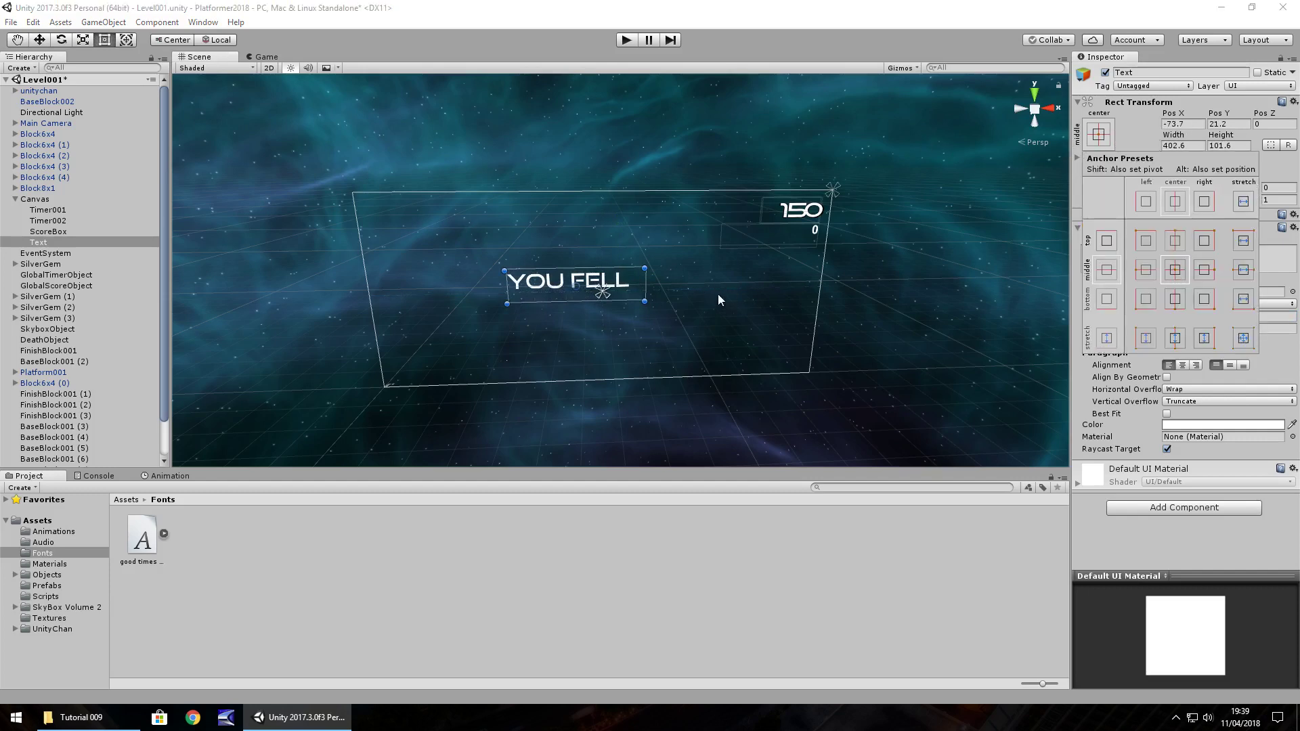
{"action": "left_click", "coordinate": [647, 305]}
{"action": "mouse_move", "coordinate": [646, 303]}
{"action": "left_mouse_down"}
{"action": "mouse_move", "coordinate": [639, 285]}
{"action": "mouse_move", "coordinate": [649, 293]}
{"action": "left_mouse_up"}
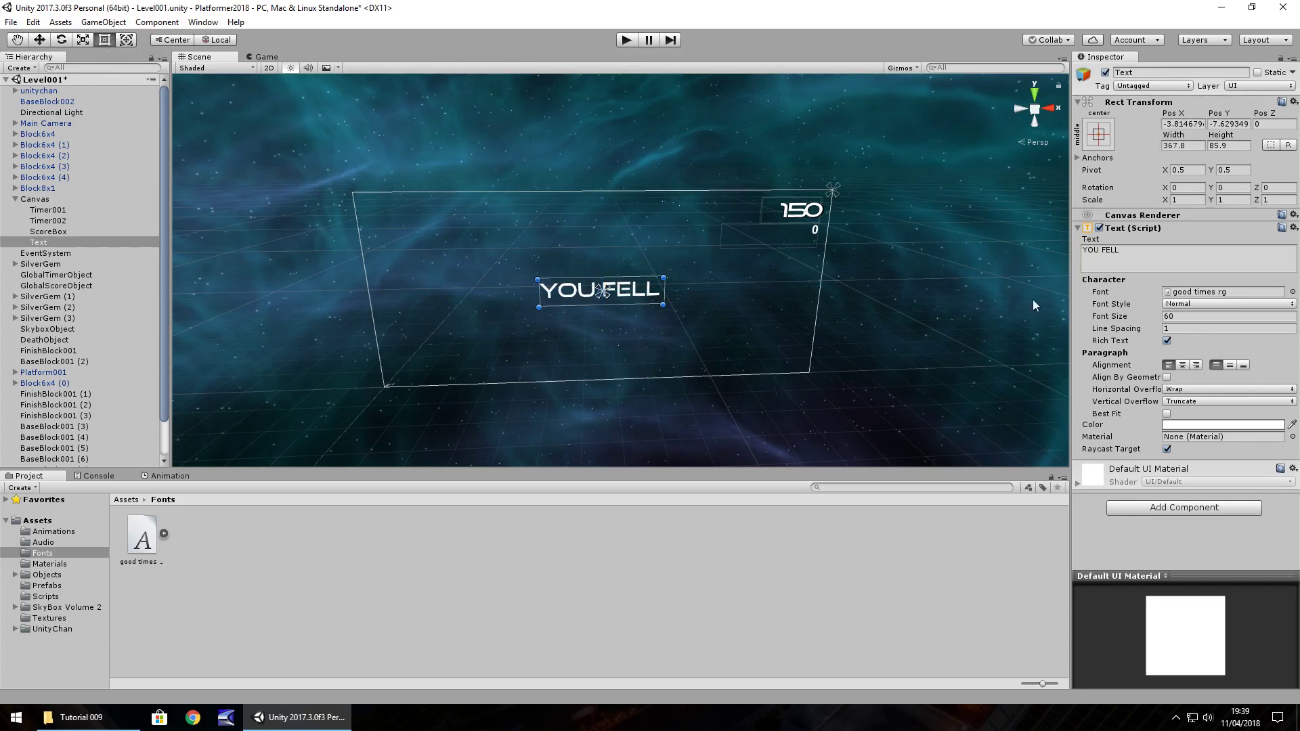
Step: Try the Bold font style on the YOU FELL text and return it to Normal
{"action": "left_click", "coordinate": [1201, 306]}
{"action": "left_click", "coordinate": [1204, 330]}
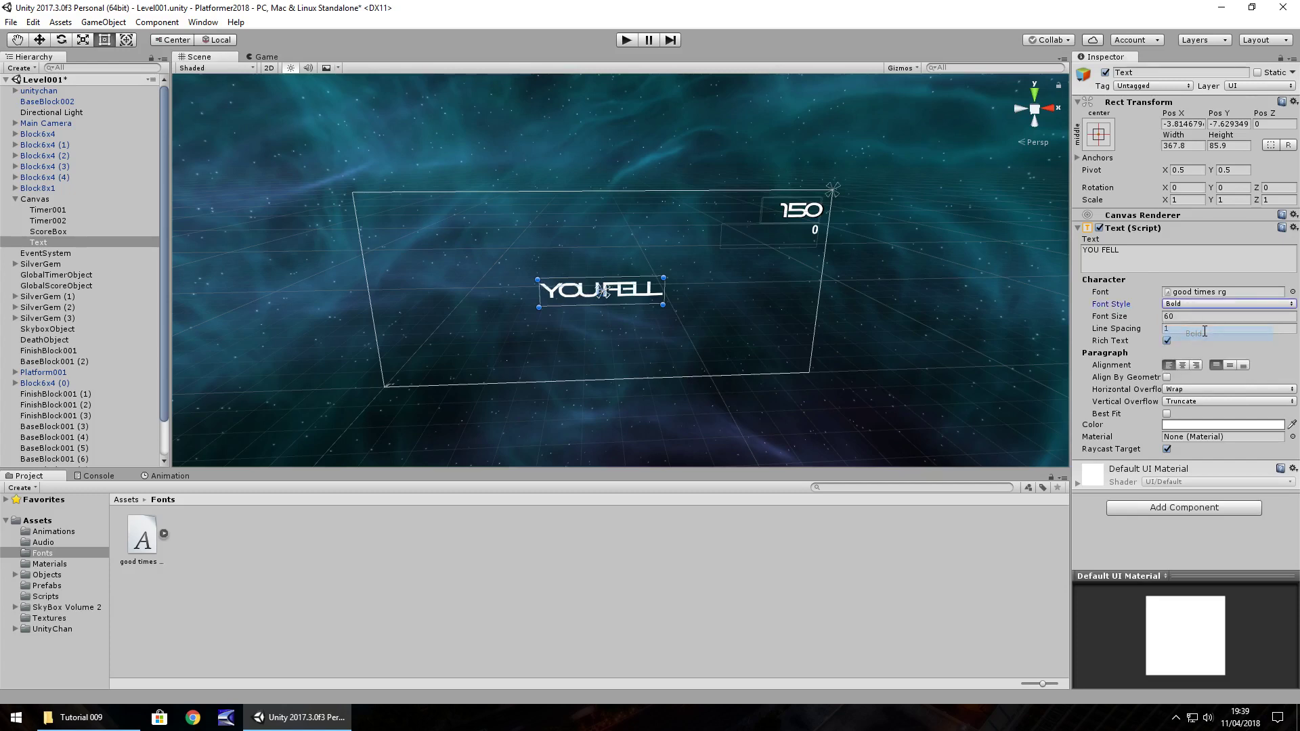
{"action": "left_click", "coordinate": [1232, 303]}
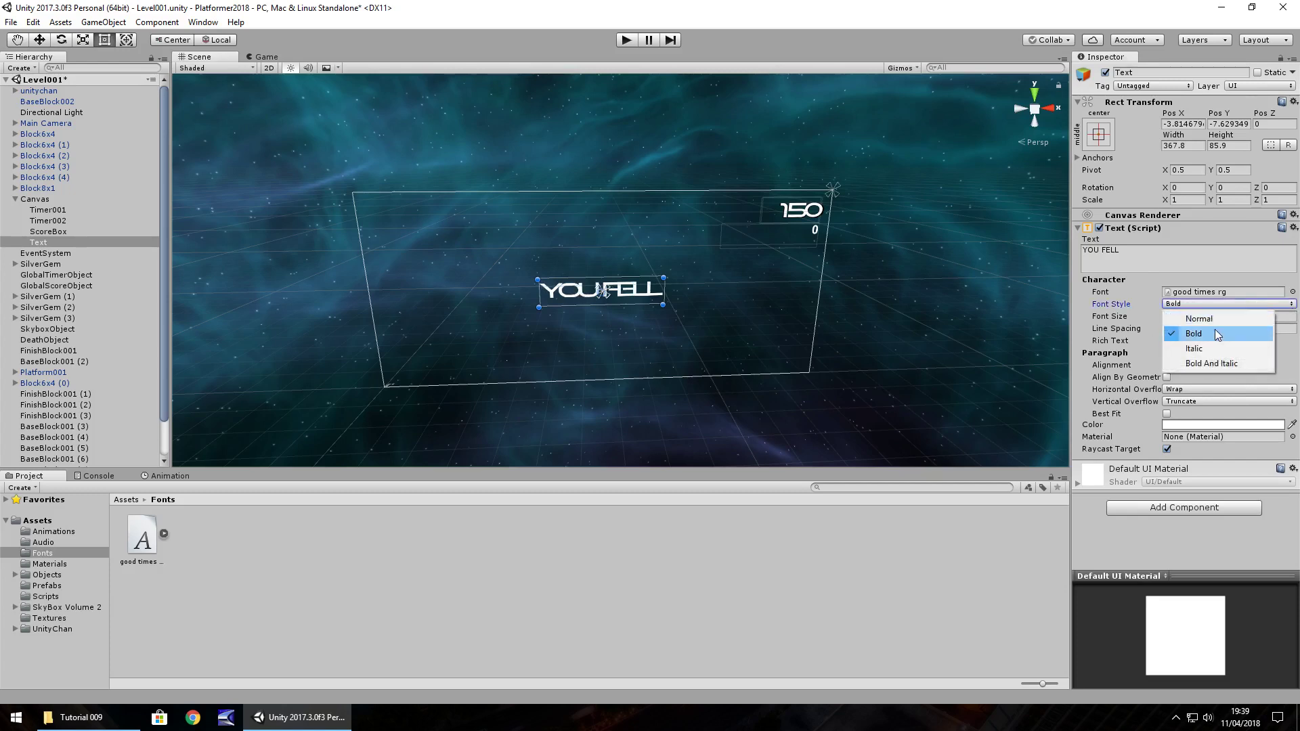
{"action": "left_click", "coordinate": [1192, 315]}
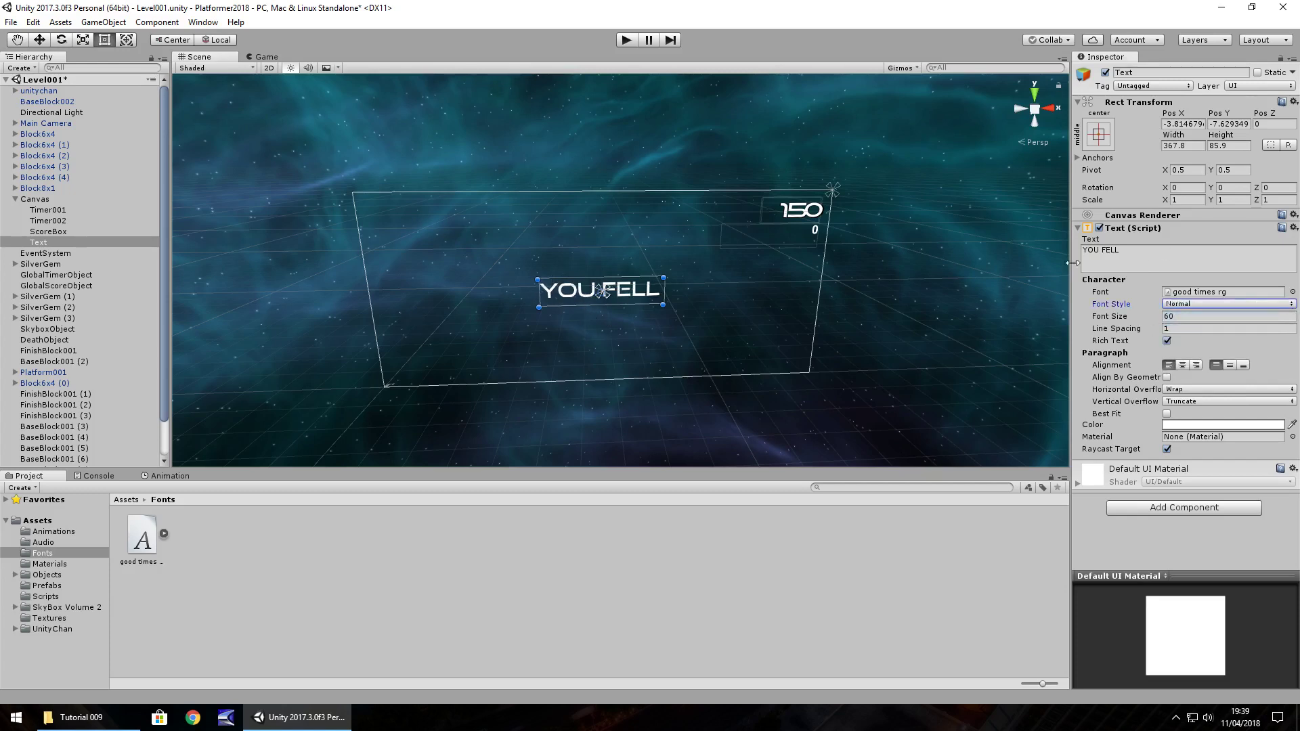
Step: Set the font size to 70 and enlarge the text box to about 423 by 99, centred on the canvas
{"action": "left_click", "coordinate": [1199, 316]}
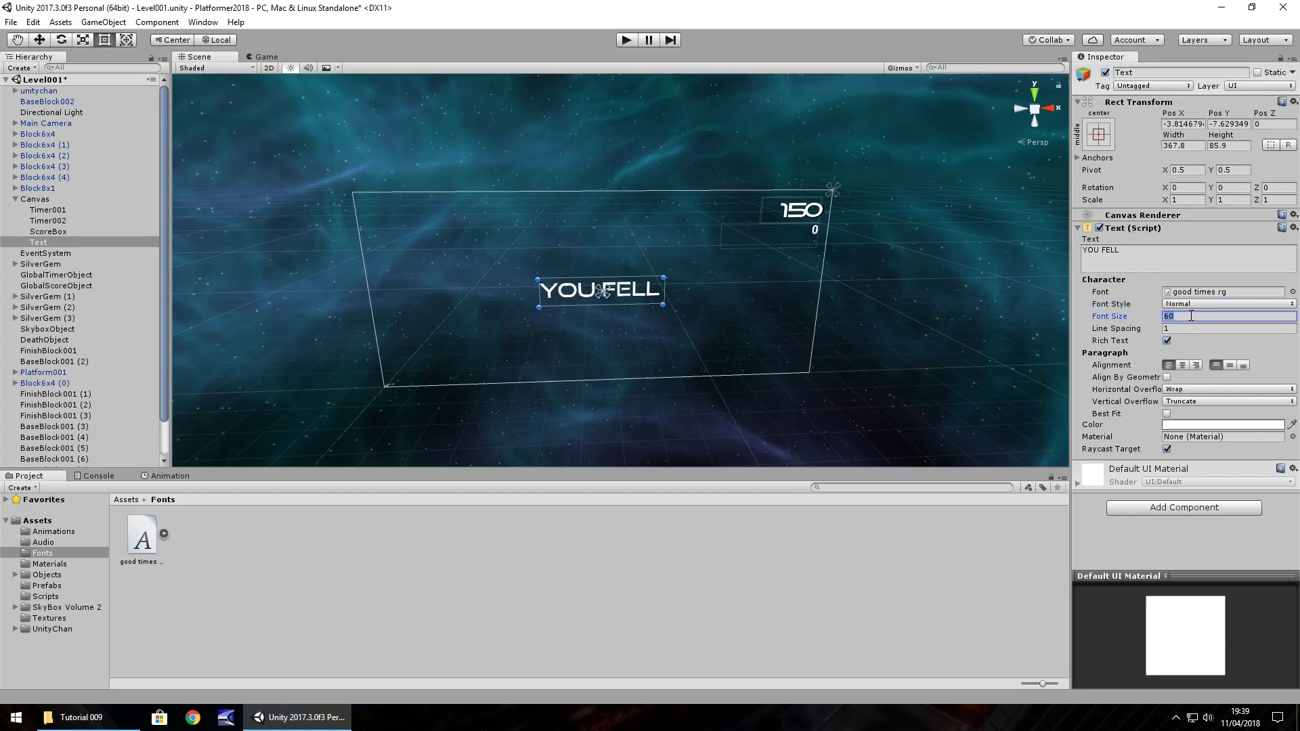
{"action": "type", "text": "70"}
{"action": "left_click_drag", "start_coordinate": [539, 279], "coordinate": [563, 301]}
Step: Create an empty object under the Canvas and make it the parent of the YOU FELL Text object
{"action": "right_click", "coordinate": [42, 241]}
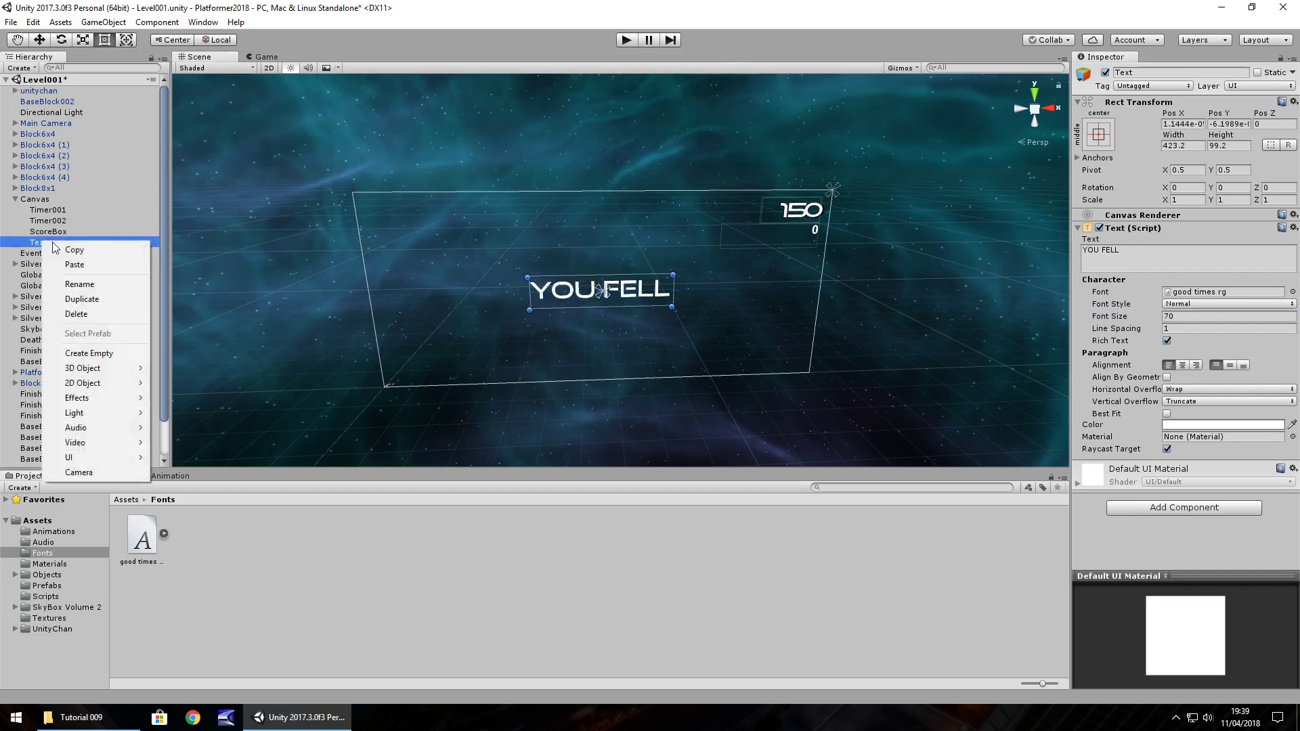
{"action": "left_click", "coordinate": [93, 351]}
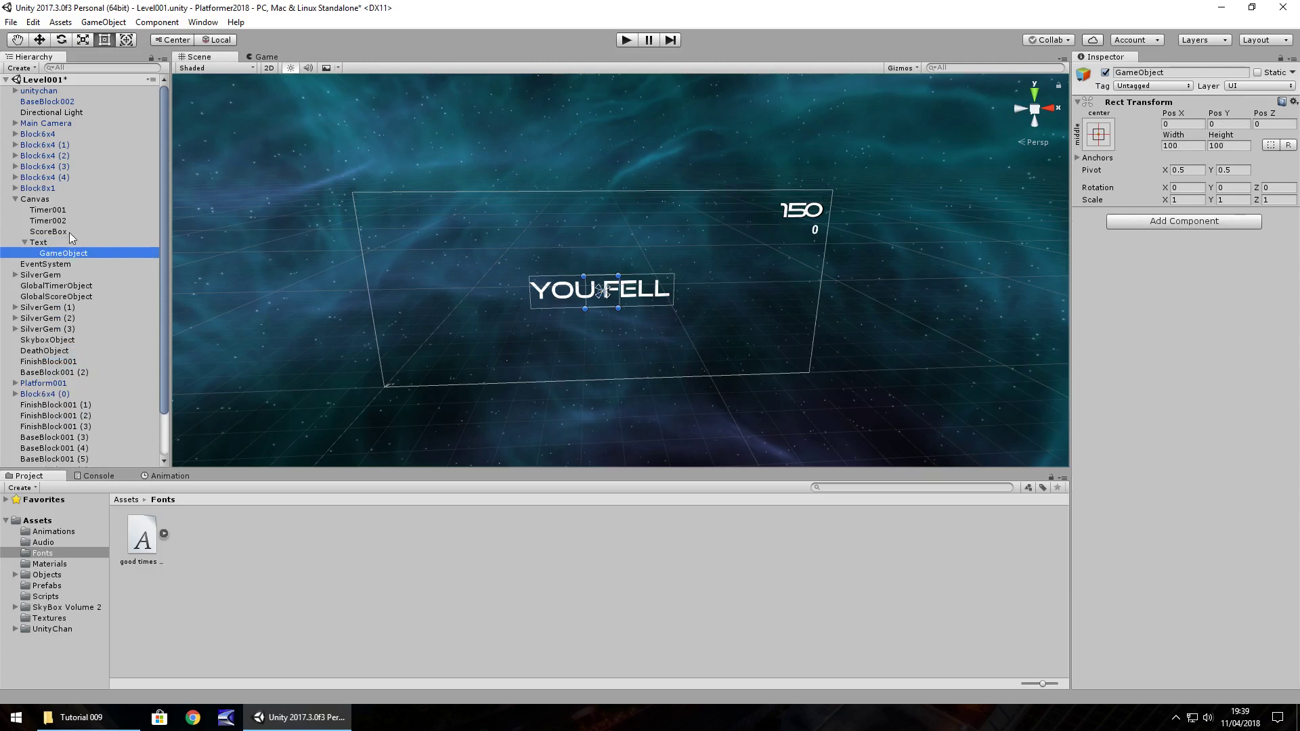
{"action": "mouse_move", "coordinate": [60, 255]}
{"action": "left_mouse_down"}
{"action": "mouse_move", "coordinate": [38, 244]}
{"action": "mouse_move", "coordinate": [58, 252]}
{"action": "left_mouse_up"}
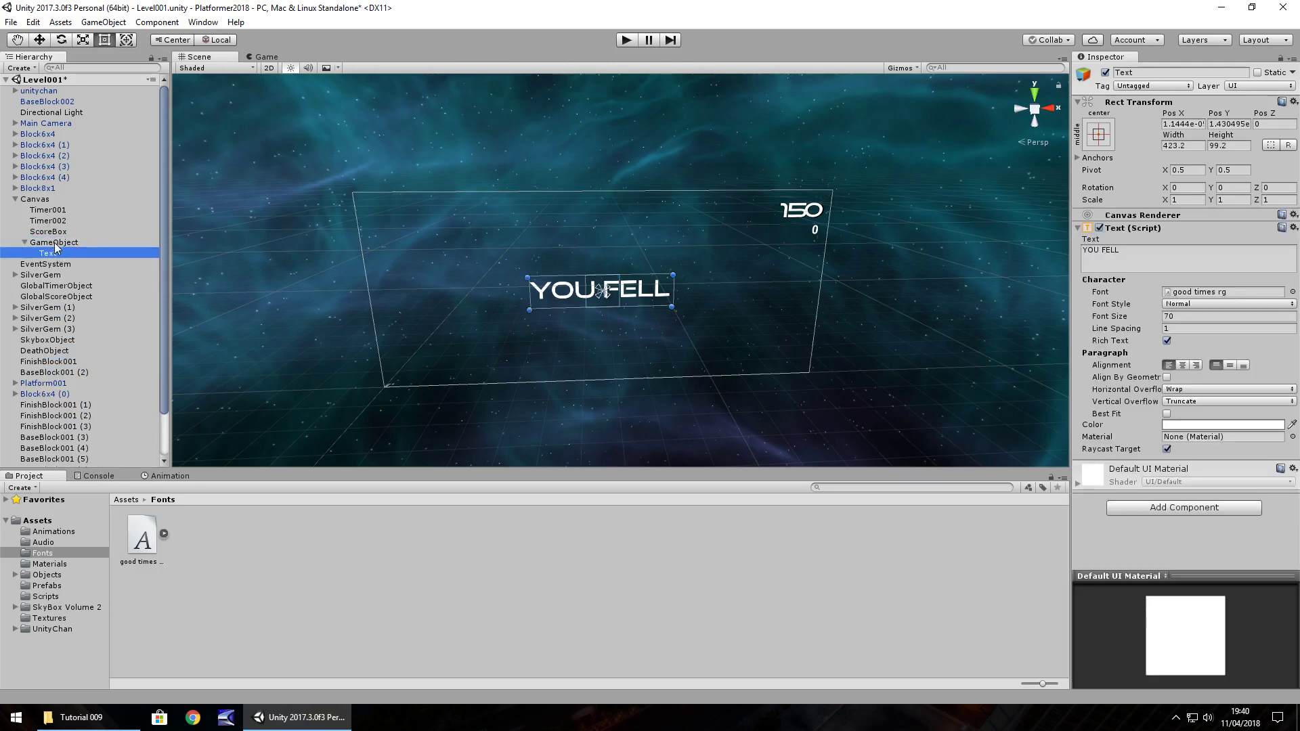
Step: Rename the YOU FELL Text object to Fell01
{"action": "right_click", "coordinate": [54, 252]}
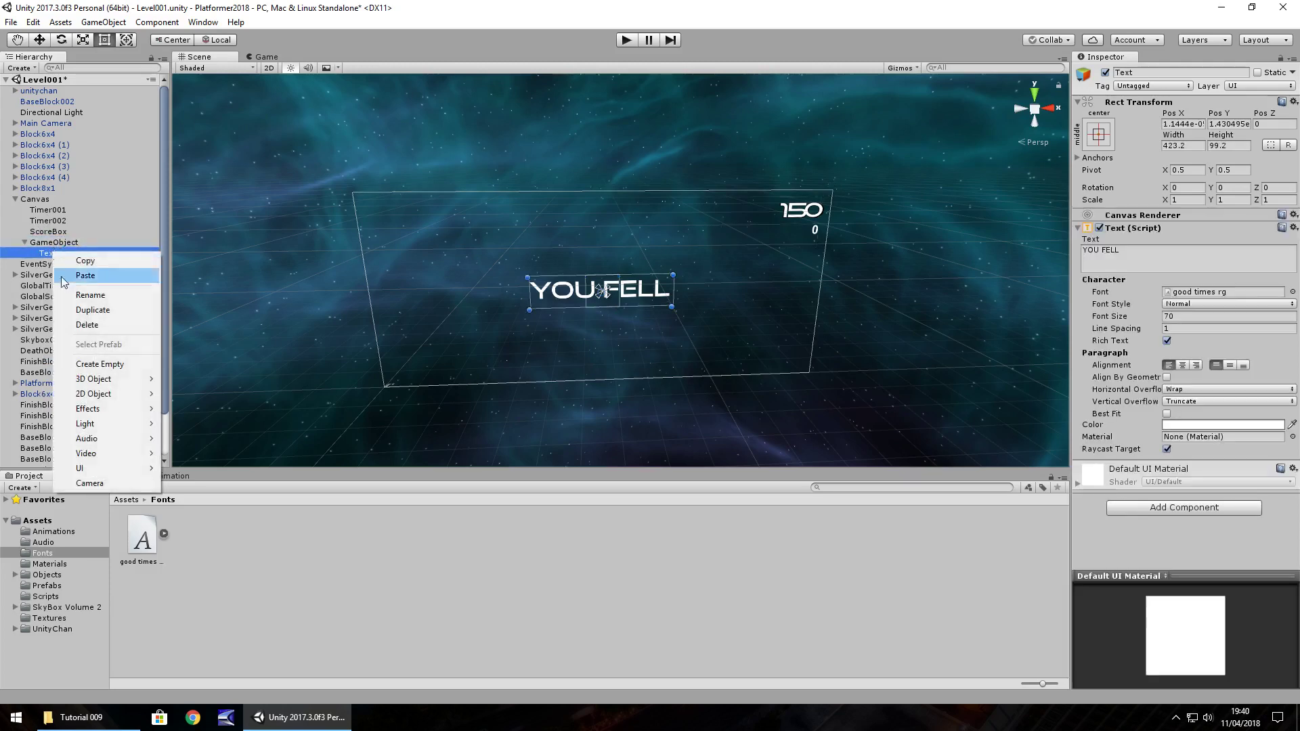
{"action": "left_click", "coordinate": [90, 295]}
{"action": "type", "text": "fE"}
{"action": "key", "text": "BackSpace"}
{"action": "key", "text": "BackSpace"}
{"action": "type", "text": "Fell01"}
Step: Rename the empty parent object of Fell01 to YouFell
{"action": "right_click", "coordinate": [66, 243]}
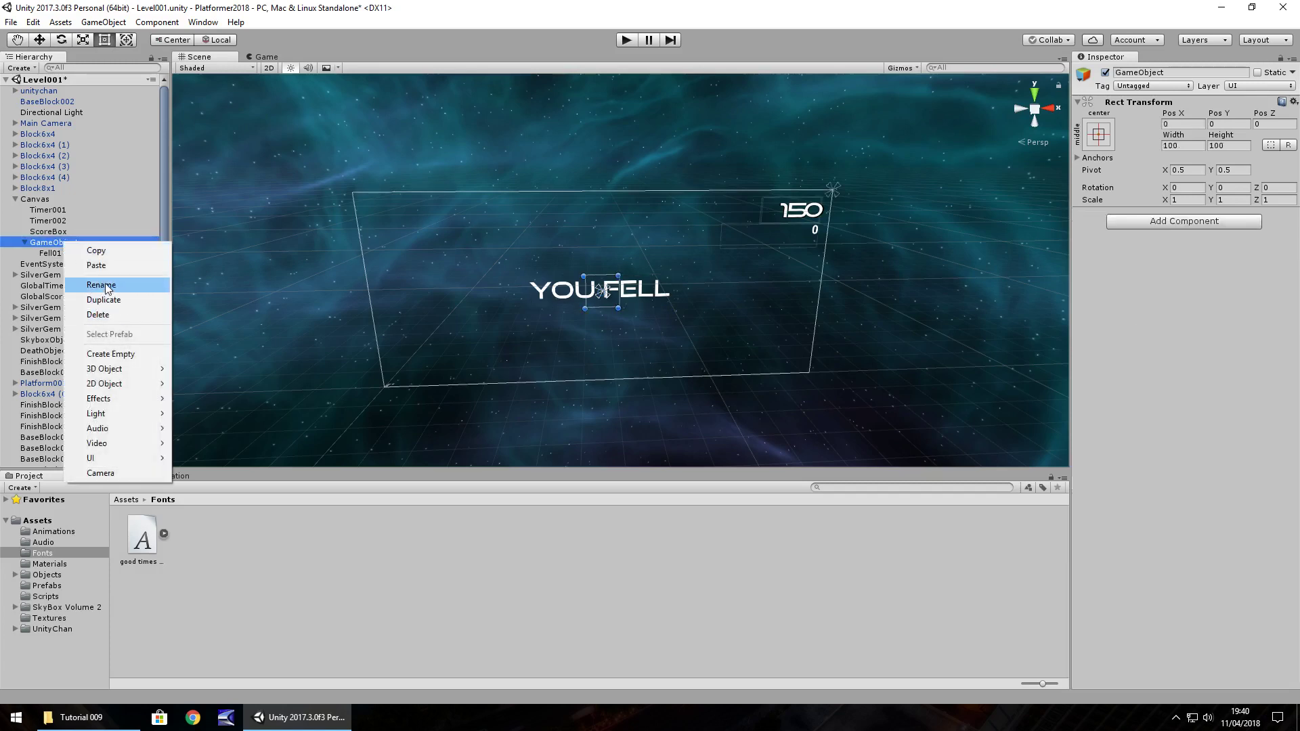
{"action": "left_click", "coordinate": [105, 286]}
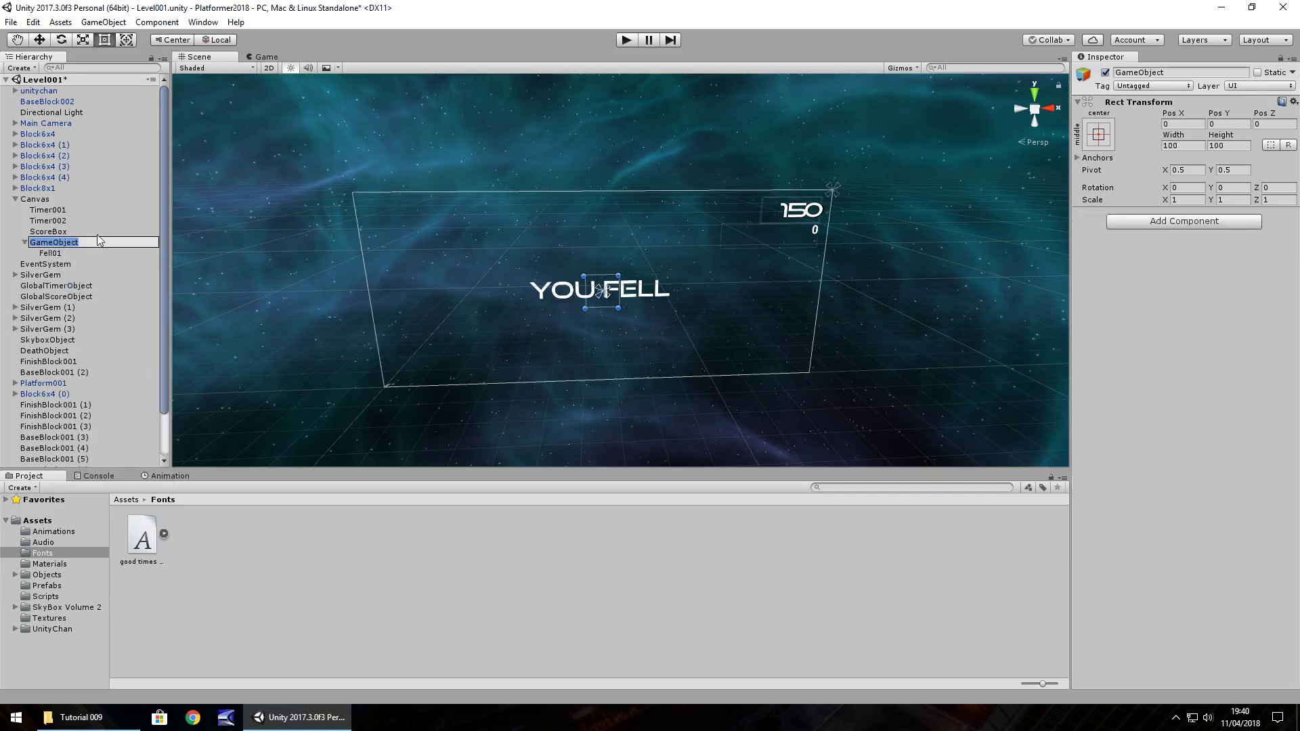
{"action": "type", "text": "YouFell"}
{"action": "key", "text": "Return"}
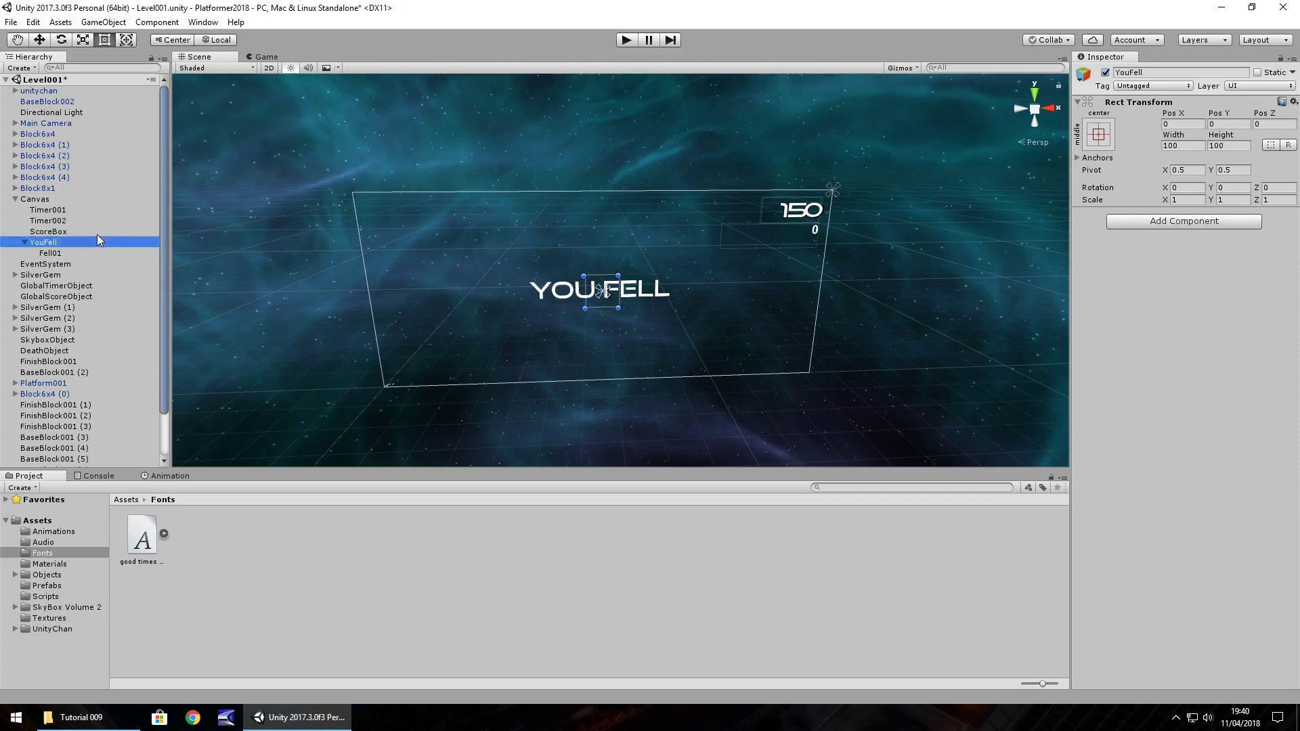
Step: Duplicate Fell01 inside YouFell and colour the duplicate's text red
{"action": "left_click", "coordinate": [59, 252]}
{"action": "key", "text": "ctrl+d"}
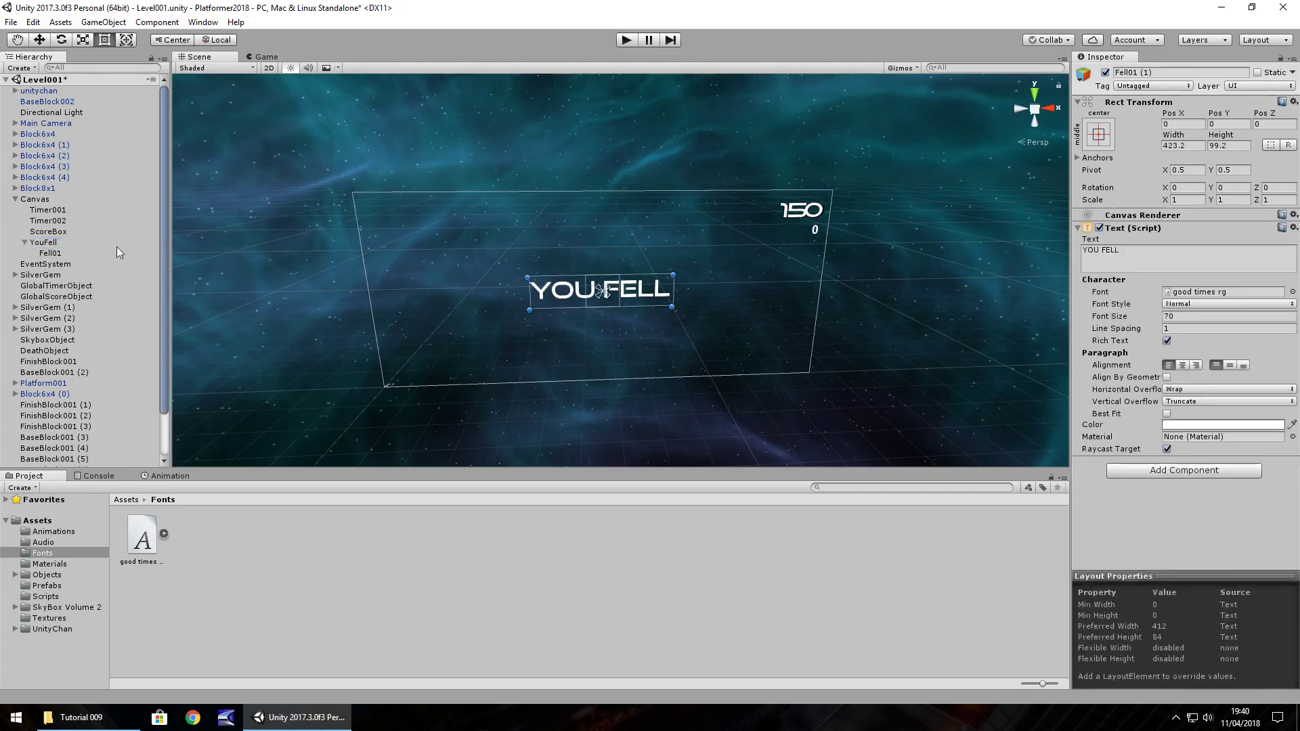
{"action": "left_click", "coordinate": [1226, 425]}
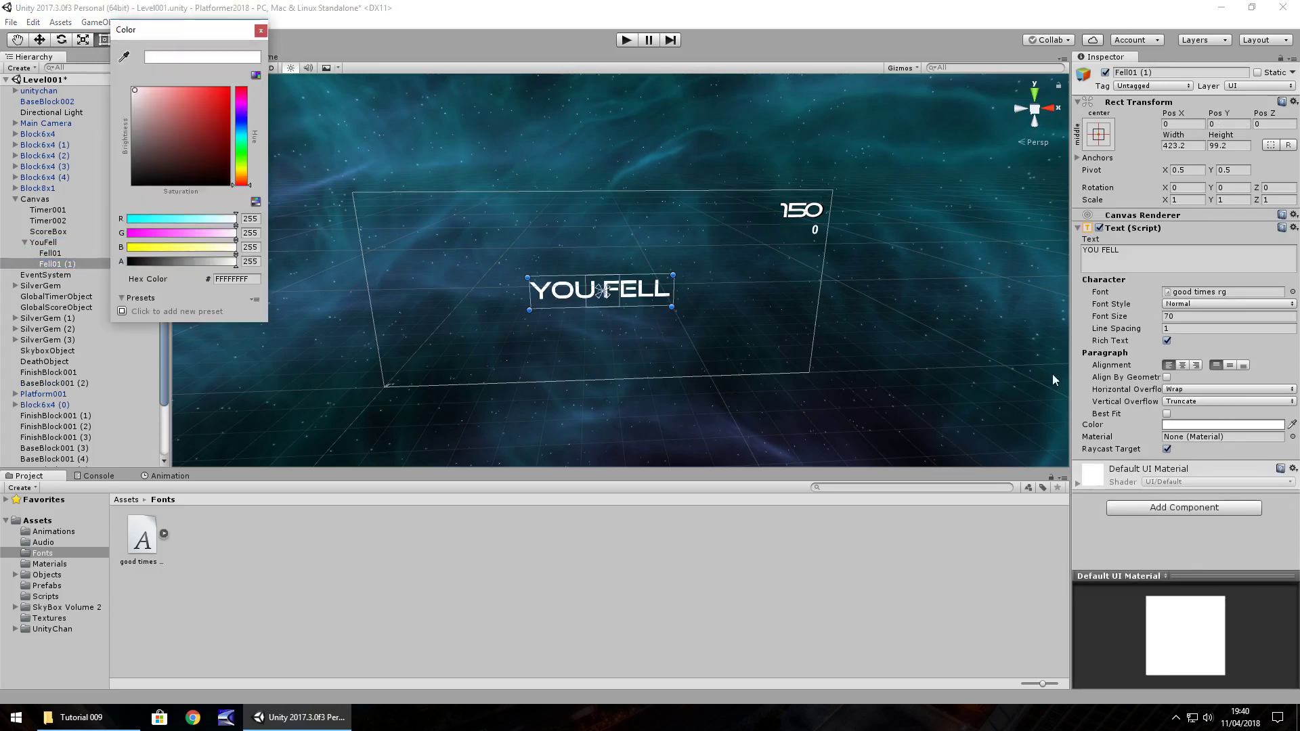
{"action": "left_click_drag", "start_coordinate": [166, 115], "coordinate": [264, 73]}
{"action": "left_click", "coordinate": [260, 30]}
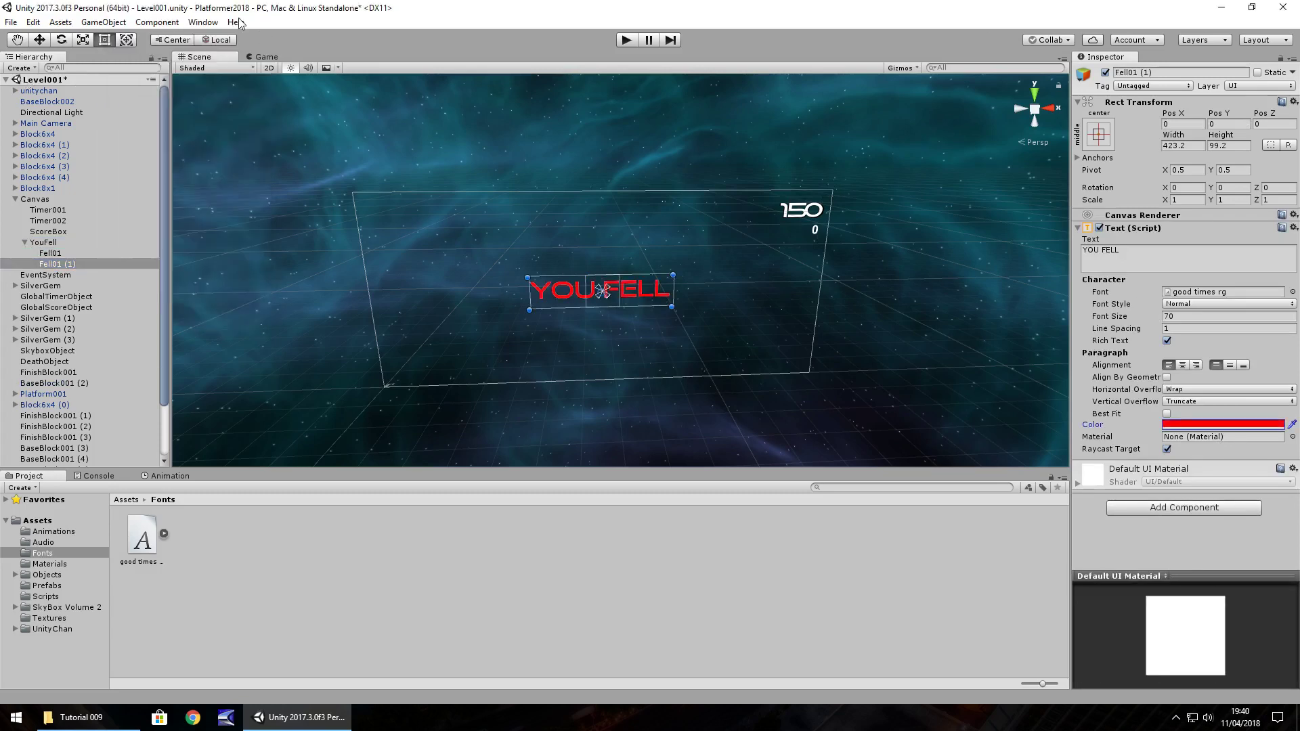
Step: Set the red duplicate's font size to 68 and offset it to about X 6.5, Y -0.4 over the white text
{"action": "left_click", "coordinate": [1192, 316]}
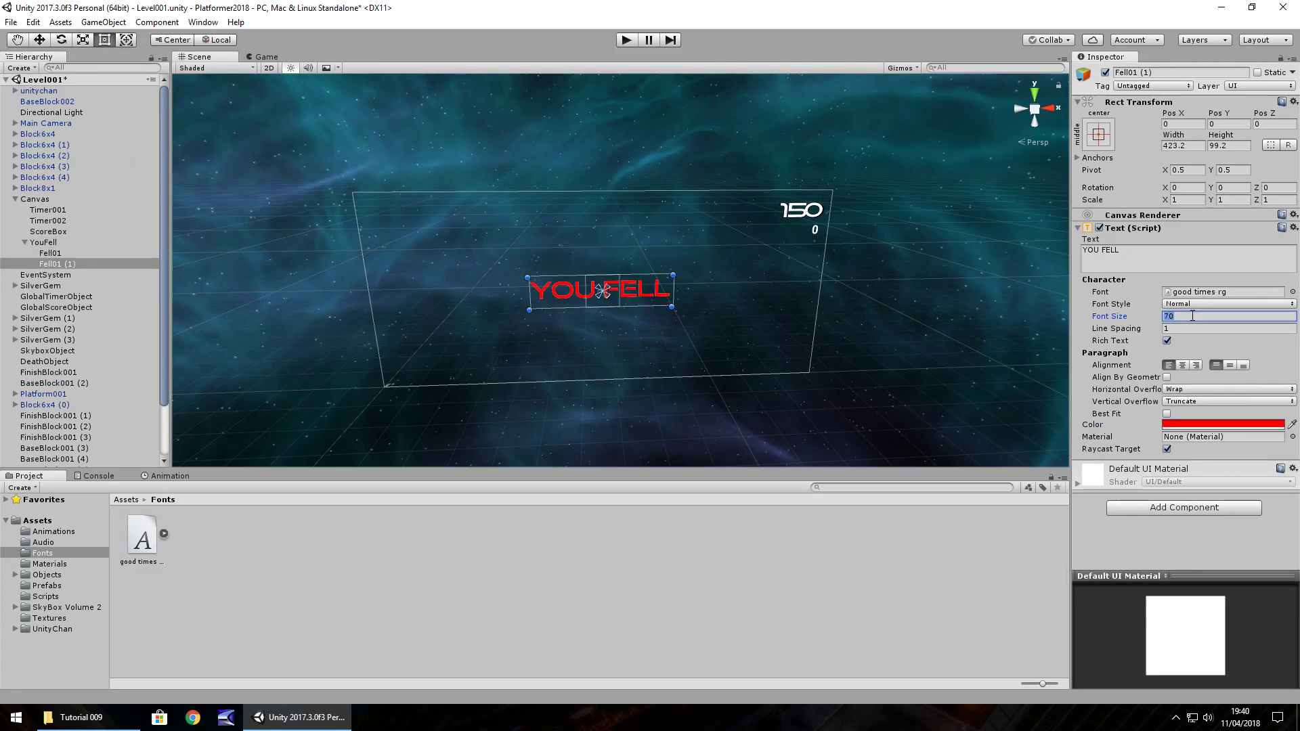
{"action": "type", "text": "68"}
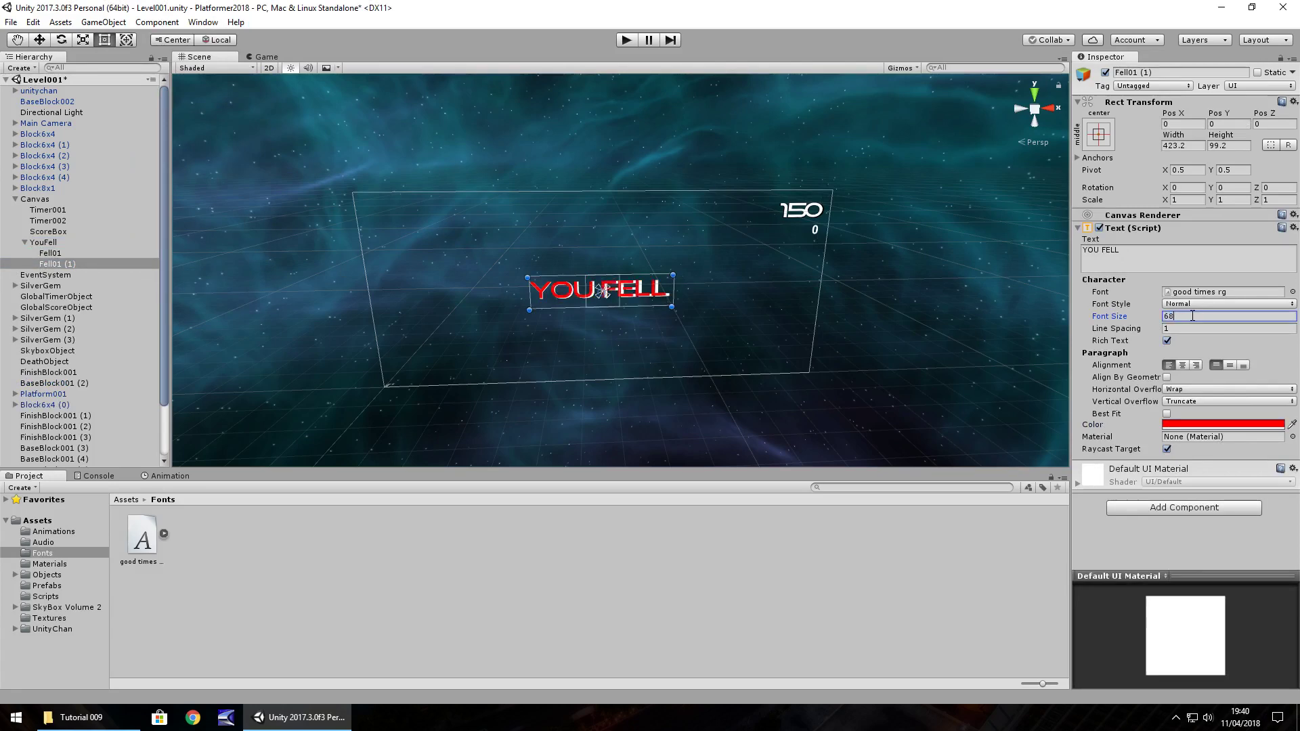
{"action": "scroll", "coordinate": [565, 301], "scroll_direction": "up", "scroll_amount": 4}
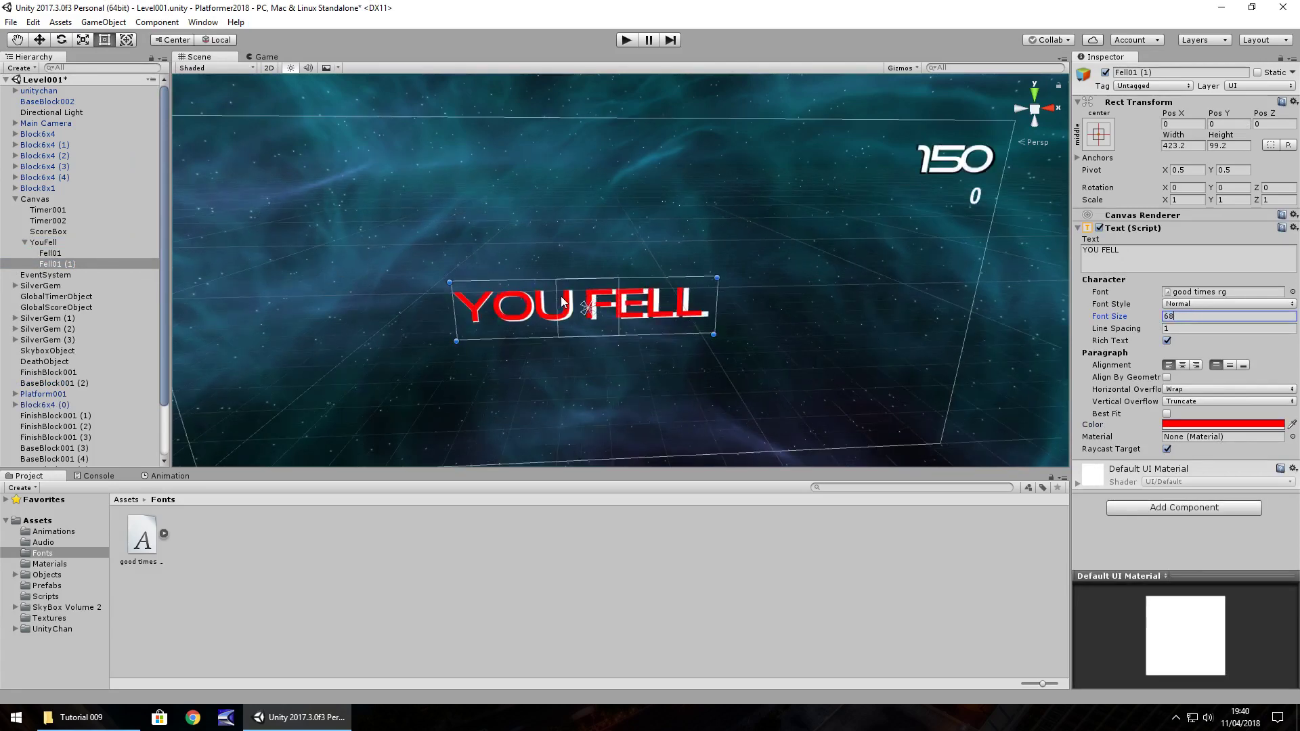
{"action": "scroll", "coordinate": [562, 302], "scroll_direction": "up", "scroll_amount": 3}
{"action": "left_click_drag", "start_coordinate": [467, 349], "coordinate": [470, 346]}
{"action": "left_click_drag", "start_coordinate": [371, 348], "coordinate": [378, 355]}
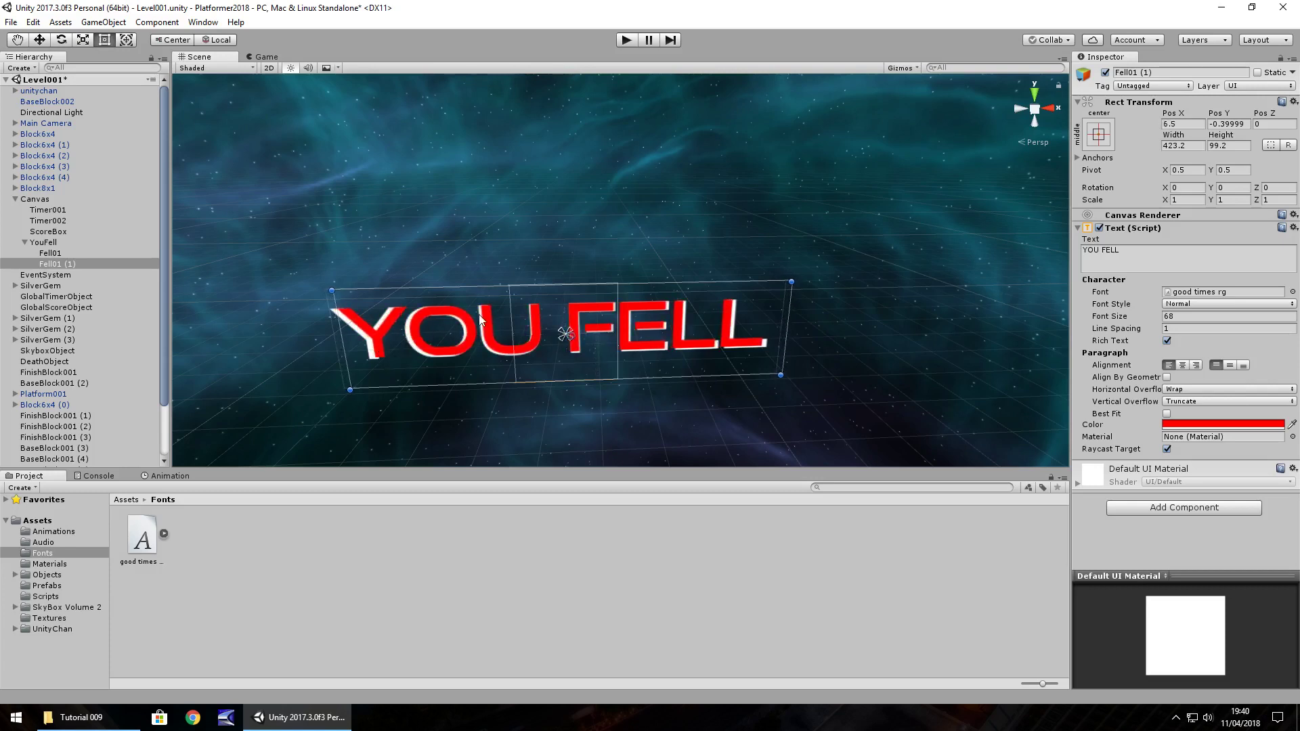
Step: Rename the red duplicate text object inside YouFell to Fell02
{"action": "right_click", "coordinate": [59, 264]}
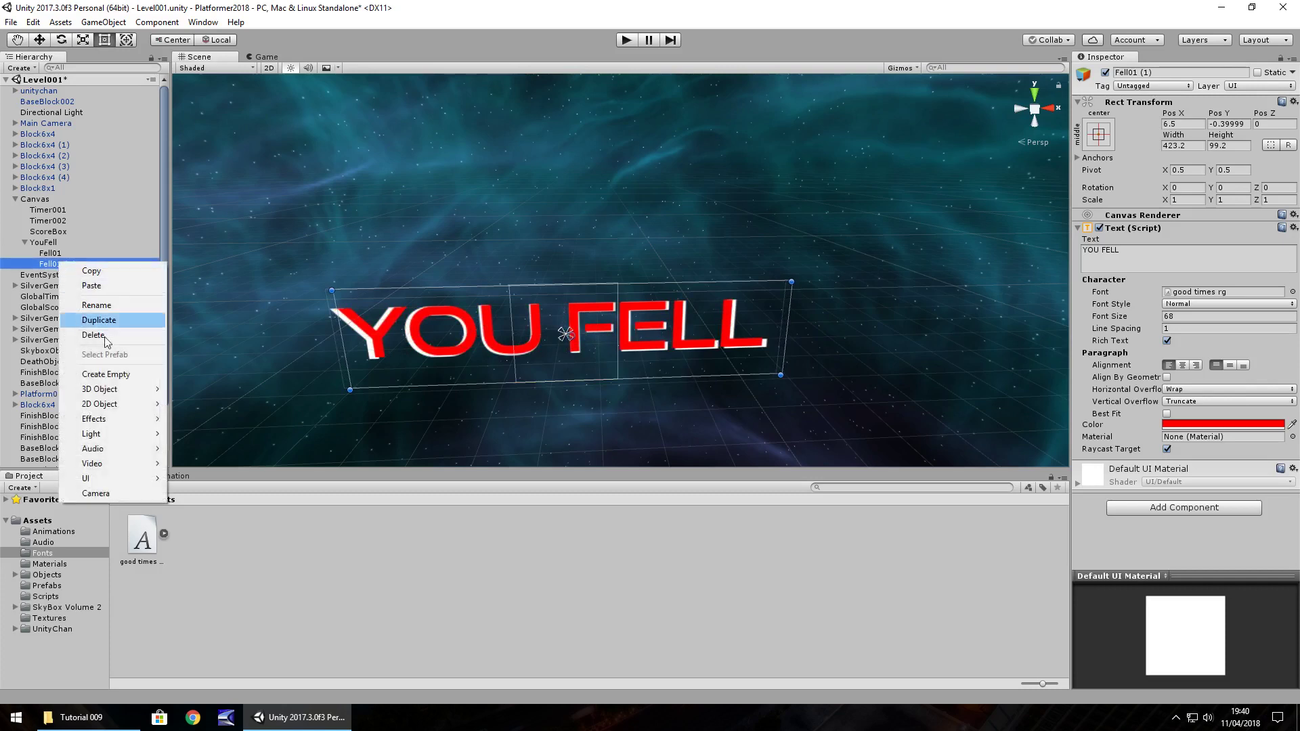
{"action": "left_click", "coordinate": [96, 305]}
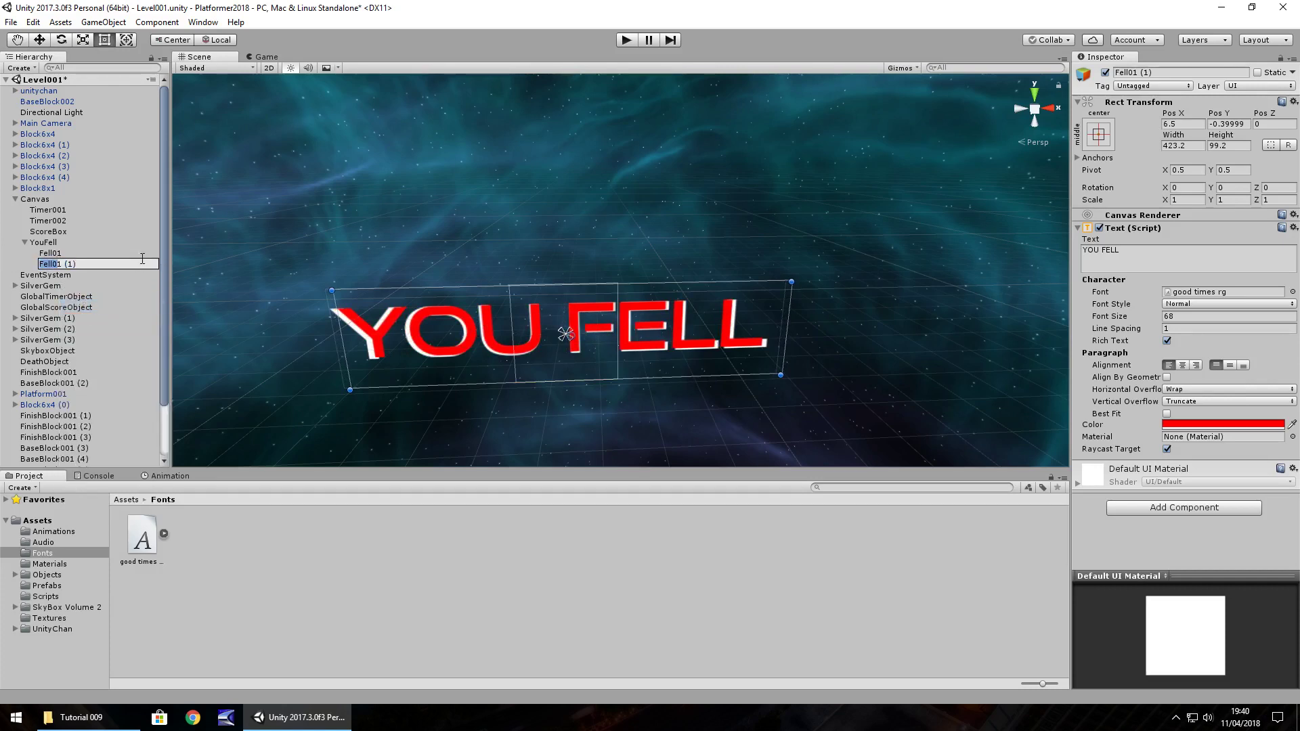
{"action": "type", "text": "Fell02"}
{"action": "key", "text": "Delete"}
{"action": "key", "text": "Delete"}
{"action": "key", "text": "Delete"}
{"action": "key", "text": "Delete"}
{"action": "key", "text": "Return"}
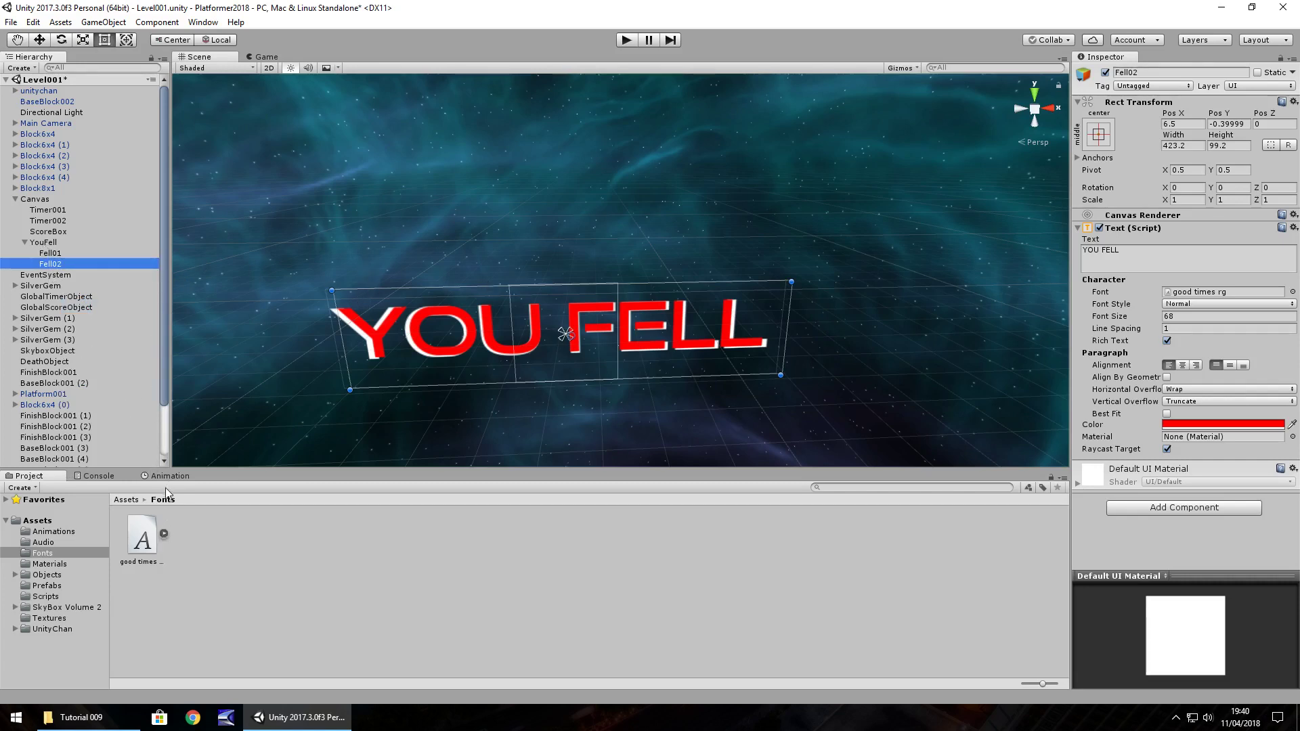
Step: Bring up the Animation window and set the alpha of Fell01's text colour to 0
{"action": "left_click", "coordinate": [53, 532]}
{"action": "left_click", "coordinate": [168, 477]}
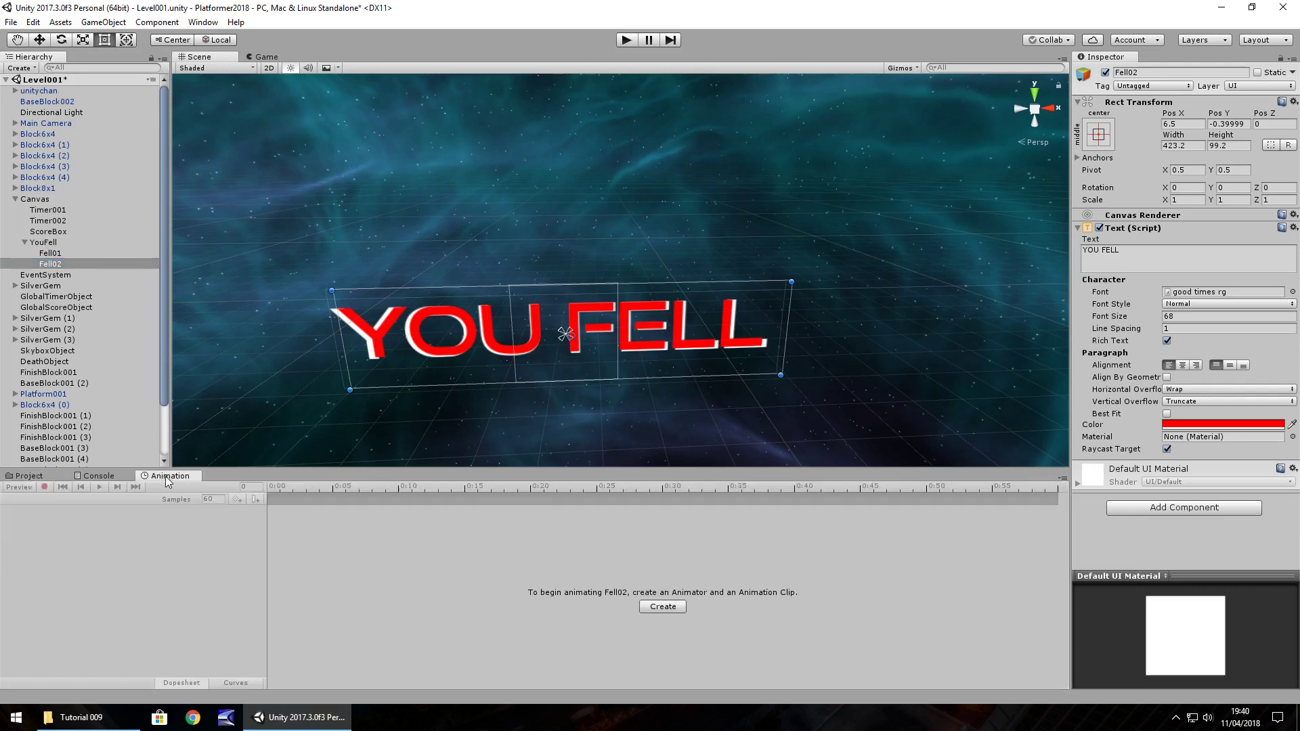
{"action": "left_click", "coordinate": [45, 243]}
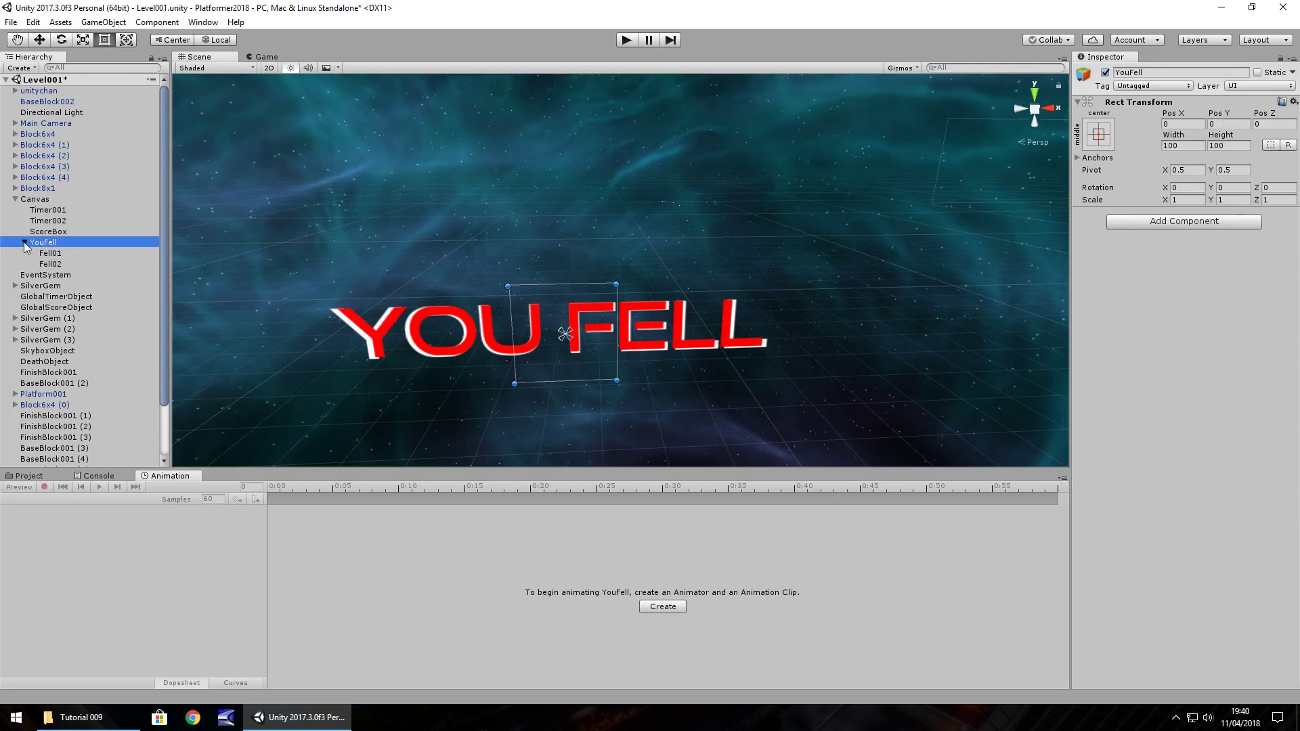
{"action": "left_click", "coordinate": [50, 253]}
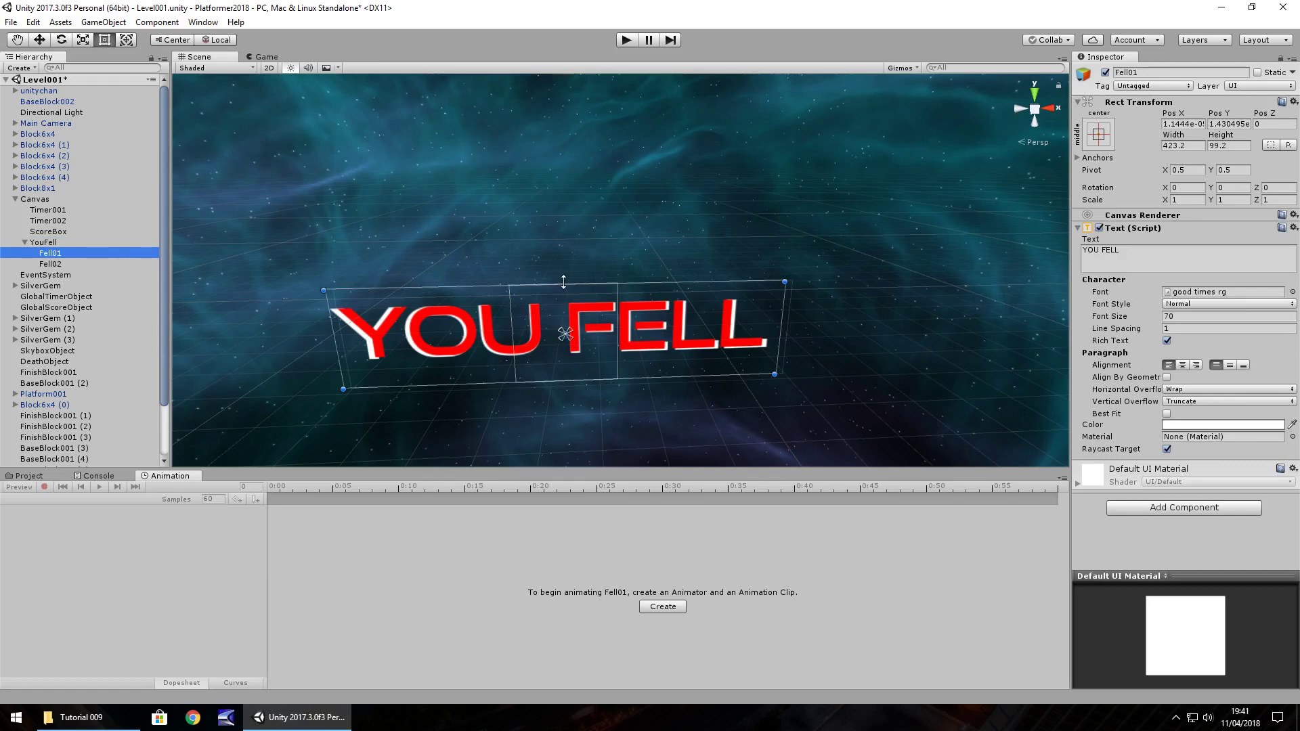
{"action": "left_click", "coordinate": [1181, 423]}
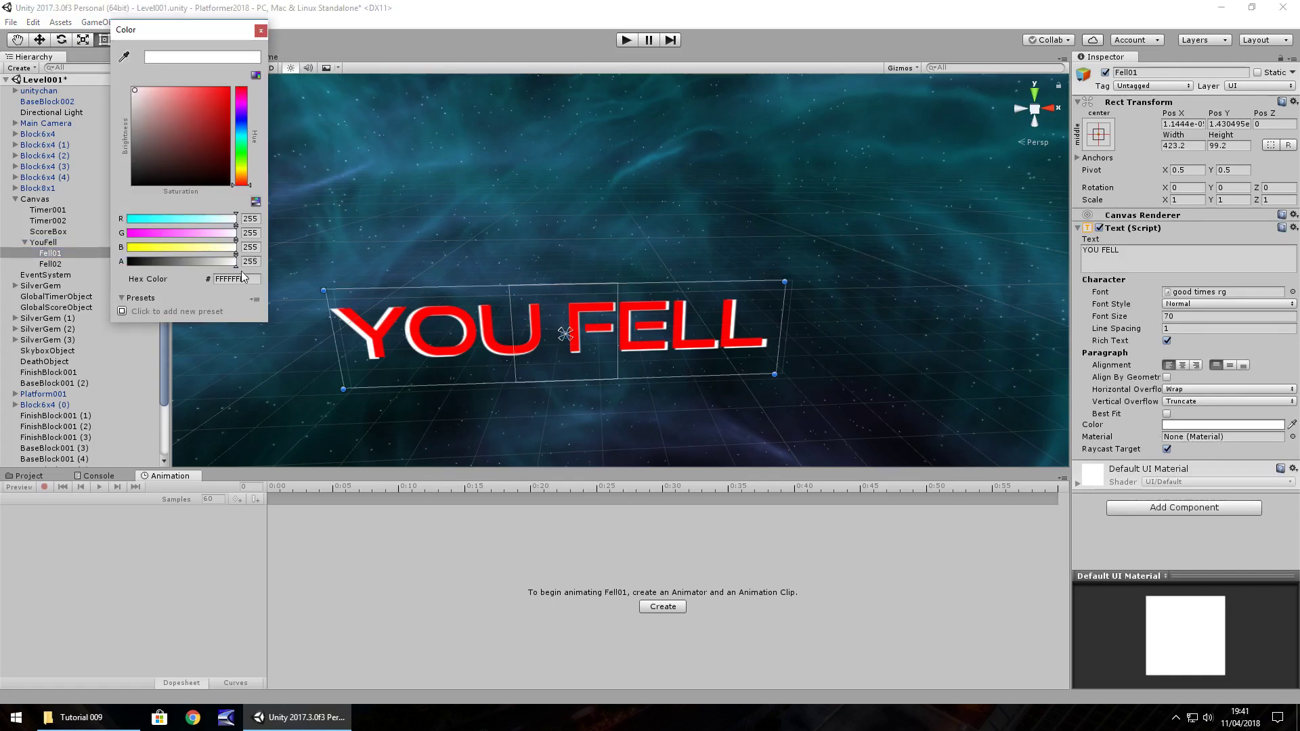
{"action": "left_click", "coordinate": [250, 262]}
{"action": "type", "text": "0"}
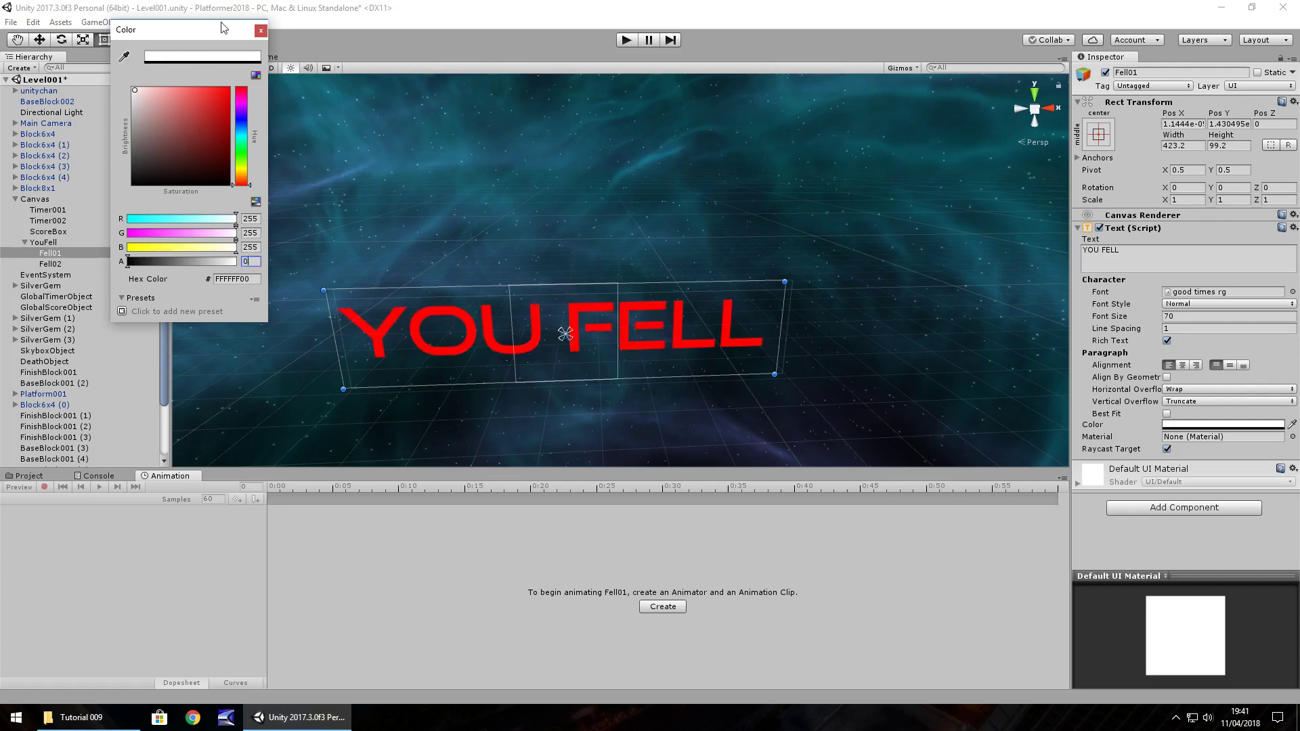
{"action": "left_click", "coordinate": [260, 31]}
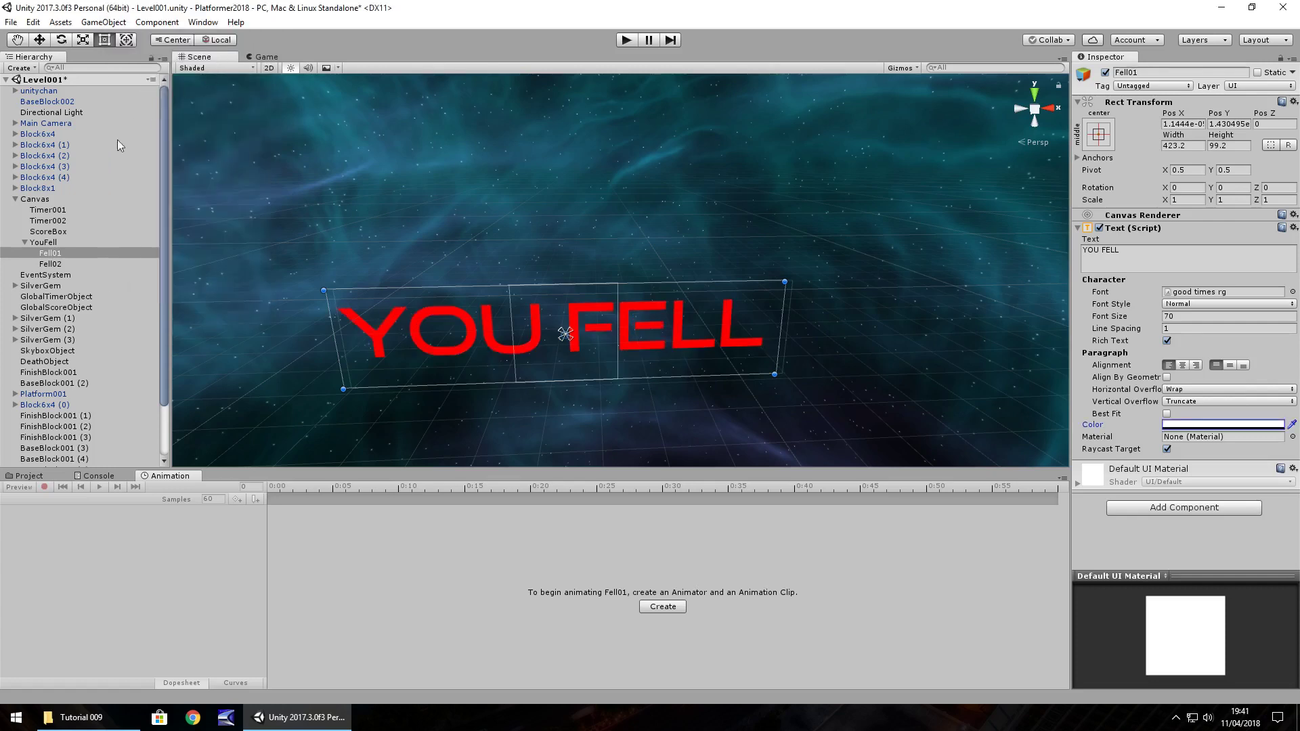
Step: Set the alpha of Fell02's red text colour to 0
{"action": "left_click", "coordinate": [70, 263]}
{"action": "left_click", "coordinate": [1196, 424]}
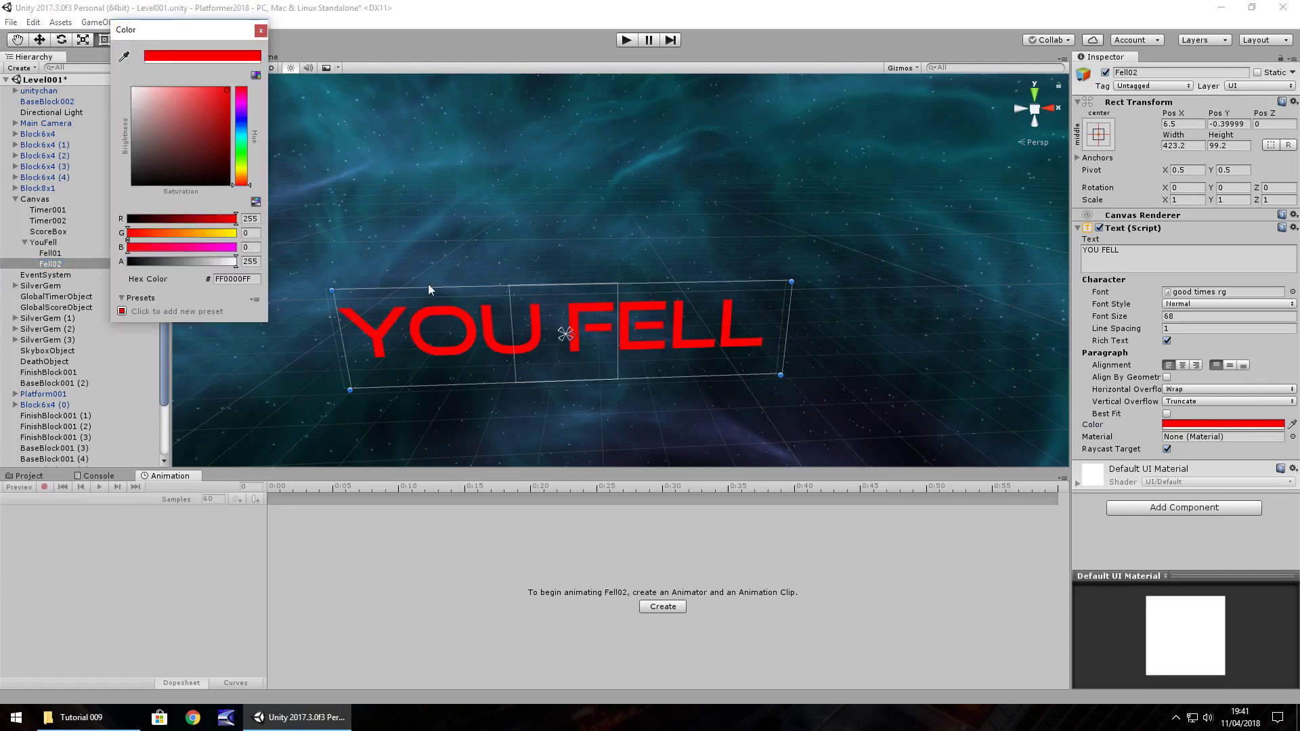
{"action": "left_click", "coordinate": [250, 261]}
{"action": "type", "text": "0"}
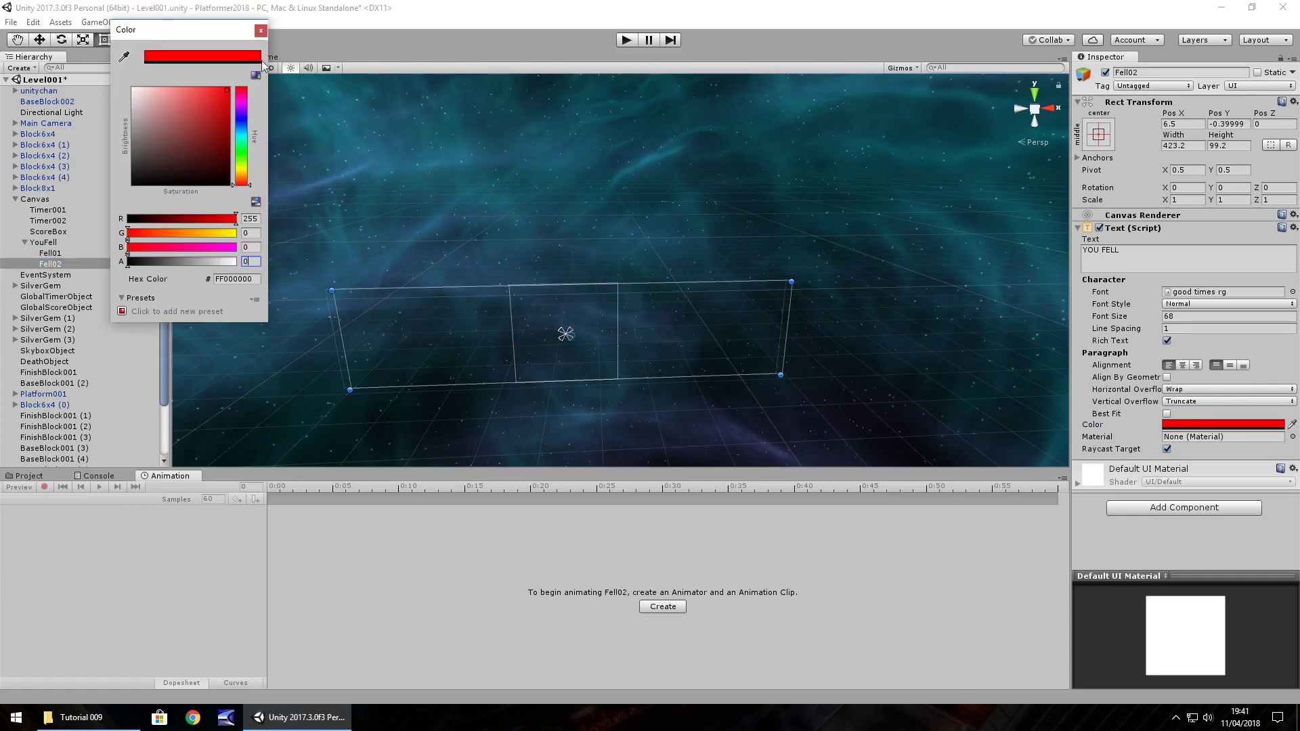
{"action": "left_click", "coordinate": [261, 30]}
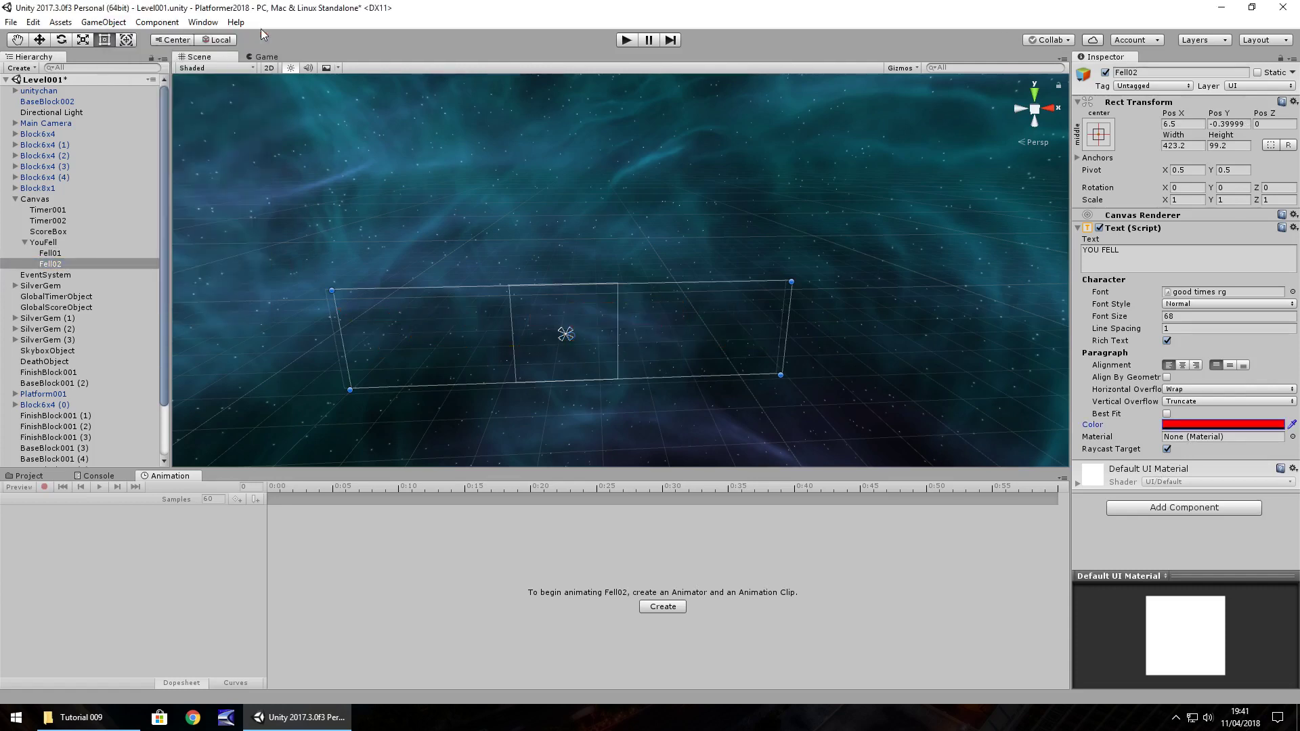
Step: Create an animation clip named Fell01 for the Fell01 text object in the Animations folder
{"action": "left_click", "coordinate": [45, 242]}
{"action": "left_click", "coordinate": [49, 254]}
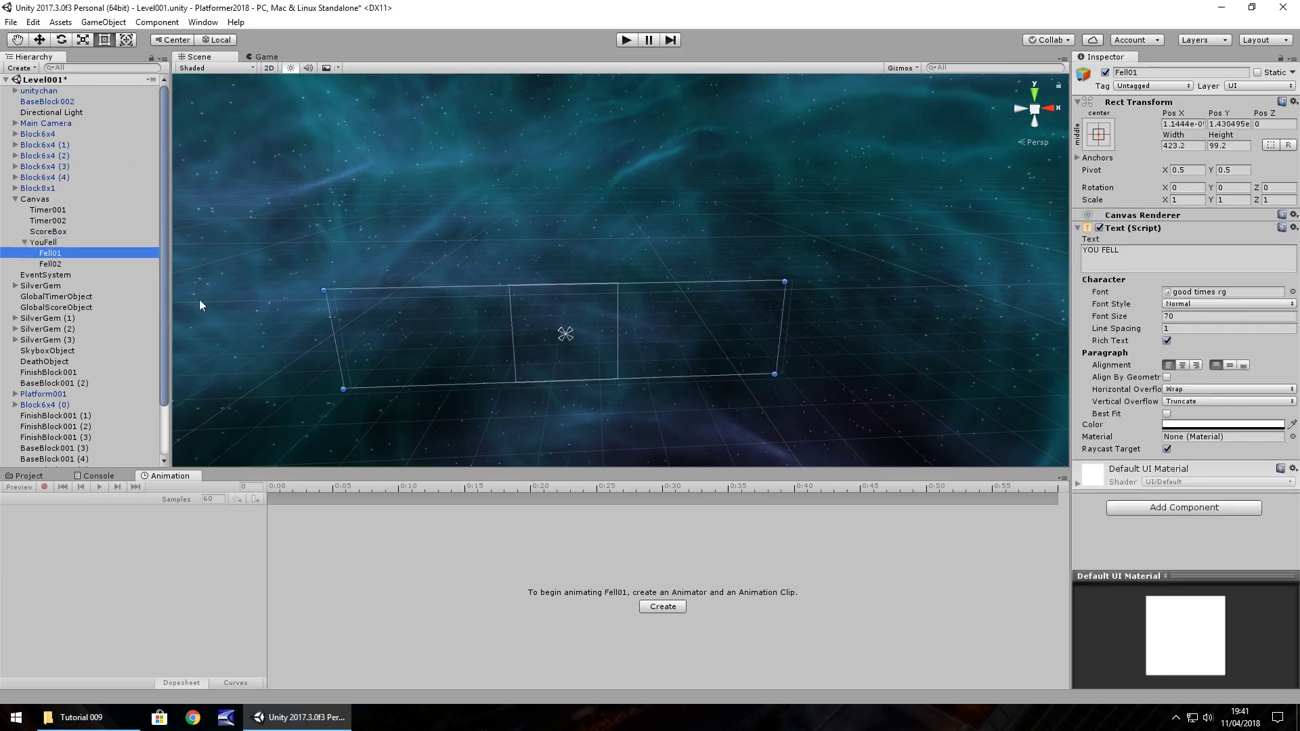
{"action": "left_click", "coordinate": [52, 265]}
{"action": "left_click", "coordinate": [52, 253]}
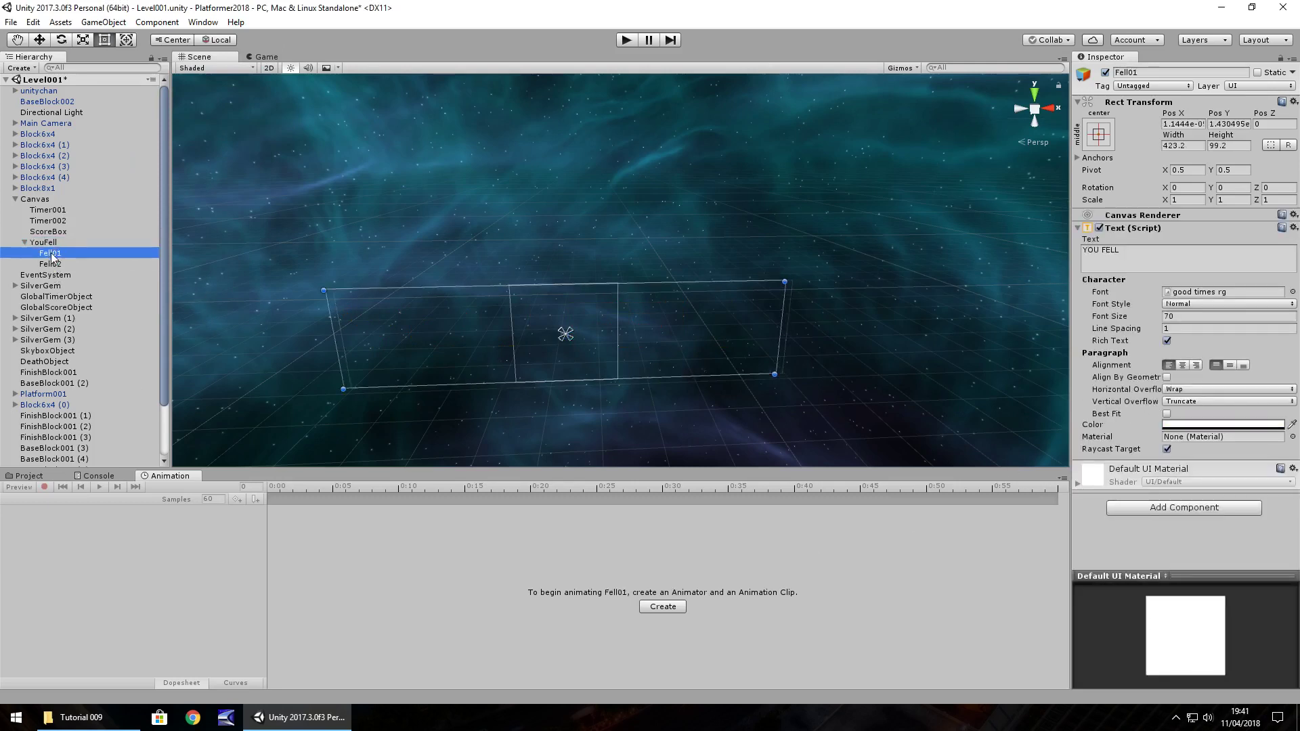
{"action": "left_click", "coordinate": [666, 605]}
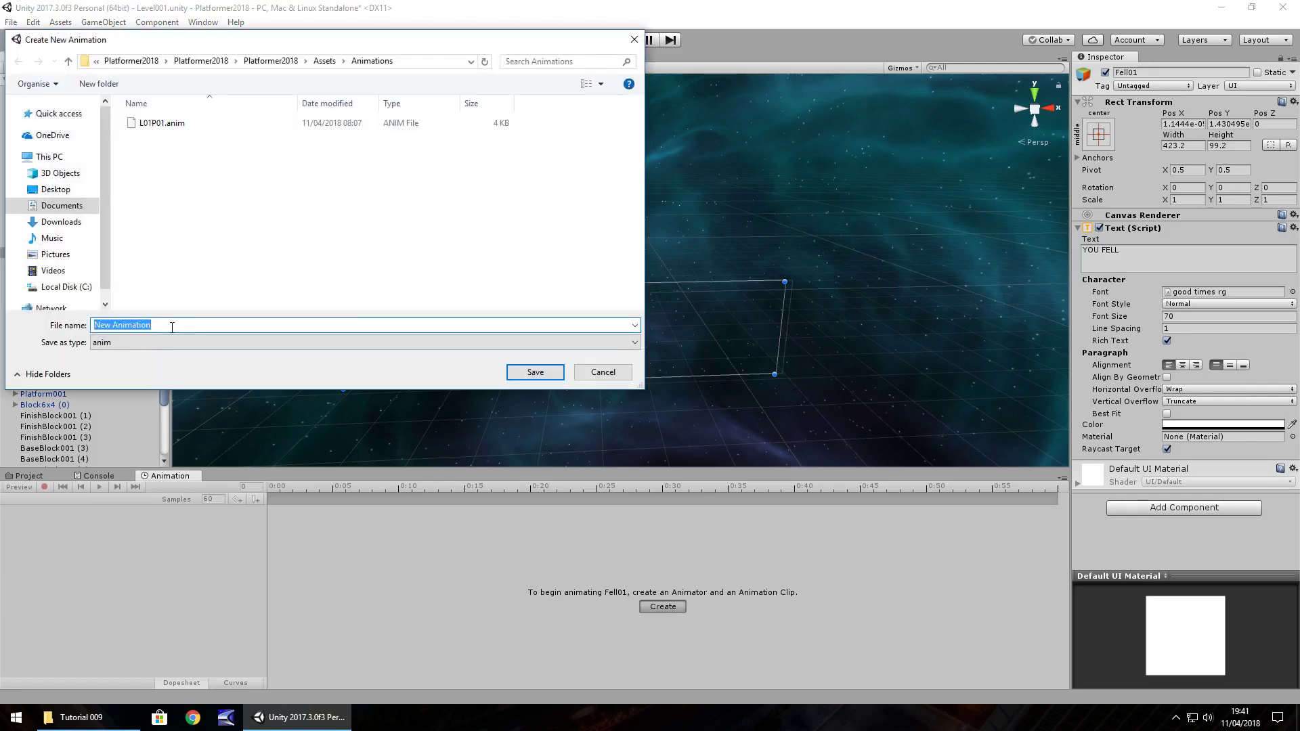
{"action": "type", "text": "Fell01"}
{"action": "key", "text": "Return"}
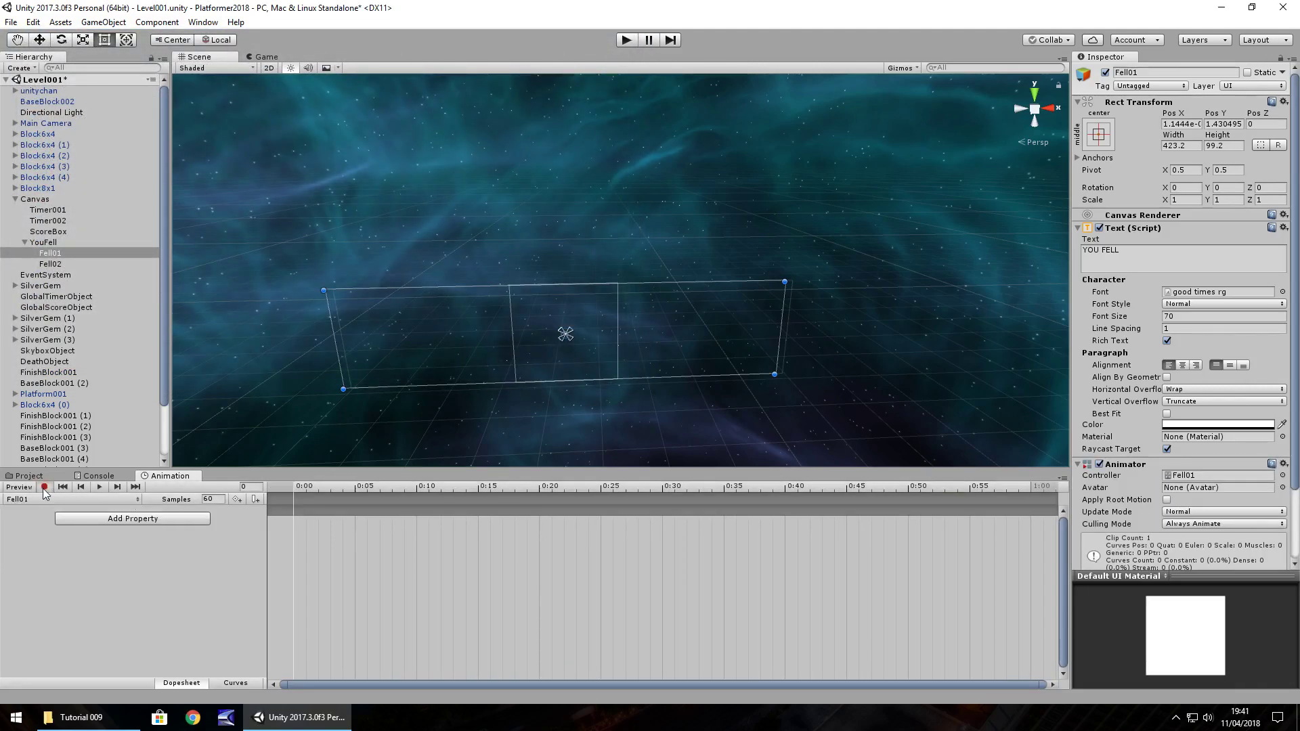
Step: Start recording the Fell01 clip and key the text colour's alpha at 0 on frame 0
{"action": "left_click", "coordinate": [44, 487]}
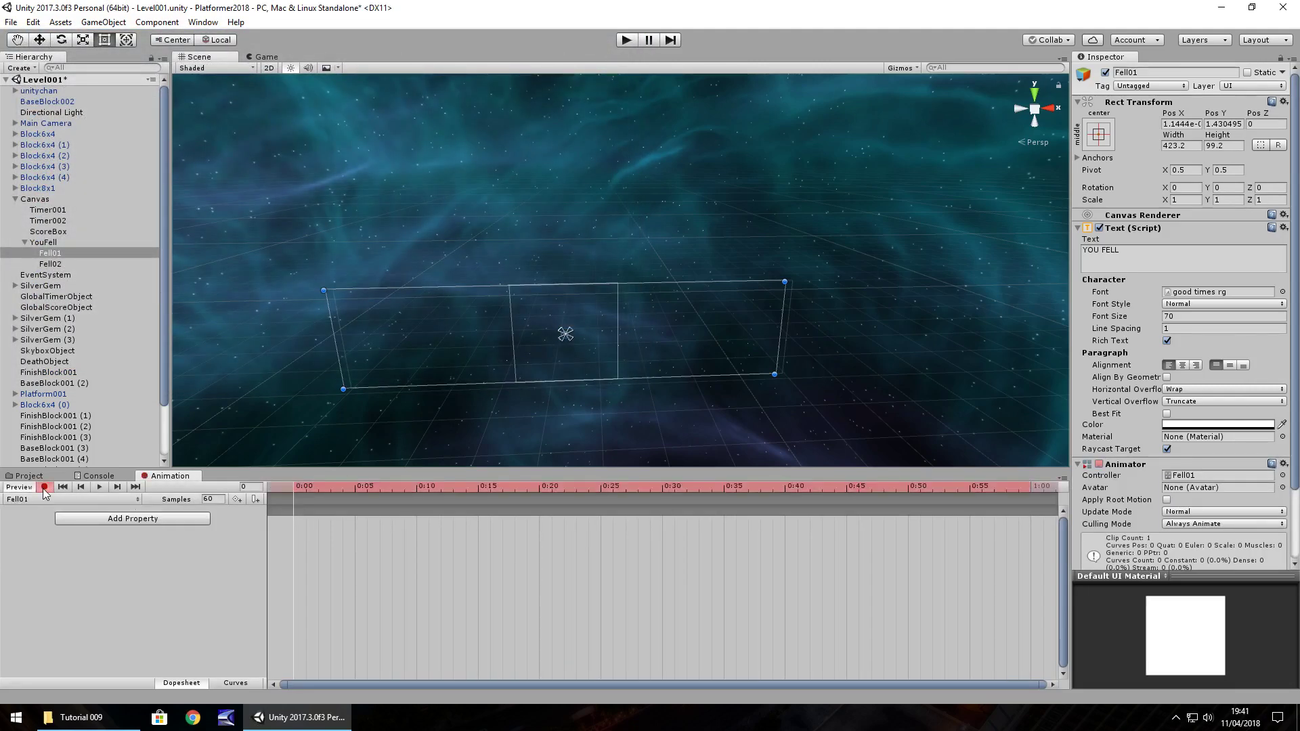
{"action": "left_click", "coordinate": [255, 487]}
{"action": "left_click", "coordinate": [1200, 426]}
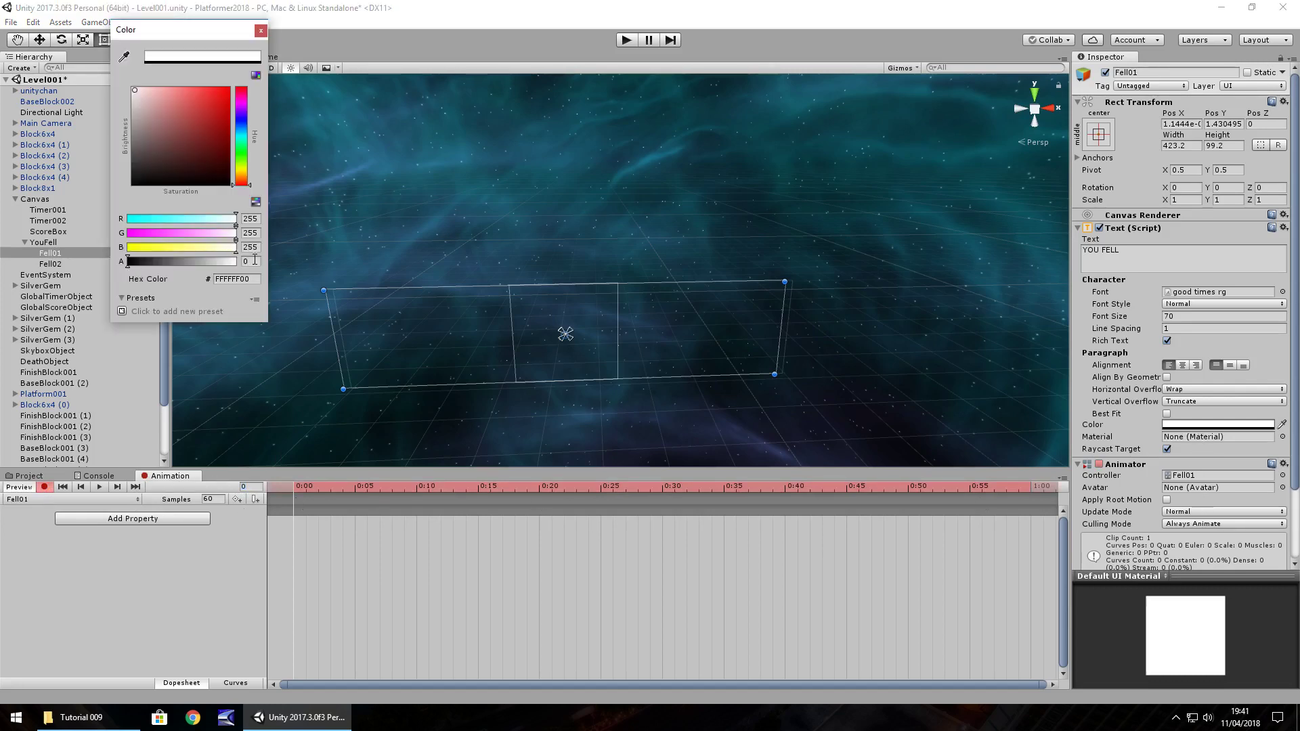
{"action": "left_click", "coordinate": [249, 261]}
{"action": "type", "text": "1"}
{"action": "key", "text": "BackSpace"}
{"action": "type", "text": "0"}
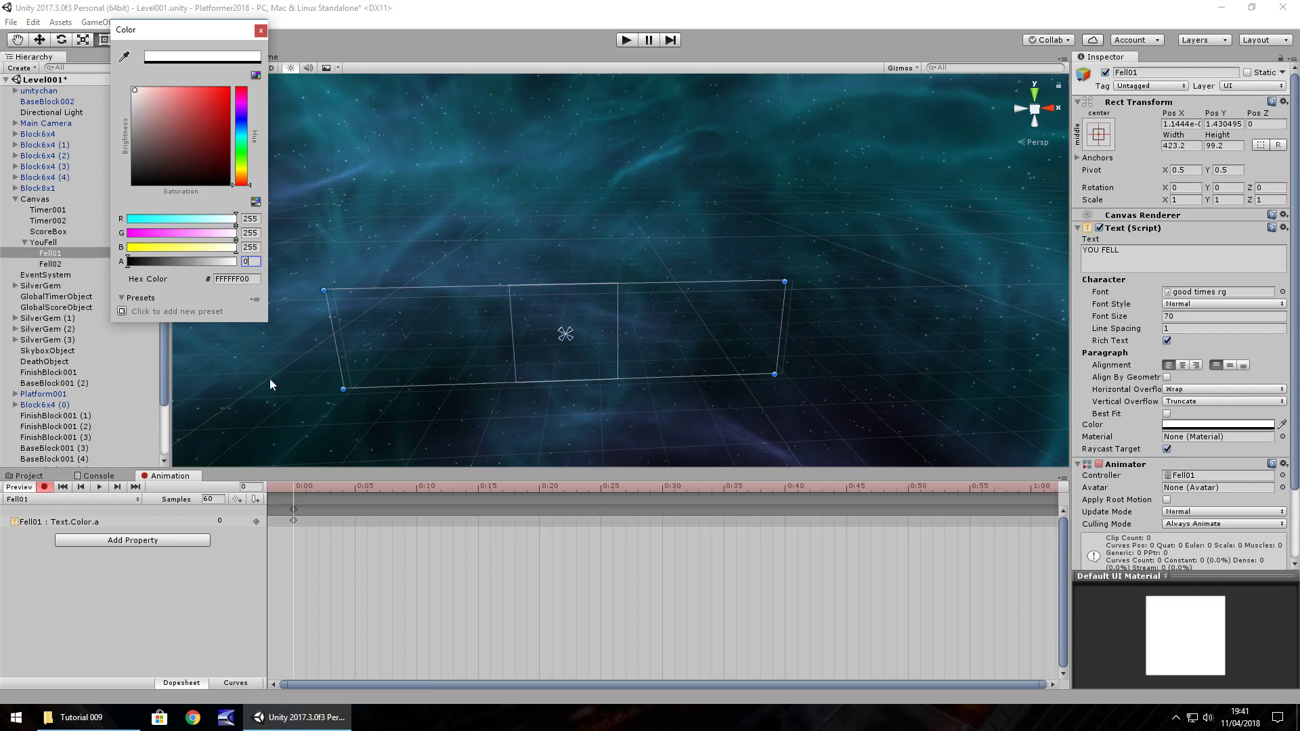
{"action": "left_click", "coordinate": [260, 30]}
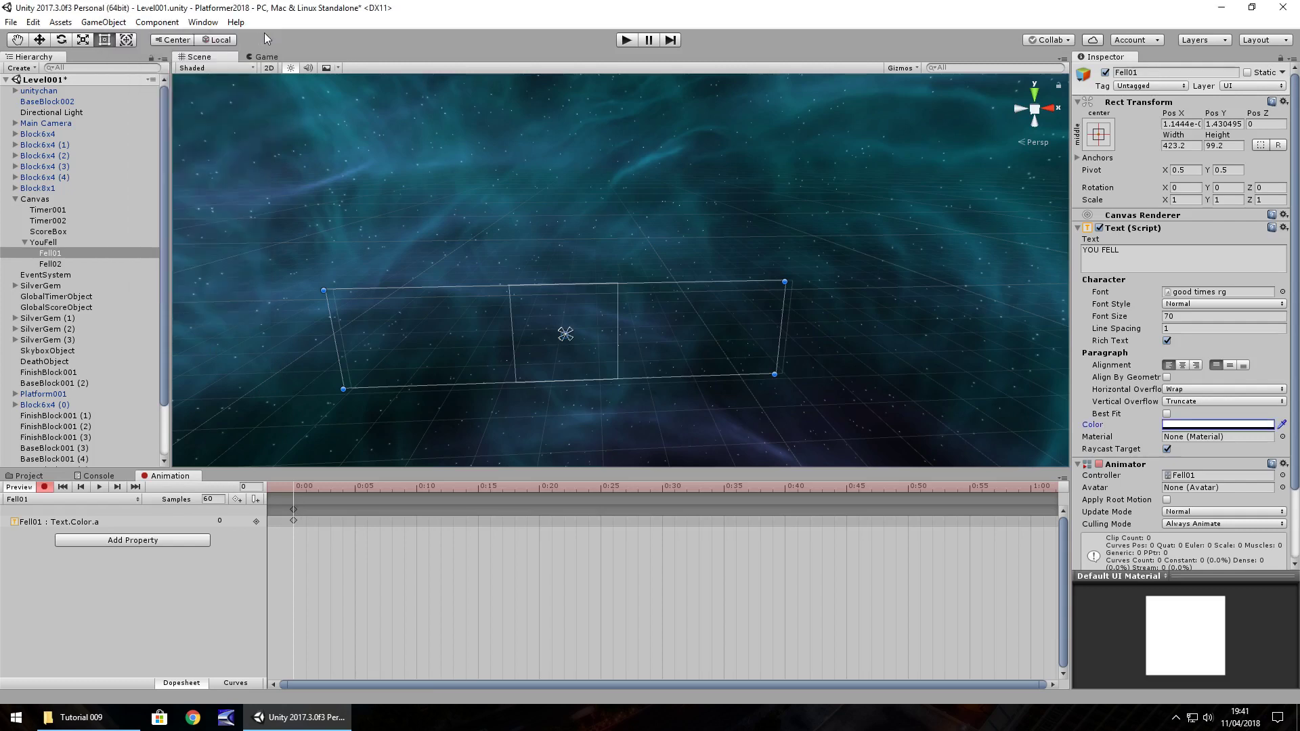
Step: Key Fell01's text colour alpha at 255 on frame 60 and stop recording
{"action": "left_click", "coordinate": [254, 488]}
{"action": "type", "text": "60"}
{"action": "key", "text": "Return"}
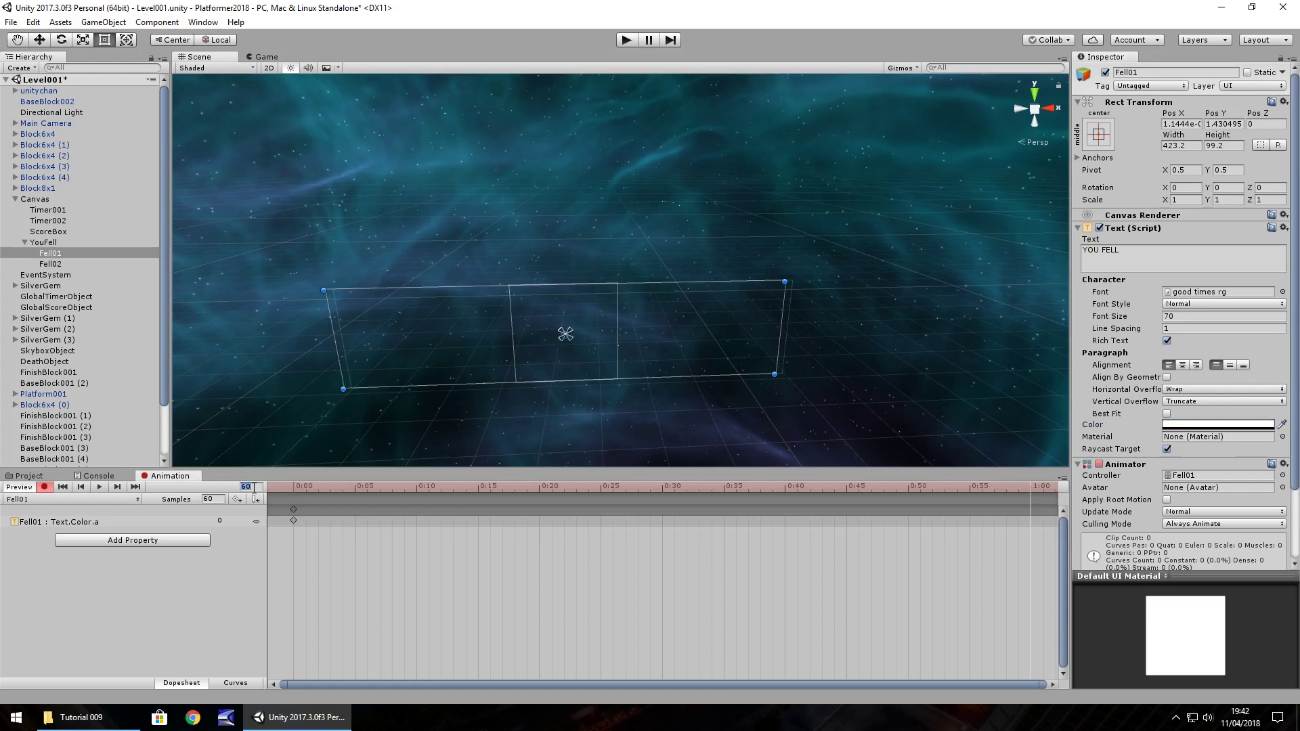
{"action": "left_click", "coordinate": [1204, 424]}
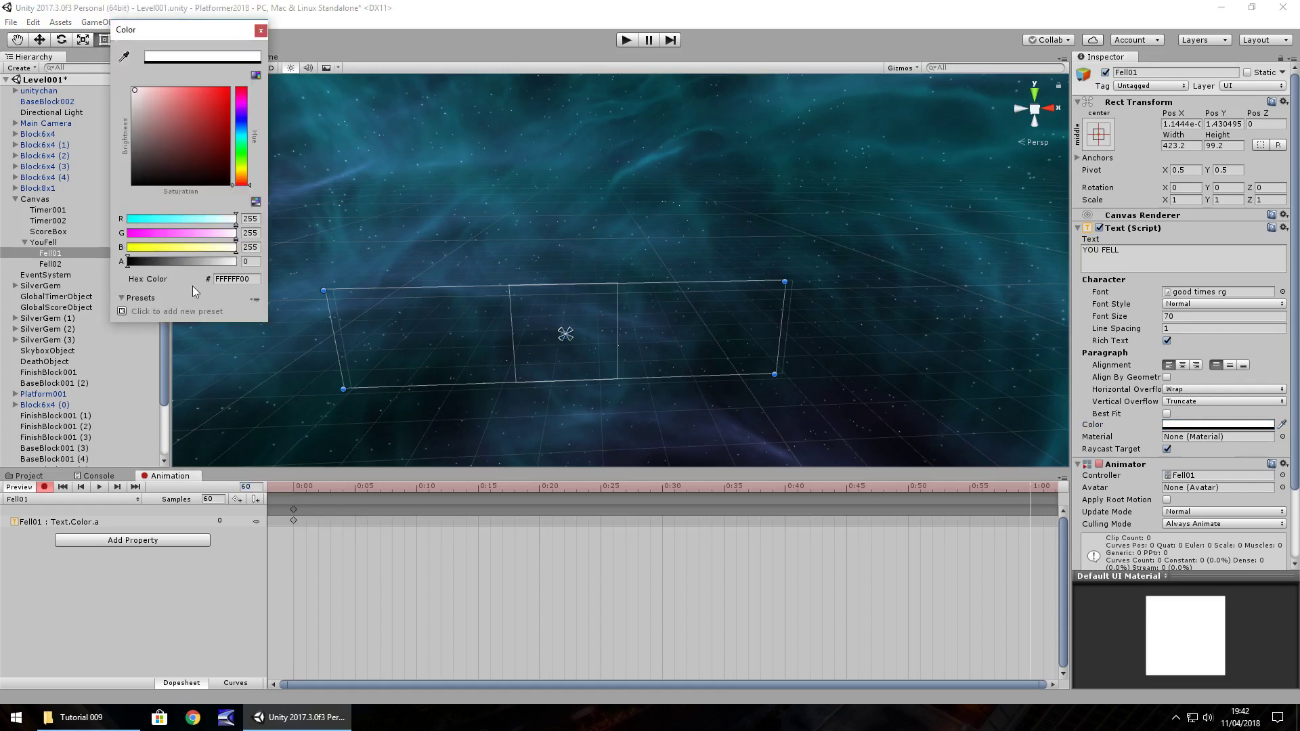
{"action": "left_click_drag", "start_coordinate": [135, 264], "coordinate": [239, 263]}
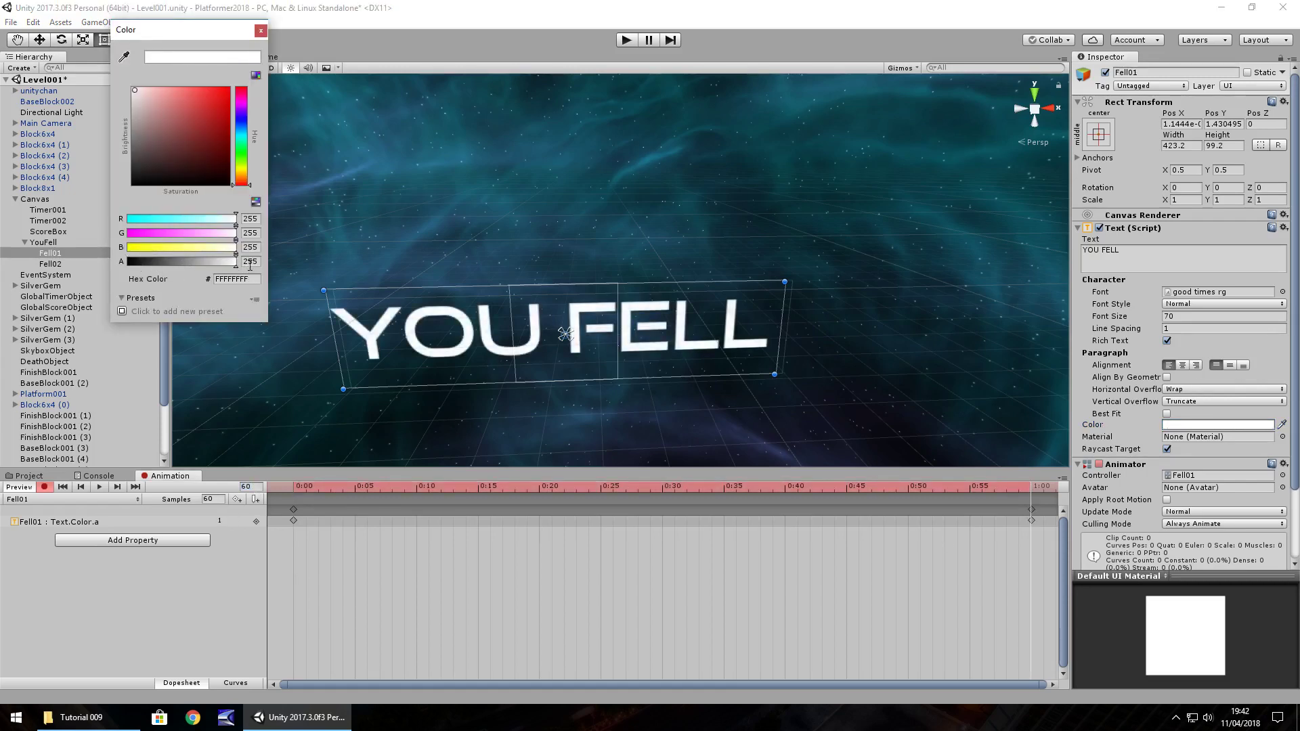
{"action": "left_click", "coordinate": [260, 30]}
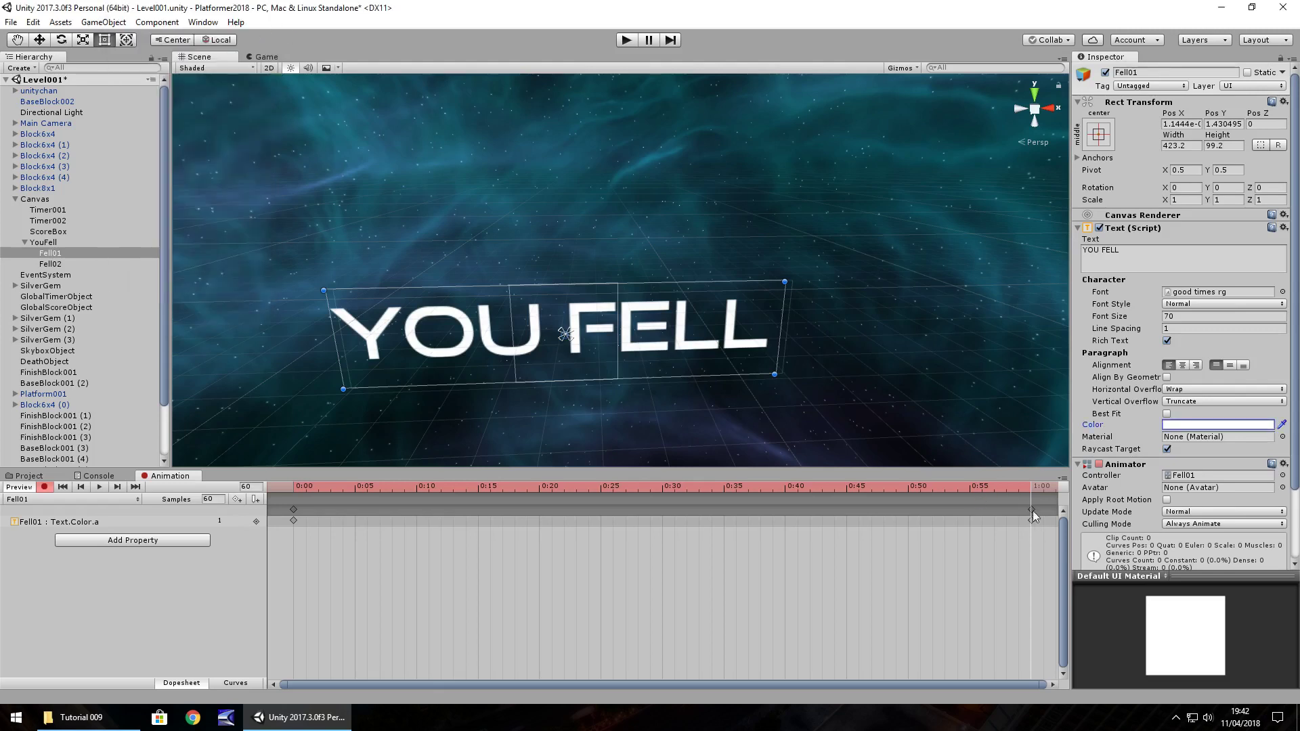
{"action": "left_click", "coordinate": [43, 488]}
{"action": "left_click", "coordinate": [43, 488]}
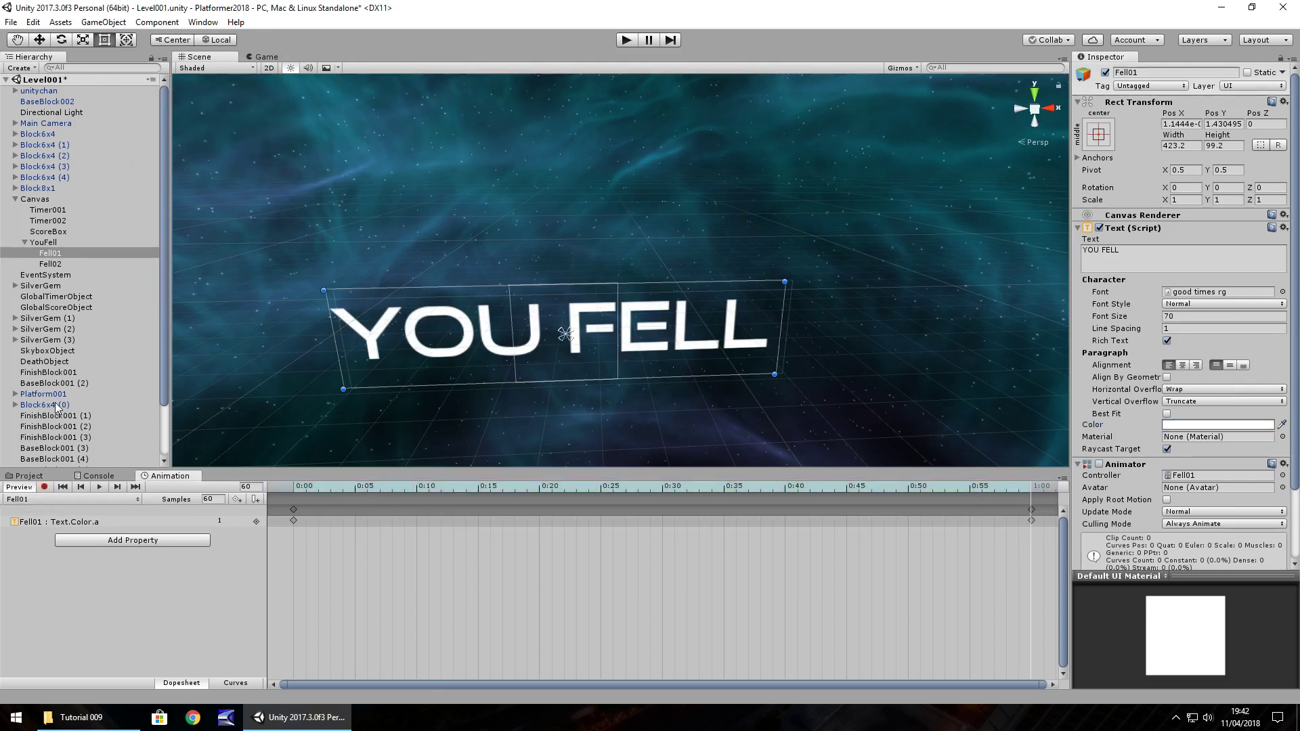
Step: Create an animation clip named Fell02 for the Fell02 text object in the Animations folder
{"action": "left_click", "coordinate": [51, 265]}
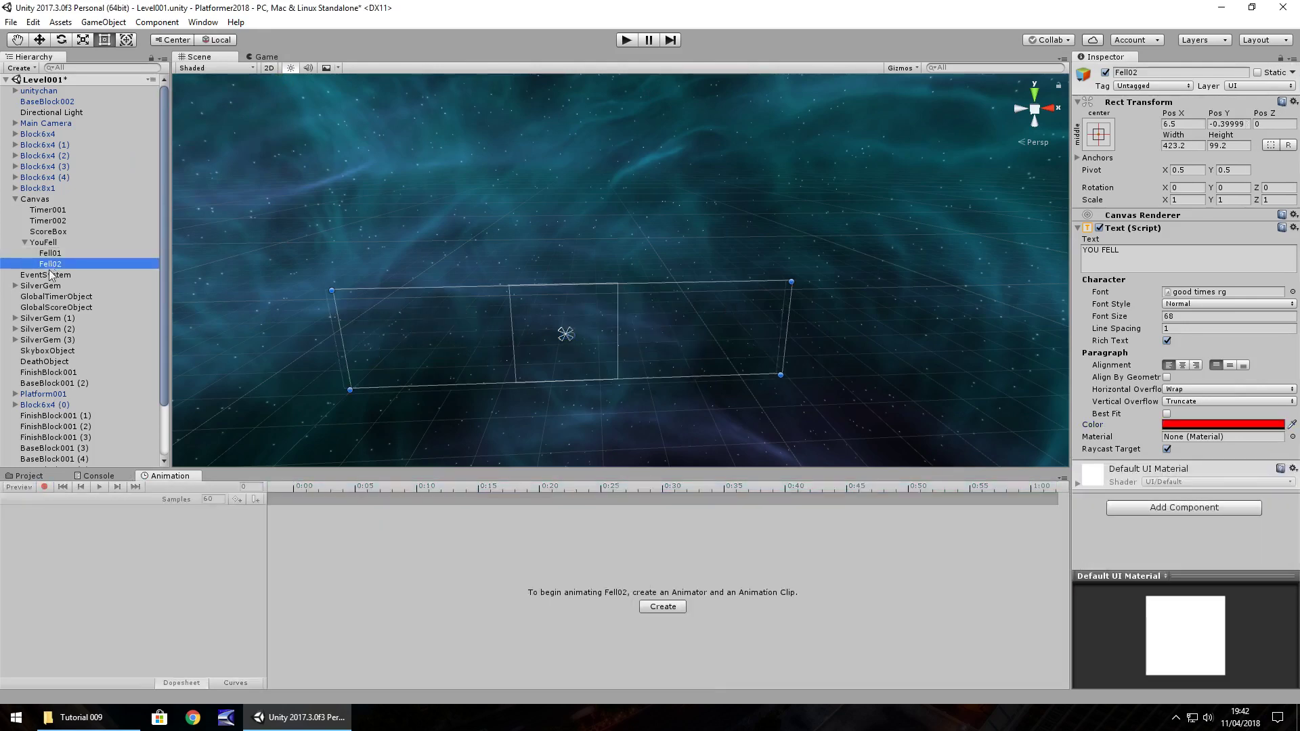
{"action": "left_click", "coordinate": [663, 606]}
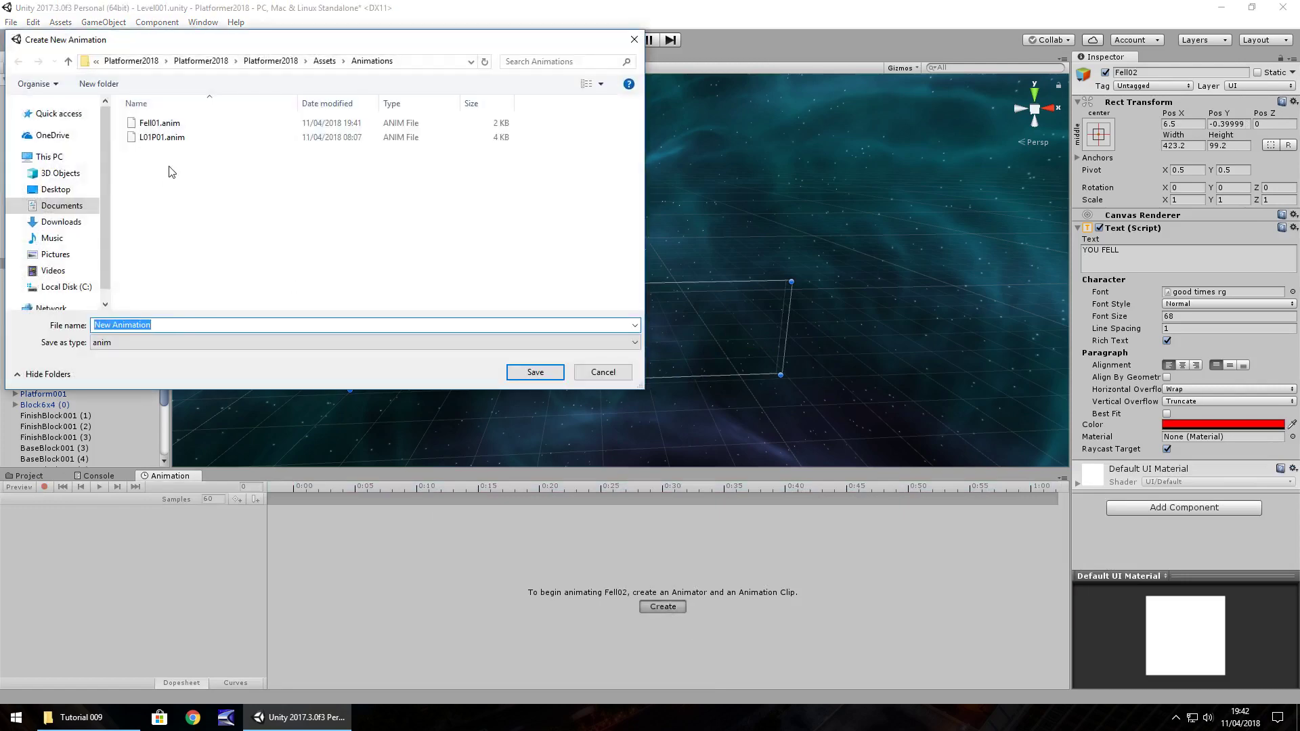
{"action": "type", "text": "Fell02"}
{"action": "key", "text": "Return"}
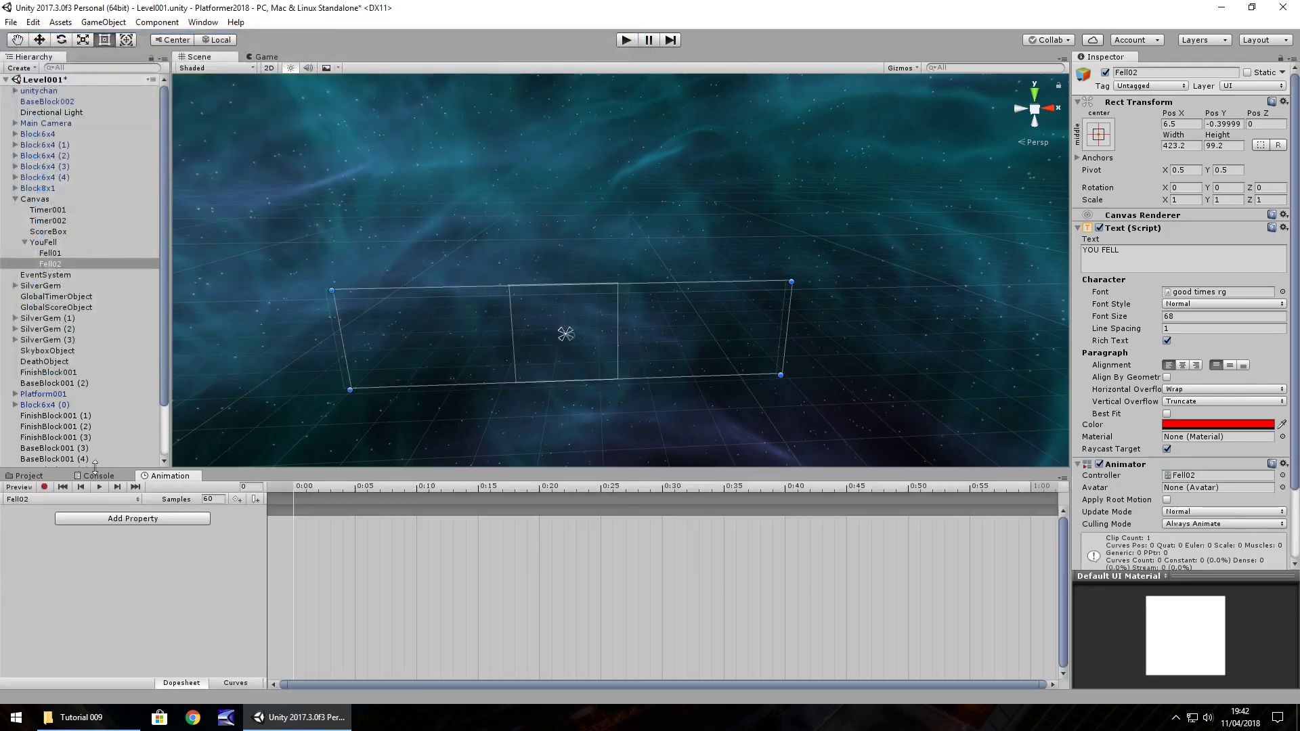
Step: Start recording the Fell02 clip and key the red text colour's alpha at 0 on frame 0
{"action": "left_click", "coordinate": [45, 487]}
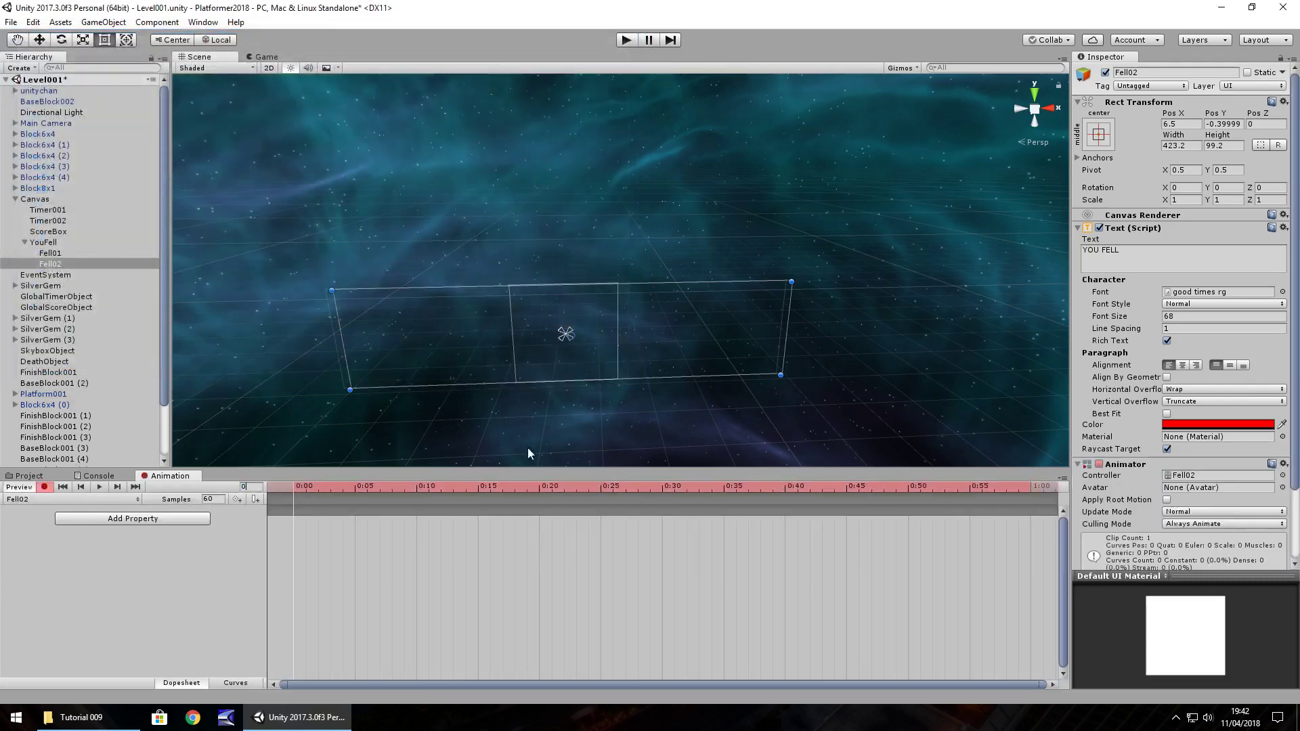
{"action": "left_click", "coordinate": [1178, 428]}
{"action": "left_click", "coordinate": [252, 261]}
{"action": "key", "text": "BackSpace"}
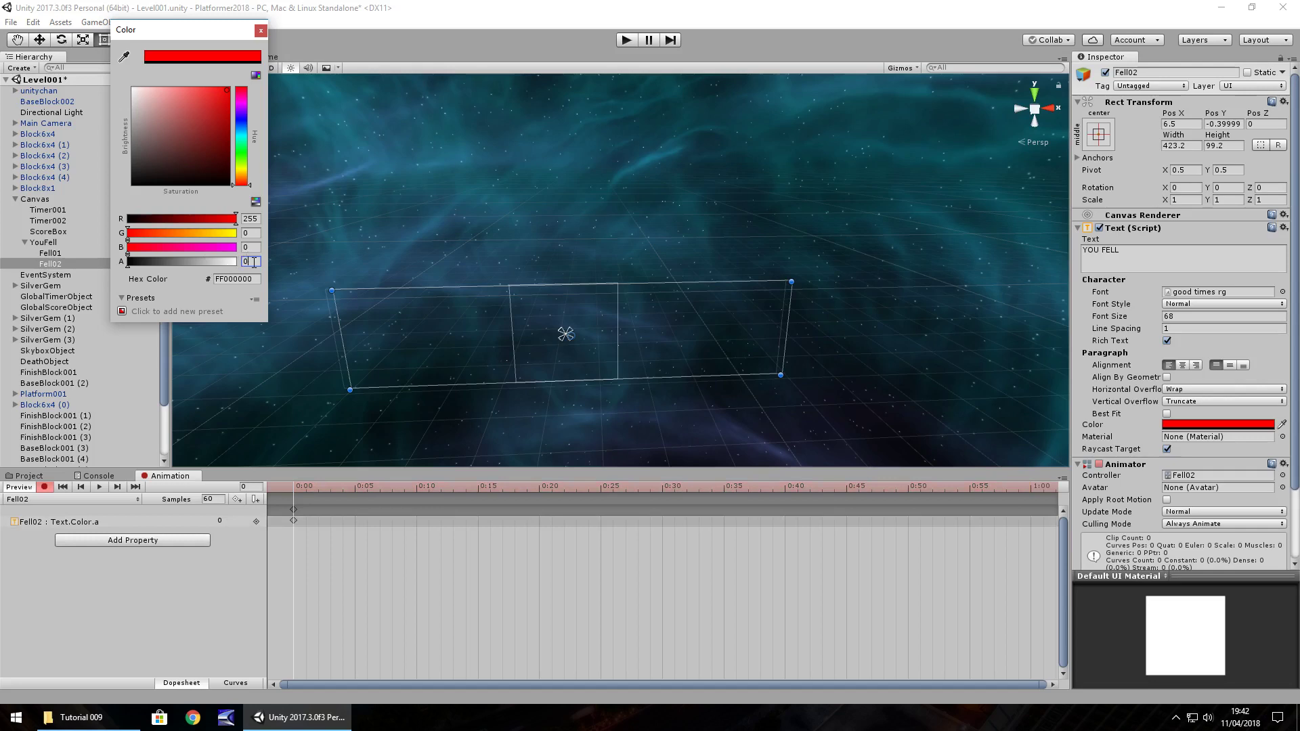
{"action": "left_click", "coordinate": [261, 29]}
Step: Key Fell02's text colour at full alpha on frame 60 and stop recording
{"action": "left_click", "coordinate": [246, 487]}
{"action": "type", "text": "60"}
{"action": "key", "text": "Return"}
{"action": "left_click", "coordinate": [1217, 425]}
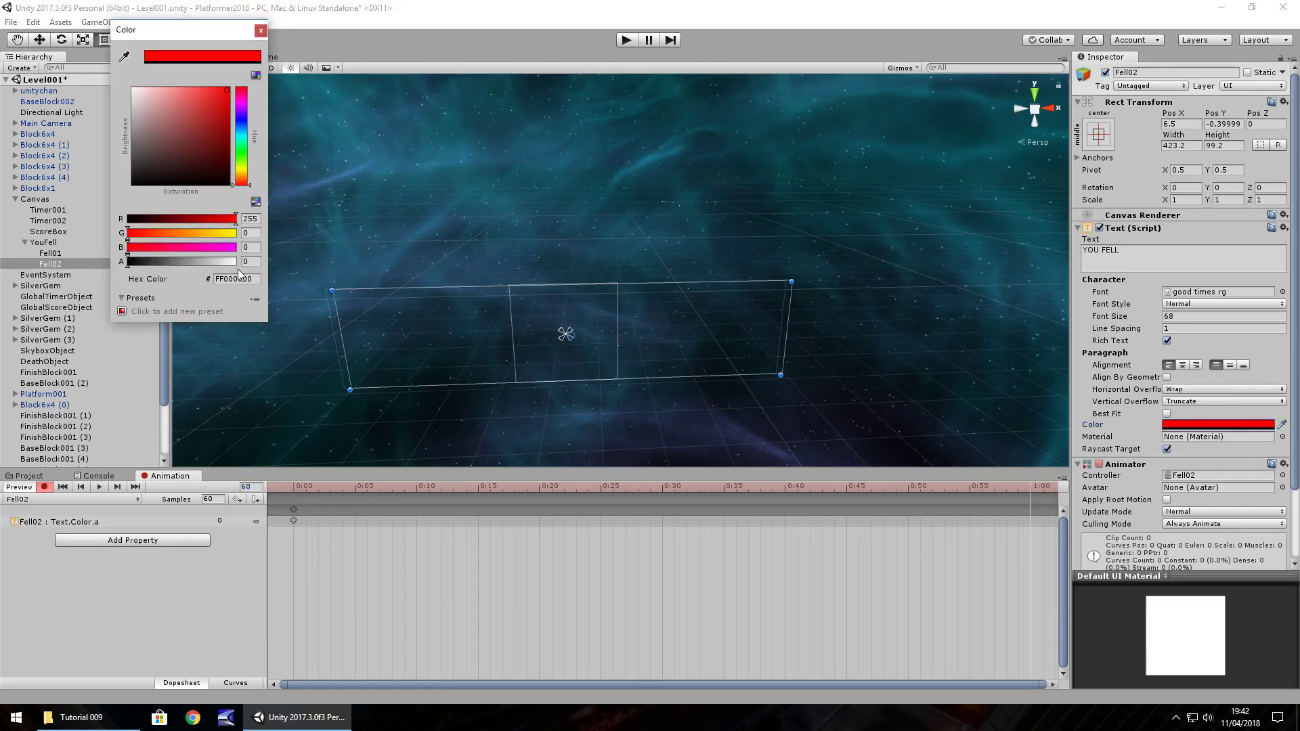
{"action": "left_click_drag", "start_coordinate": [223, 266], "coordinate": [244, 265]}
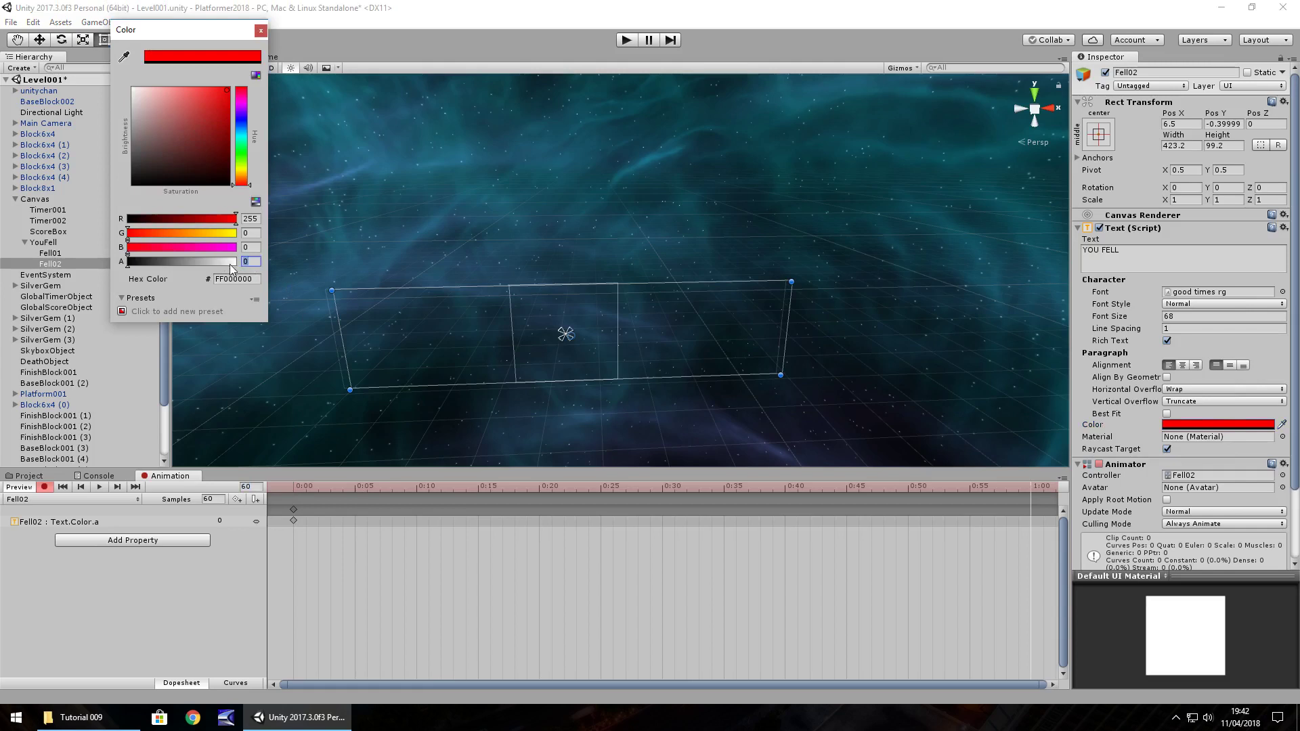
{"action": "left_click", "coordinate": [260, 30]}
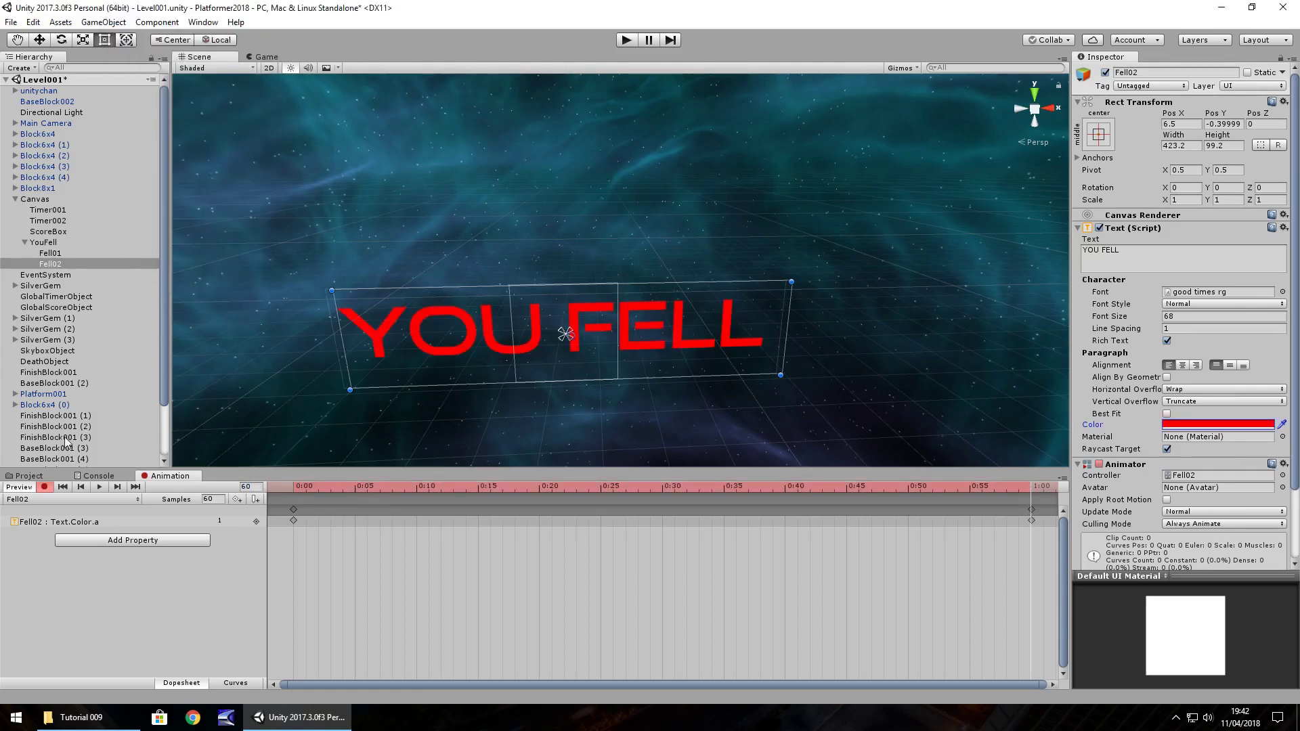
{"action": "left_click", "coordinate": [45, 487]}
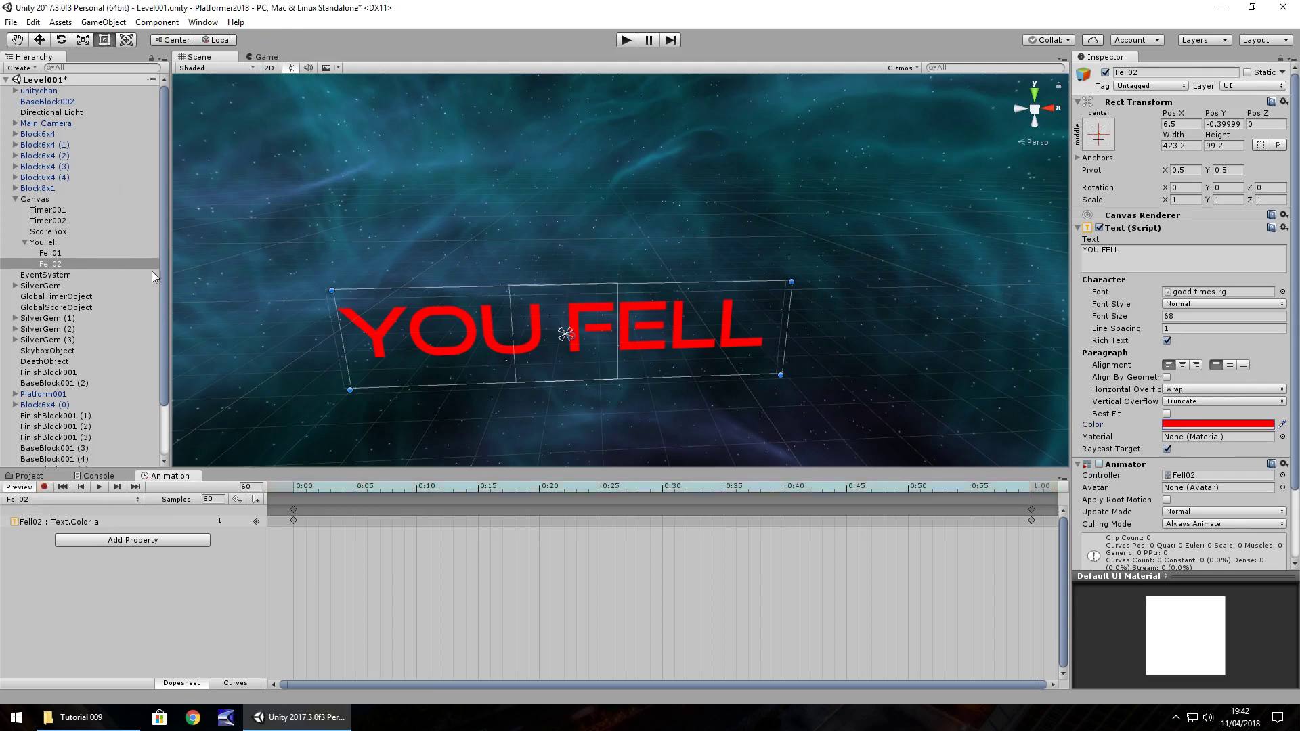
Step: Turn off Loop Time for the Fell01 and Fell02 animation clips in the Animations folder
{"action": "left_click", "coordinate": [39, 476]}
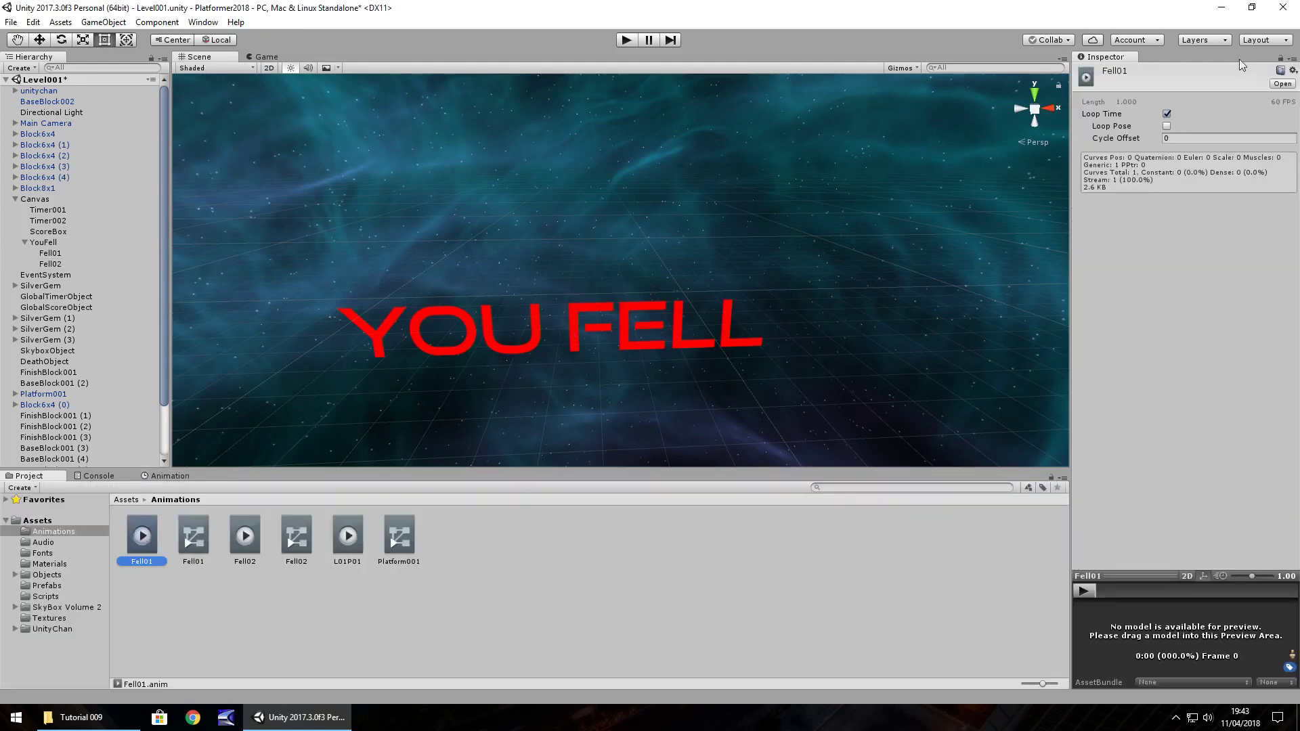
{"action": "left_click", "coordinate": [1166, 115]}
{"action": "left_click", "coordinate": [254, 529]}
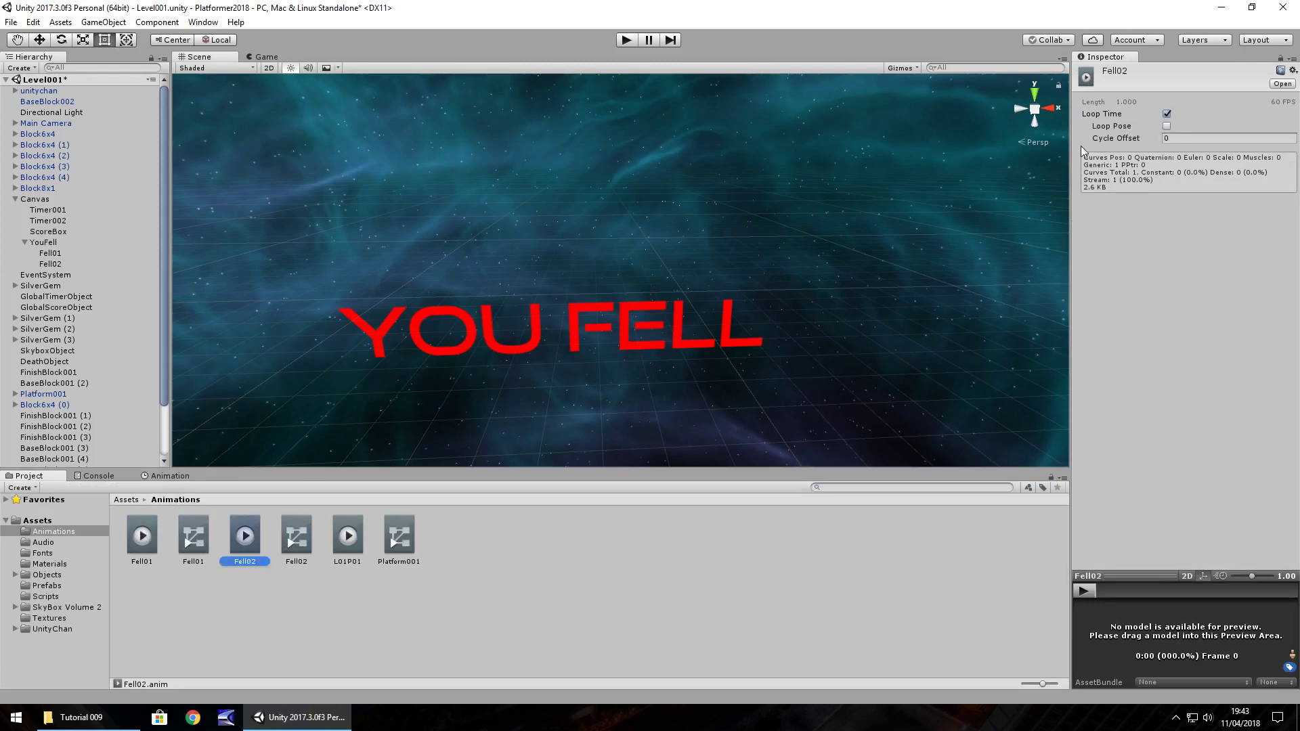
{"action": "left_click", "coordinate": [495, 593]}
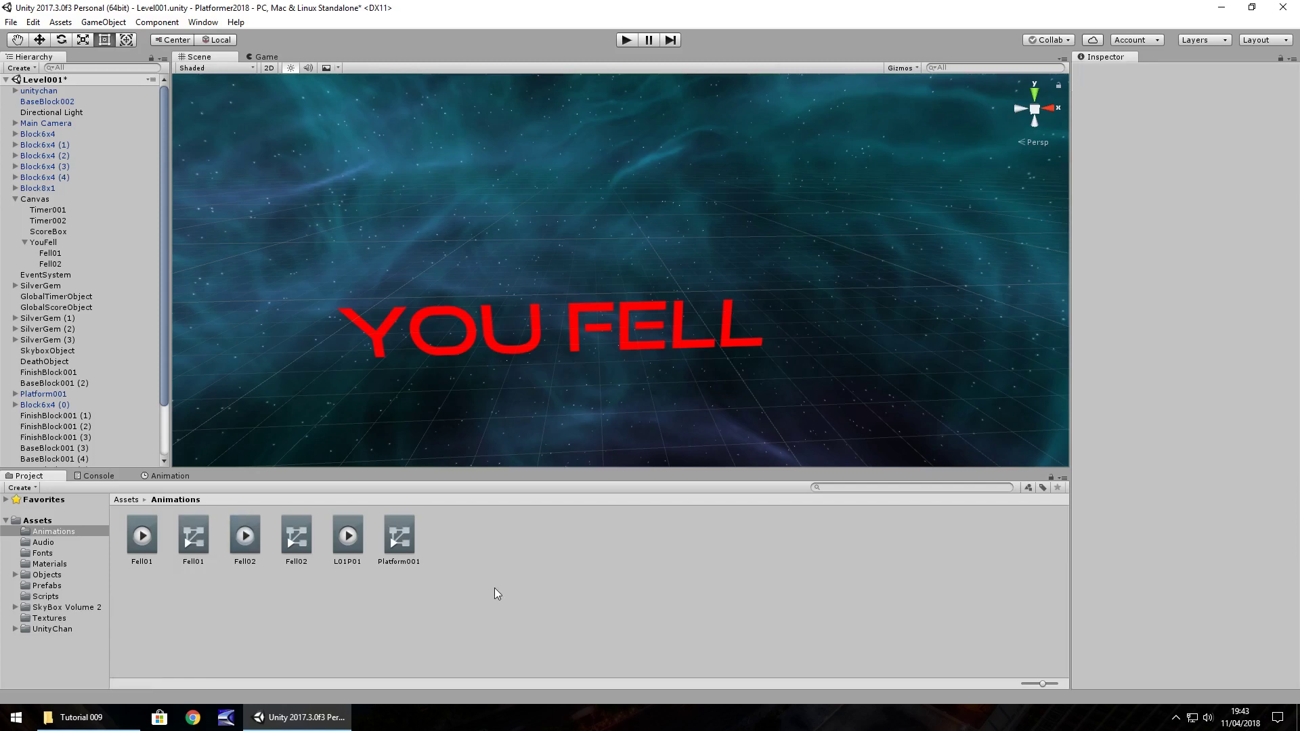
Step: Play-test the message's fade-in, stop the game and deactivate the YouFell object
{"action": "left_click", "coordinate": [52, 264]}
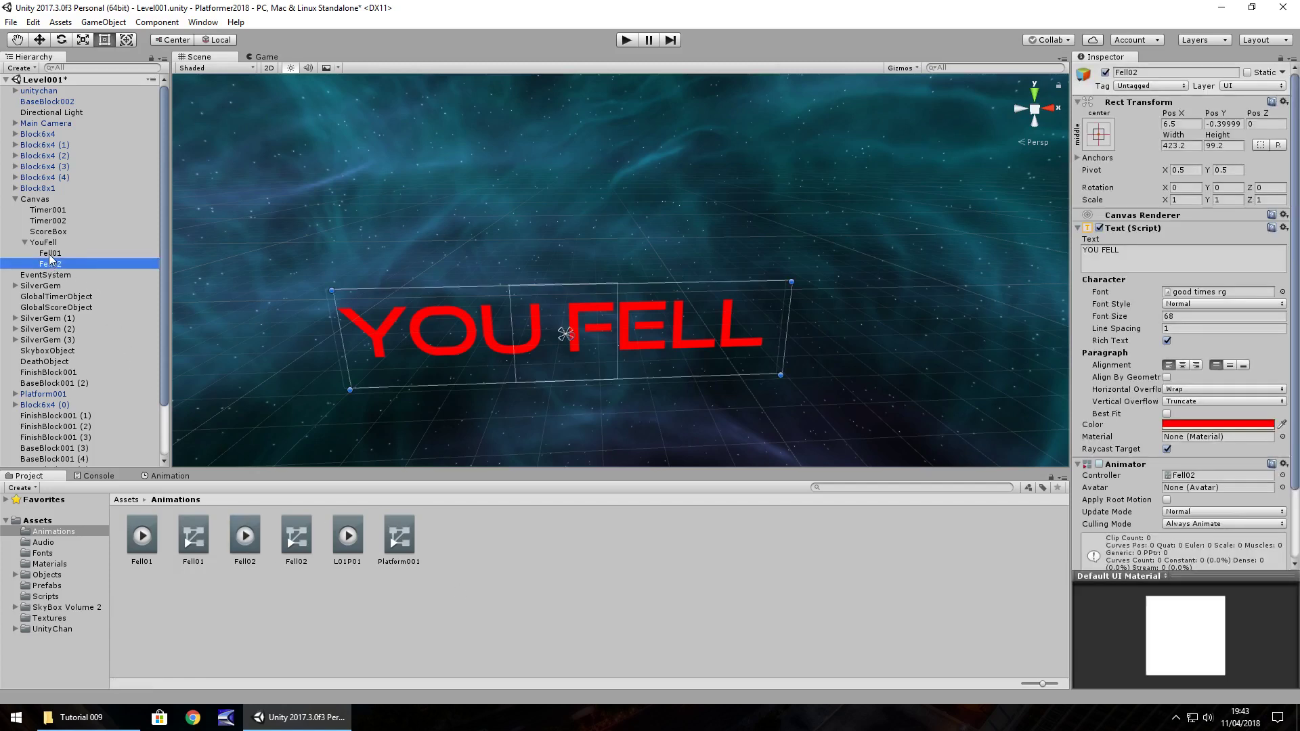
{"action": "left_click", "coordinate": [45, 243]}
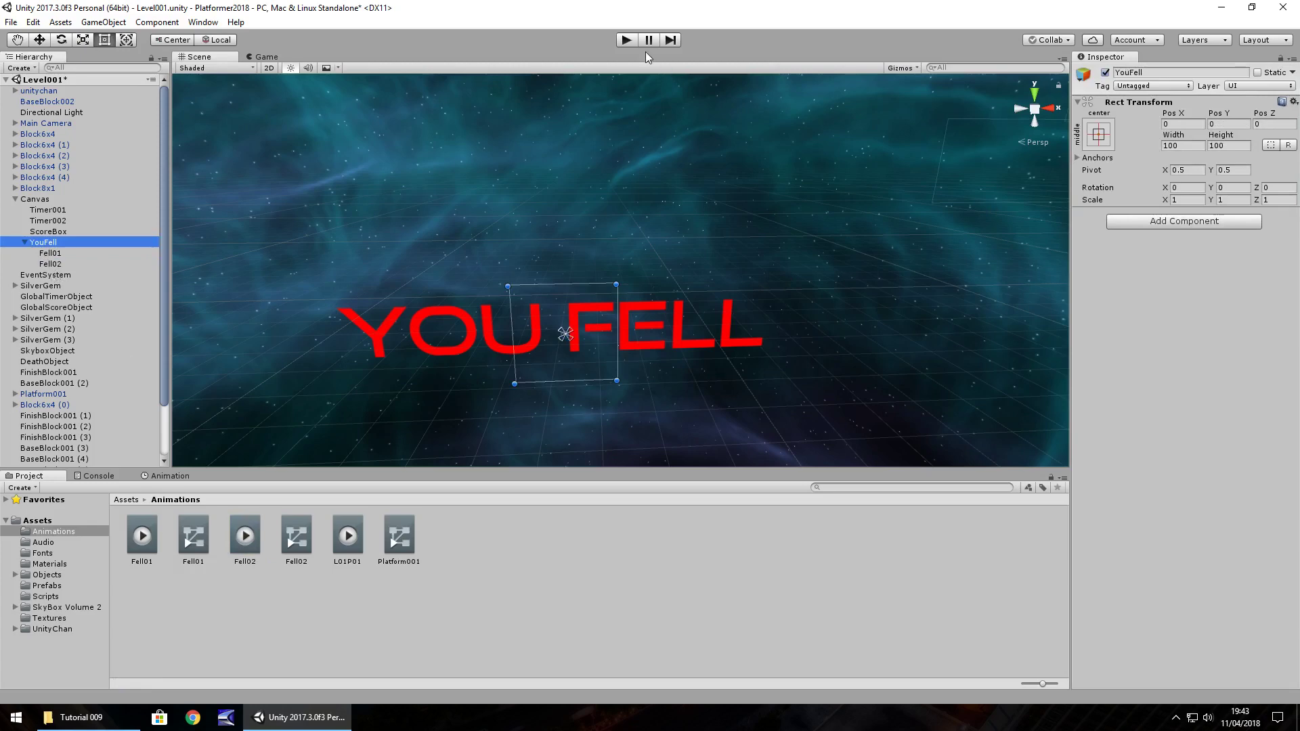
{"action": "left_click", "coordinate": [627, 40]}
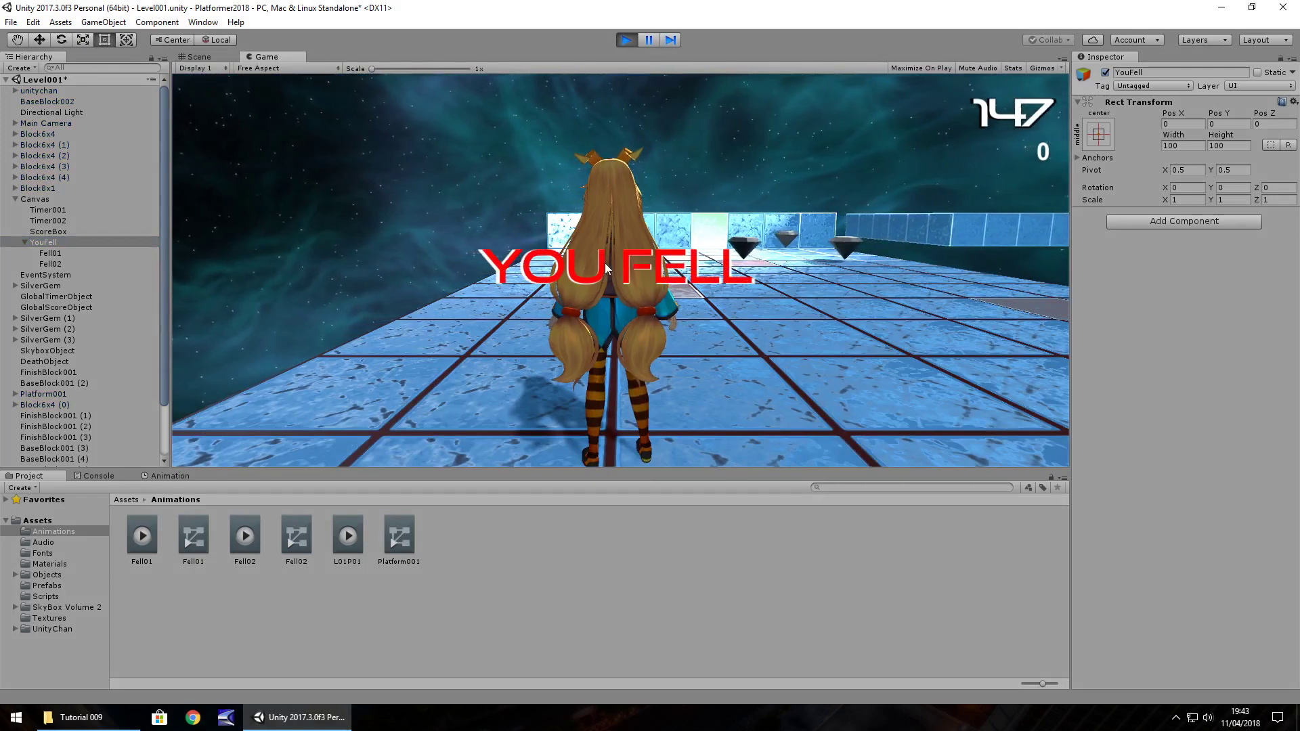
{"action": "key", "text": "ctrl+p"}
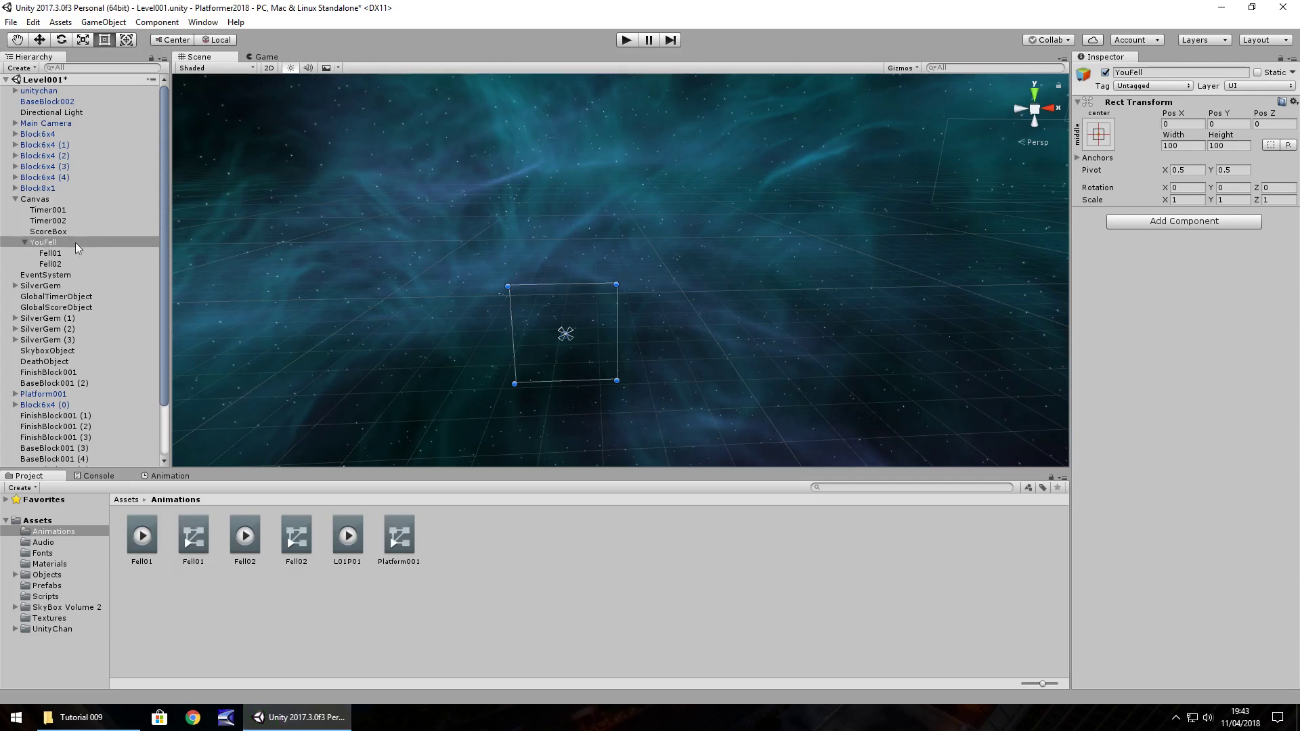
{"action": "left_click", "coordinate": [1105, 72]}
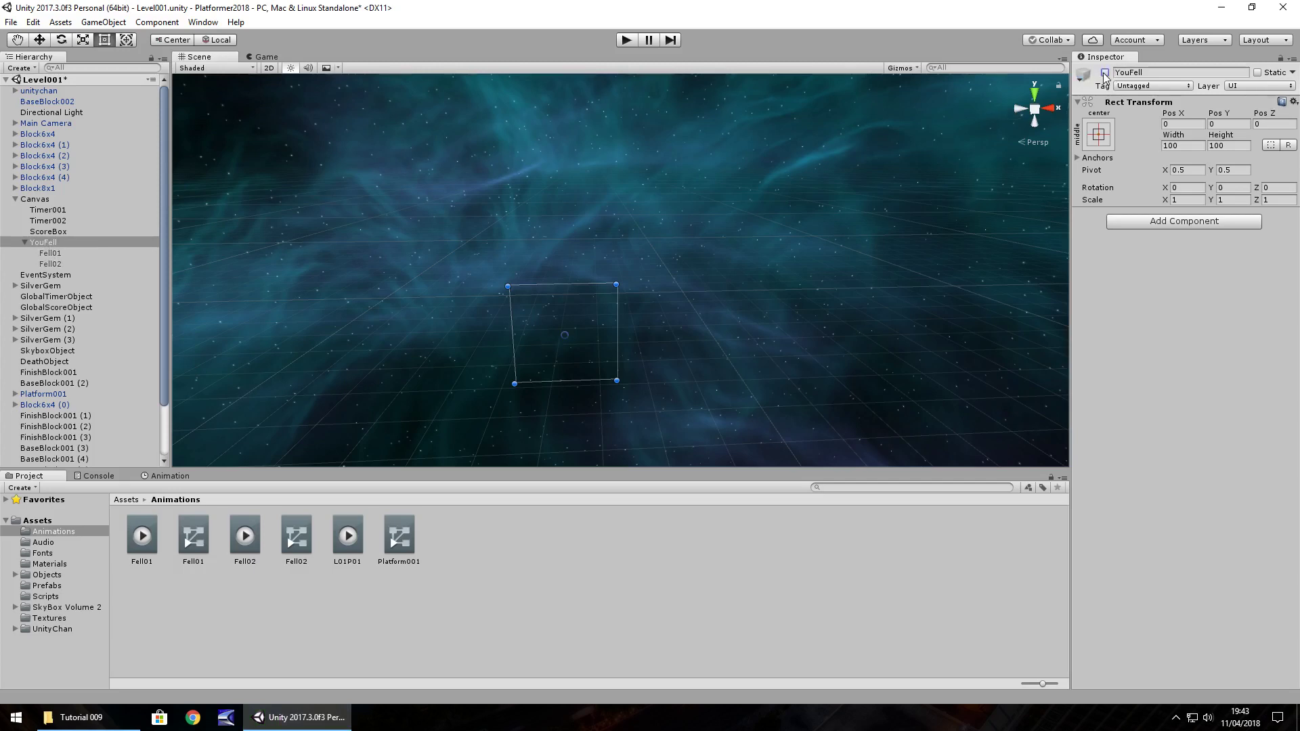
Step: Open the LevelDeath script from the Scripts folder in Visual Studio and declare a public GameObject variable named youFell in its class
{"action": "left_click", "coordinate": [47, 598]}
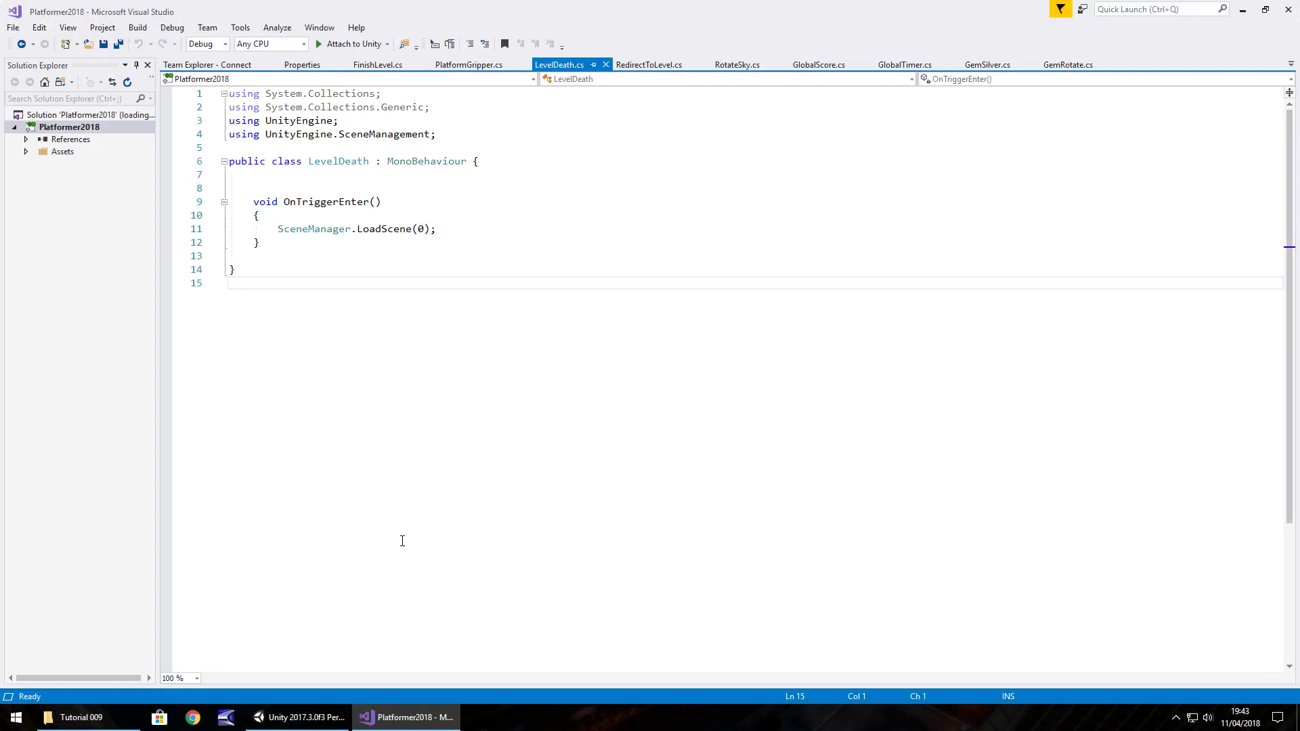
{"action": "left_click", "coordinate": [336, 179]}
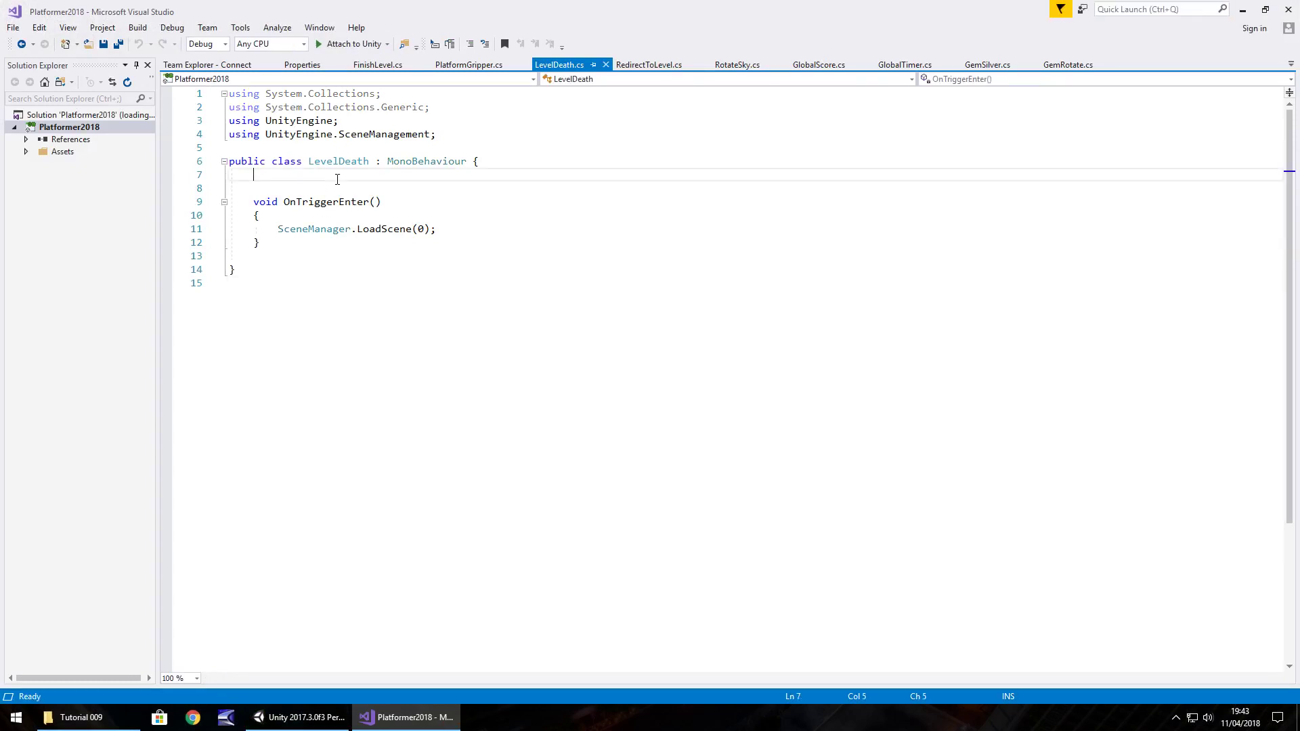
{"action": "key", "text": "Return"}
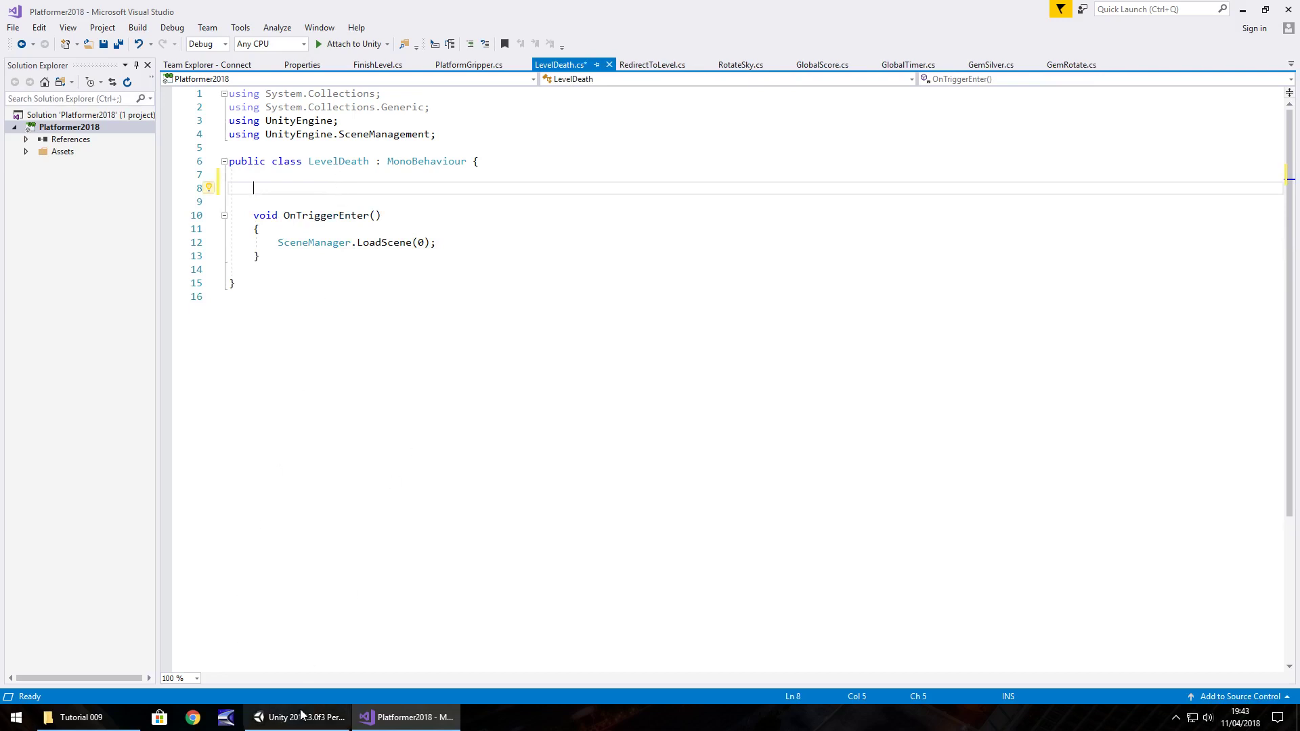
{"action": "mouse_move", "coordinate": [317, 725]}
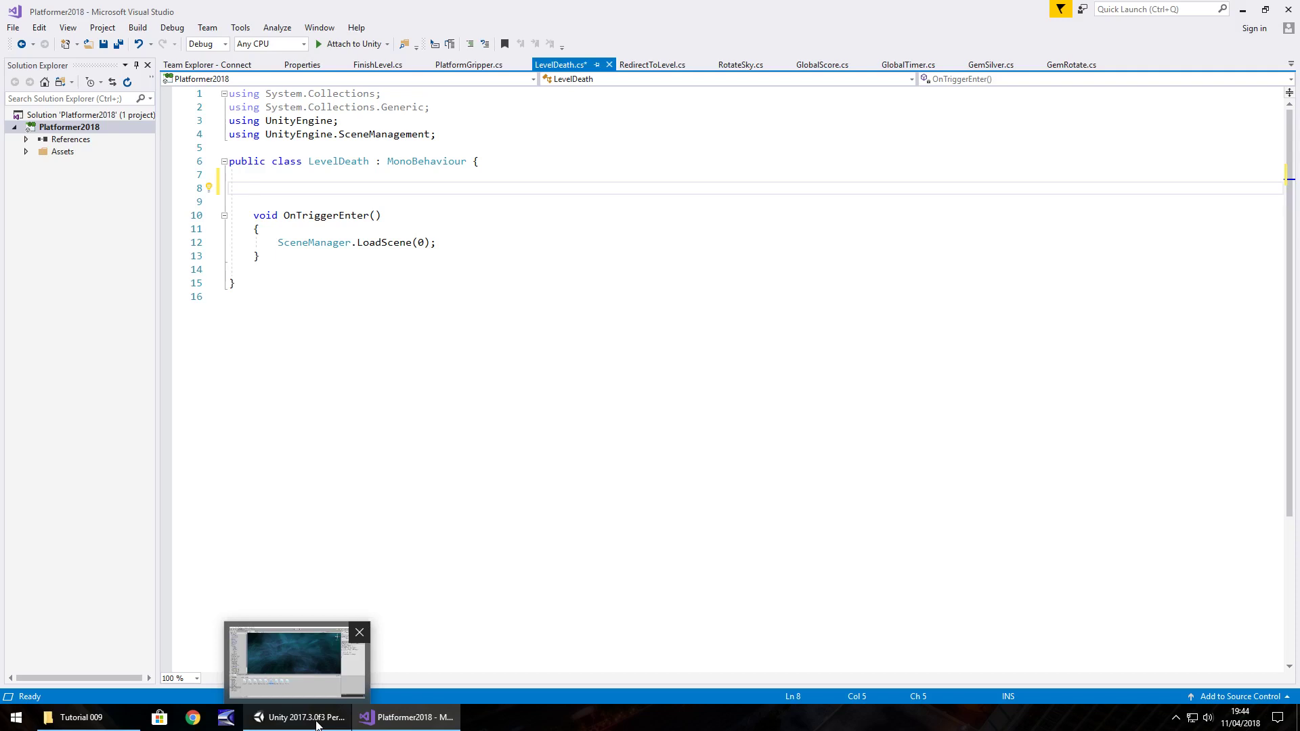
{"action": "type", "text": "public g"}
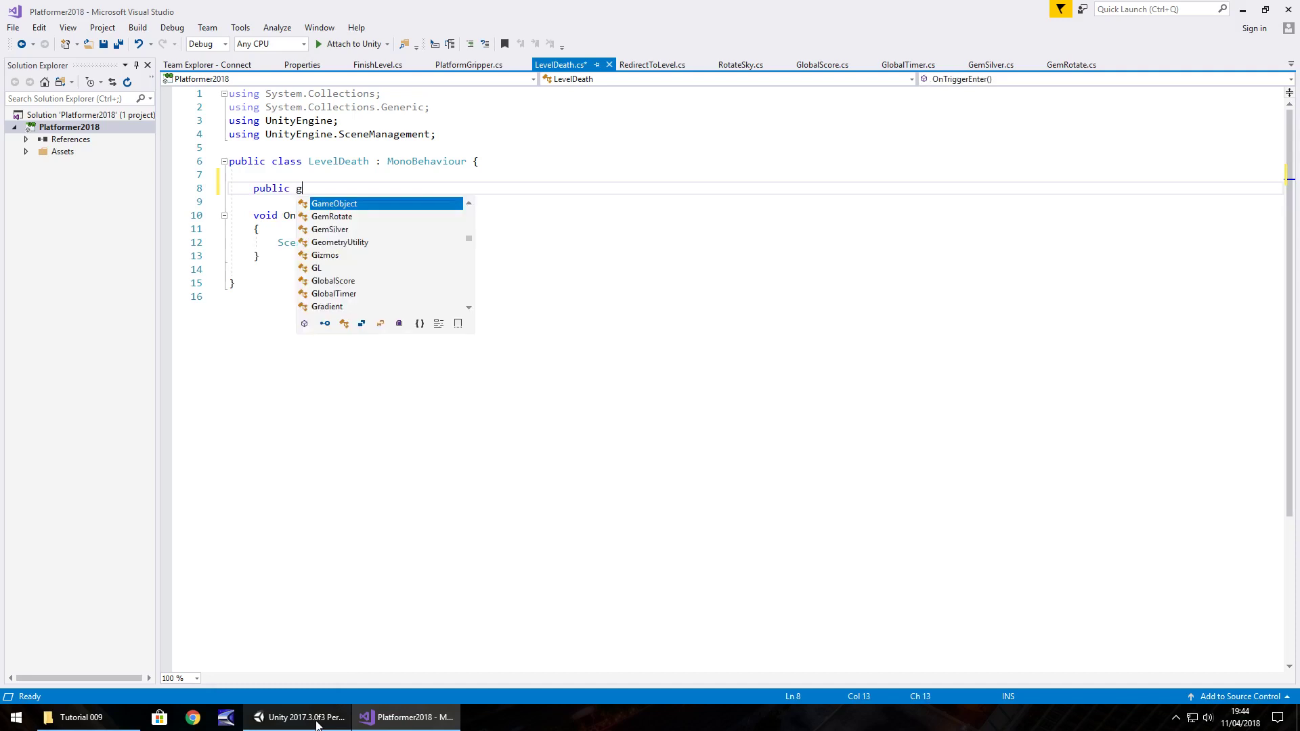
{"action": "key", "text": "BackSpace"}
{"action": "type", "text": "GameO"}
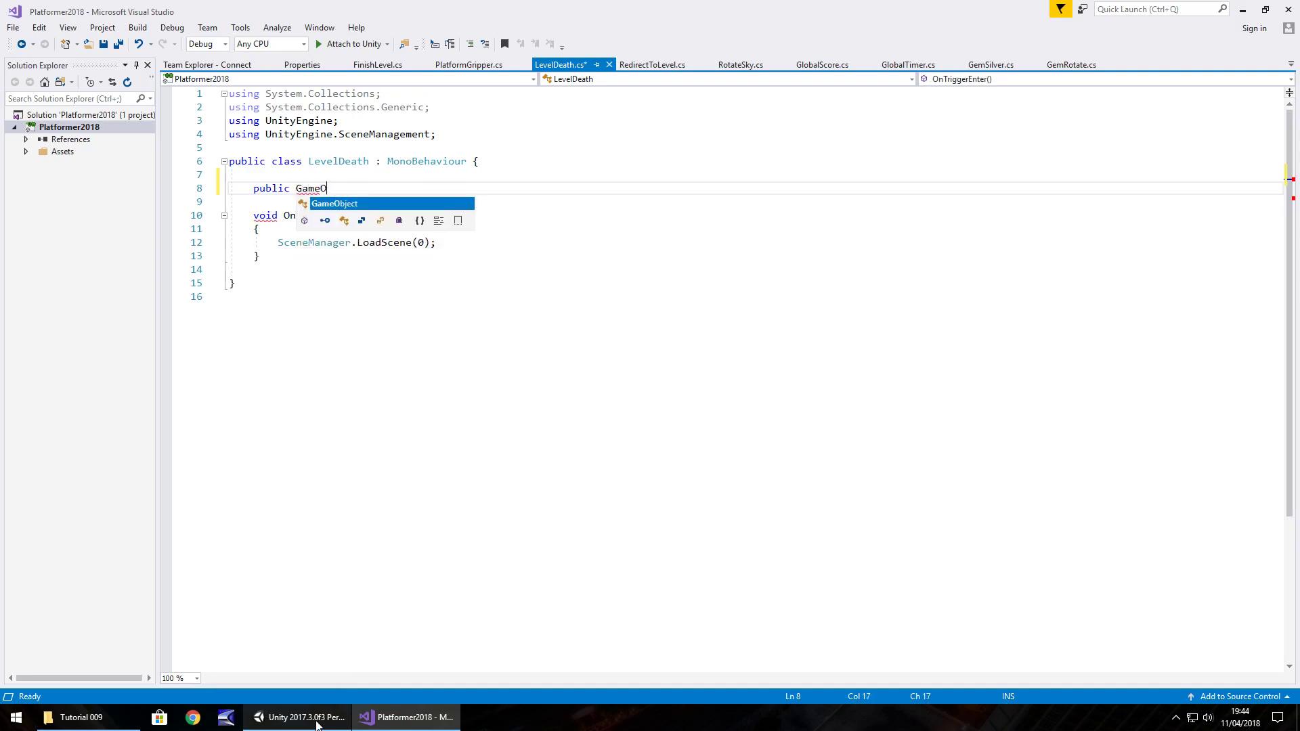
{"action": "type", "text": "bject "}
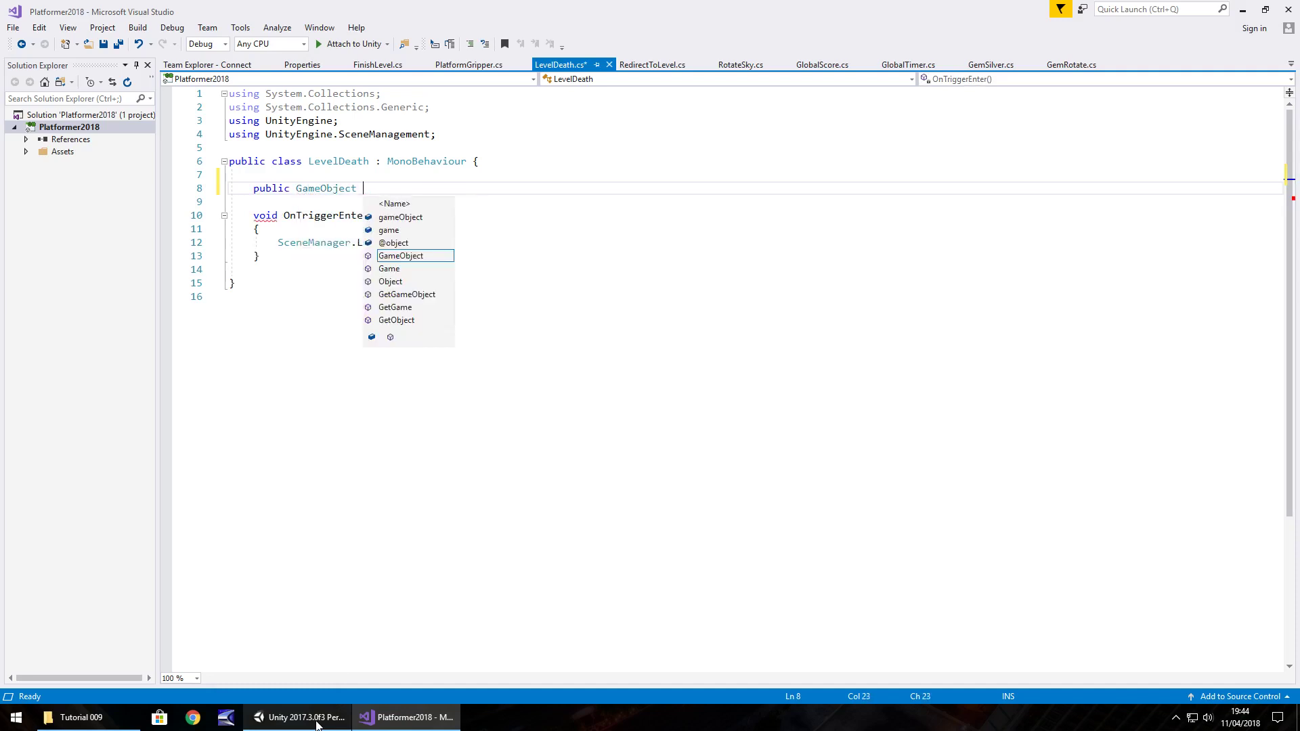
{"action": "type", "text": "youFell;"}
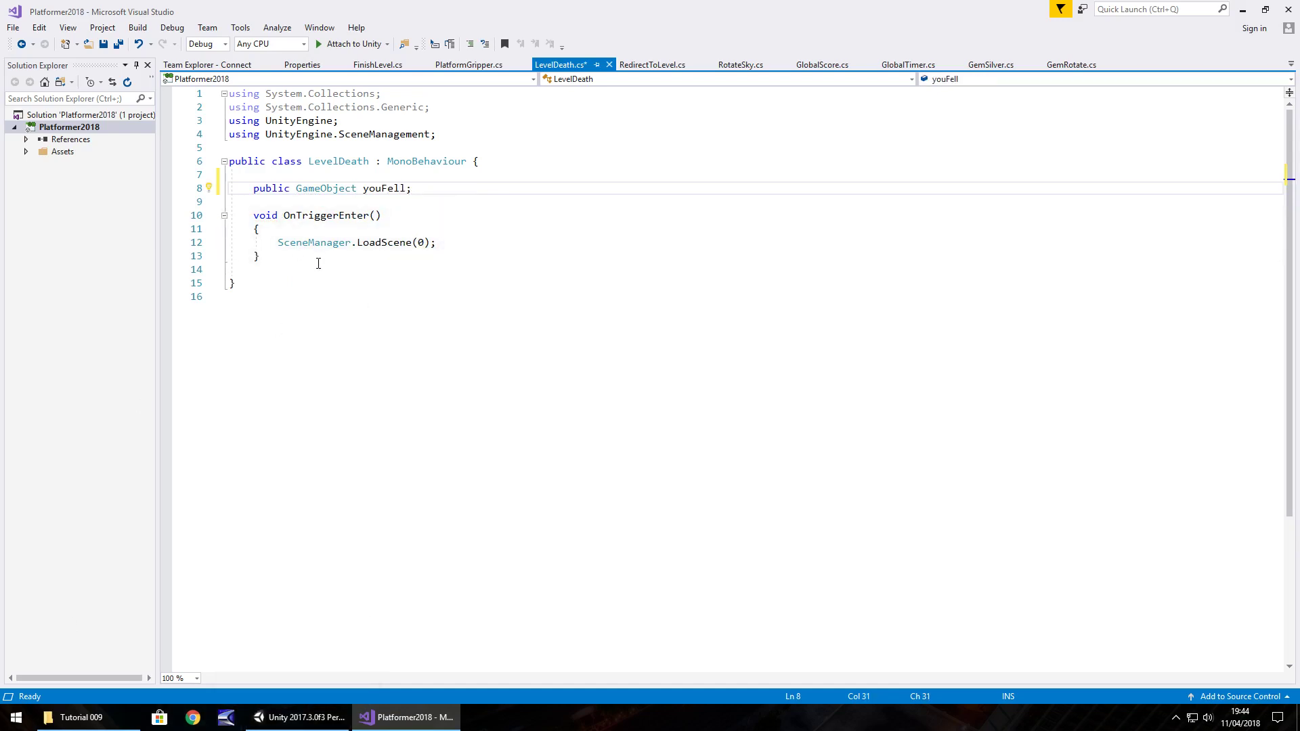
Step: Add an IEnumerator method named YouFellOff with an empty body below OnTriggerEnter
{"action": "left_click", "coordinate": [318, 261]}
{"action": "key", "text": "Return"}
{"action": "key", "text": "Return"}
{"action": "key", "text": "Return"}
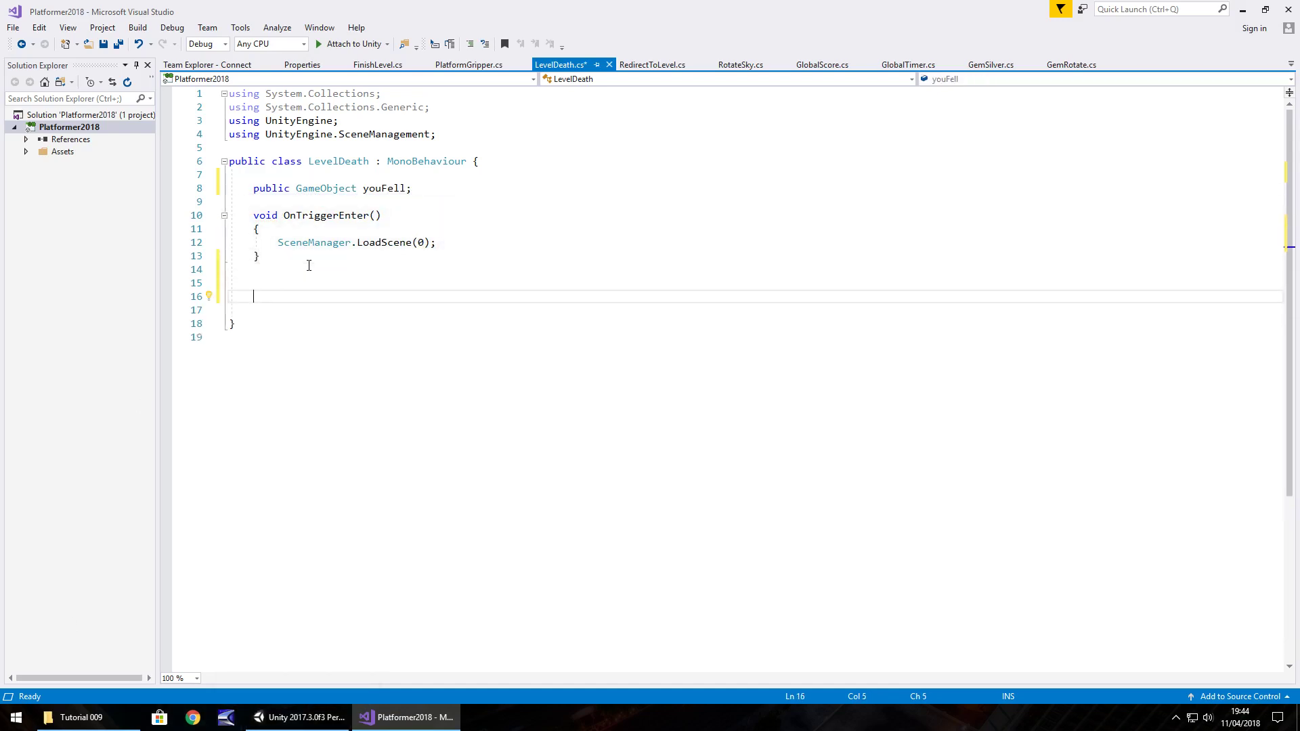
{"action": "type", "text": "Ie"}
{"action": "key", "text": "BackSpace"}
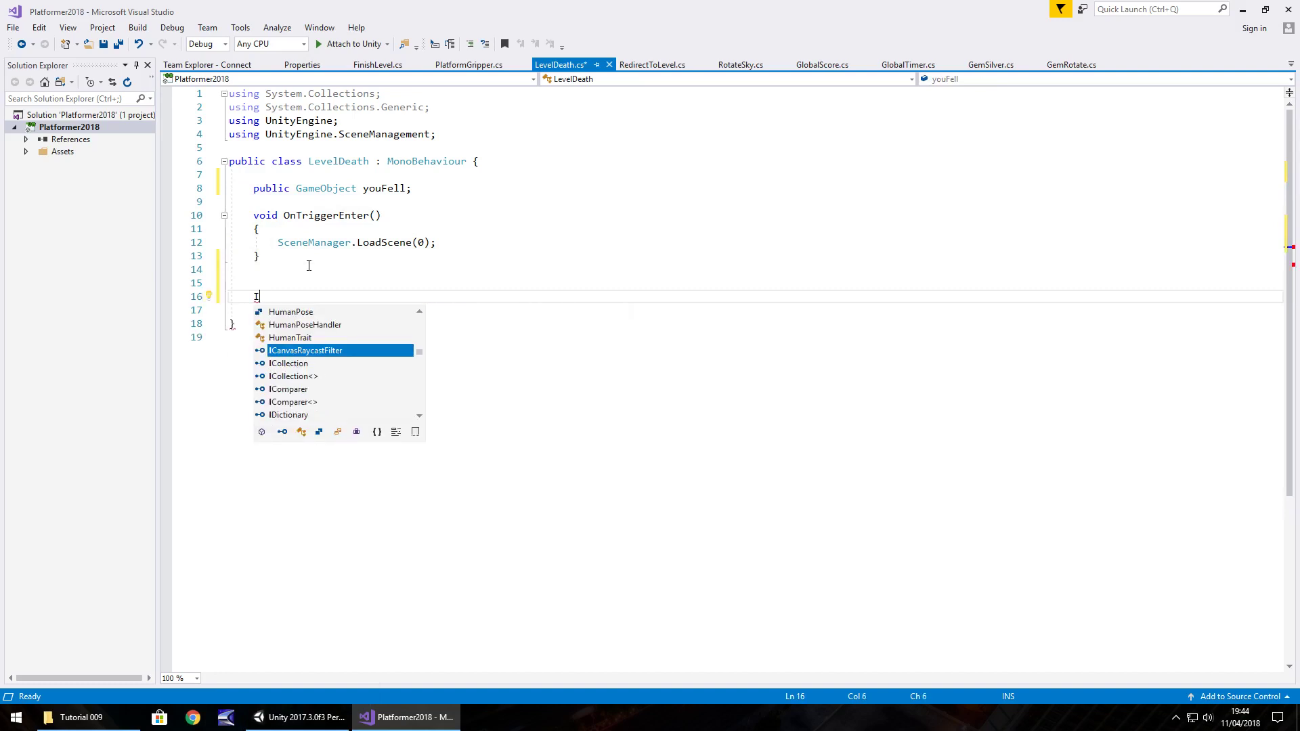
{"action": "type", "text": "Enumerator "}
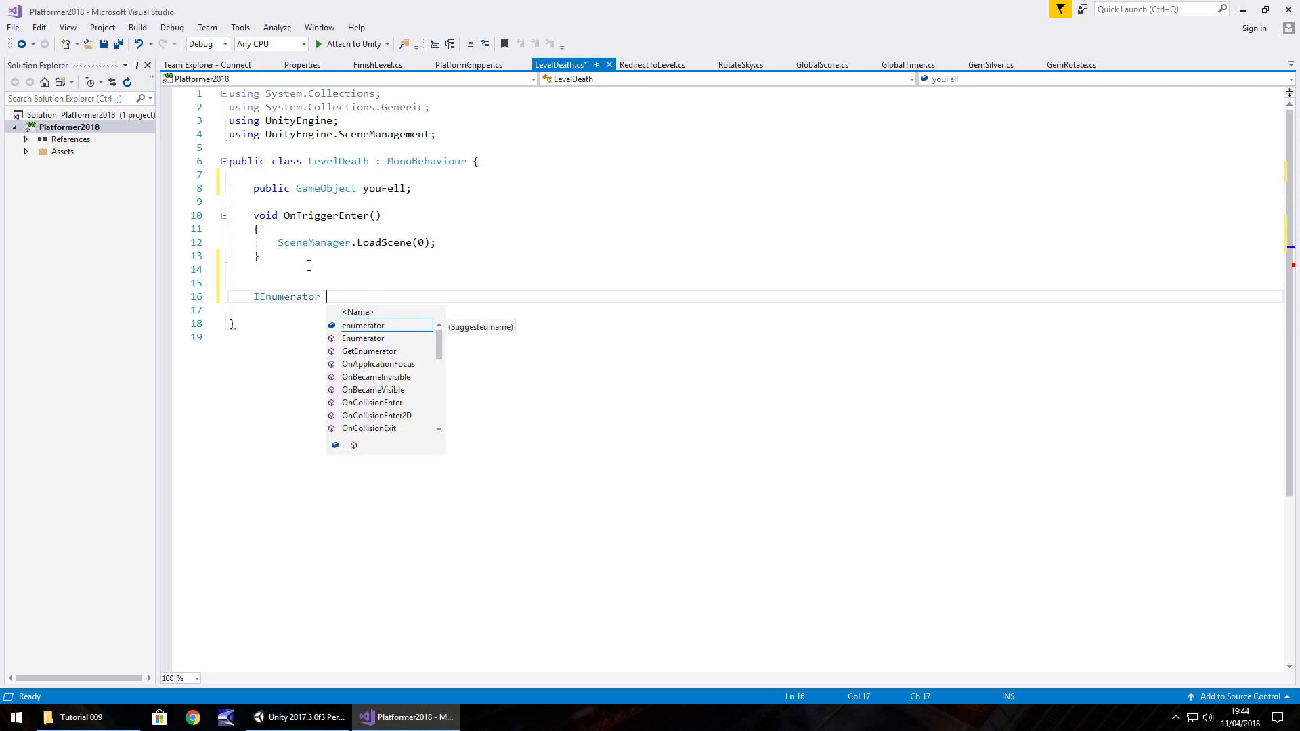
{"action": "type", "text": "YouFell"}
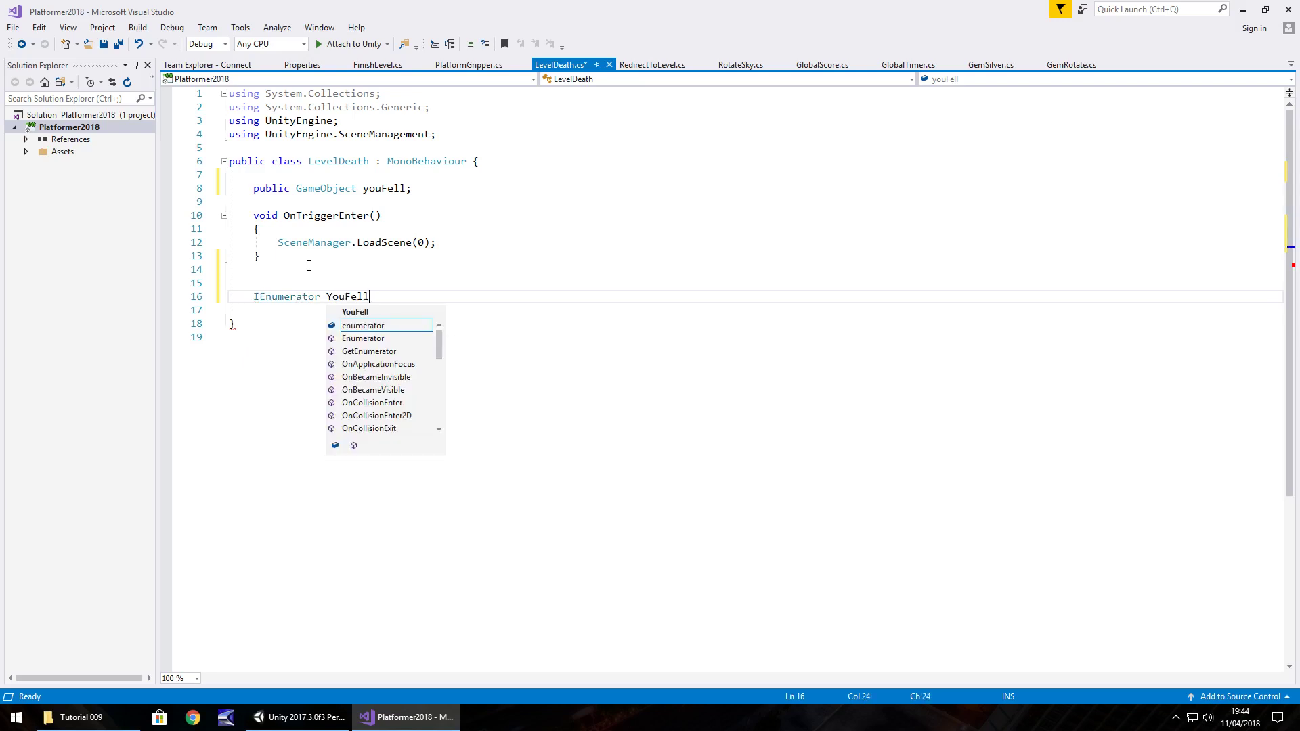
{"action": "type", "text": "Off ()"}
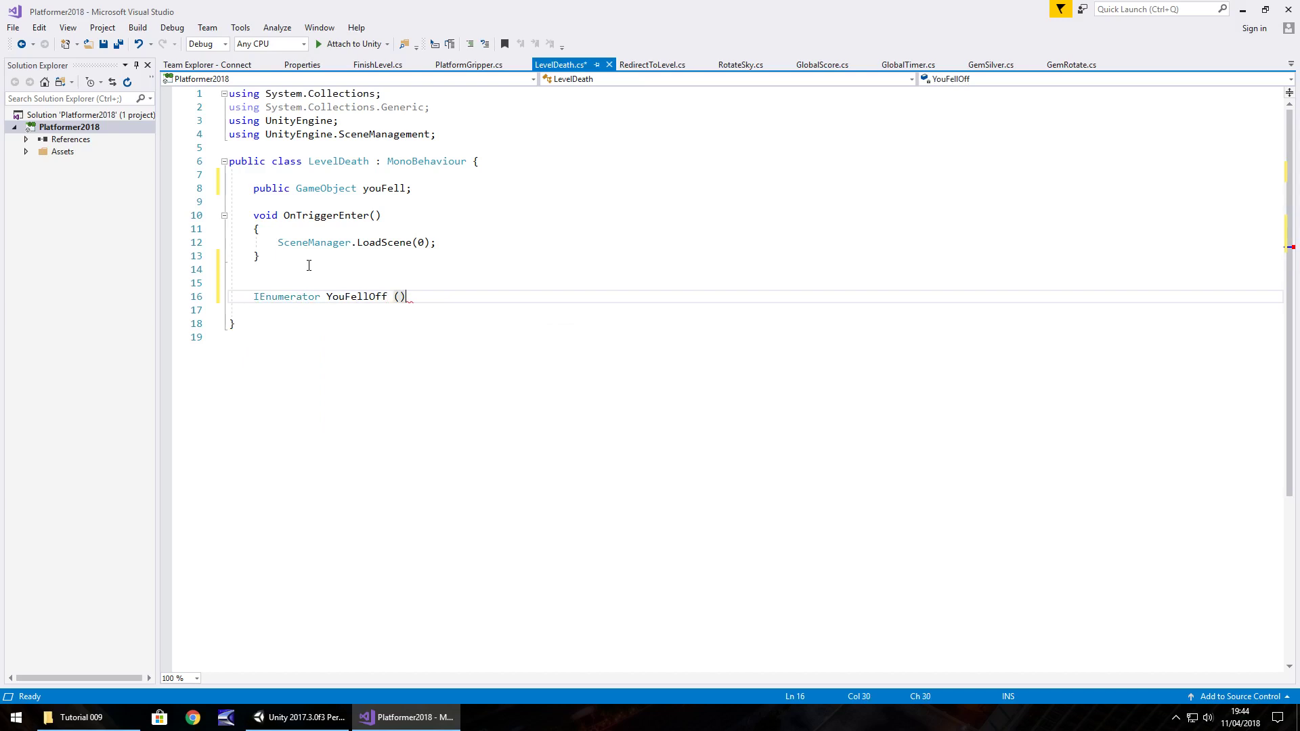
{"action": "type", "text": "{"}
{"action": "key", "text": "Return"}
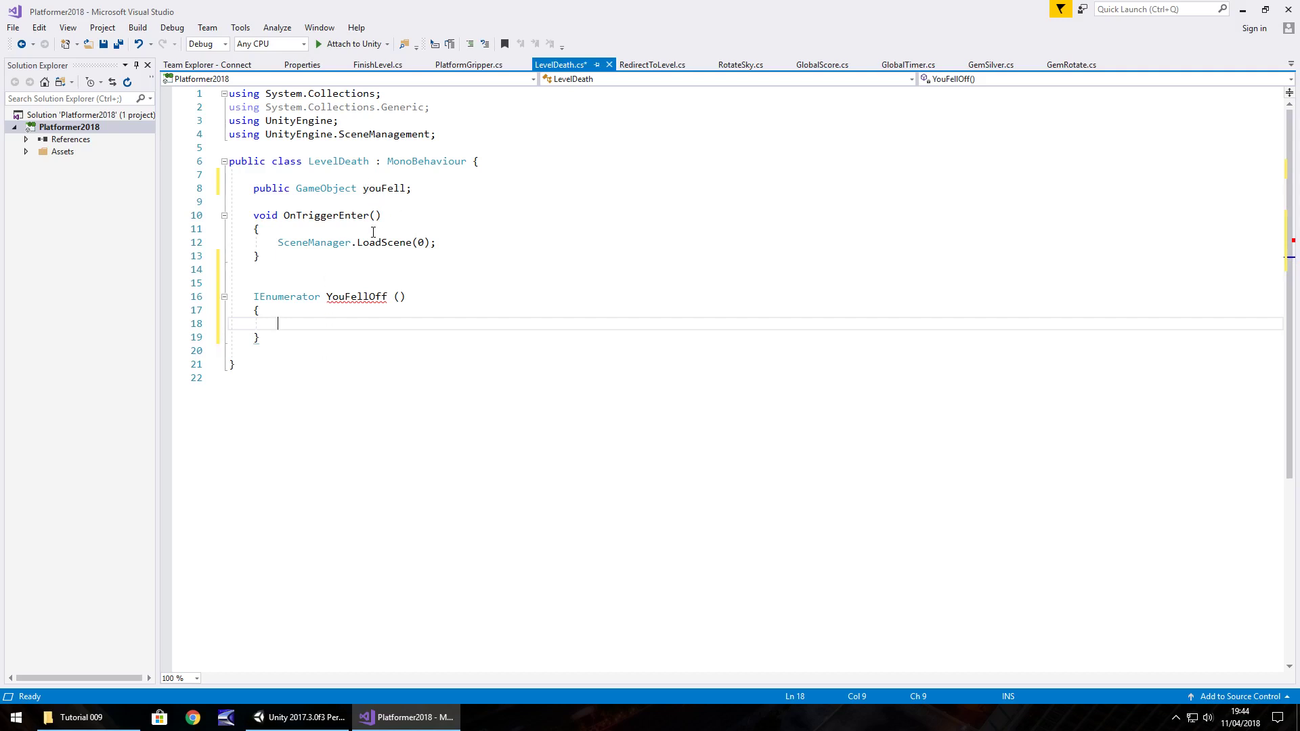
Step: Activate the message object inside YouFellOff with youFell.SetActive(true);
{"action": "type", "text": "youFell"}
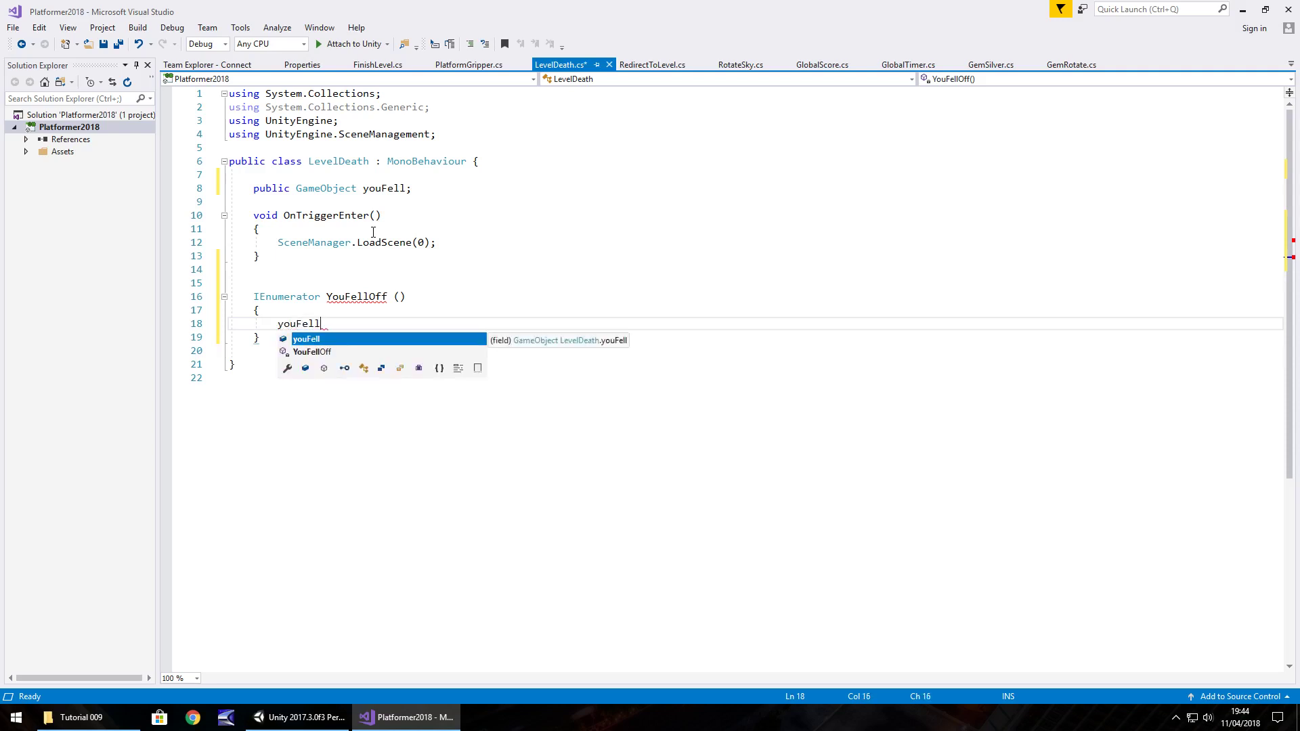
{"action": "type", "text": ".SetAc"}
{"action": "type", "text": "tive(true"}
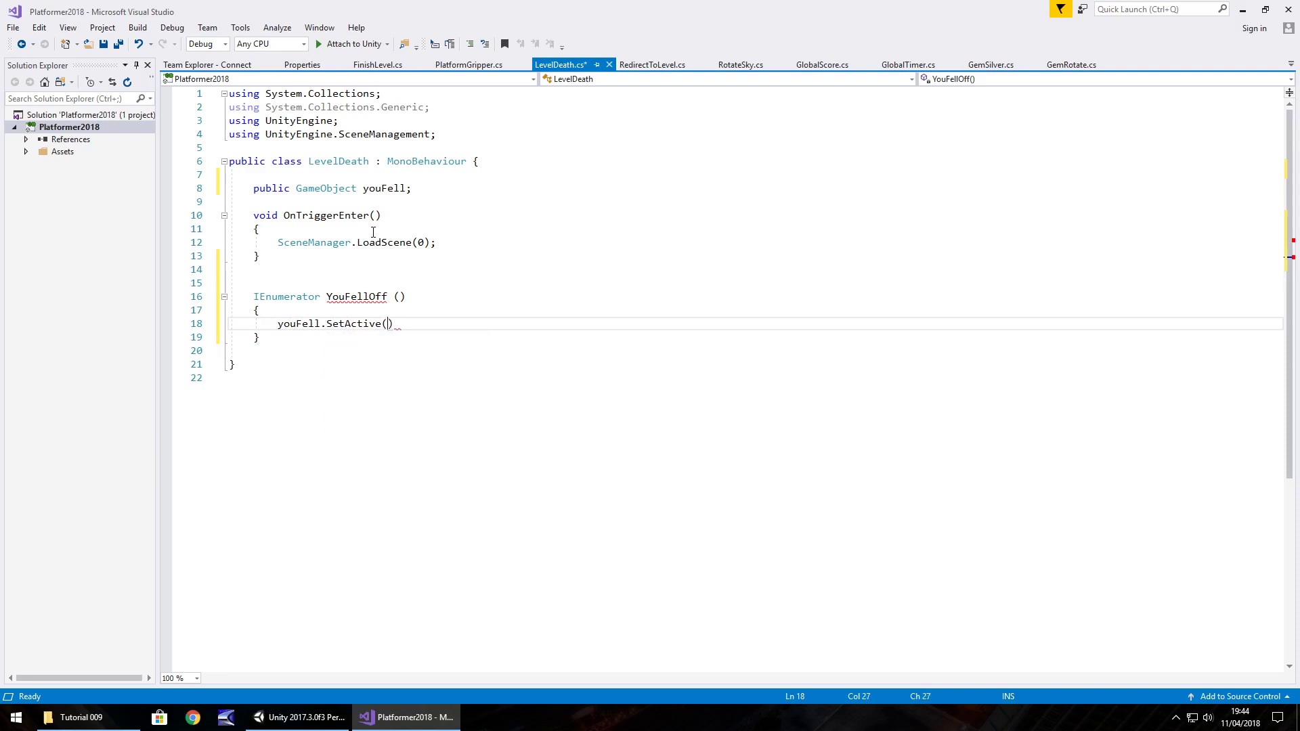
{"action": "type", "text": ");"}
{"action": "key", "text": "Return"}
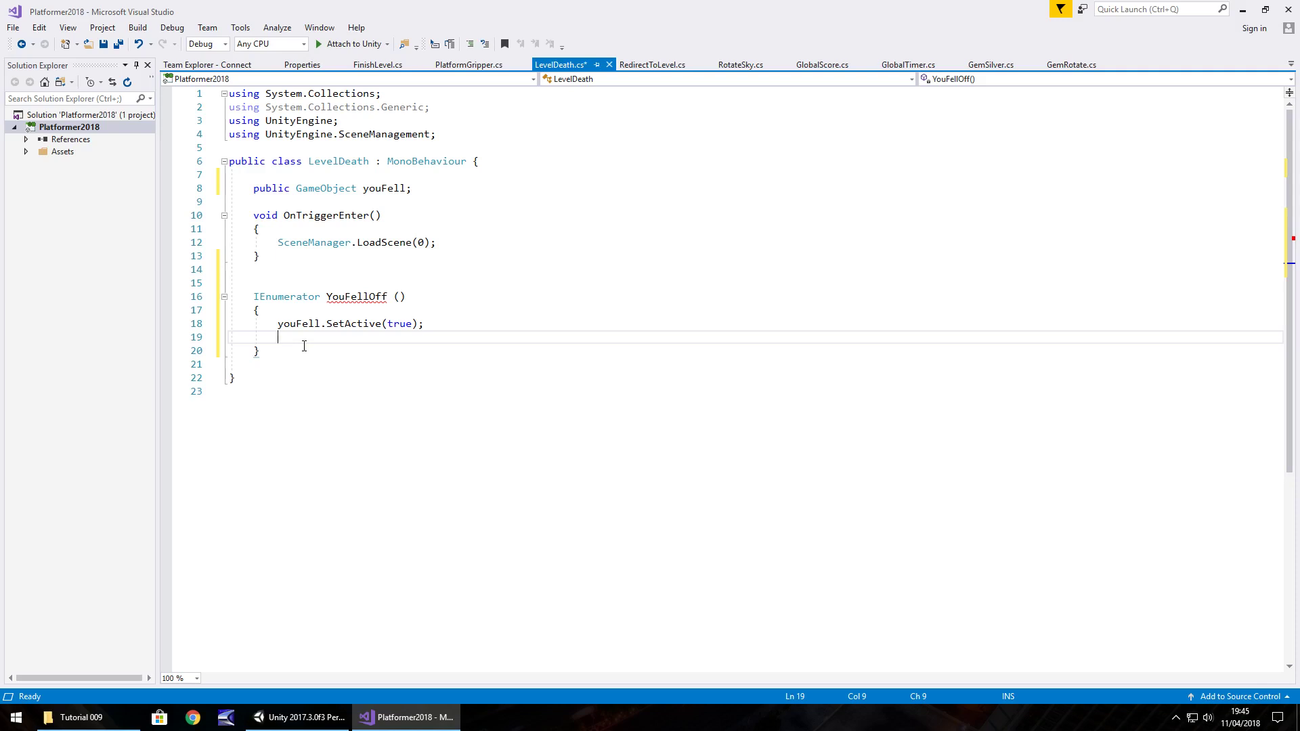
Step: Add a three-second delay to YouFellOff with yield return new WaitForSeconds(3);
{"action": "type", "text": "yiel"}
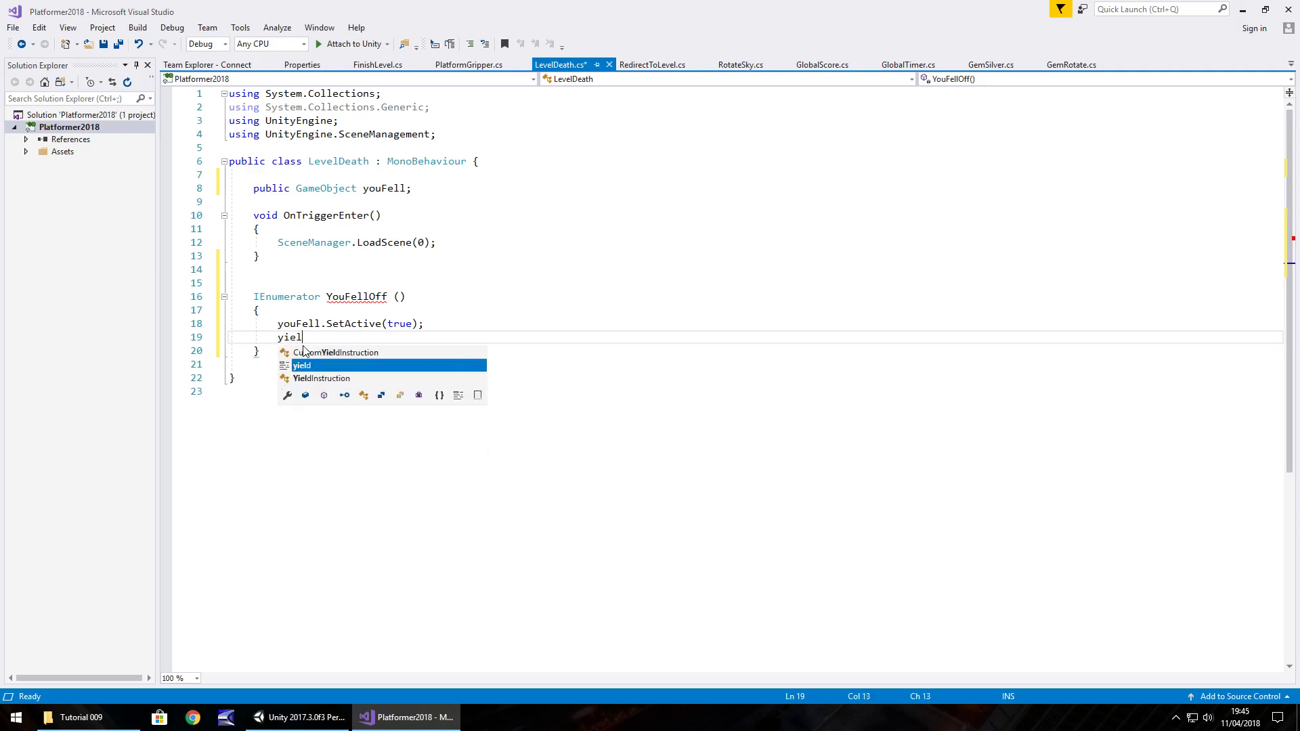
{"action": "type", "text": "d return new"}
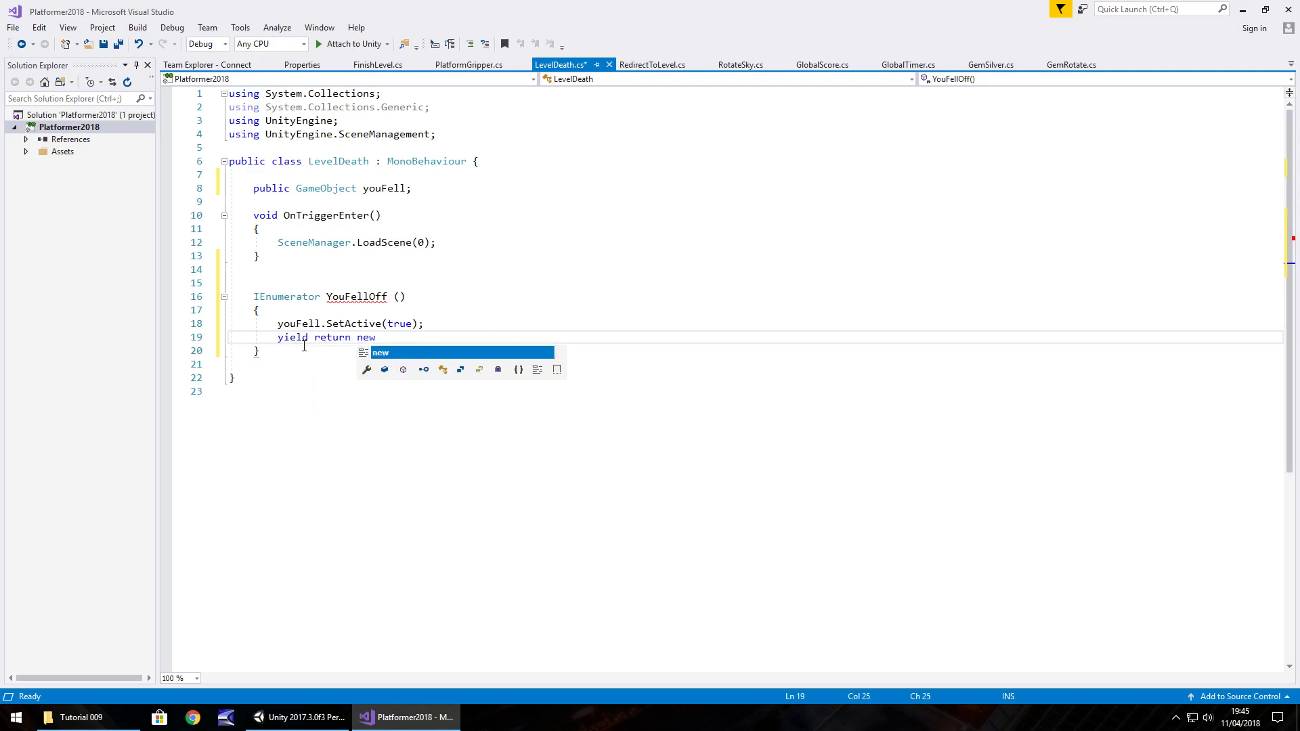
{"action": "type", "text": " WaitFor"}
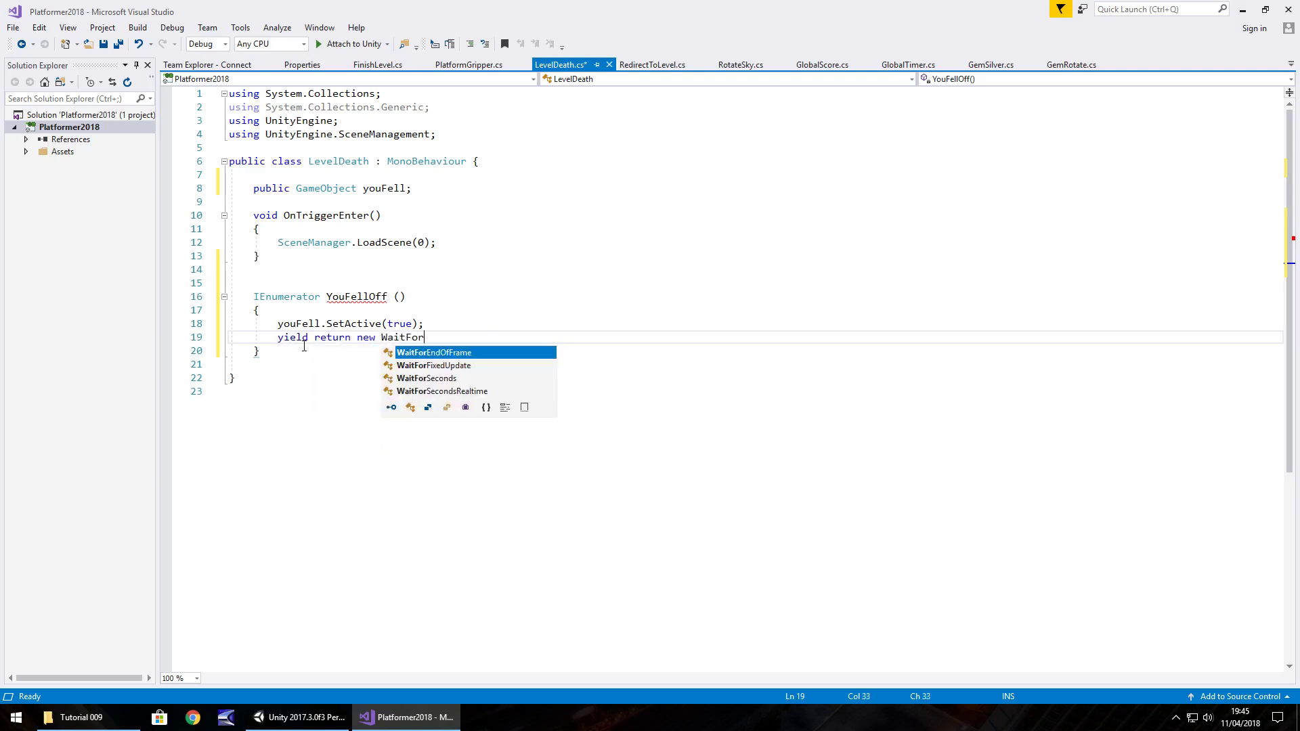
{"action": "type", "text": "Seconds"}
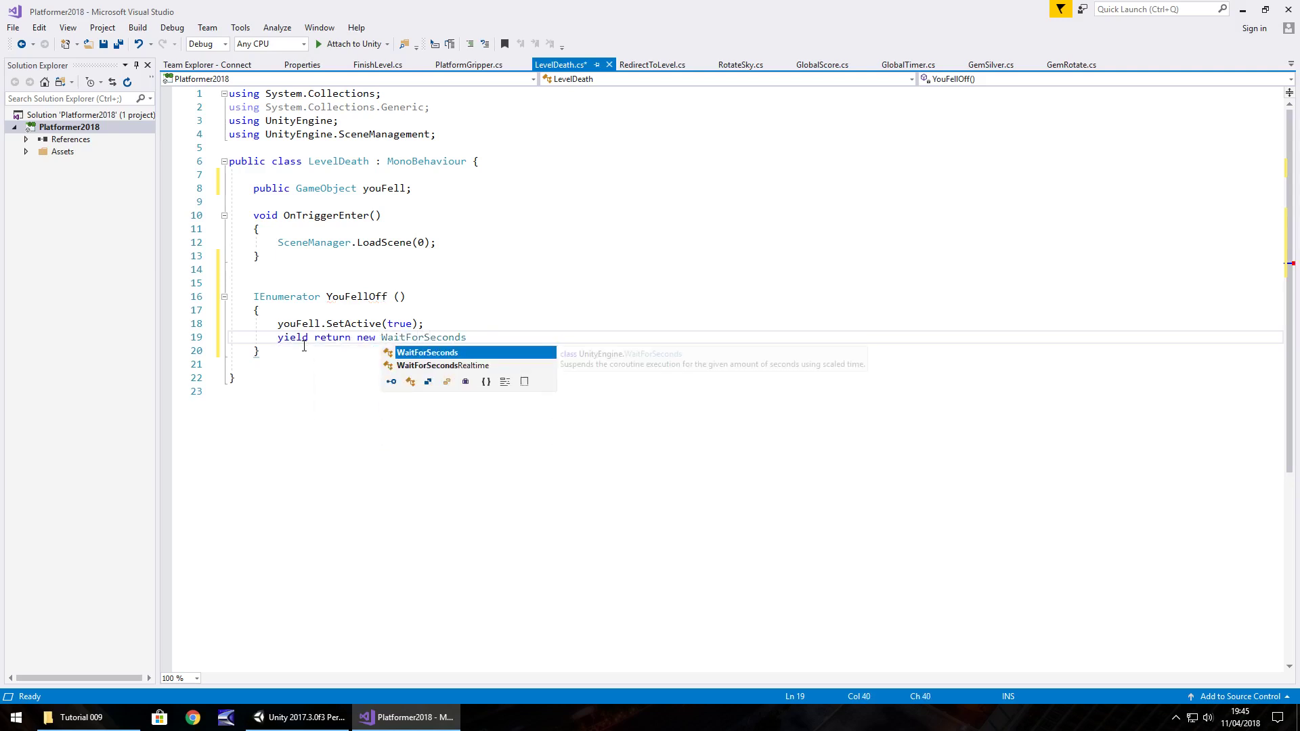
{"action": "type", "text": "(3);"}
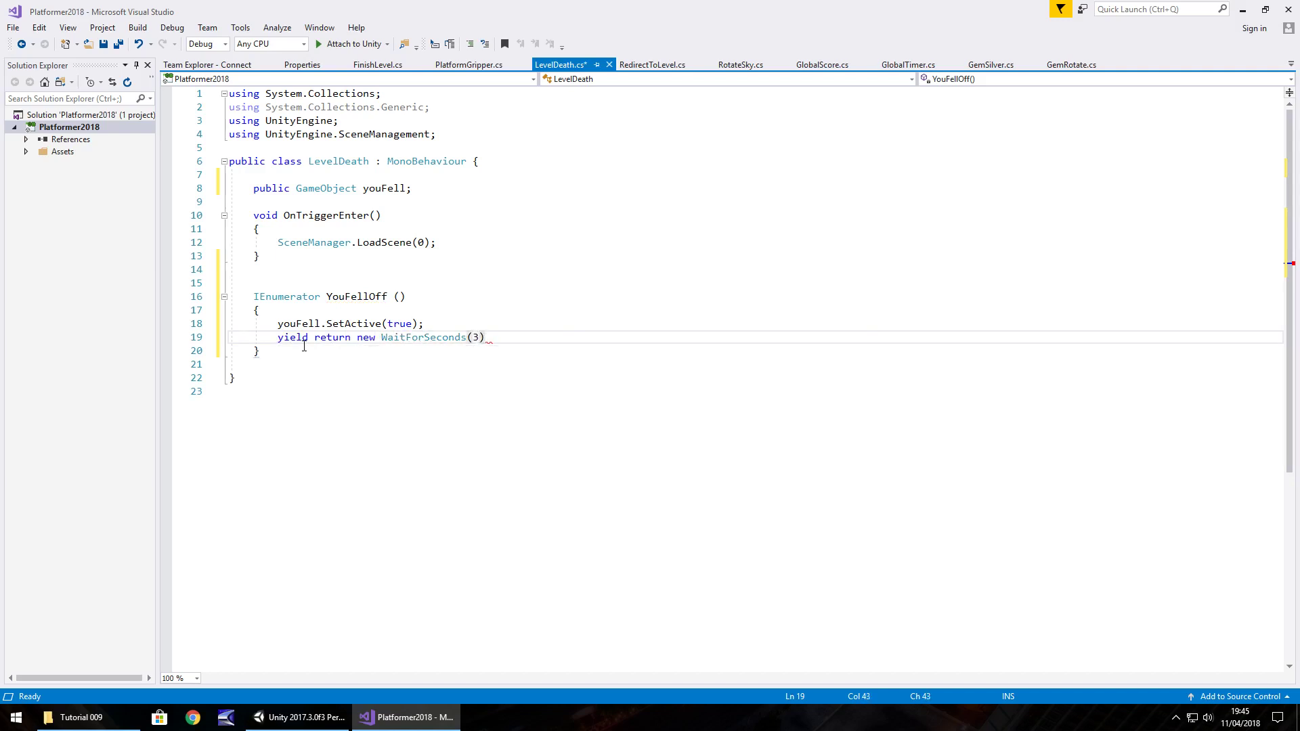
{"action": "key", "text": "Return"}
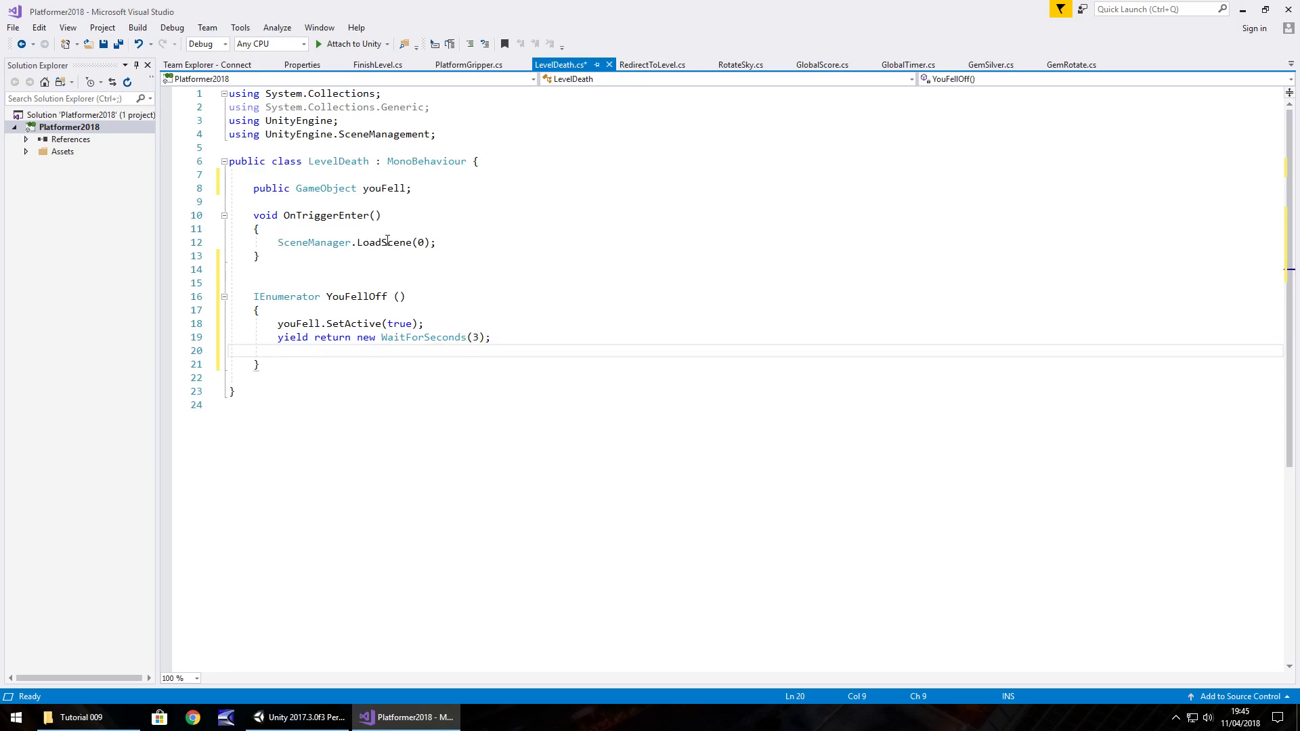
Step: Move the SceneManager.LoadScene(0); line from OnTriggerEnter to the end of YouFellOff, after the delay
{"action": "left_click_drag", "start_coordinate": [440, 243], "coordinate": [280, 243]}
{"action": "key", "text": "ctrl+c"}
{"action": "key", "text": "Delete"}
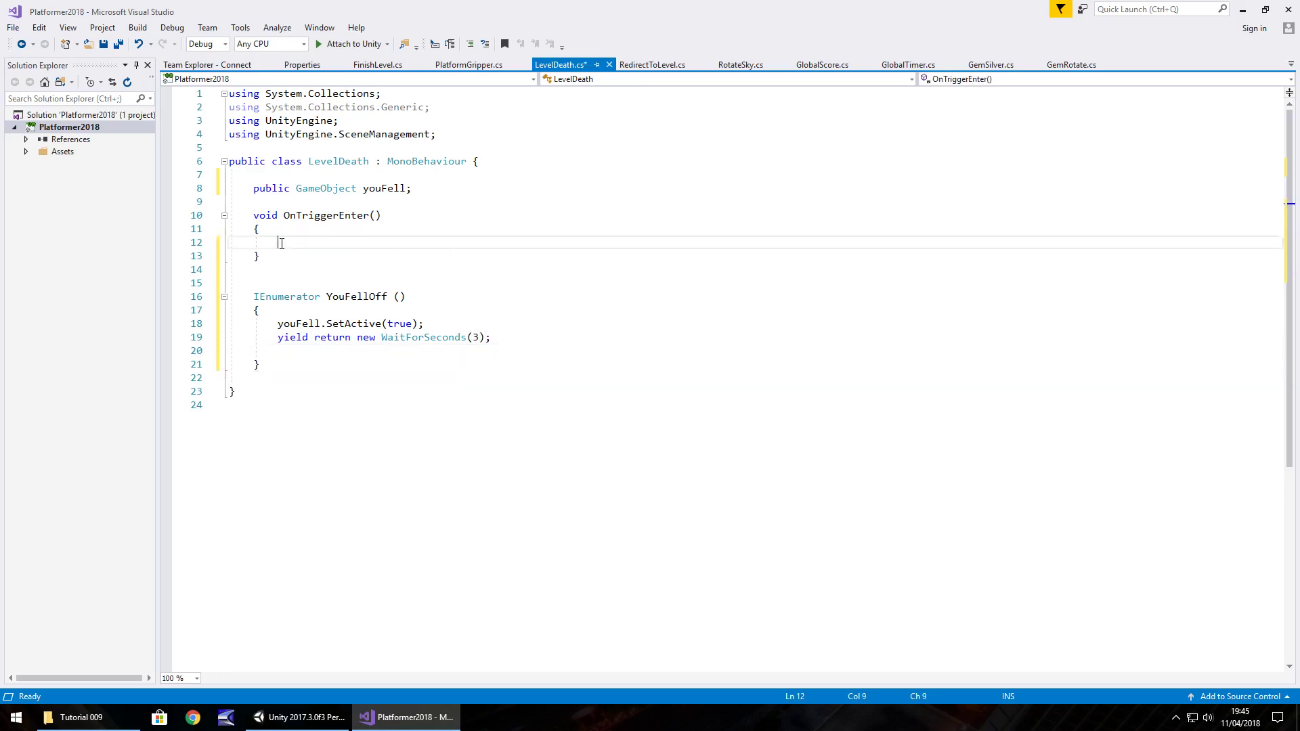
{"action": "left_click", "coordinate": [321, 356]}
{"action": "key", "text": "ctrl+v"}
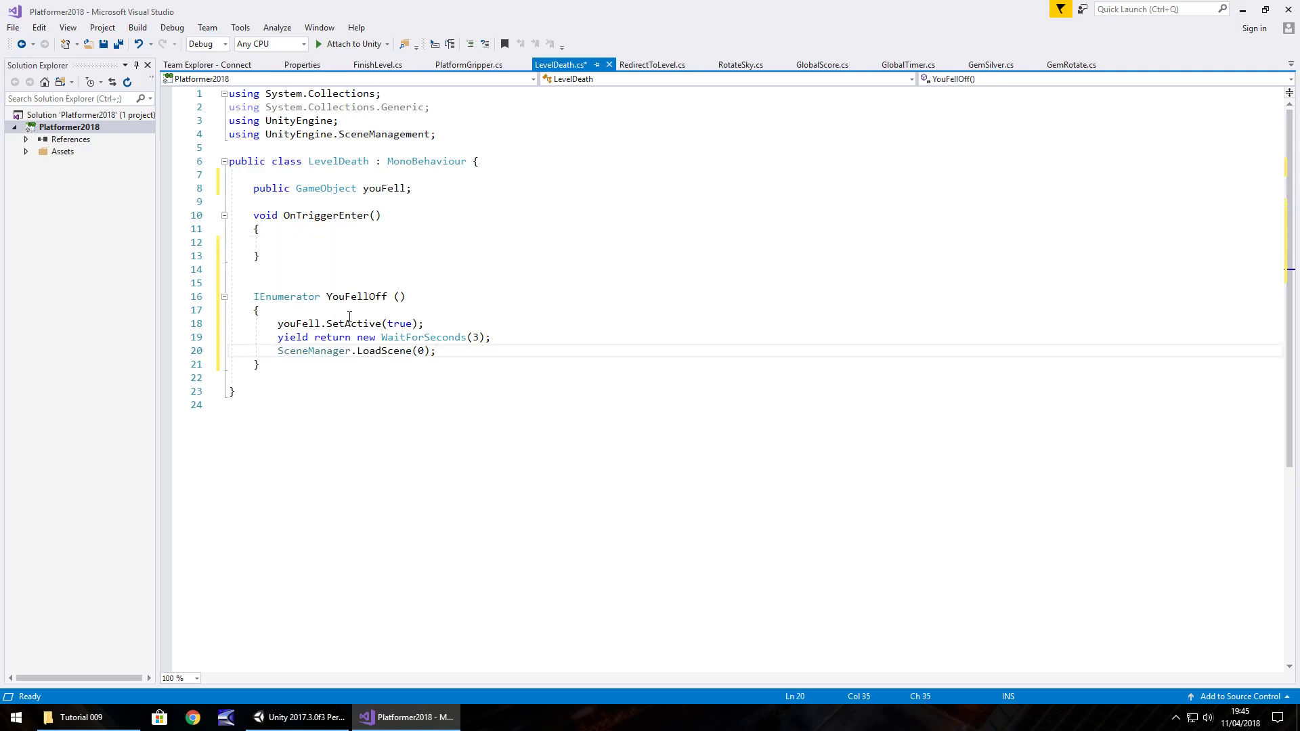
Step: Call the coroutine from OnTriggerEnter with StartCoroutine(YouFellOff()); and save the LevelDeath script
{"action": "left_click", "coordinate": [311, 244]}
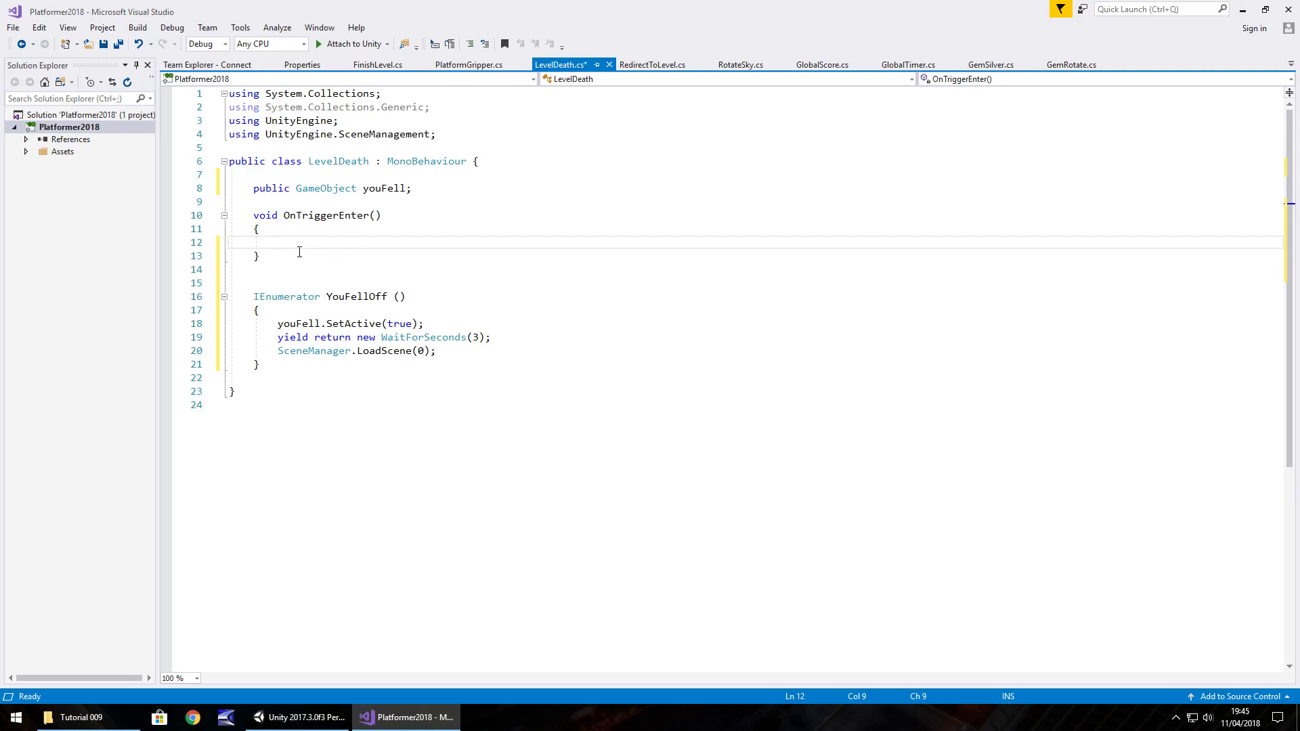
{"action": "type", "text": "StartCo"}
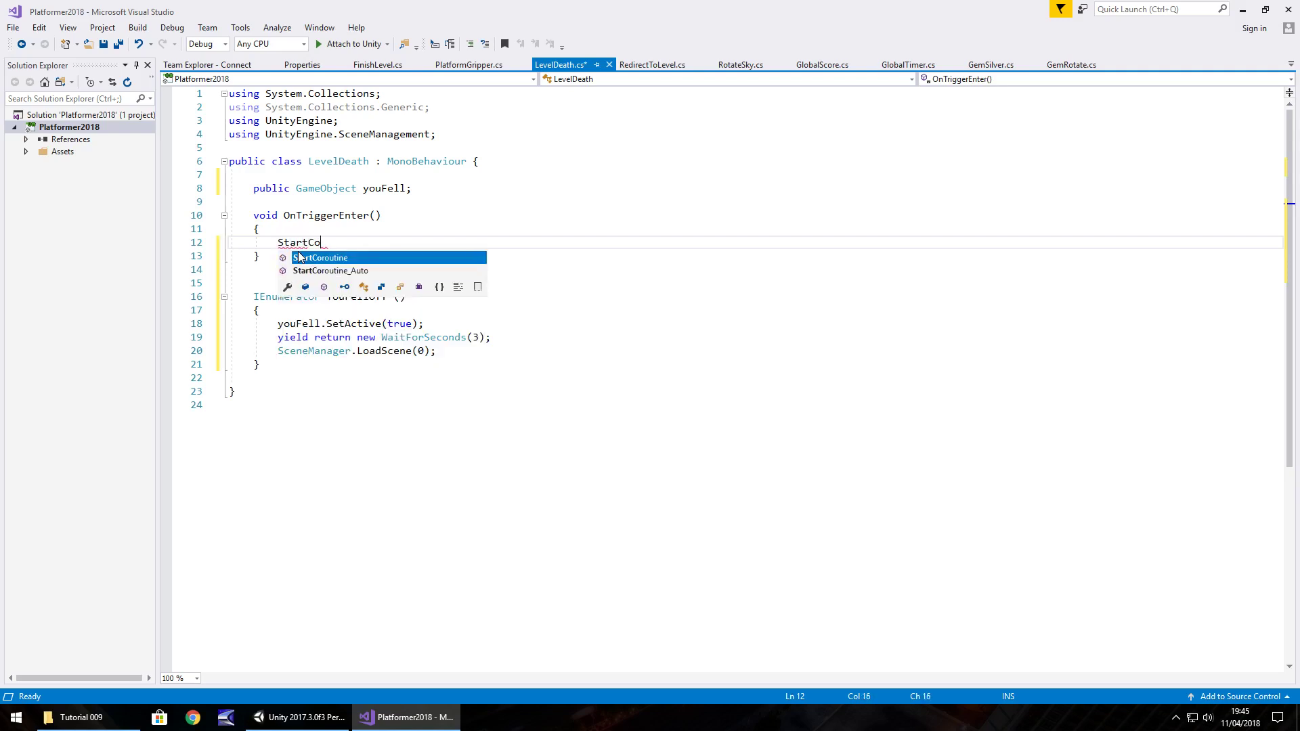
{"action": "type", "text": "routine("}
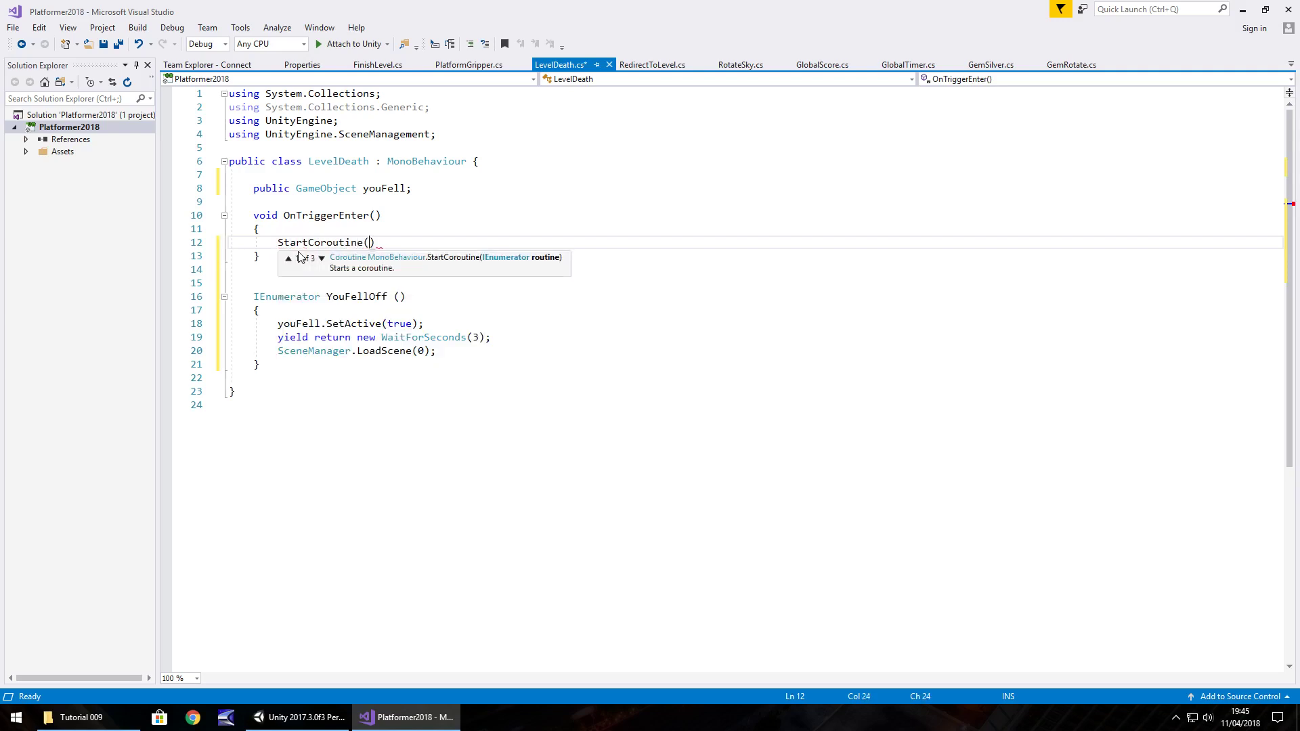
{"action": "type", "text": "YouFell"}
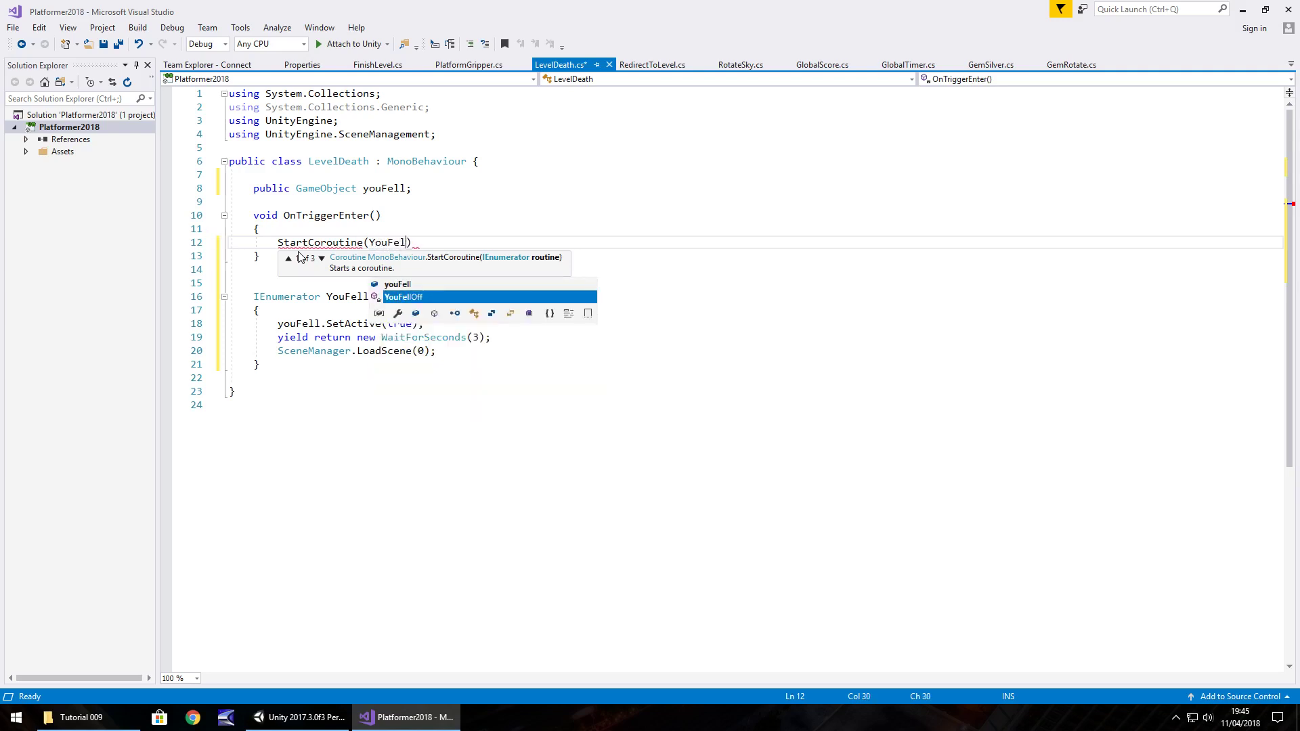
{"action": "type", "text": "Off()"}
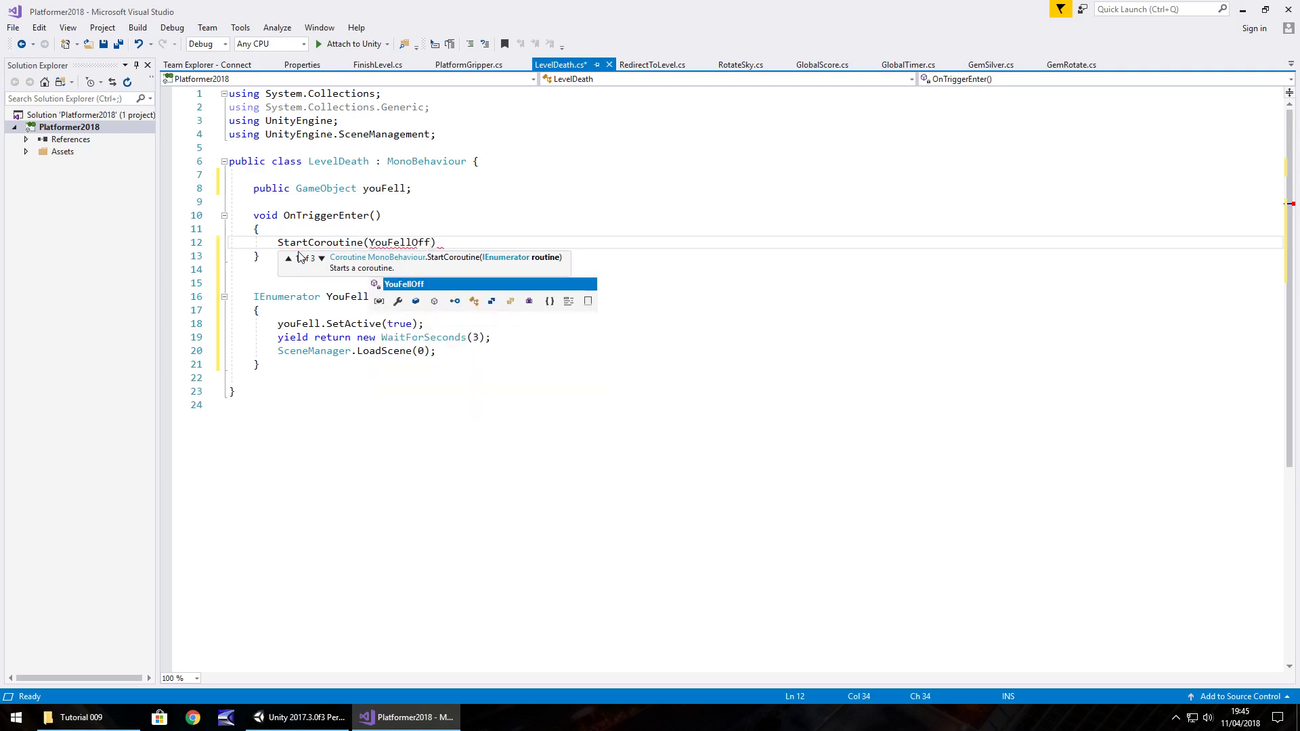
{"action": "type", "text": ");"}
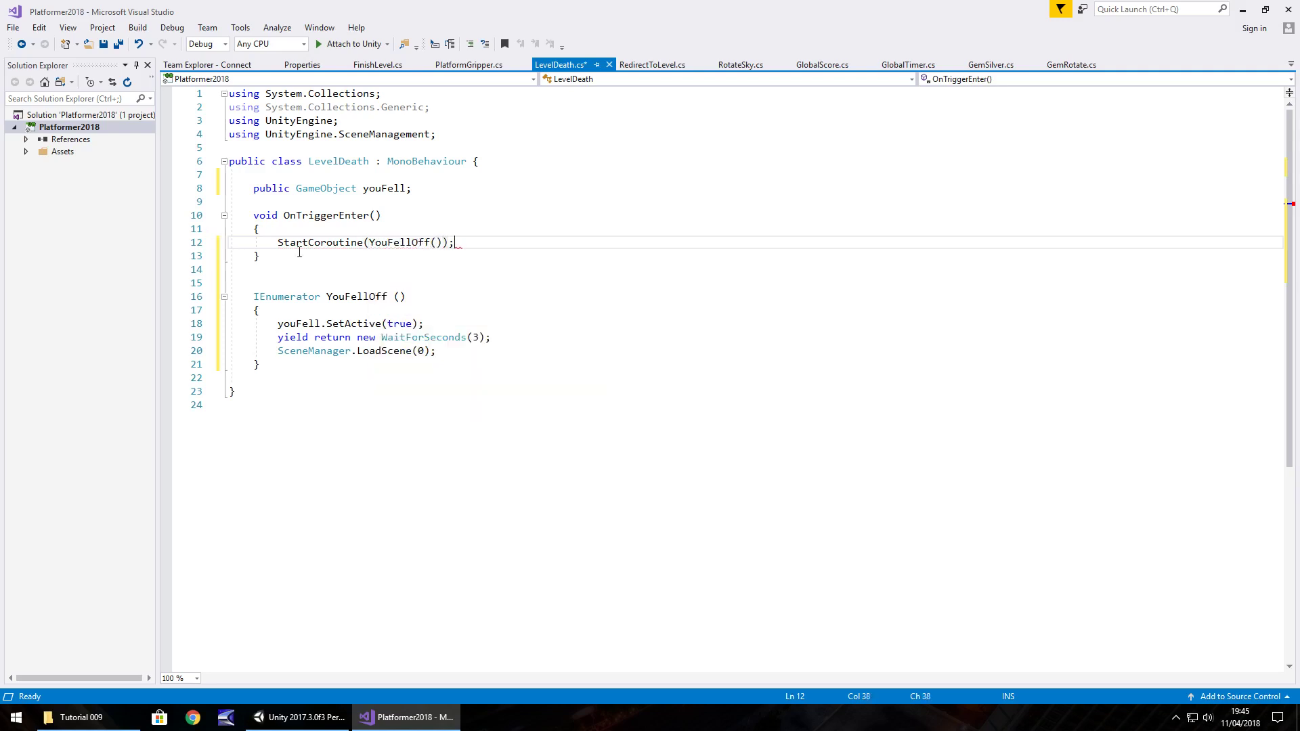
{"action": "key", "text": "ctrl+s"}
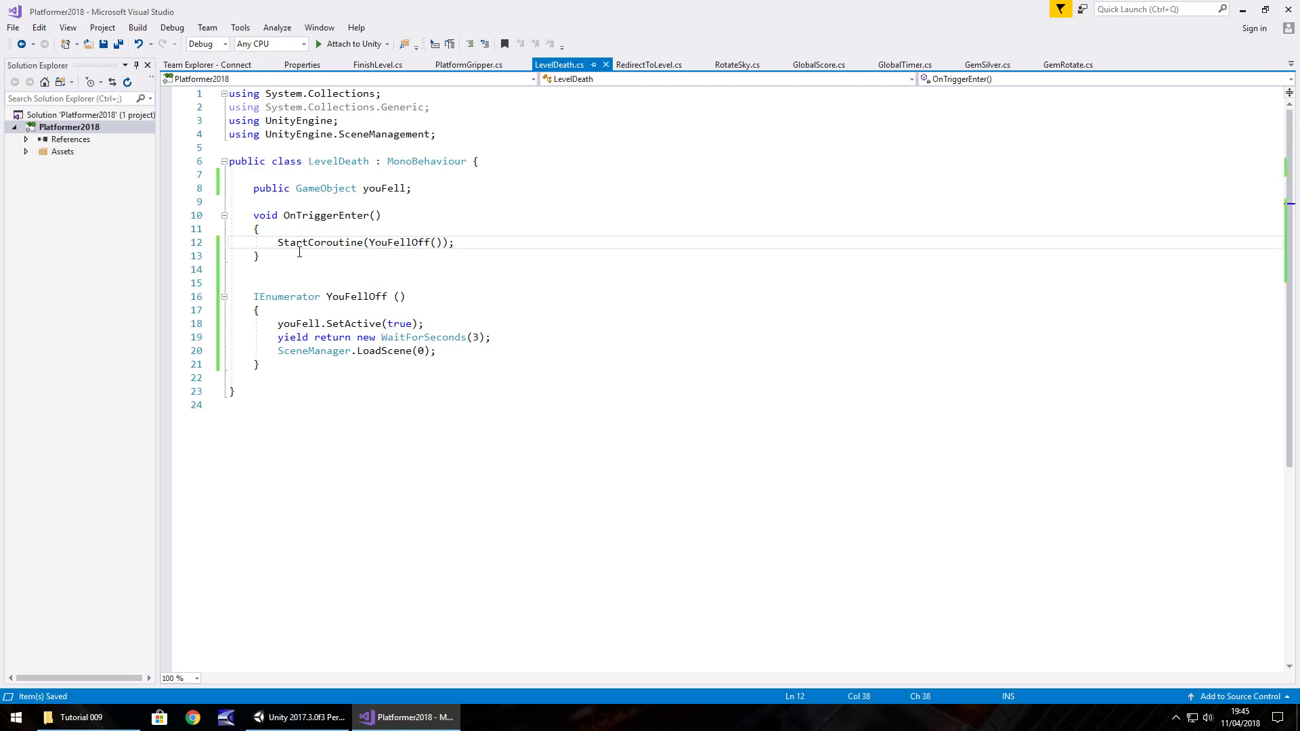
Step: Switch to Unity and assign the YouFell object to the You Fell slot of DeathObject's Level Death script
{"action": "left_click", "coordinate": [298, 717]}
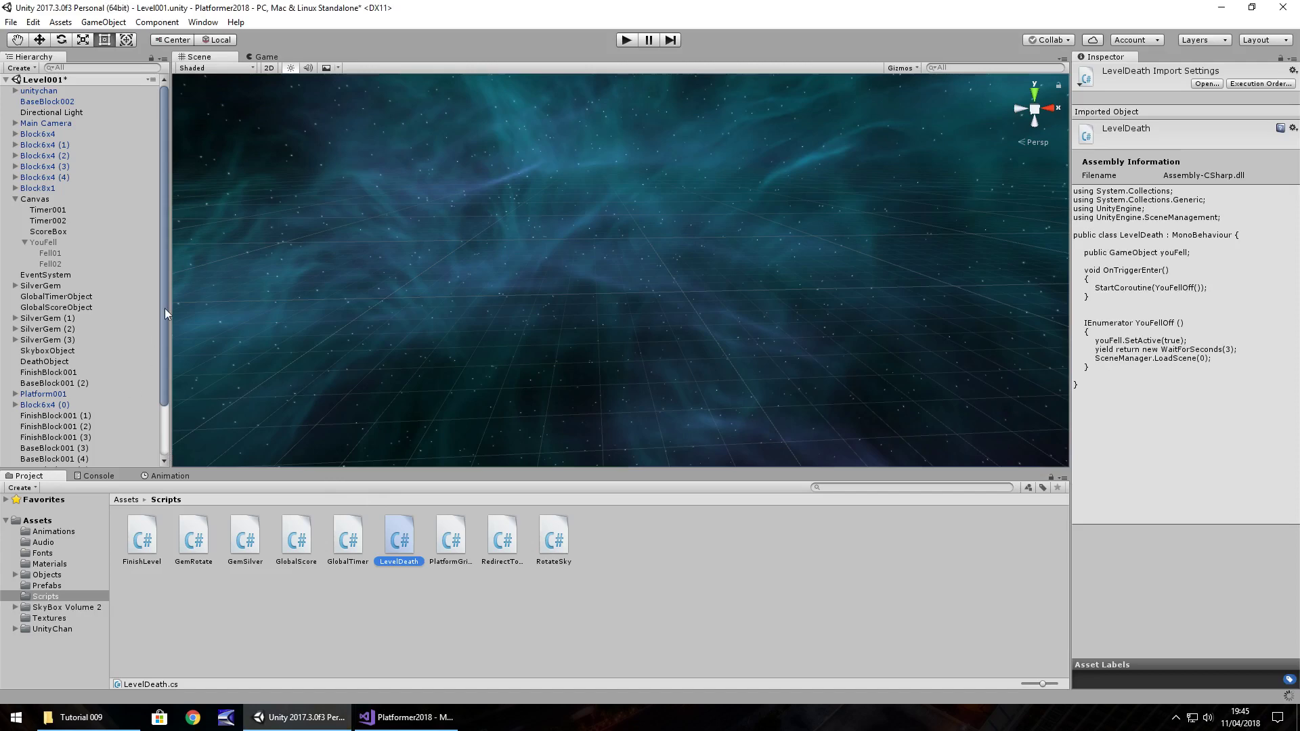
{"action": "scroll", "coordinate": [166, 303], "scroll_direction": "down", "scroll_amount": 3}
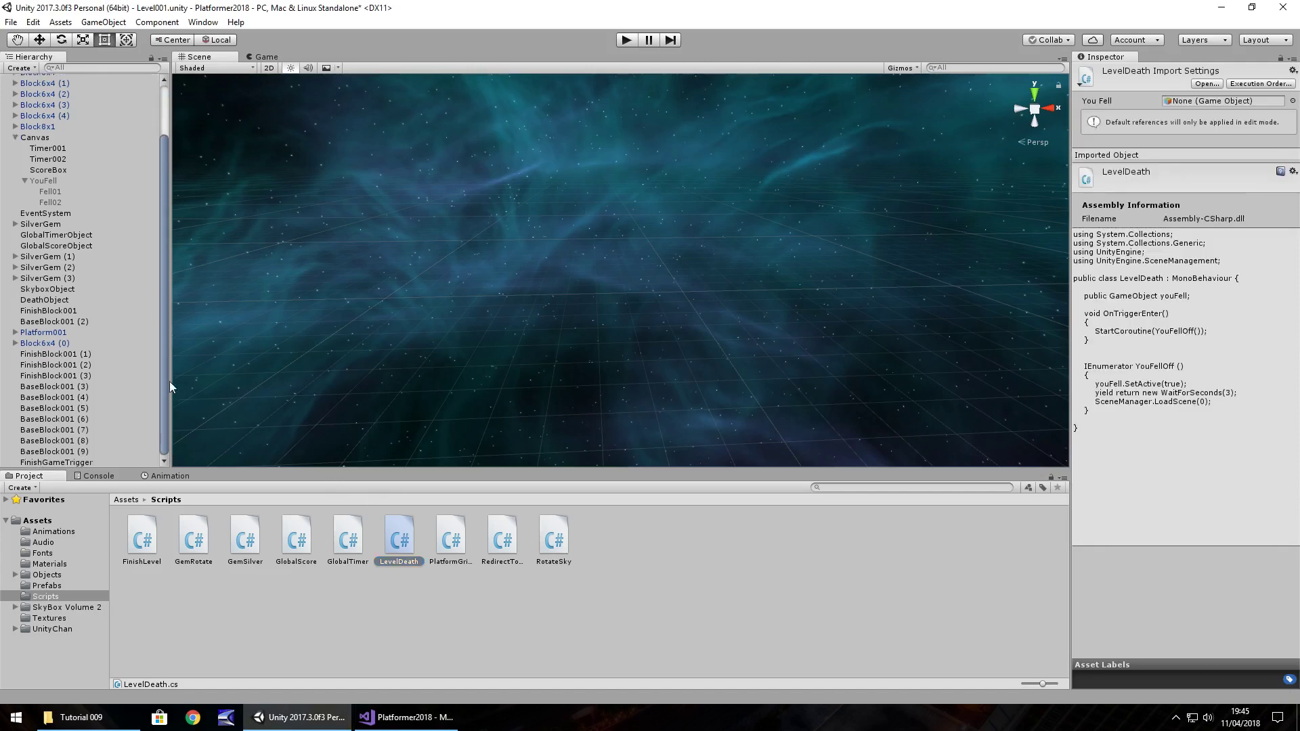
{"action": "left_click", "coordinate": [64, 300]}
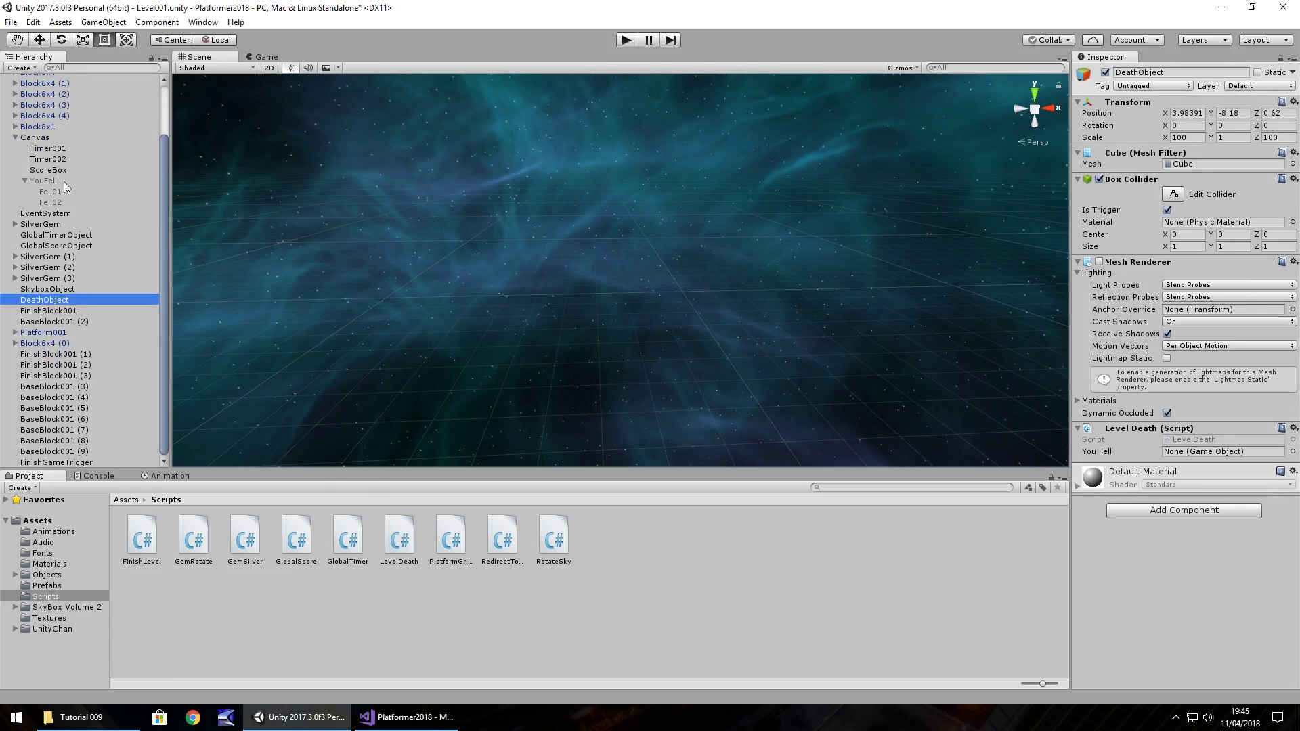
{"action": "left_click_drag", "start_coordinate": [64, 181], "coordinate": [1184, 453]}
Step: Playtest the level, stop it, and inspect the LevelAudio object under Main Camera
{"action": "left_click", "coordinate": [627, 41]}
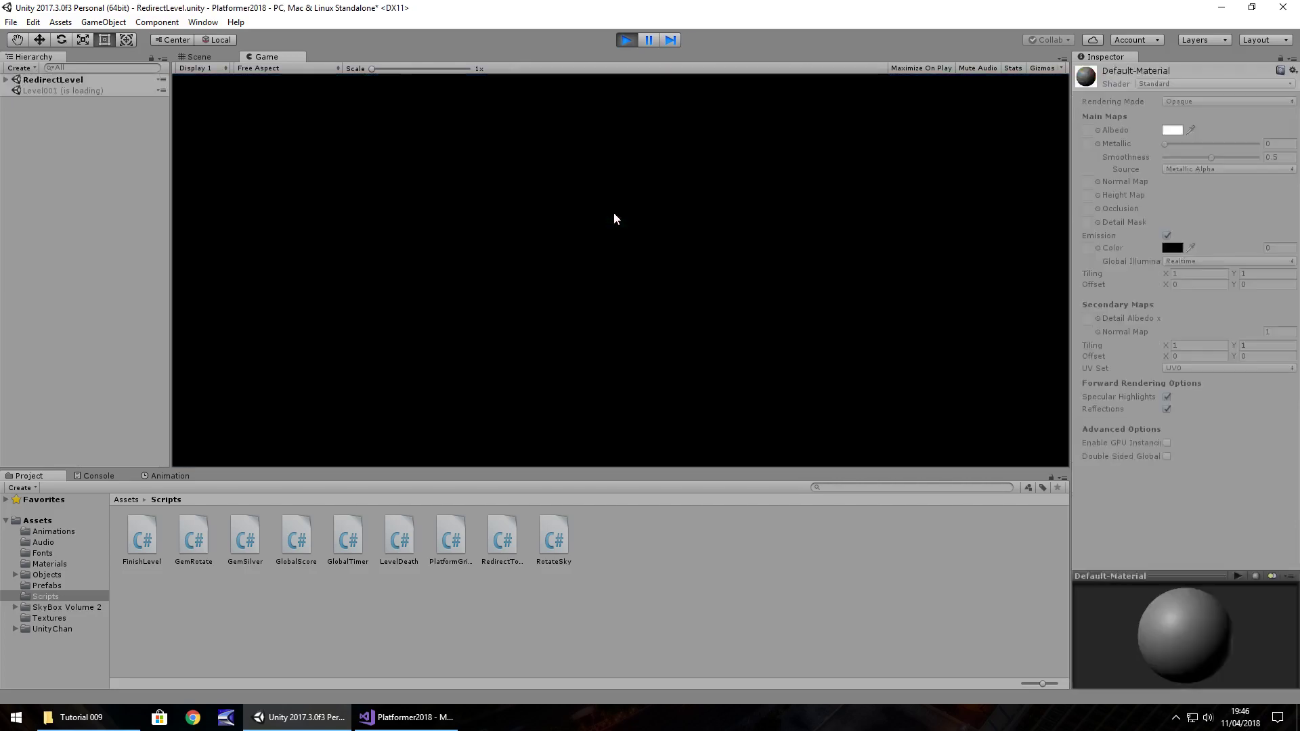
{"action": "key", "text": "ctrl+p"}
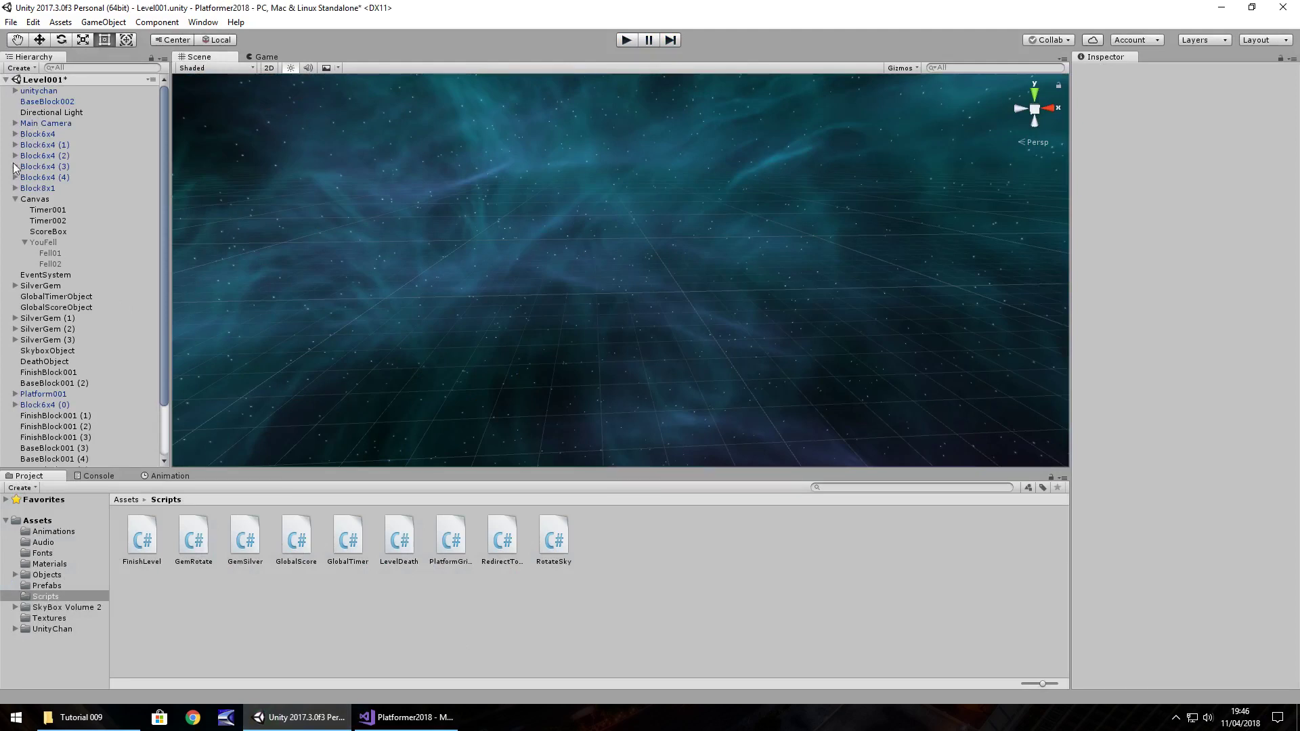
{"action": "left_click", "coordinate": [15, 123]}
{"action": "left_click", "coordinate": [51, 156]}
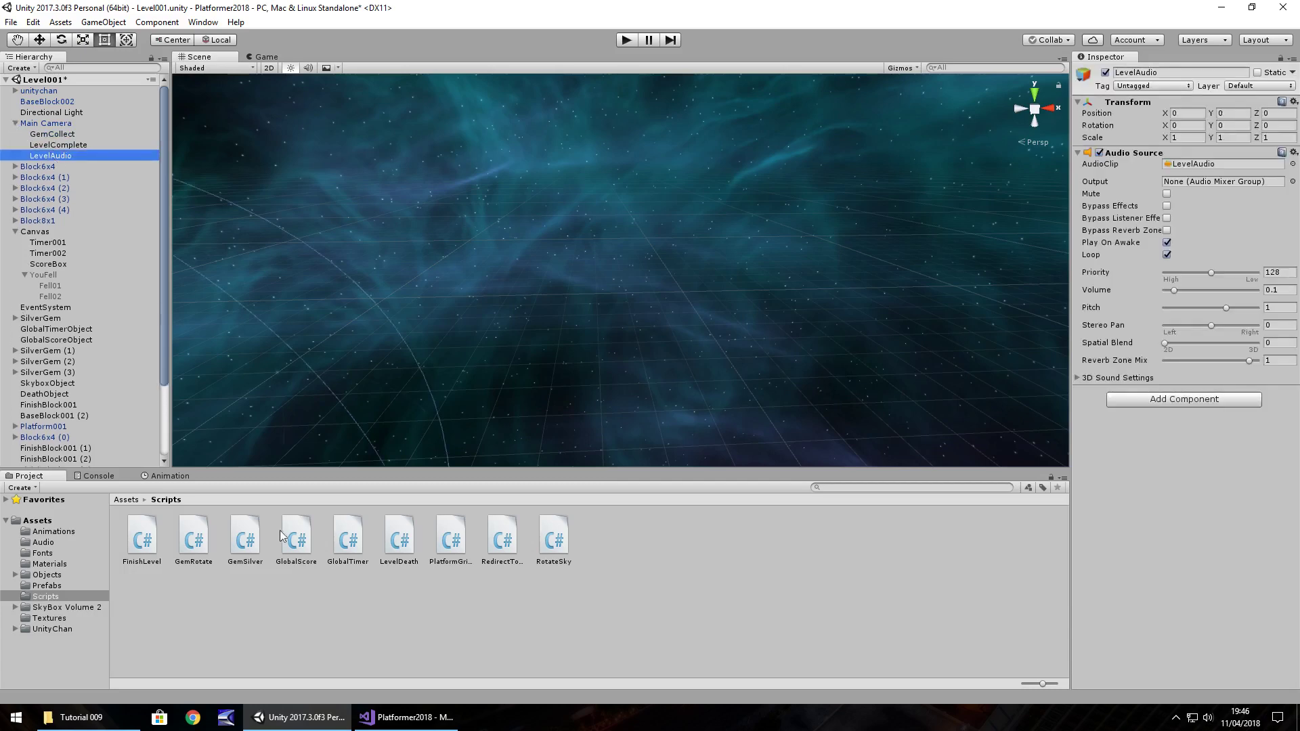
Step: Switch to Visual Studio and declare public GameObject LevelAudio; below the youFell variable in LevelDeath
{"action": "left_click", "coordinate": [406, 717]}
{"action": "left_click", "coordinate": [413, 189]}
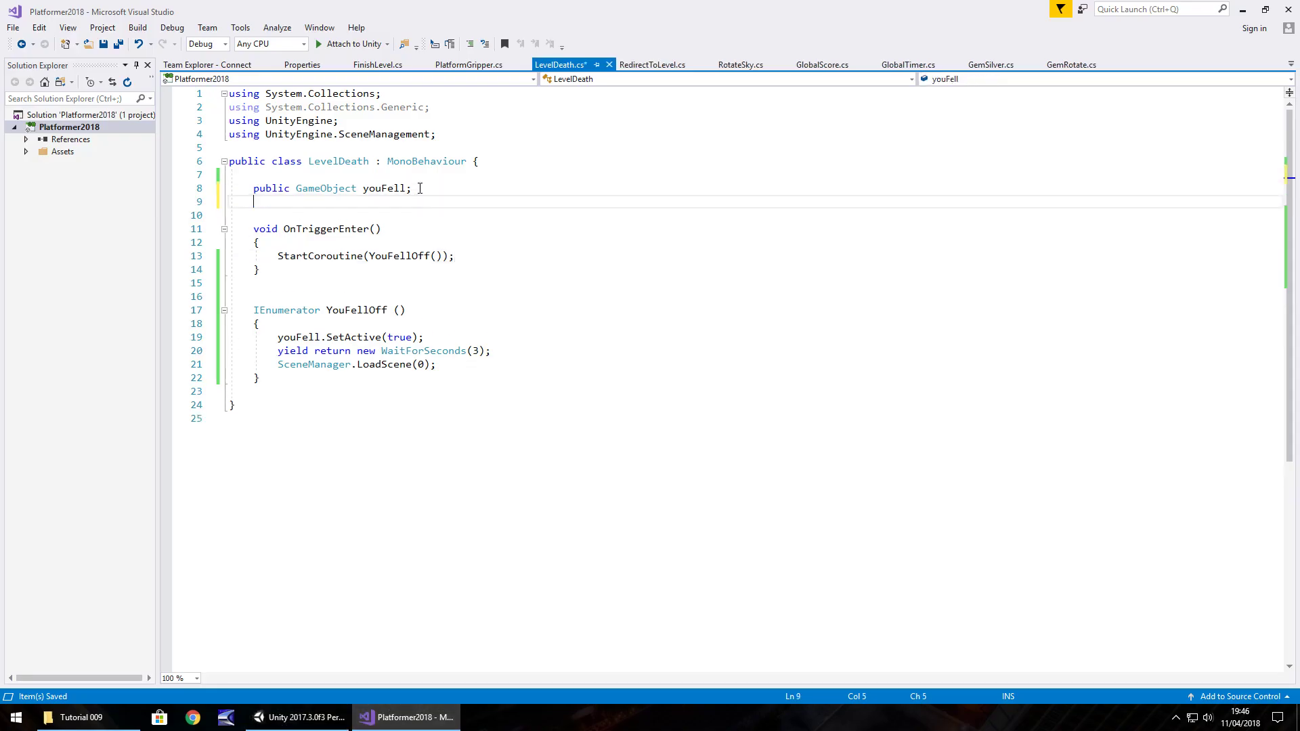
{"action": "key", "text": "Return"}
{"action": "type", "text": "public GameOb"}
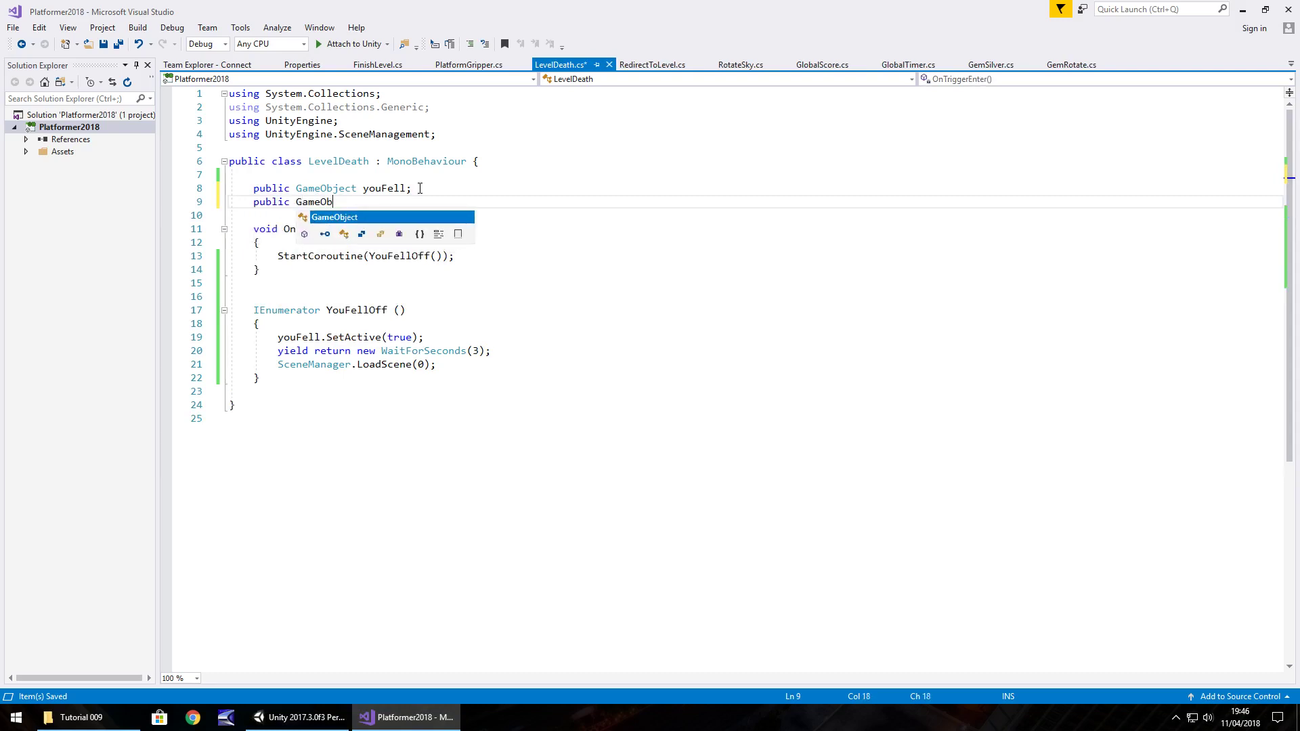
{"action": "type", "text": "ject Level"}
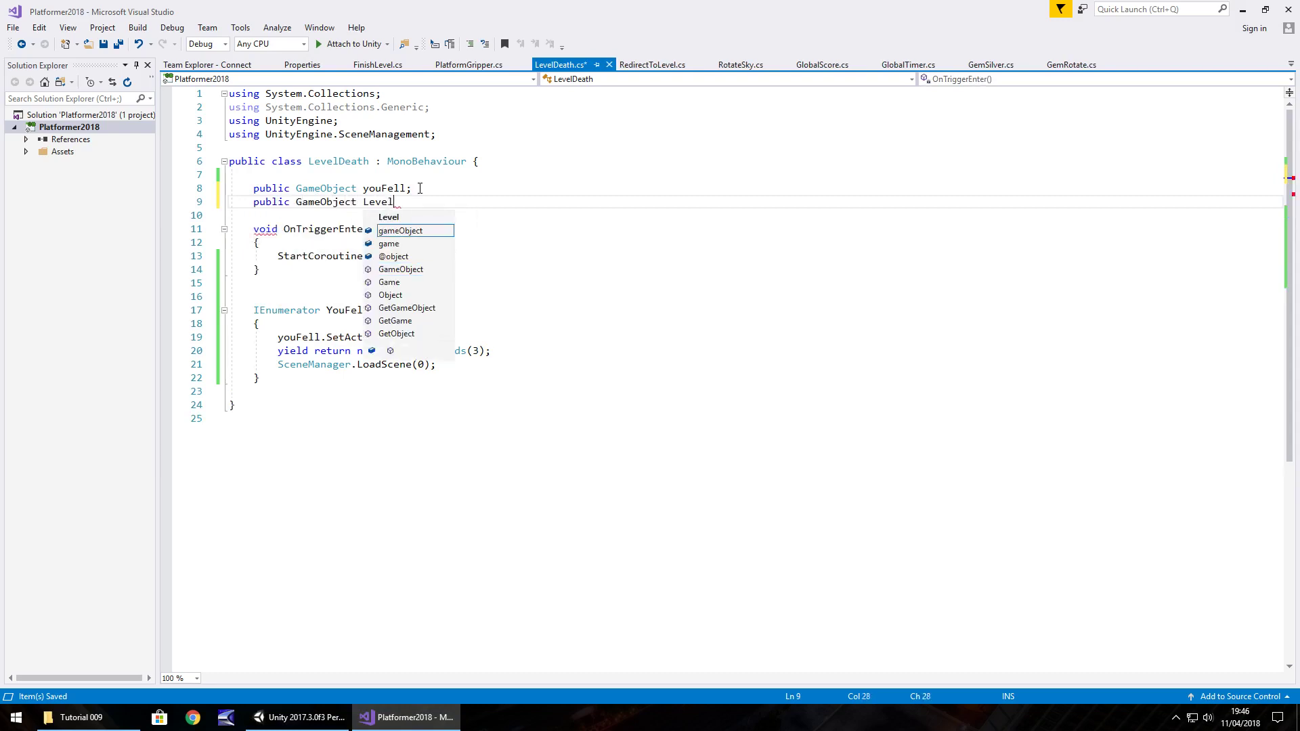
{"action": "type", "text": "Audio;"}
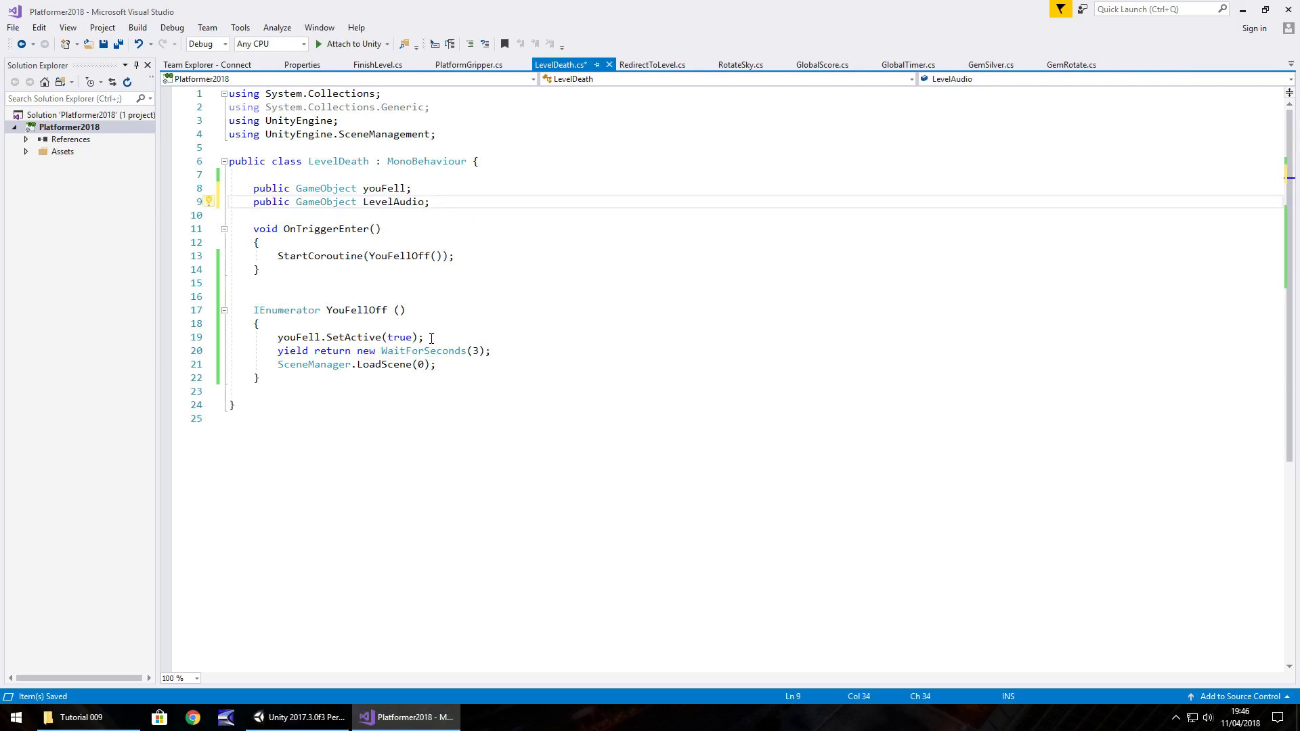
Step: Add LevelAudio.SetActive(false); after the youFell activation line in YouFellOff and save the script
{"action": "left_click", "coordinate": [440, 338]}
{"action": "key", "text": "Return"}
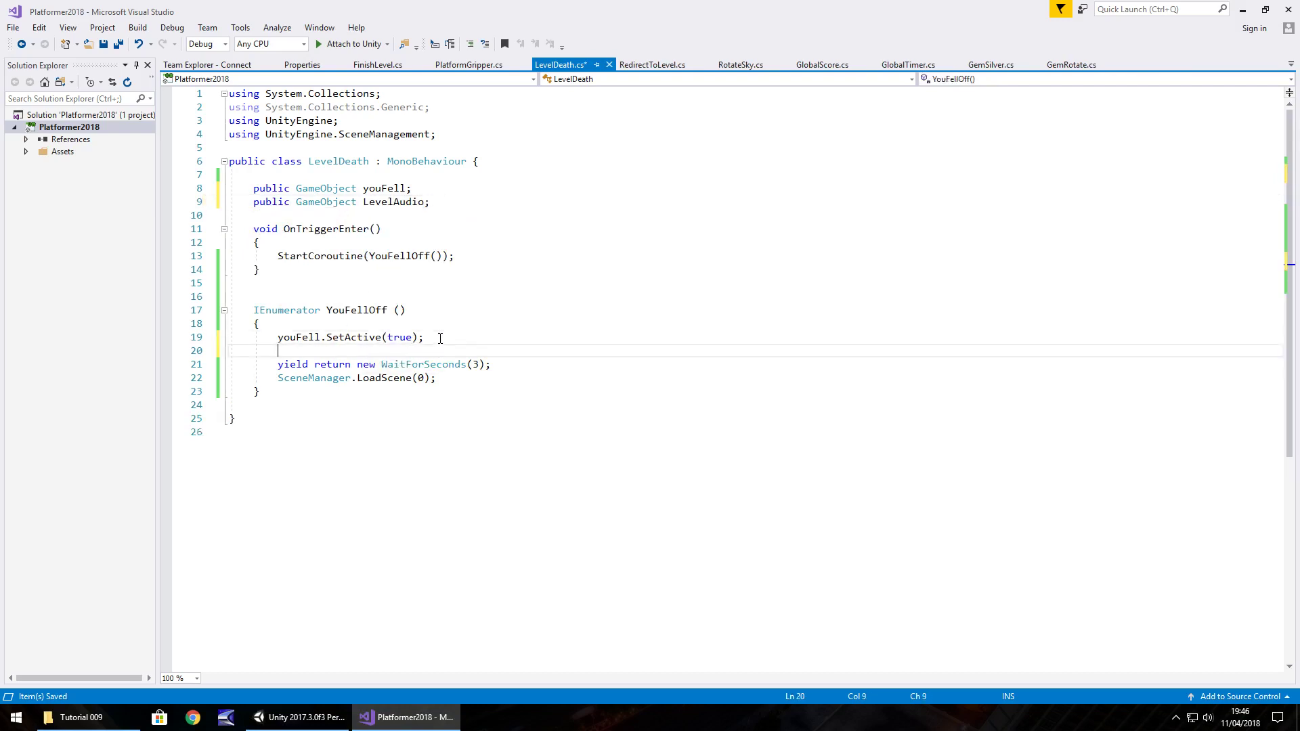
{"action": "type", "text": "LevelAu"}
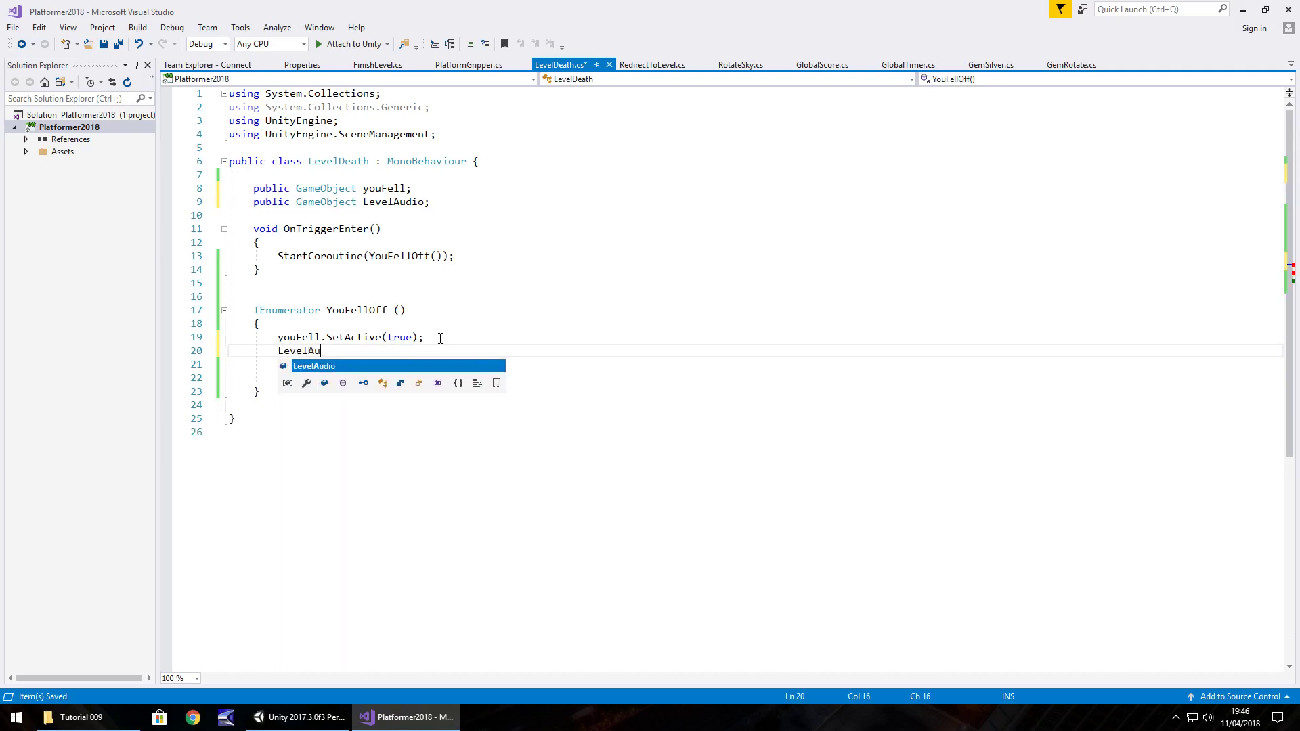
{"action": "type", "text": "dio.SetA"}
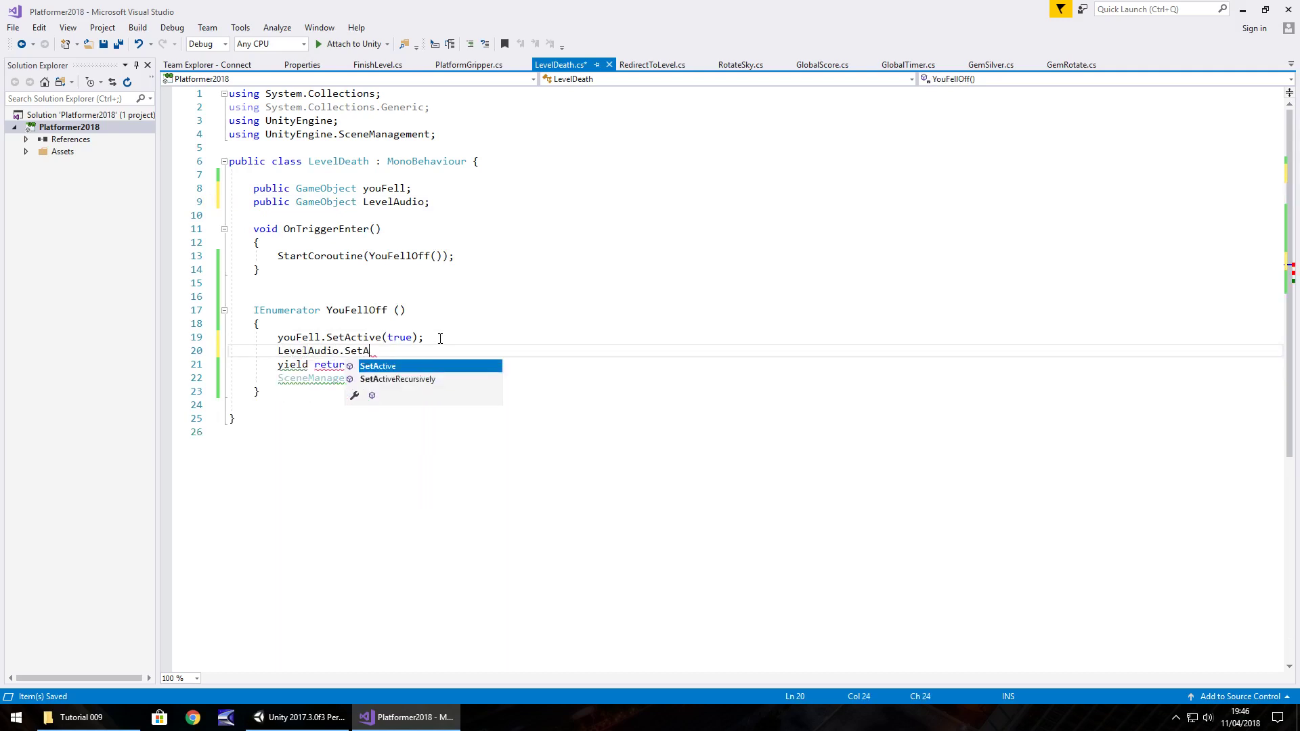
{"action": "type", "text": "ctive(false"}
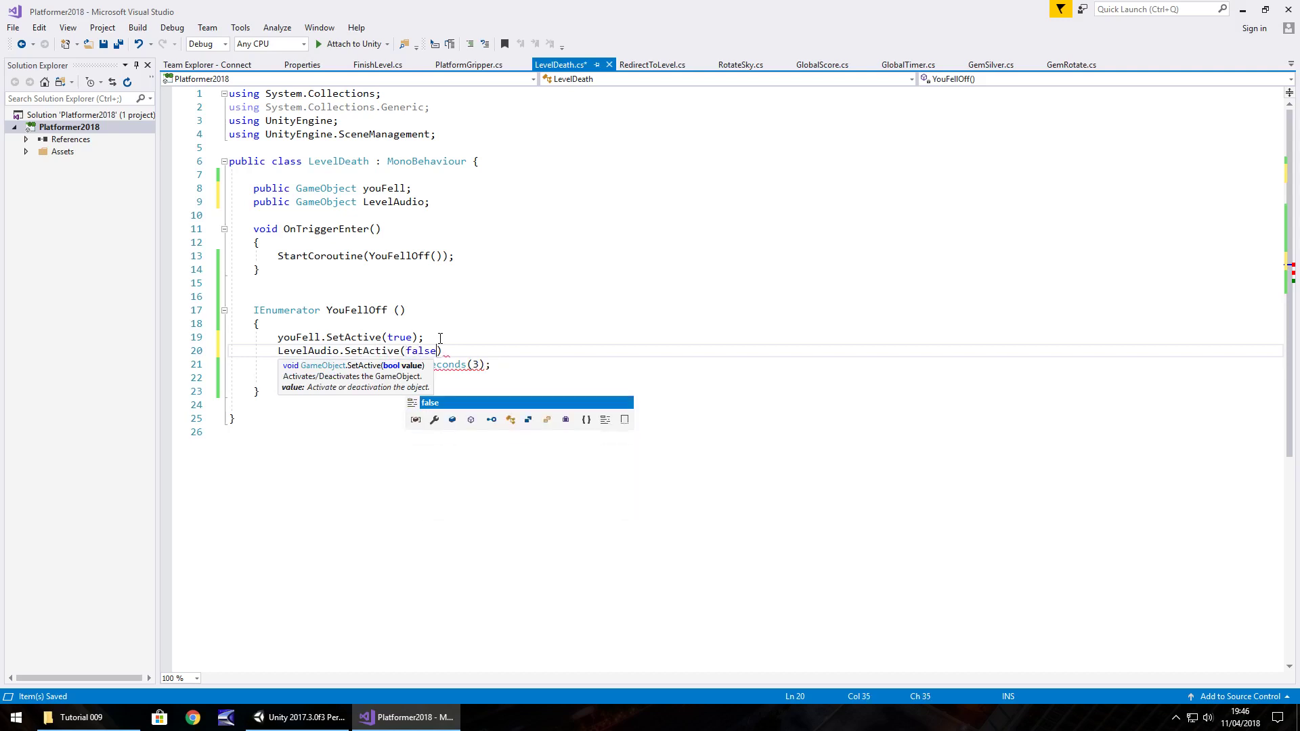
{"action": "type", "text": ");"}
{"action": "key", "text": "ctrl+s"}
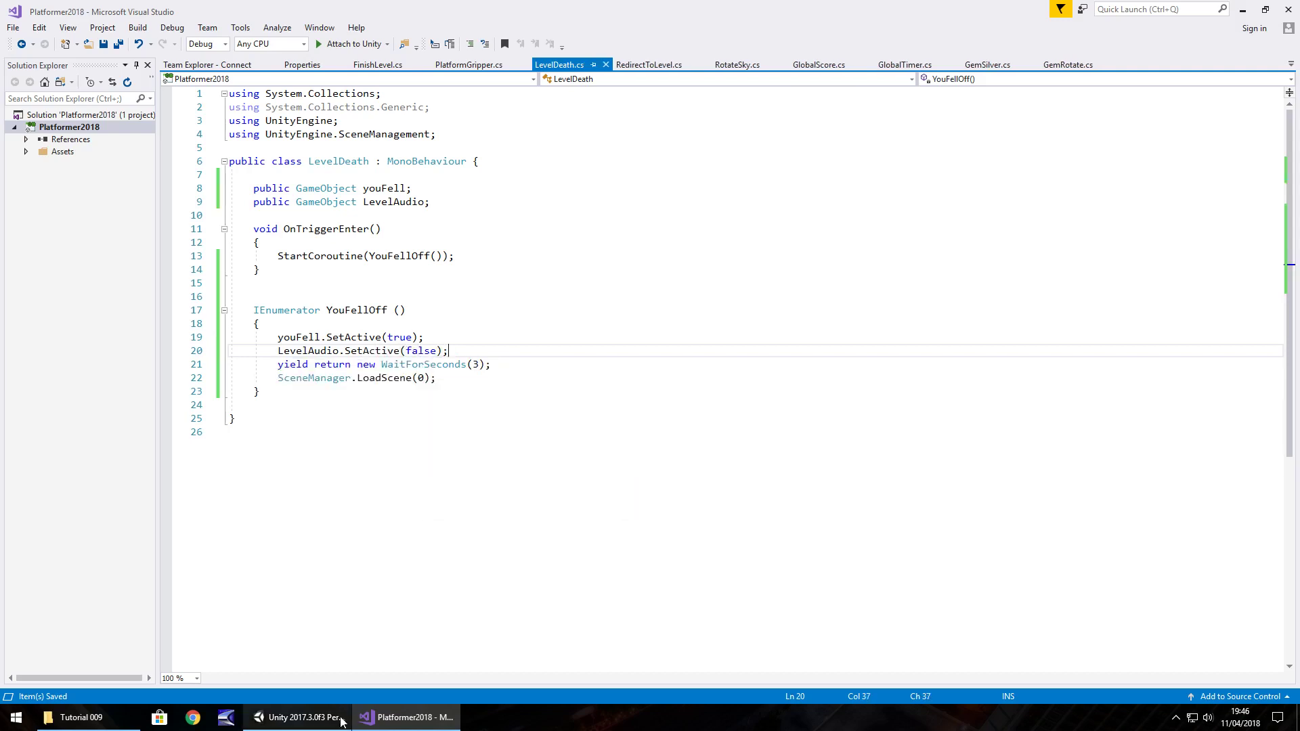
Step: Switch to Unity and assign the LevelAudio object to the Level Audio slot of DeathObject's Level Death script
{"action": "left_click", "coordinate": [341, 721]}
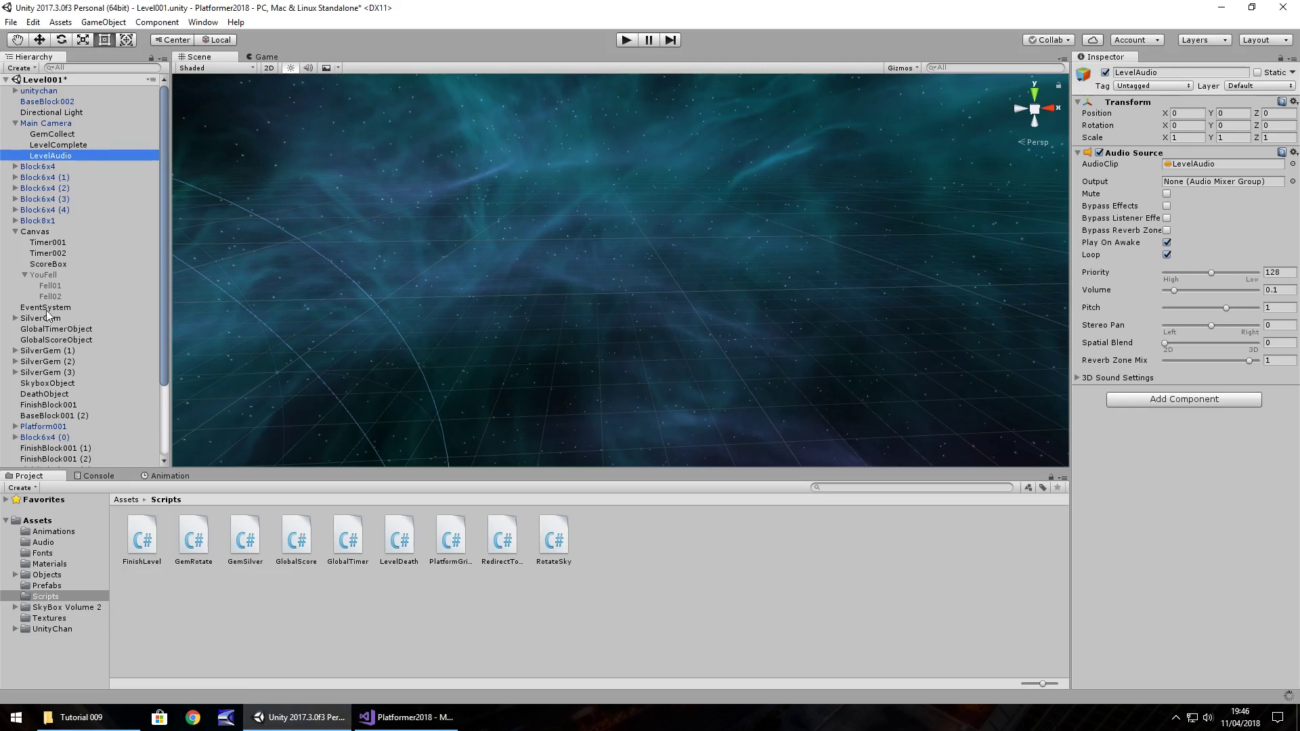
{"action": "left_click", "coordinate": [49, 394]}
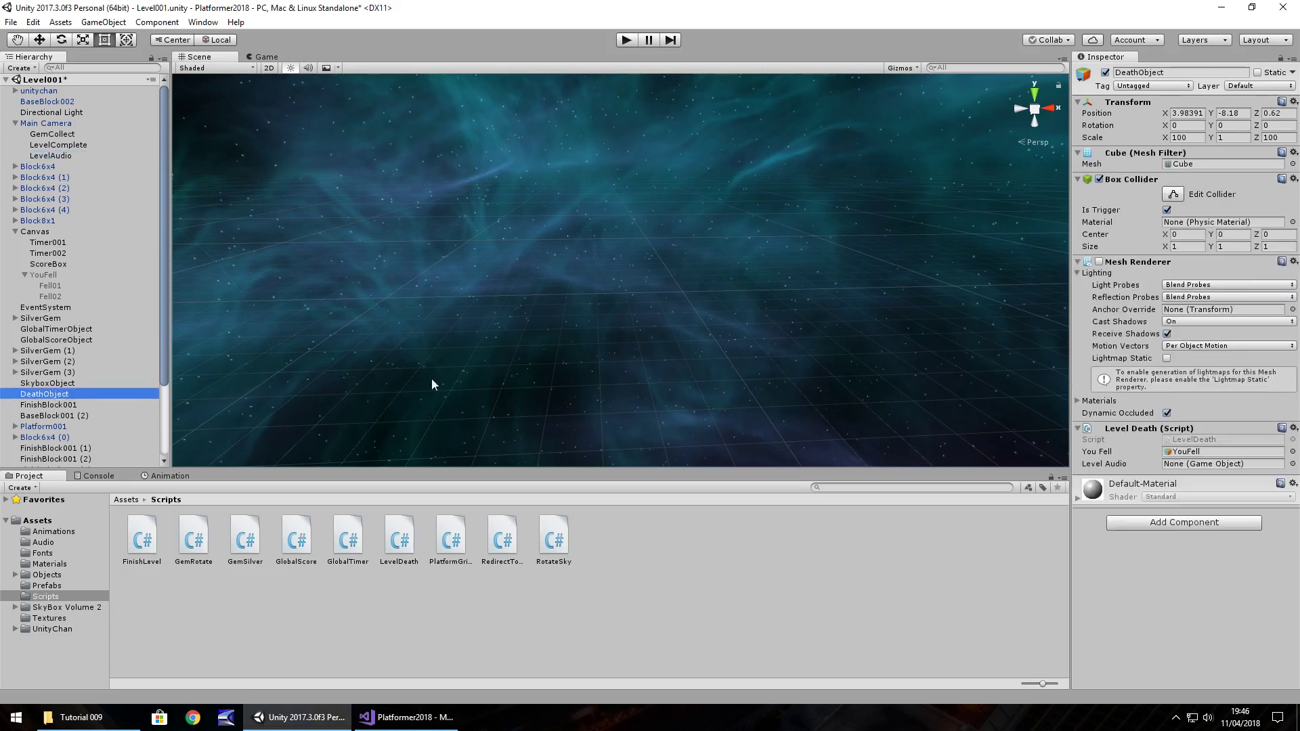
{"action": "left_click_drag", "start_coordinate": [63, 157], "coordinate": [1209, 468]}
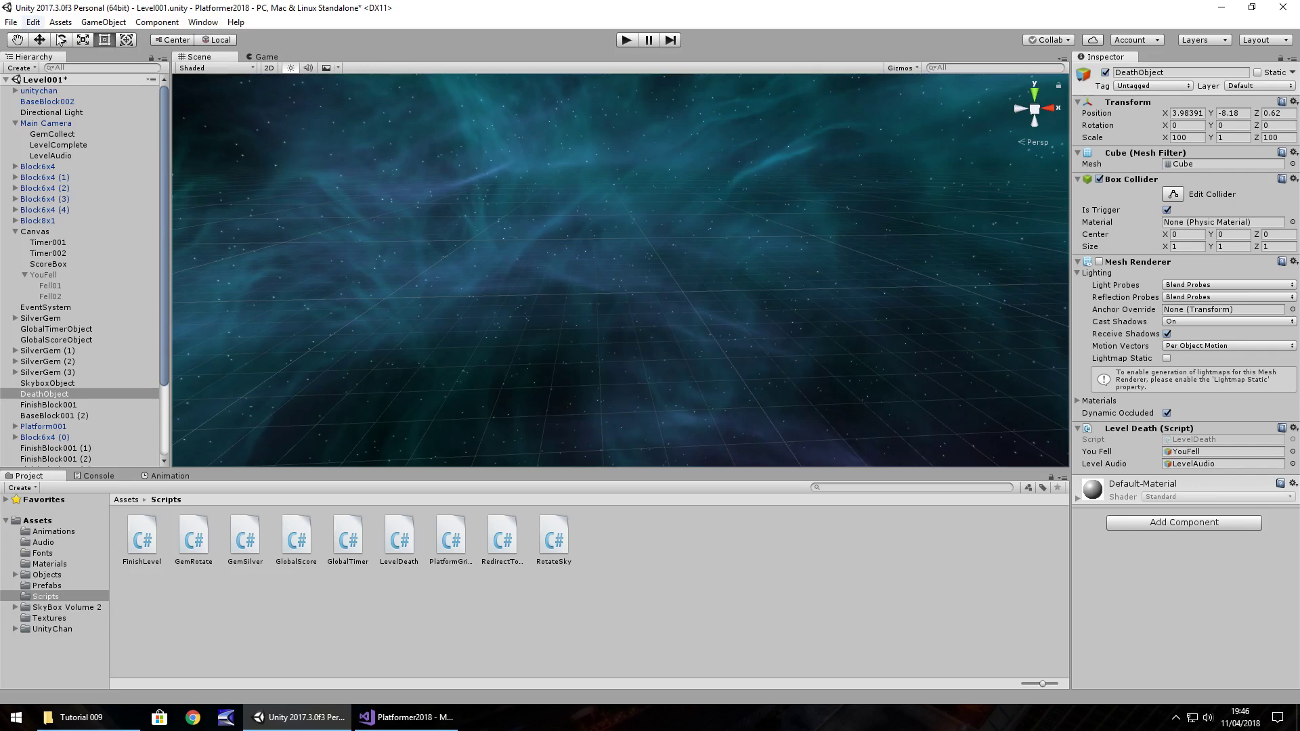
Step: Add a UI Raw Image to the Canvas and set its color to black
{"action": "left_click", "coordinate": [105, 23]}
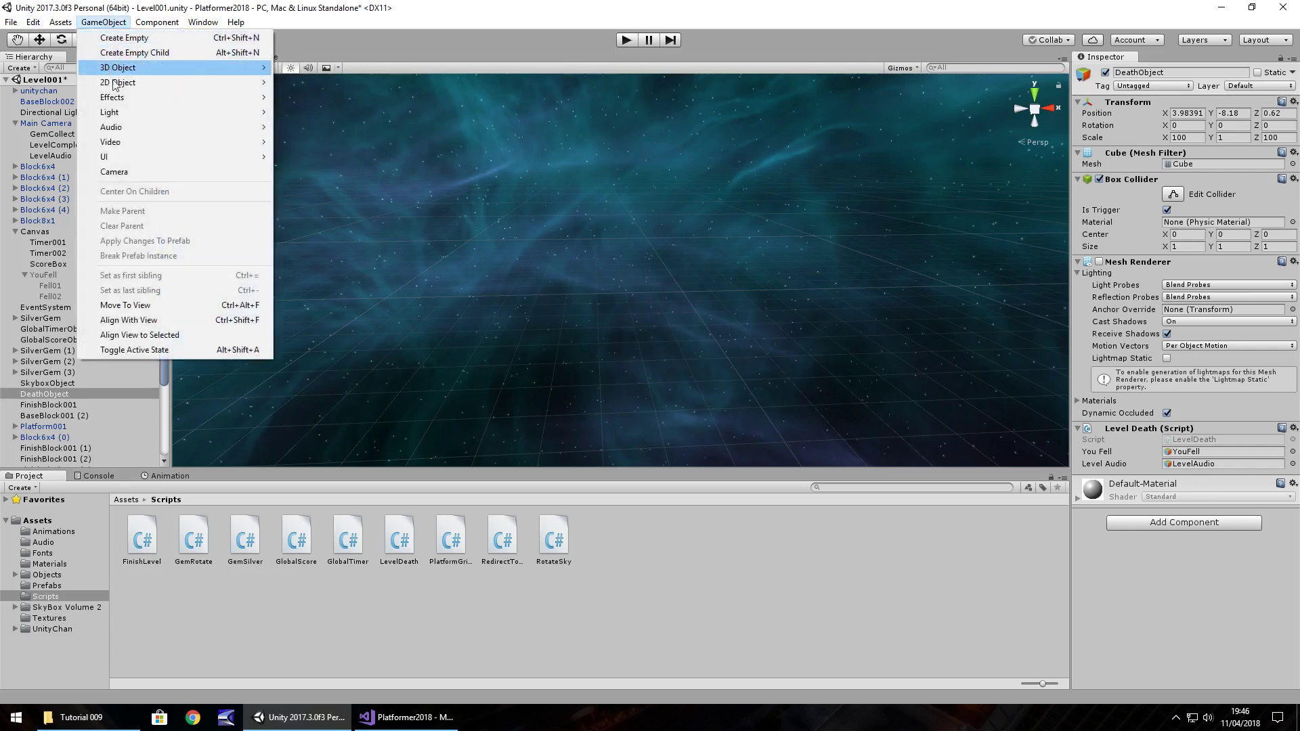
{"action": "mouse_move", "coordinate": [124, 162]}
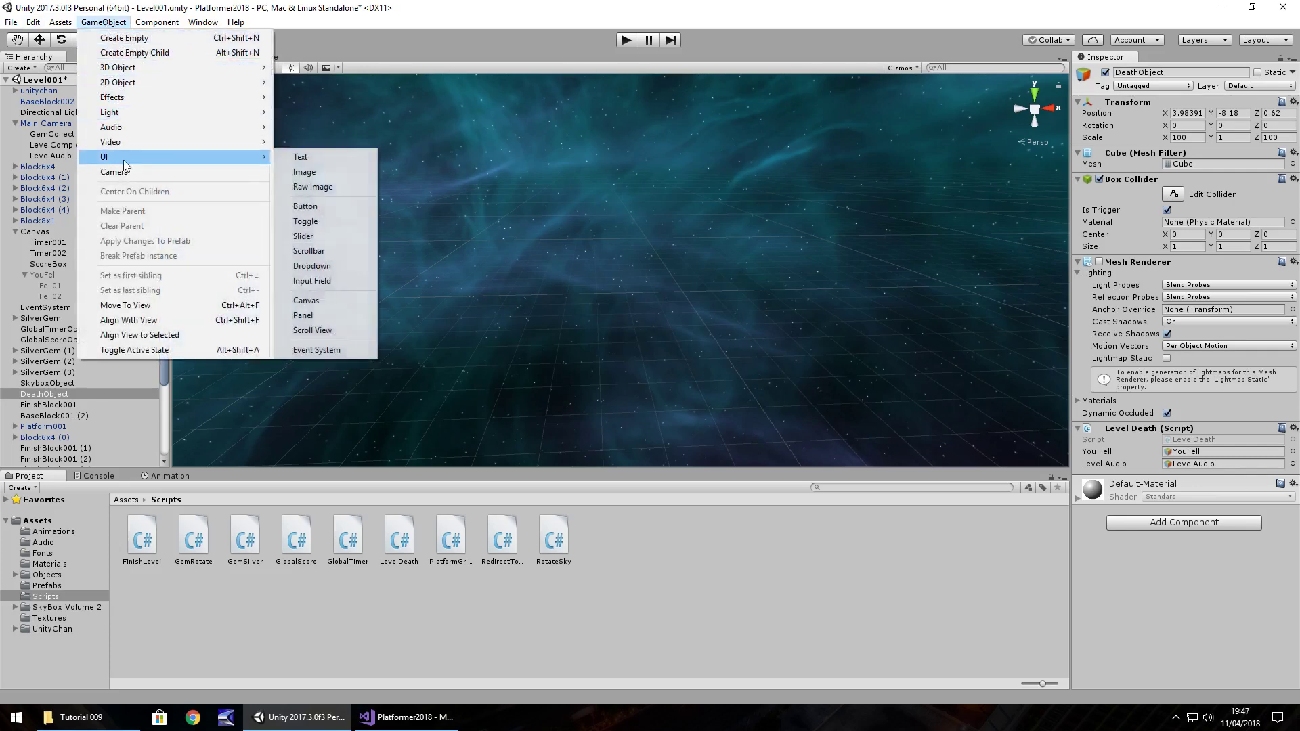
{"action": "left_click", "coordinate": [313, 187]}
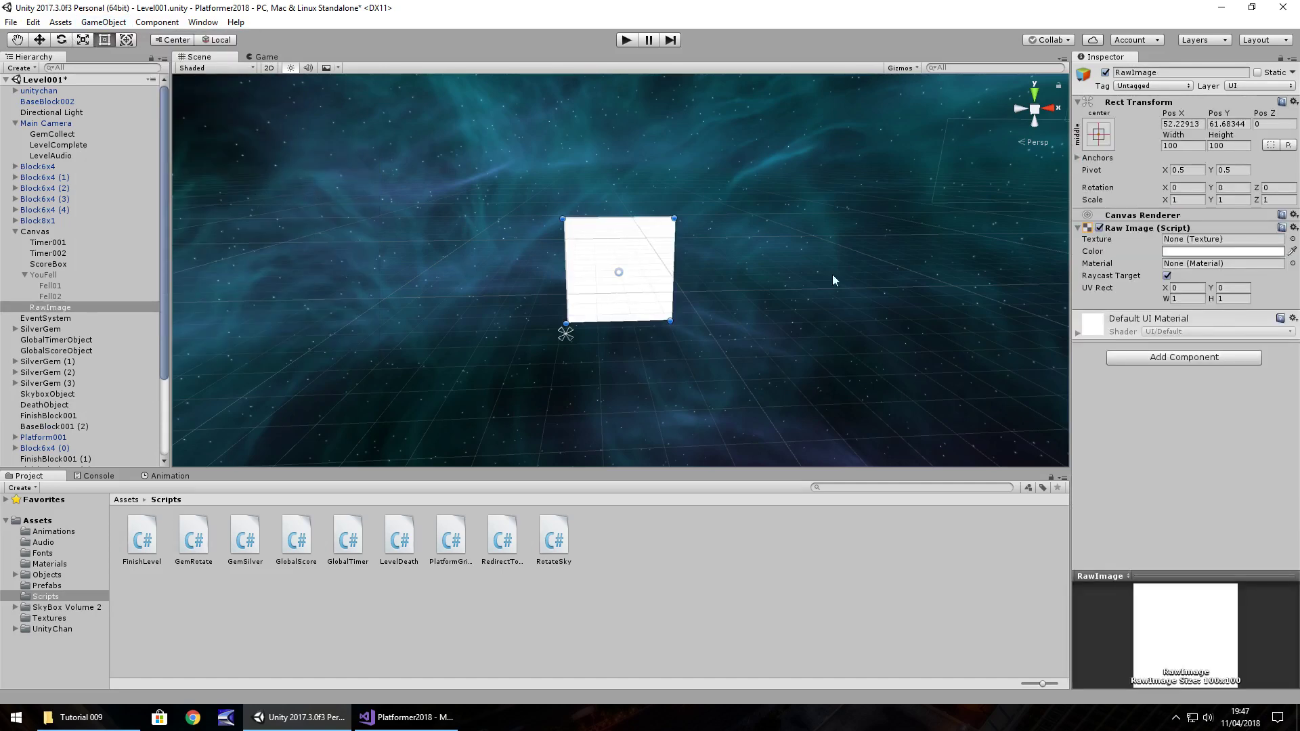
{"action": "left_click", "coordinate": [1209, 252]}
{"action": "left_click", "coordinate": [159, 114]}
{"action": "left_click_drag", "start_coordinate": [164, 116], "coordinate": [235, 184]}
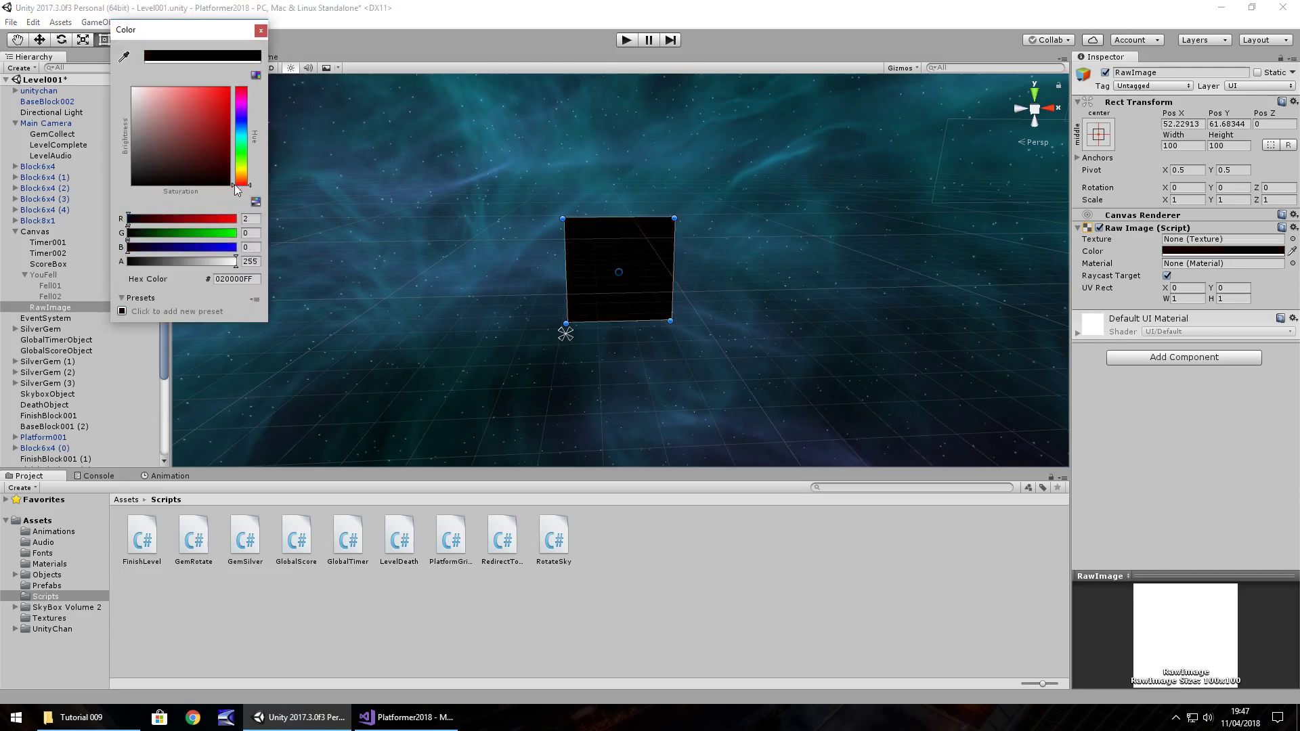
{"action": "left_click", "coordinate": [260, 30]}
Step: Anchor the raw image to stretch in both directions and set its Left, Top, Right and Bottom offsets to 0
{"action": "left_click", "coordinate": [1104, 136]}
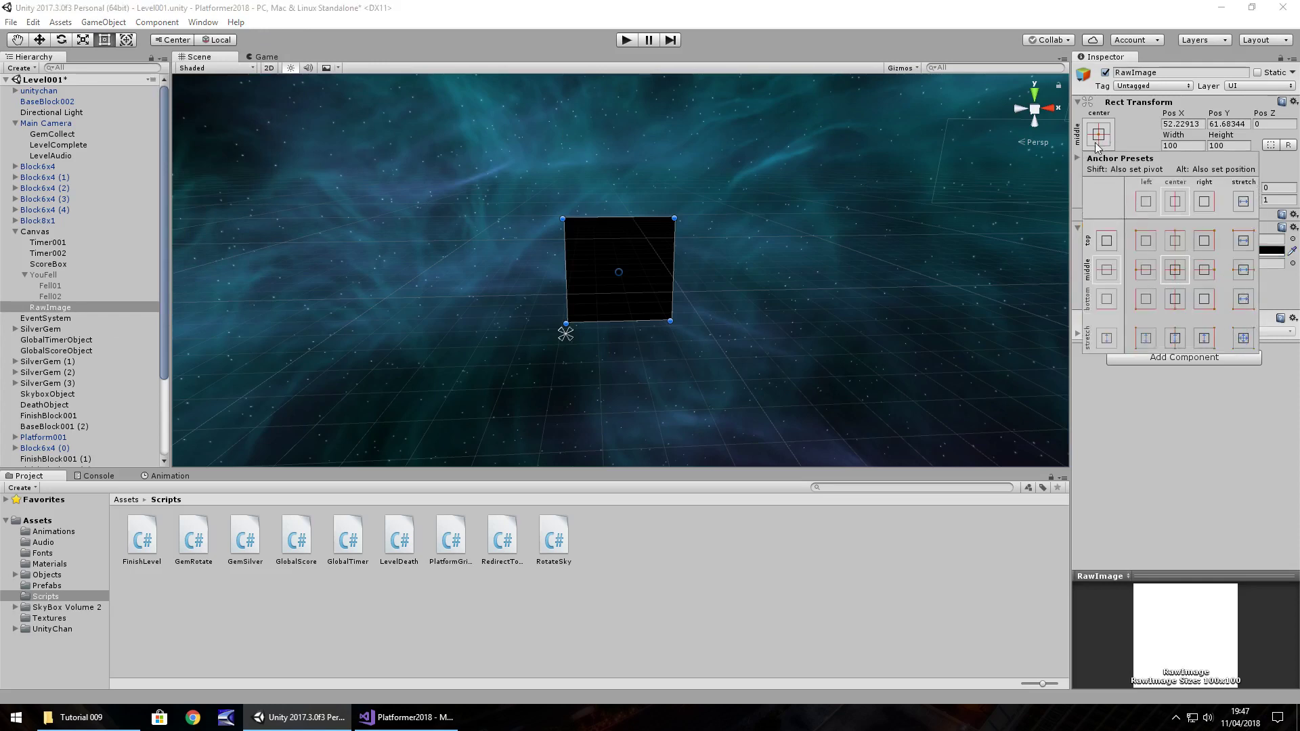
{"action": "left_click", "coordinate": [1245, 338]}
{"action": "left_click", "coordinate": [1185, 124]}
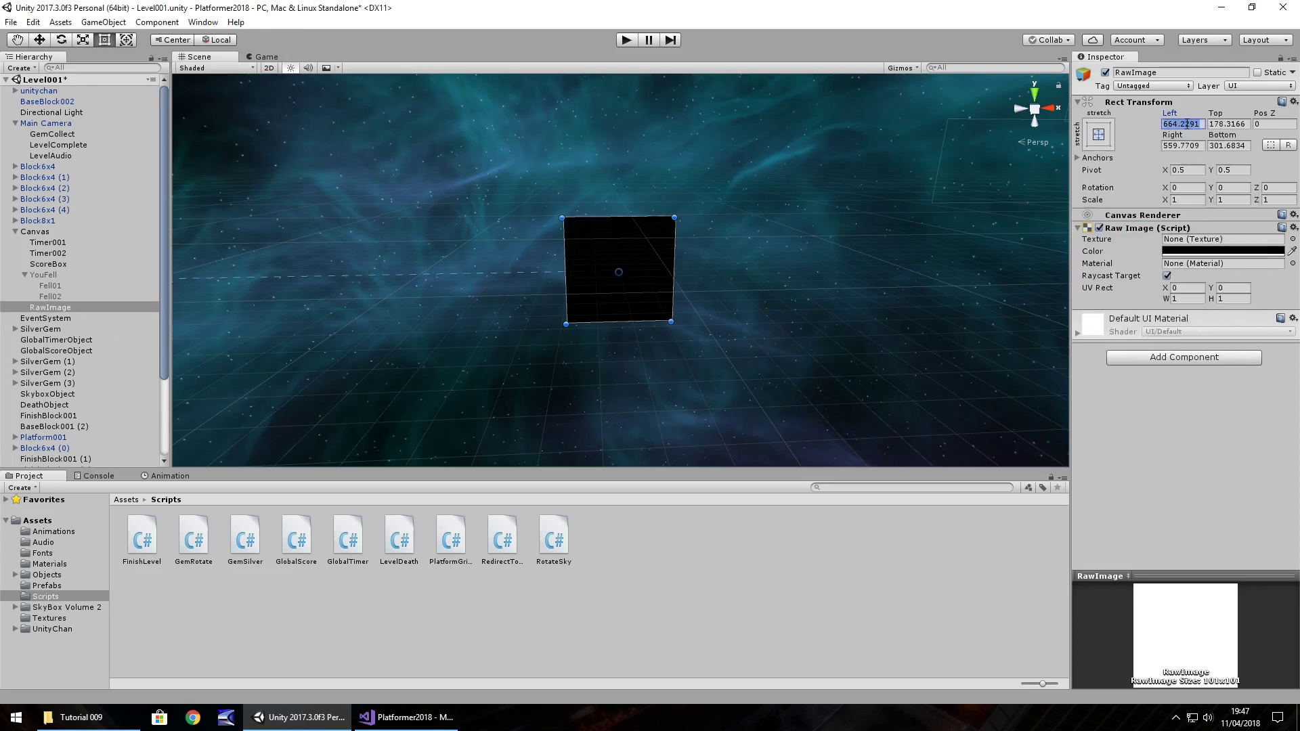
{"action": "type", "text": "0"}
{"action": "key", "text": "Tab"}
{"action": "type", "text": "0"}
{"action": "key", "text": "Tab"}
{"action": "key", "text": "Tab"}
{"action": "type", "text": "0"}
{"action": "key", "text": "Tab"}
{"action": "type", "text": "0"}
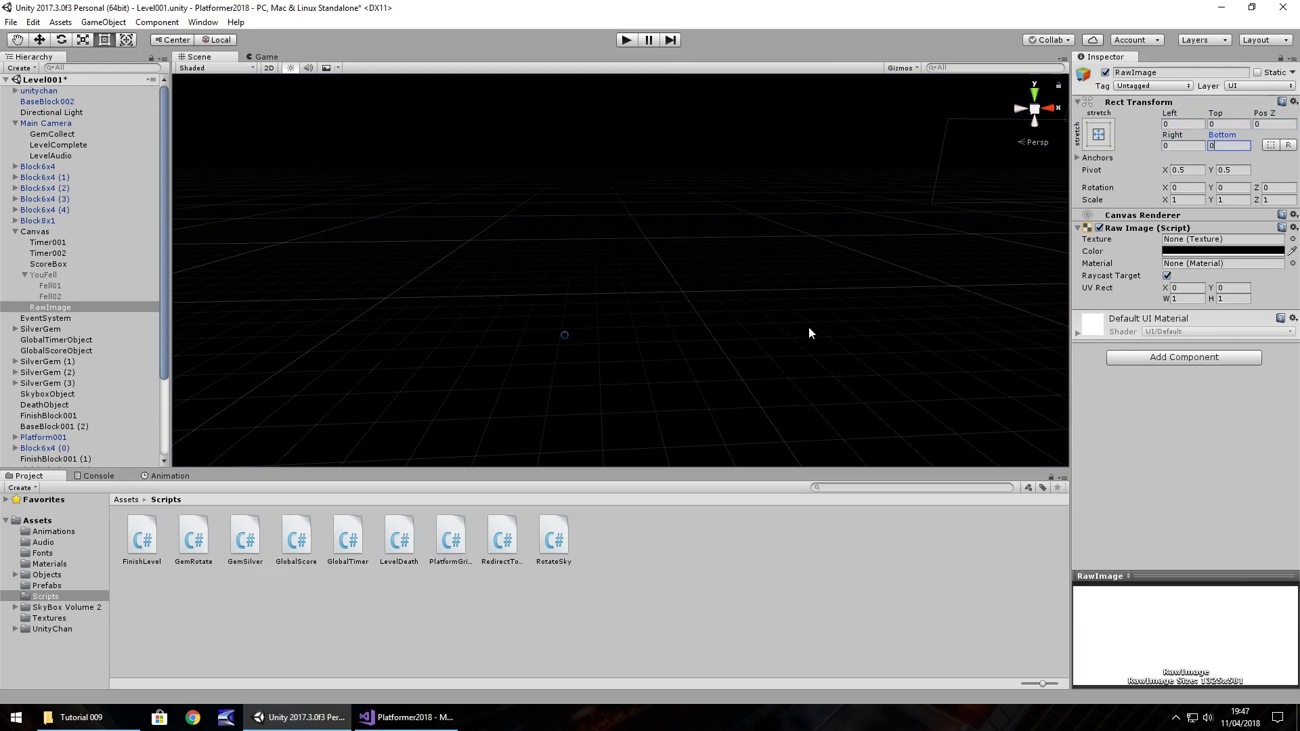
Step: Make the raw image fully transparent by setting its color's alpha to 0
{"action": "left_click", "coordinate": [1199, 256]}
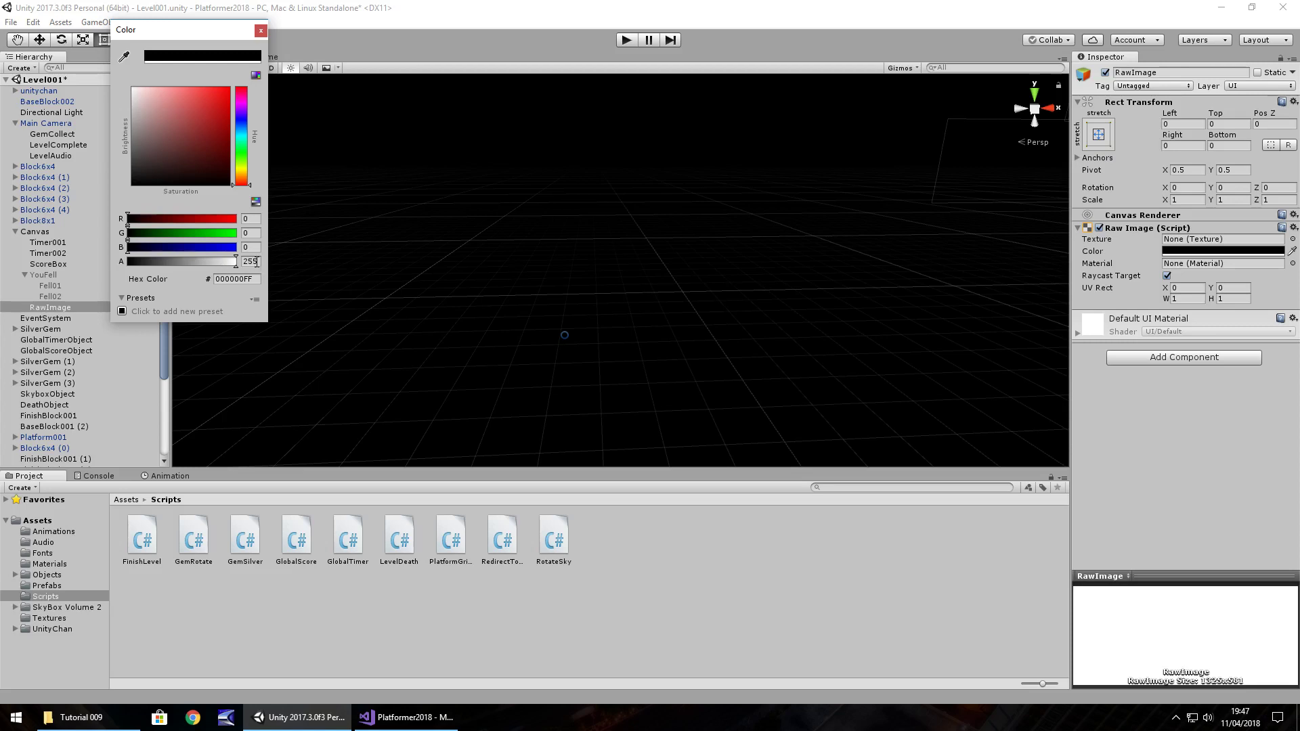
{"action": "left_click", "coordinate": [251, 262]}
{"action": "type", "text": "0"}
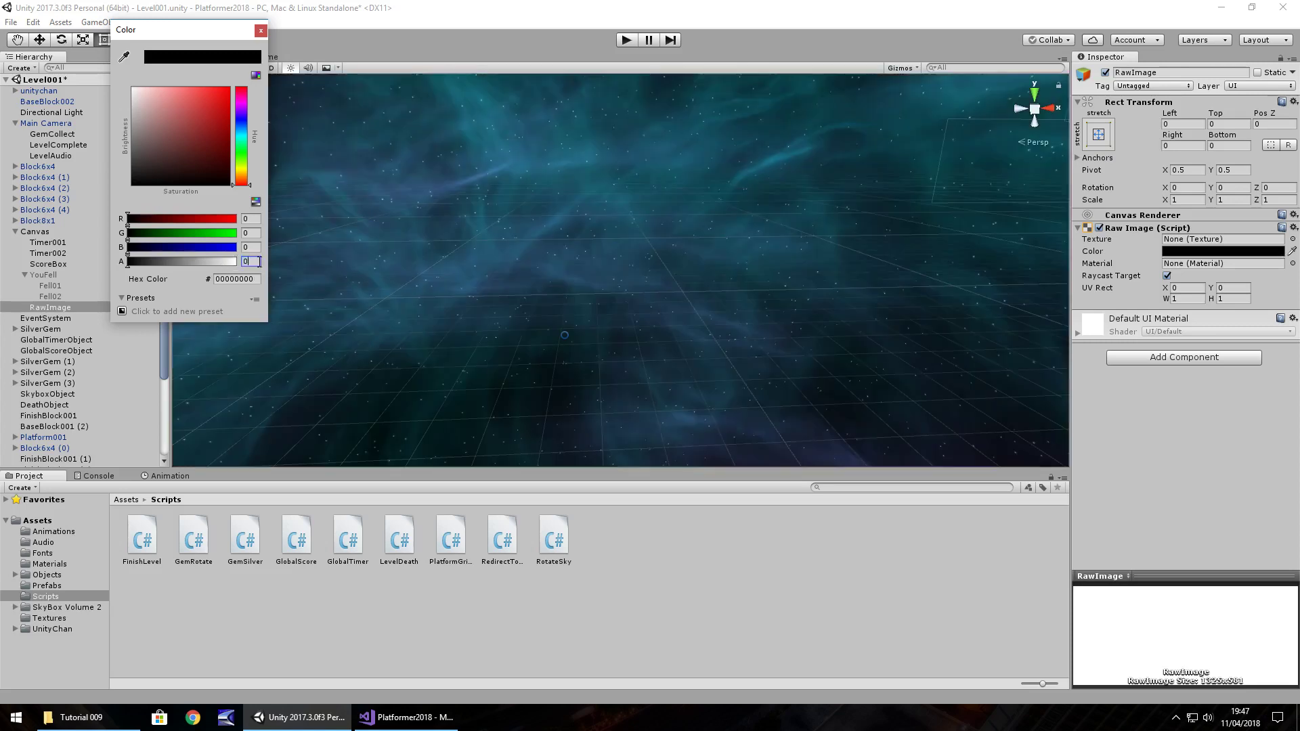
{"action": "left_click", "coordinate": [260, 29]}
Step: Rename the raw image under the Canvas to FadeOut
{"action": "right_click", "coordinate": [48, 309]}
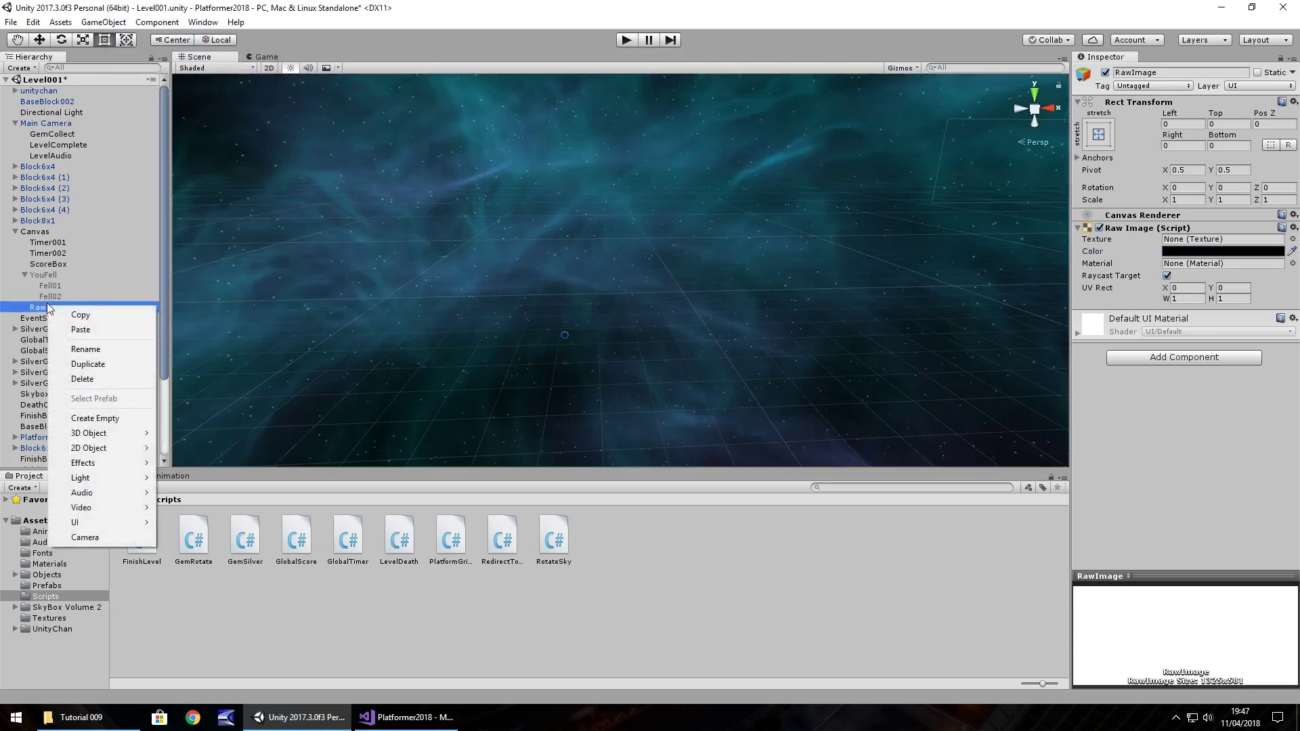
{"action": "left_click", "coordinate": [86, 349]}
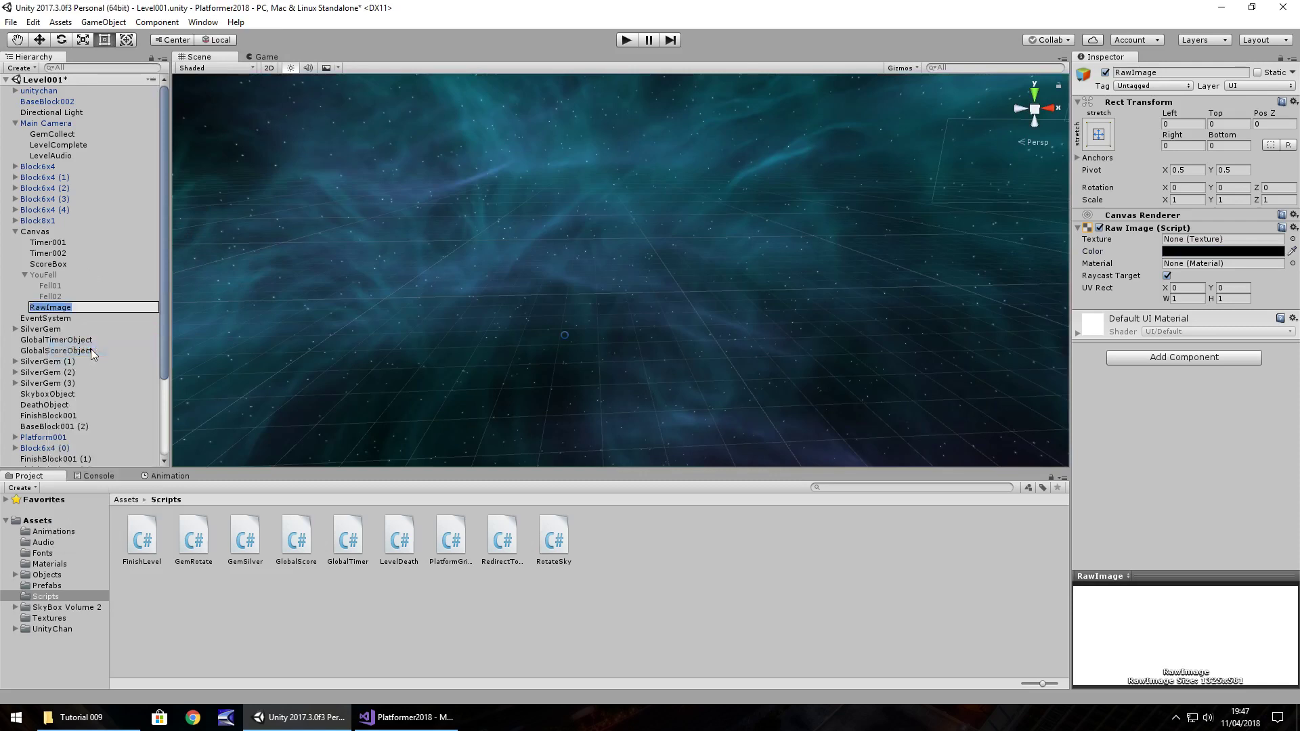
{"action": "type", "text": "FadeOut"}
{"action": "key", "text": "Return"}
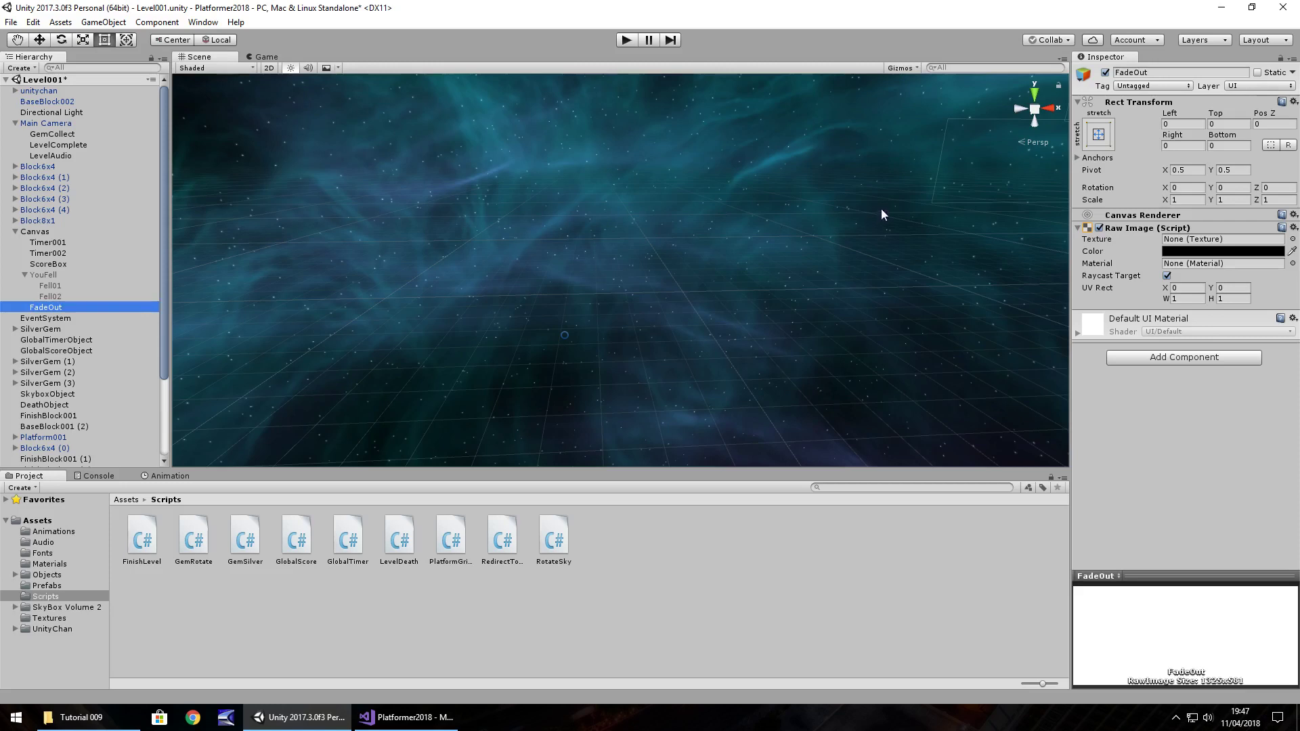
Step: Create an animation clip named FadeOutAnim for the FadeOut object in the Animations folder
{"action": "left_click", "coordinate": [58, 533]}
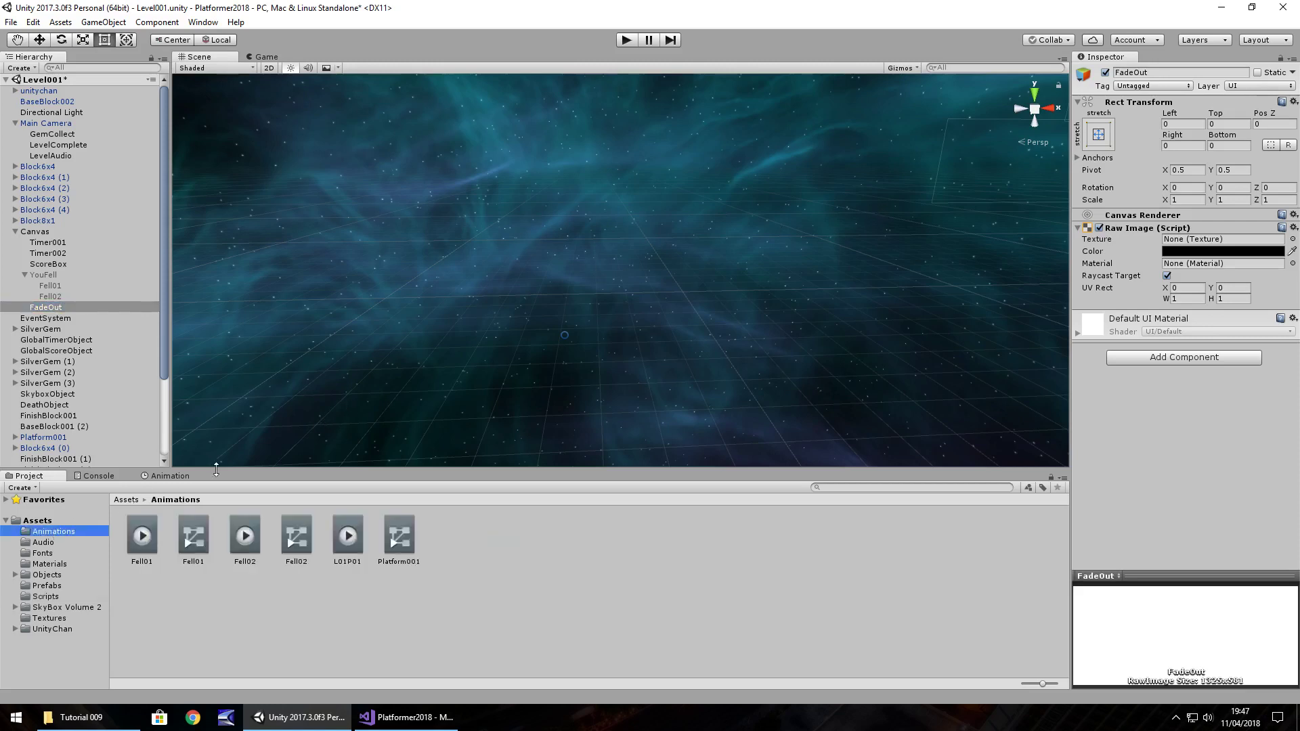
{"action": "left_click", "coordinate": [173, 478]}
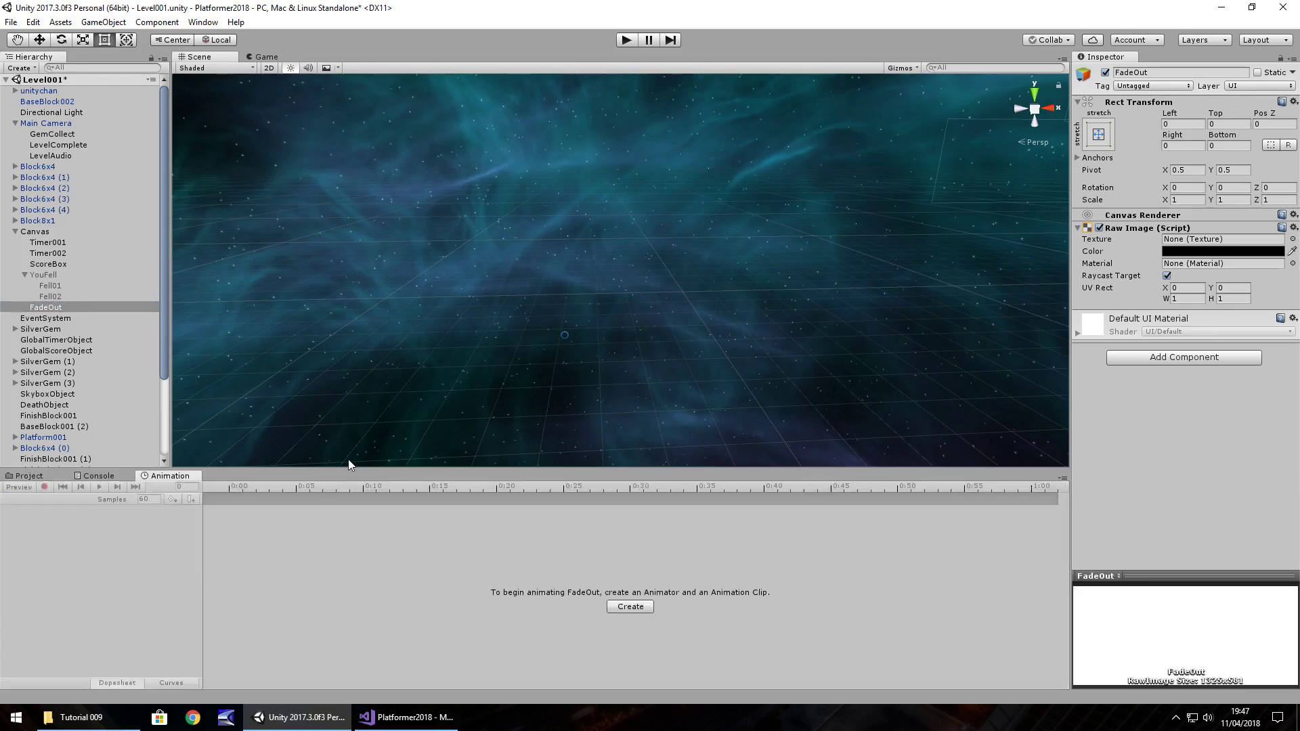
{"action": "left_click", "coordinate": [630, 607]}
{"action": "type", "text": "F"}
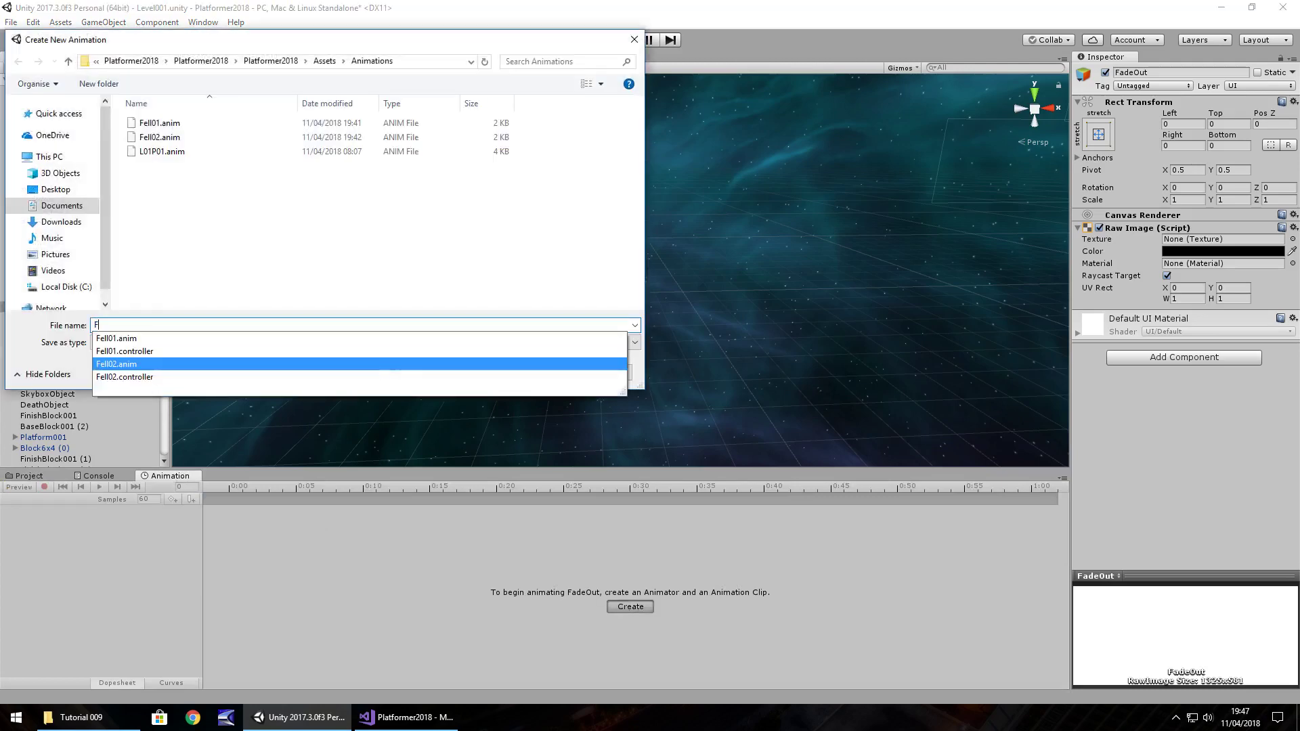
{"action": "type", "text": "adeOutAnim"}
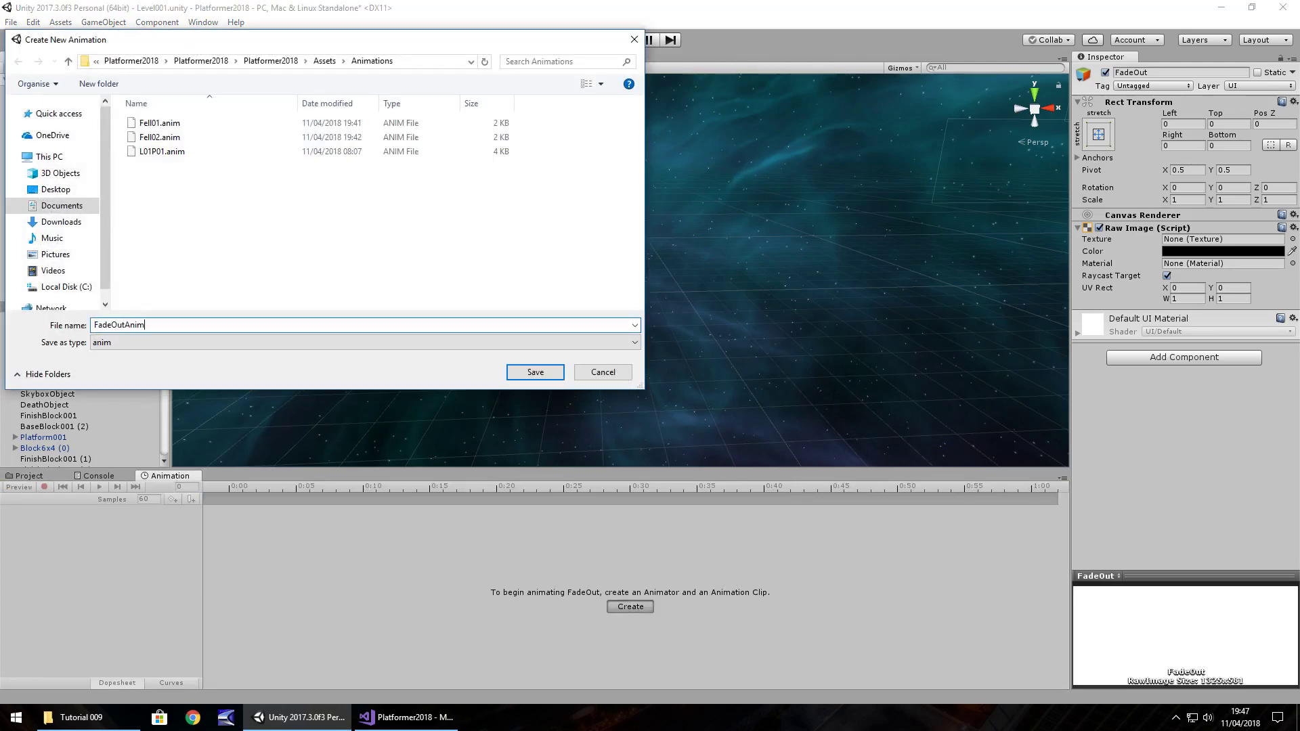
{"action": "key", "text": "Return"}
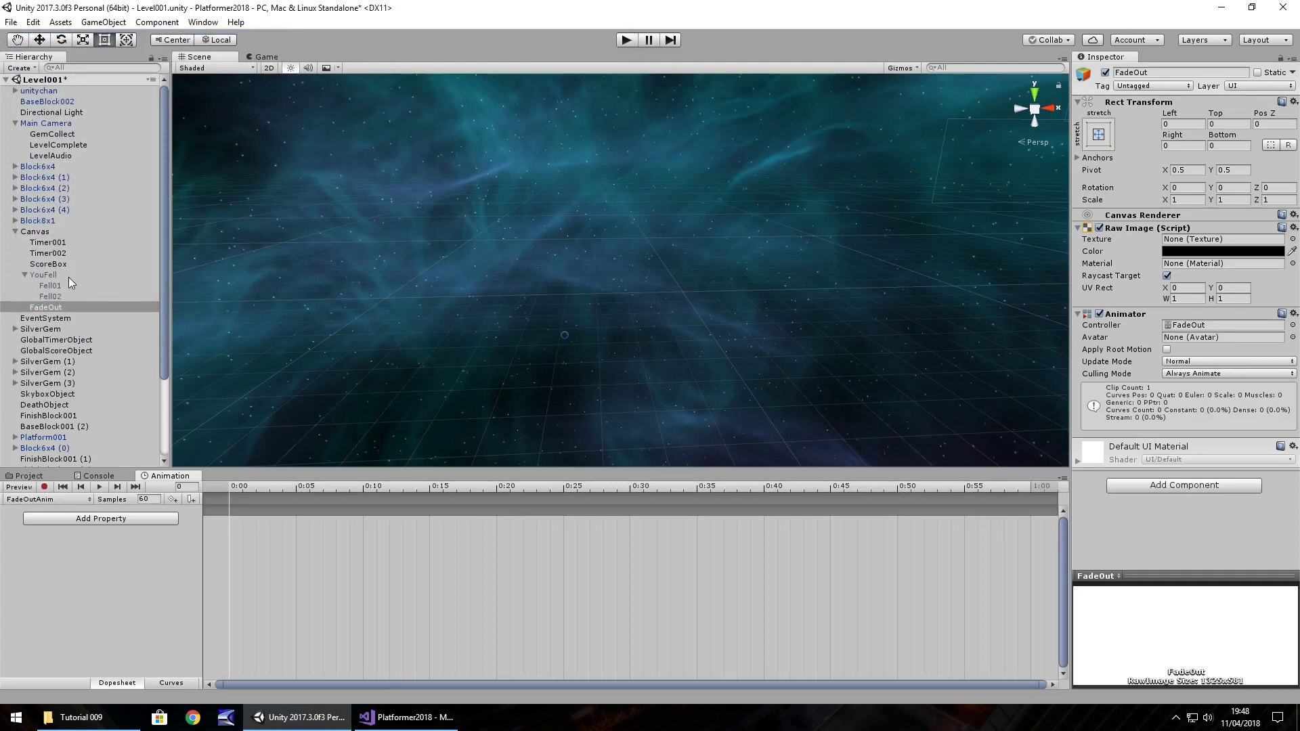
Step: Start recording FadeOutAnim and key the raw image's color alpha at 0 on frame 0
{"action": "left_click", "coordinate": [44, 487]}
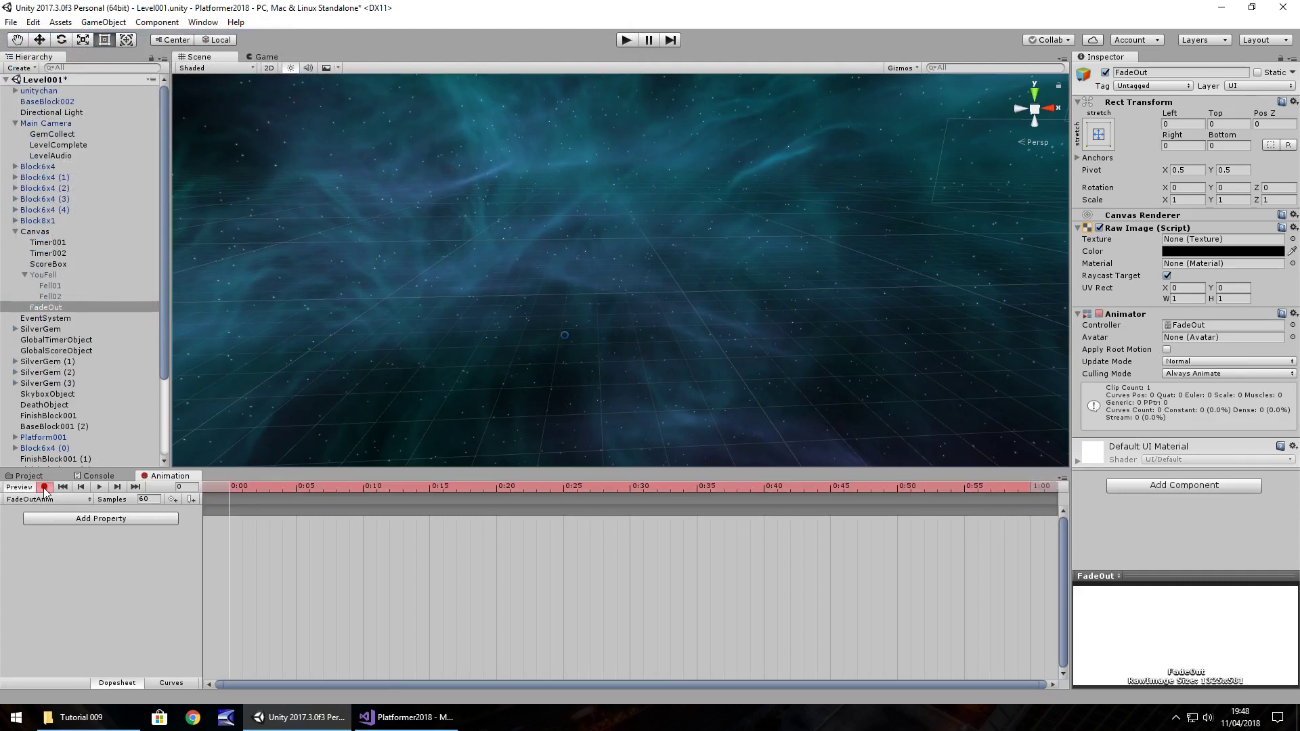
{"action": "left_click", "coordinate": [190, 489]}
{"action": "left_click", "coordinate": [1185, 252]}
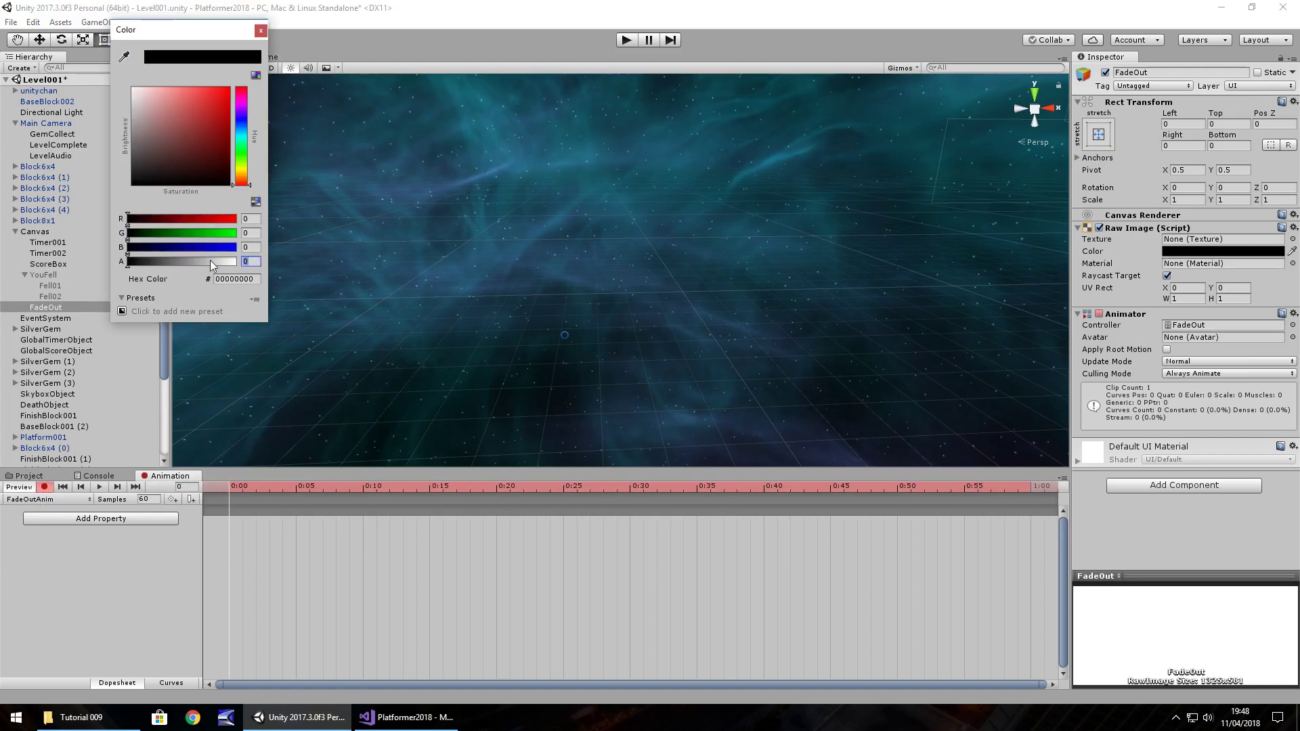
{"action": "key", "text": "Return"}
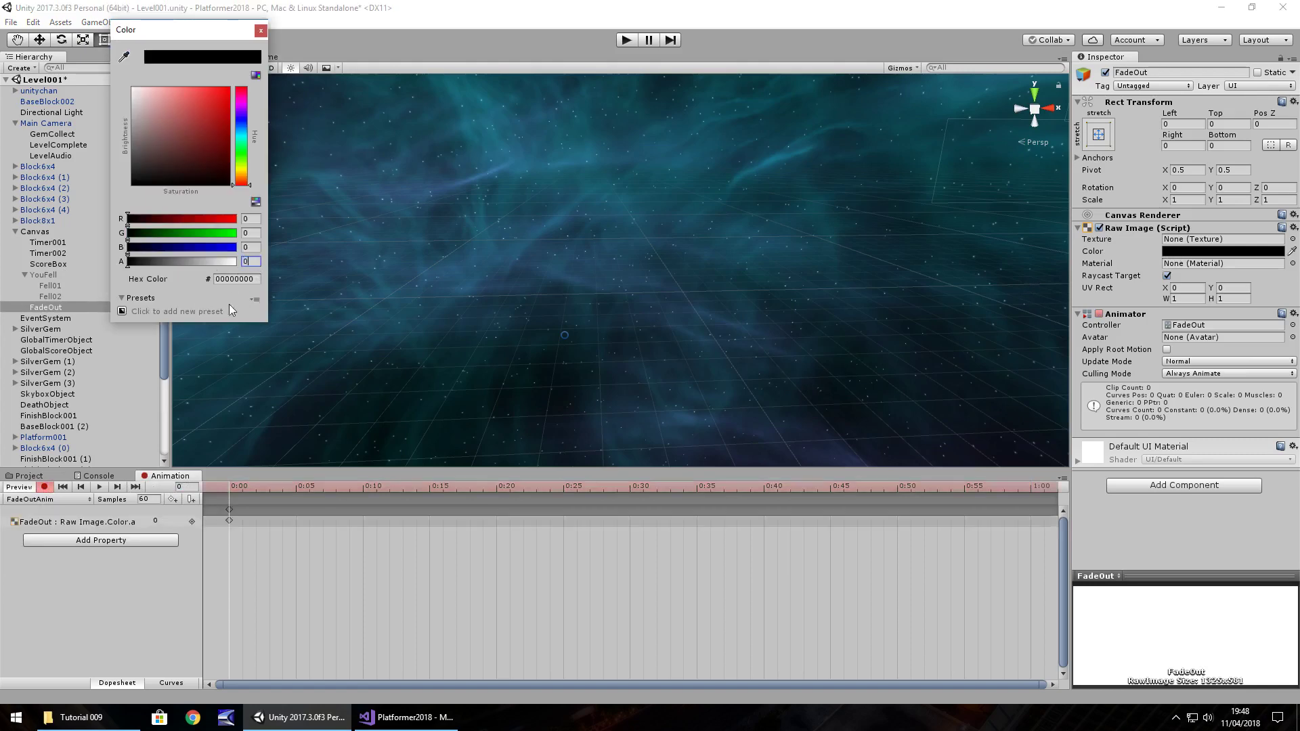
{"action": "left_click", "coordinate": [261, 30]}
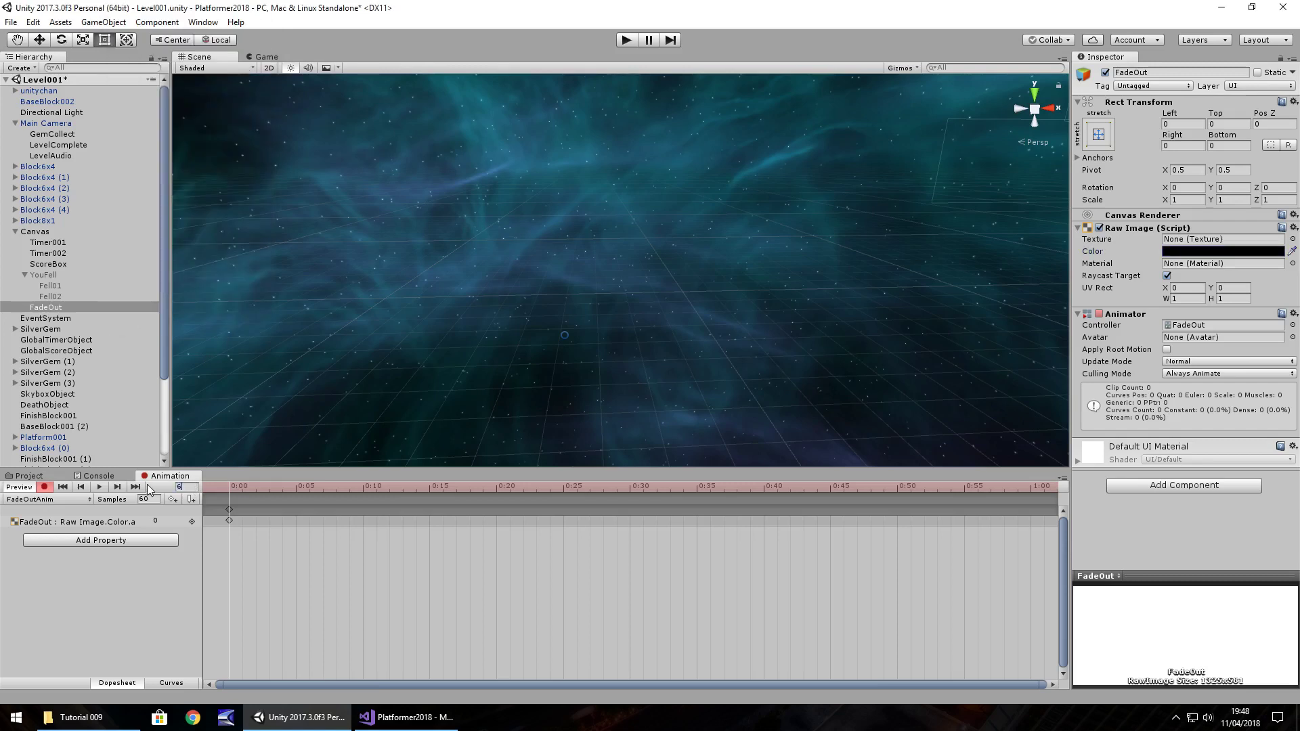
Step: Key the raw image's color alpha at 255 on frame 60 and stop recording
{"action": "left_click", "coordinate": [1242, 255]}
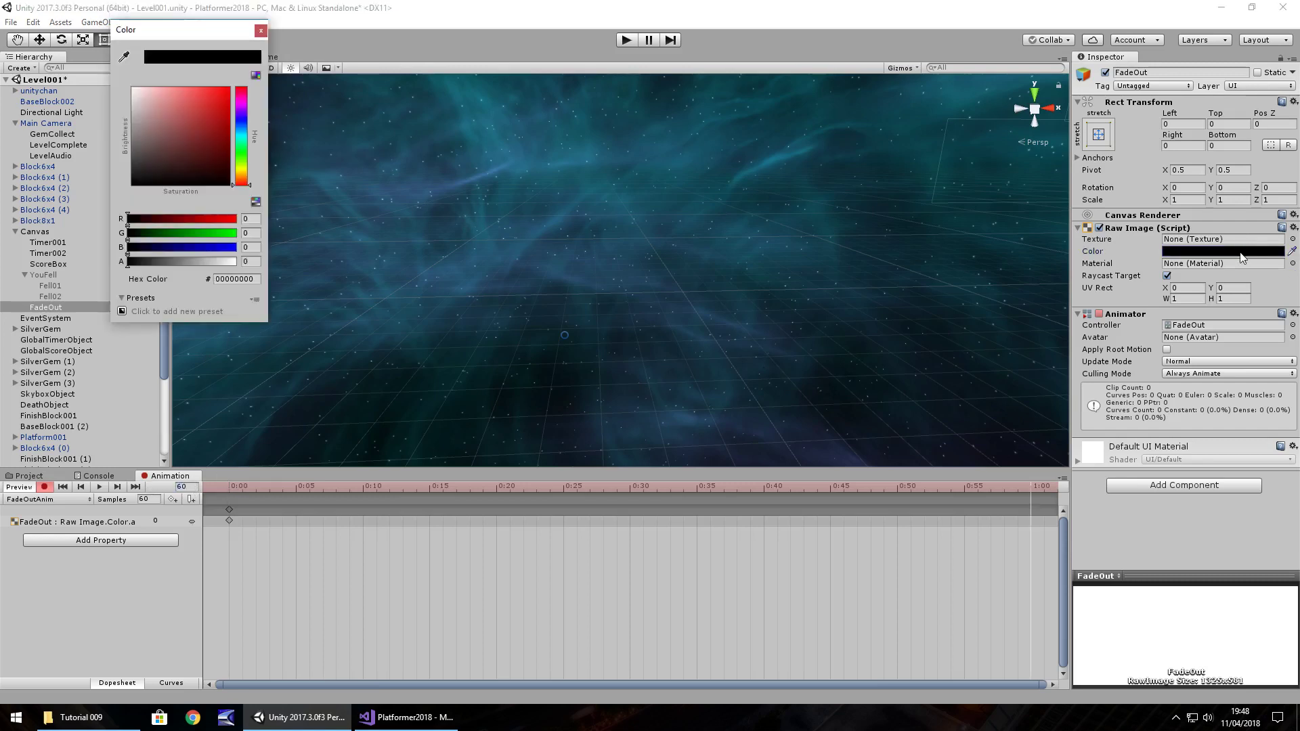
{"action": "left_click", "coordinate": [233, 264]}
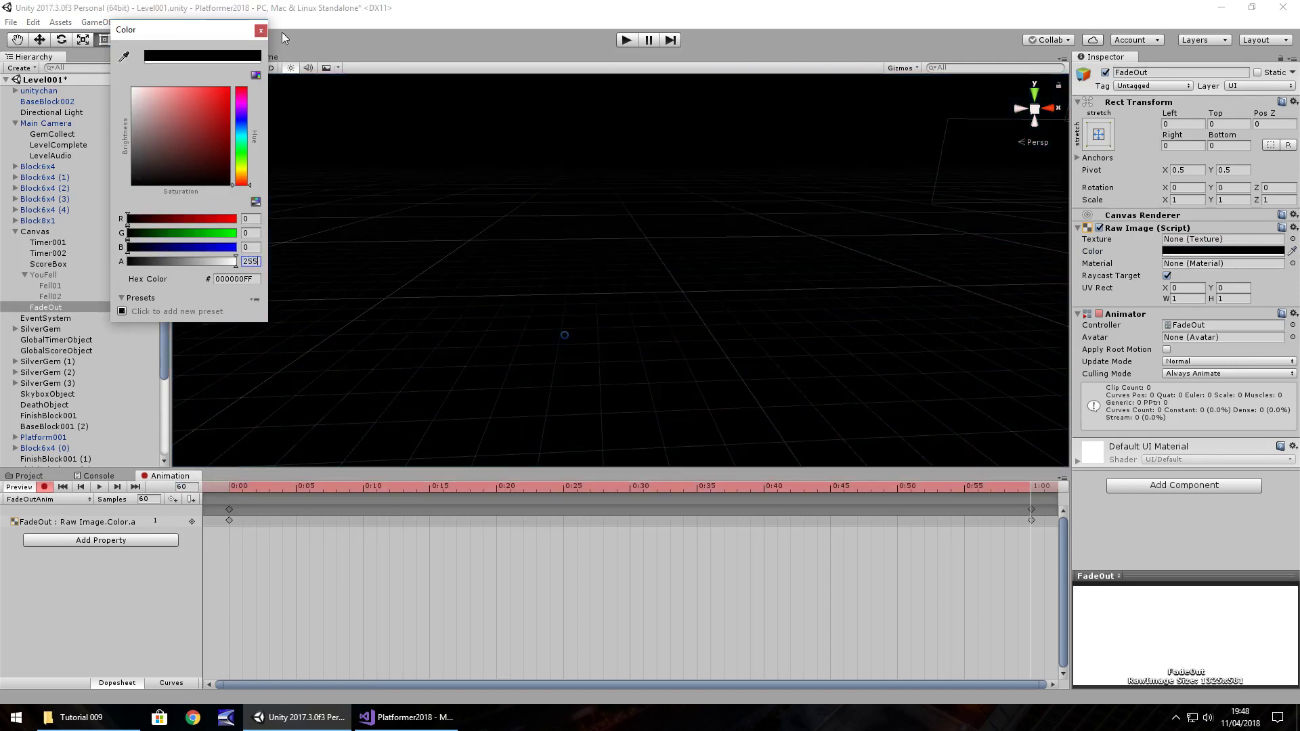
{"action": "left_click", "coordinate": [260, 31]}
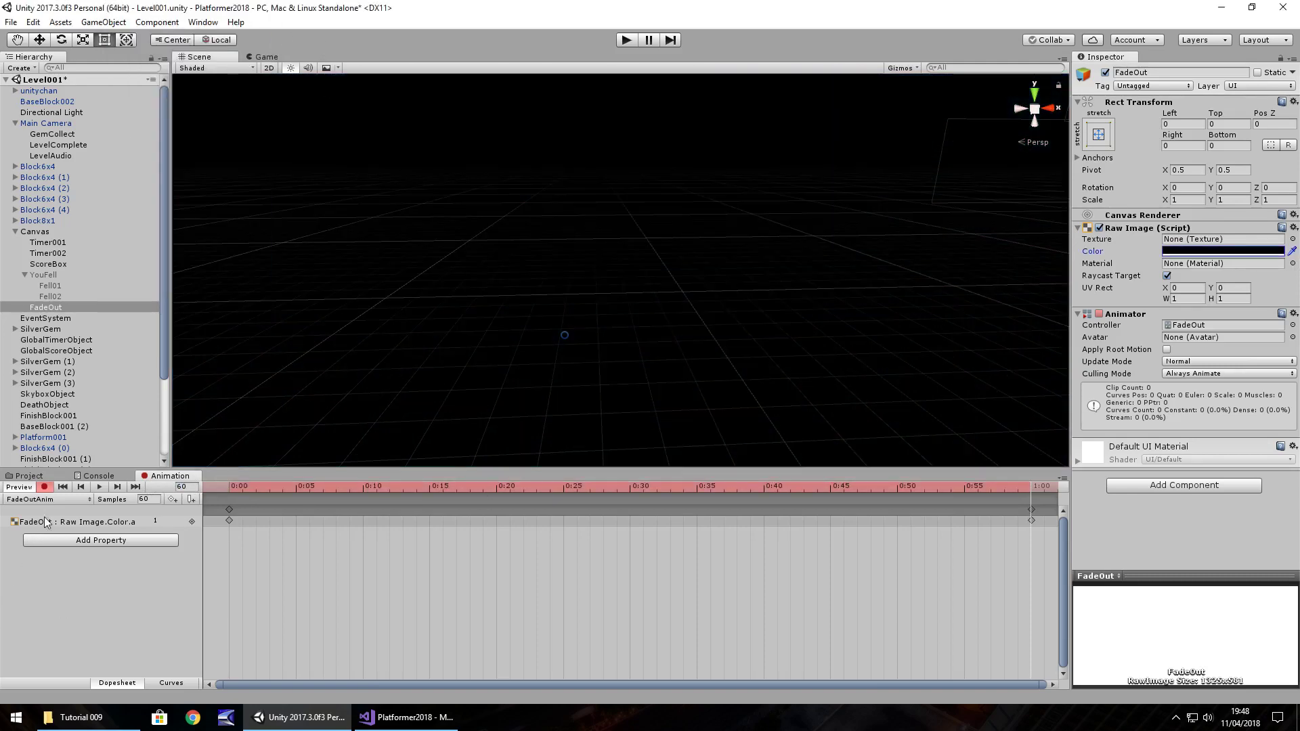
{"action": "left_click", "coordinate": [45, 487]}
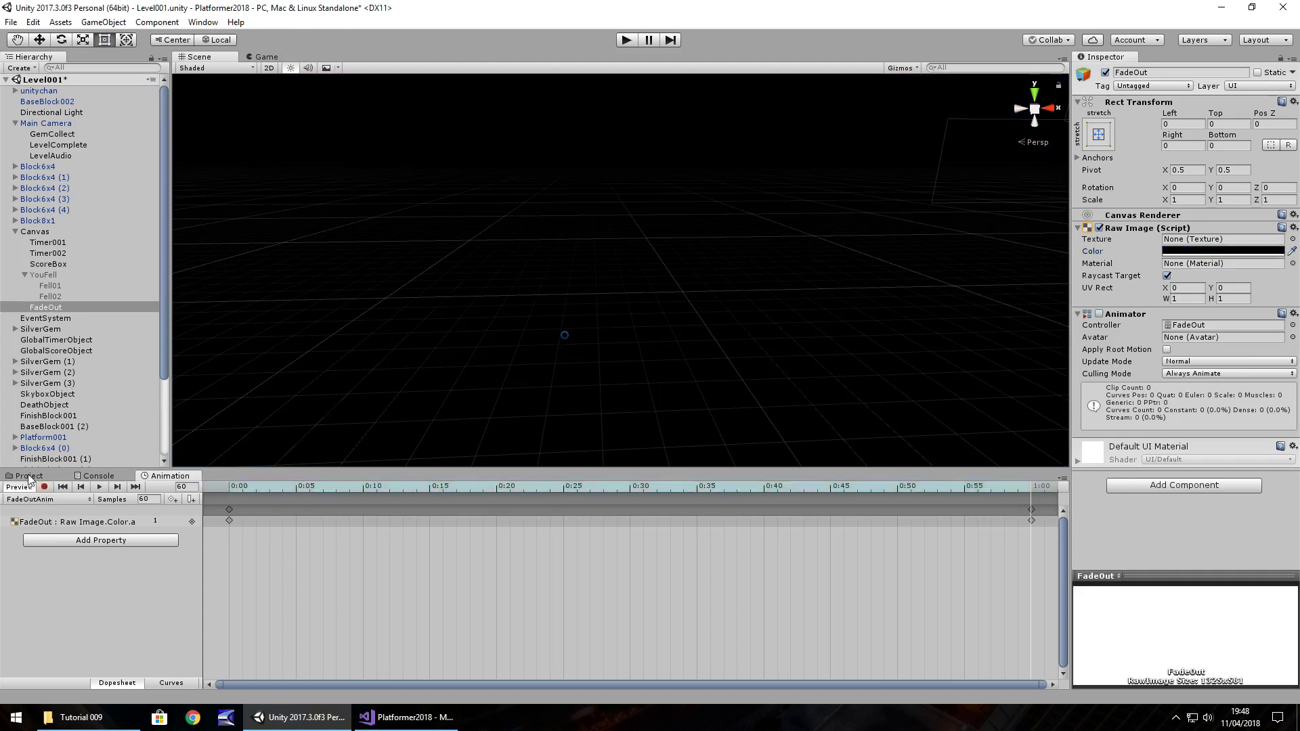
Step: Turn off Loop Time for the FadeOutAnim clip in the project's Animations folder
{"action": "left_click", "coordinate": [29, 476]}
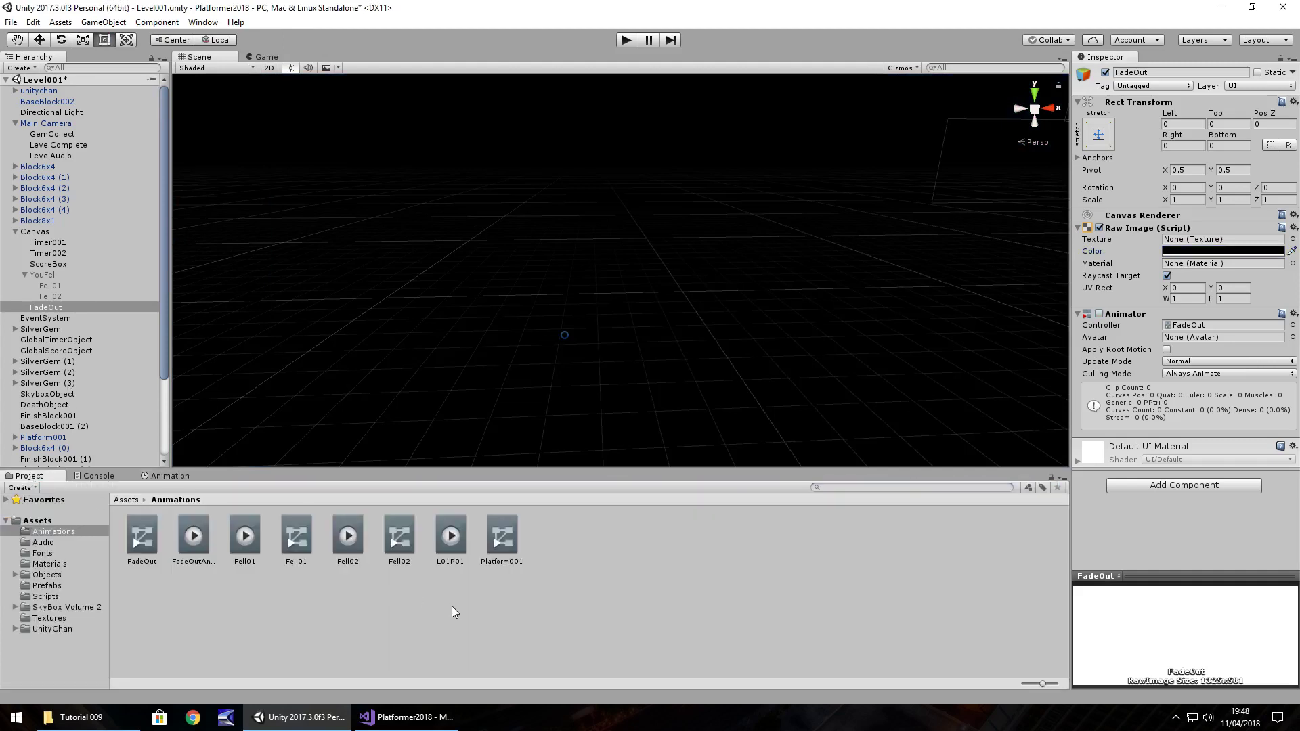
{"action": "left_click", "coordinate": [194, 538]}
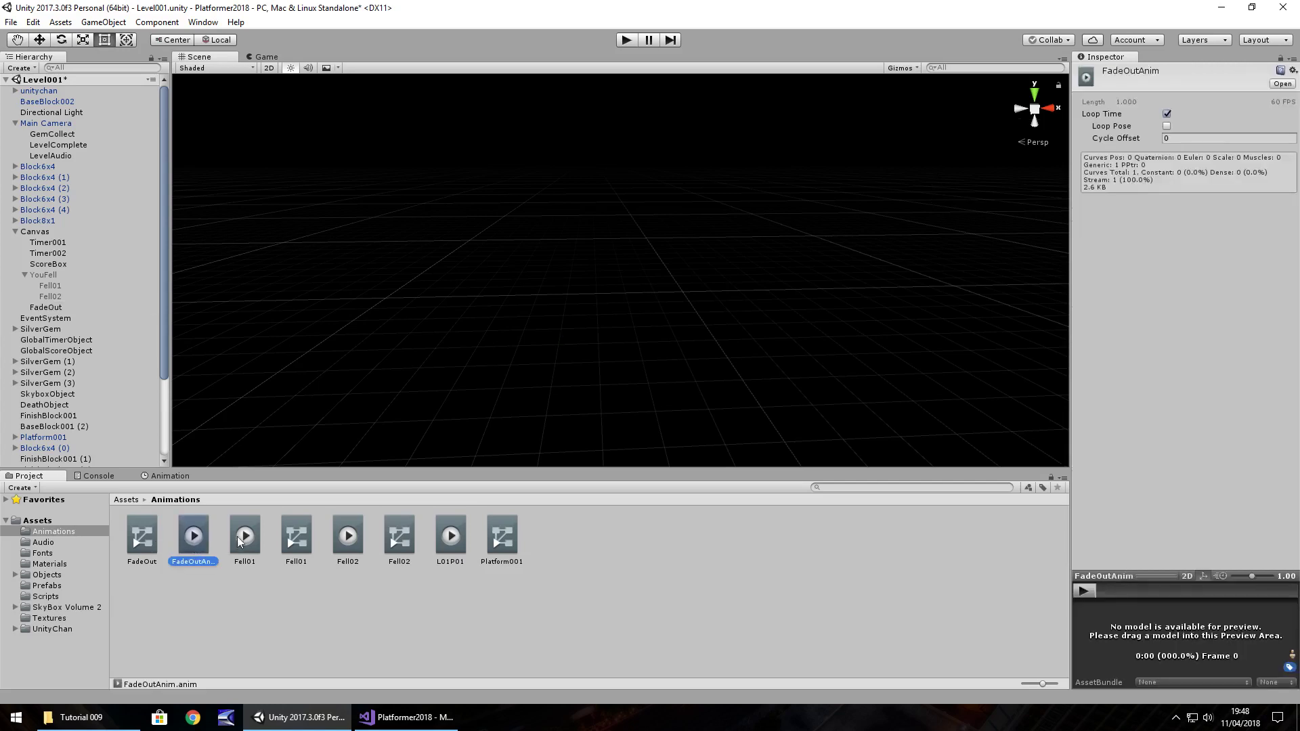
{"action": "left_click", "coordinate": [1167, 114]}
{"action": "left_click", "coordinate": [554, 606]}
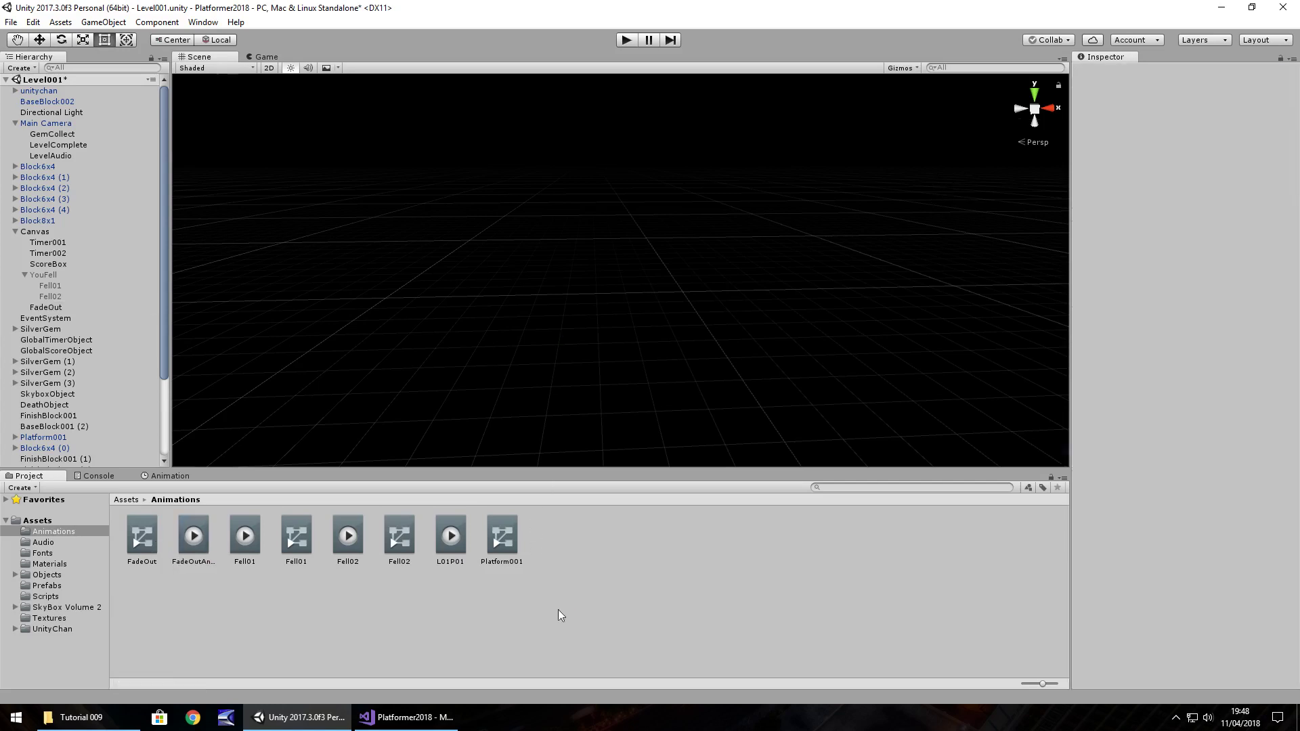
Step: Save the scene and deactivate the FadeOut object
{"action": "key", "text": "ctrl+s"}
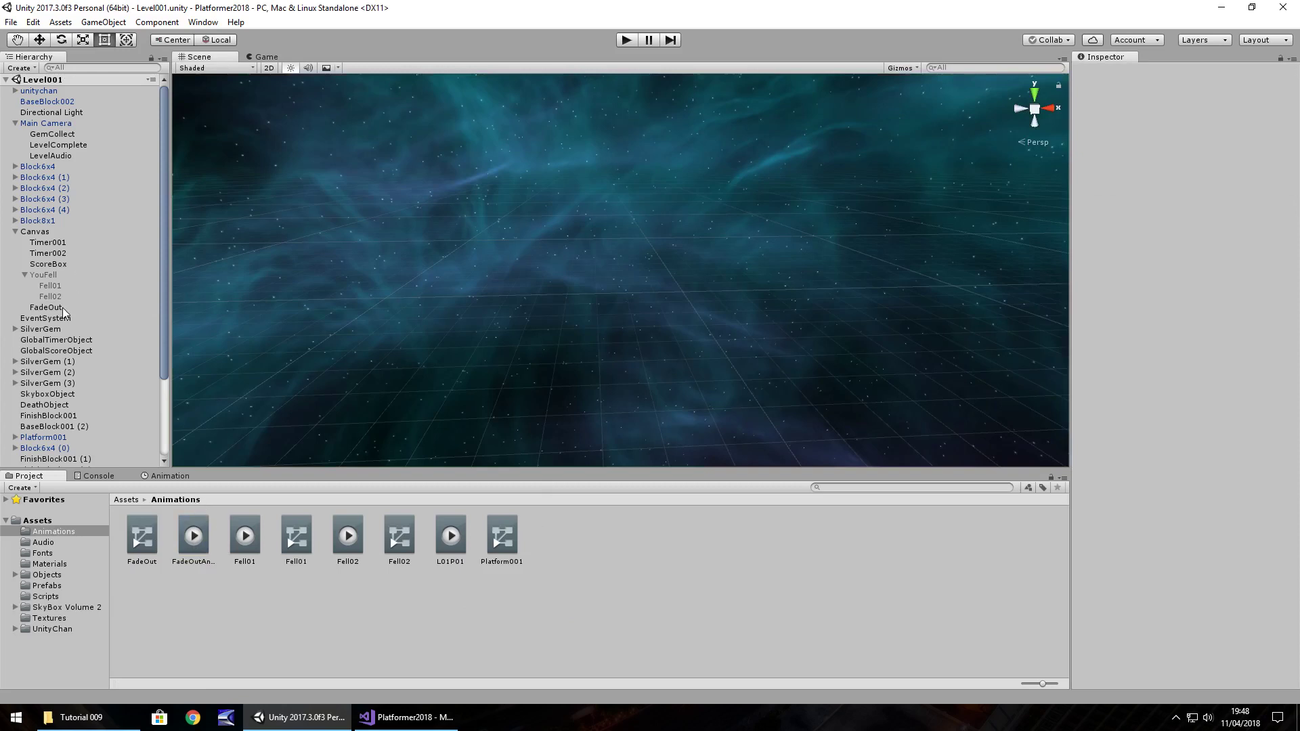
{"action": "left_click", "coordinate": [58, 307]}
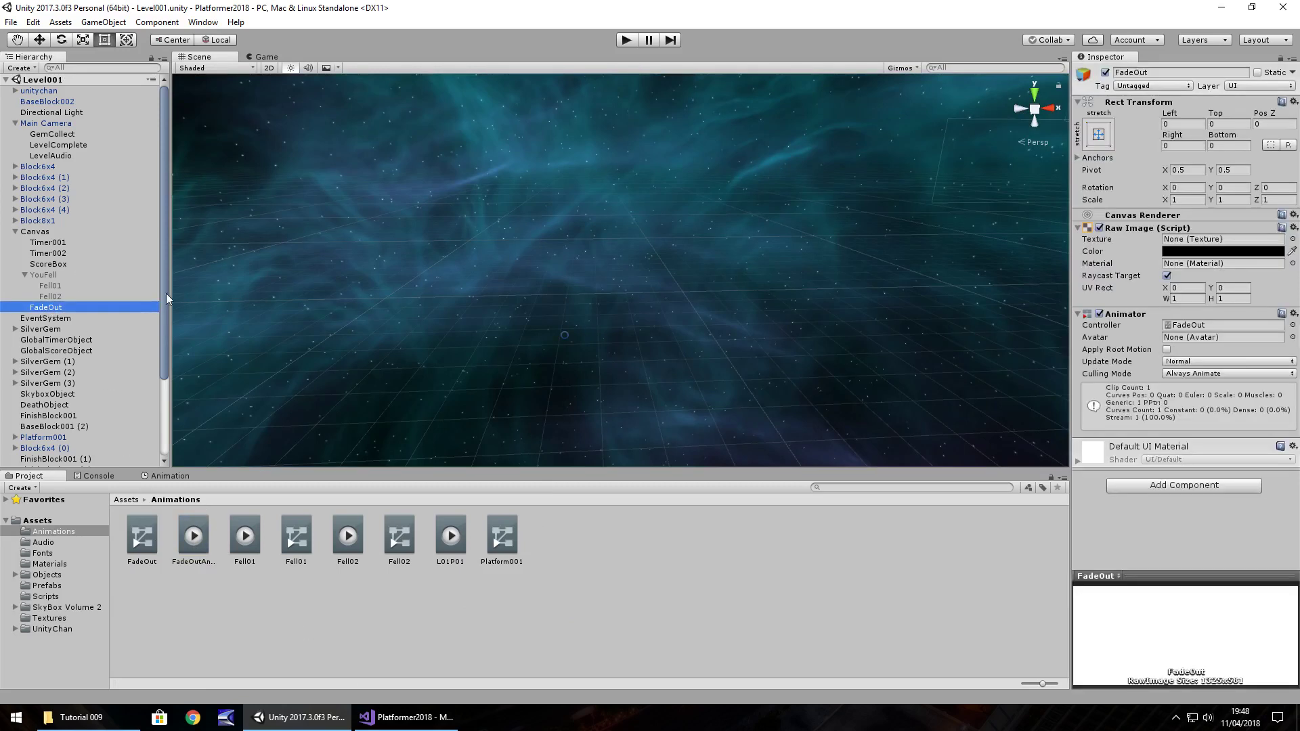
{"action": "left_click", "coordinate": [1105, 71]}
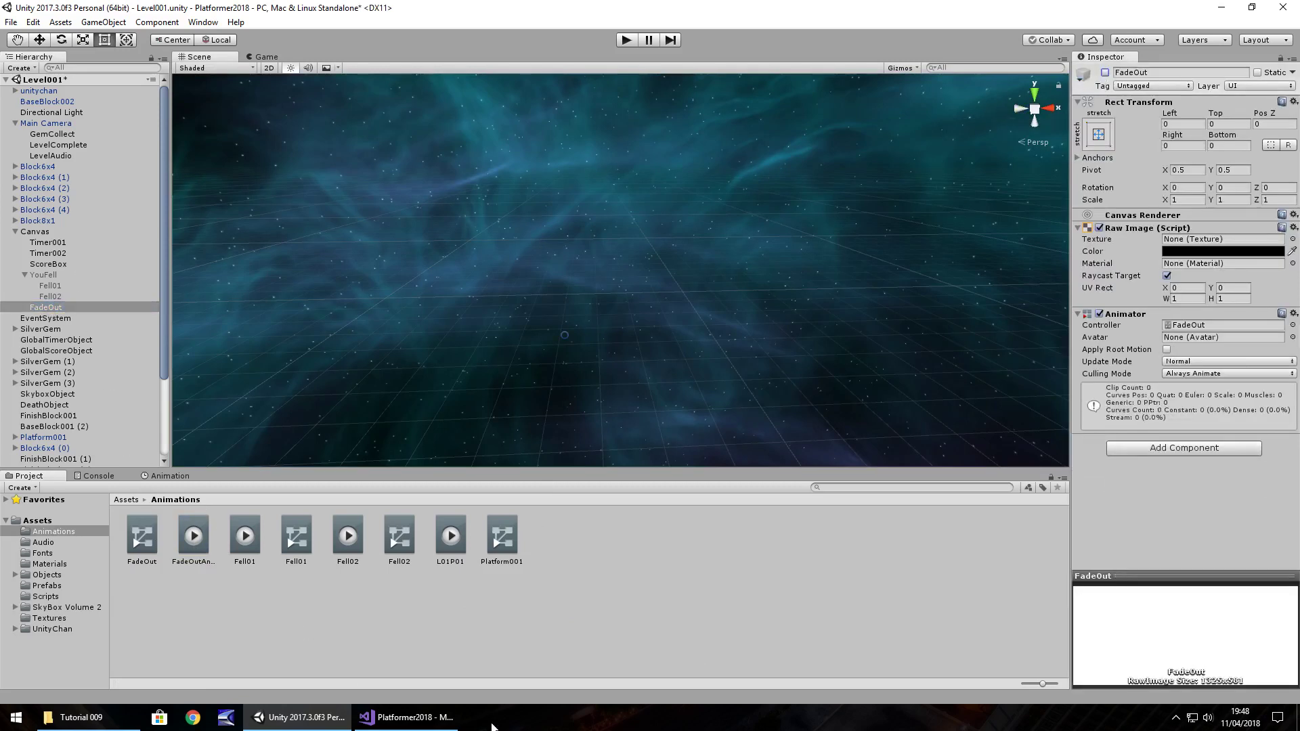
Step: Switch to Visual Studio and declare "public GameObject fadeOut;" below the LevelAudio variable in the LevelDeath script
{"action": "left_click", "coordinate": [433, 717]}
{"action": "left_click", "coordinate": [449, 203]}
{"action": "key", "text": "Return"}
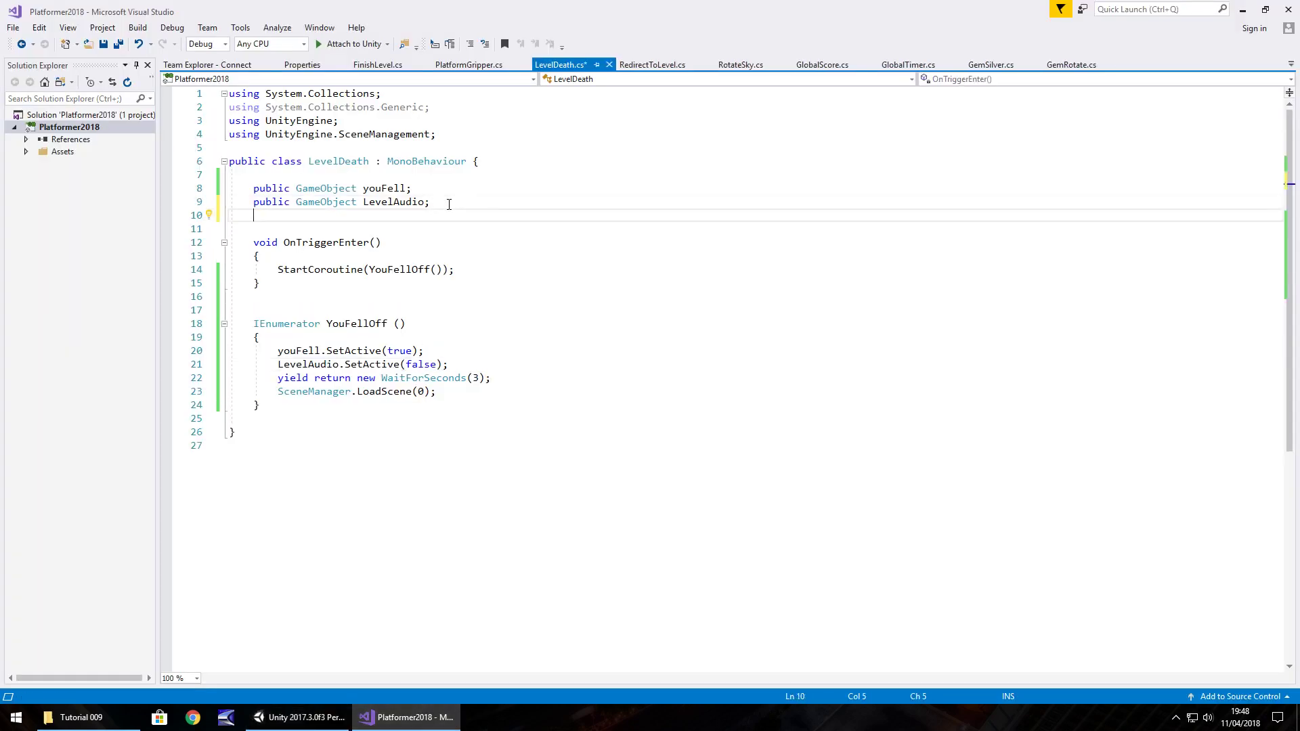
{"action": "type", "text": "public GameObject fade"}
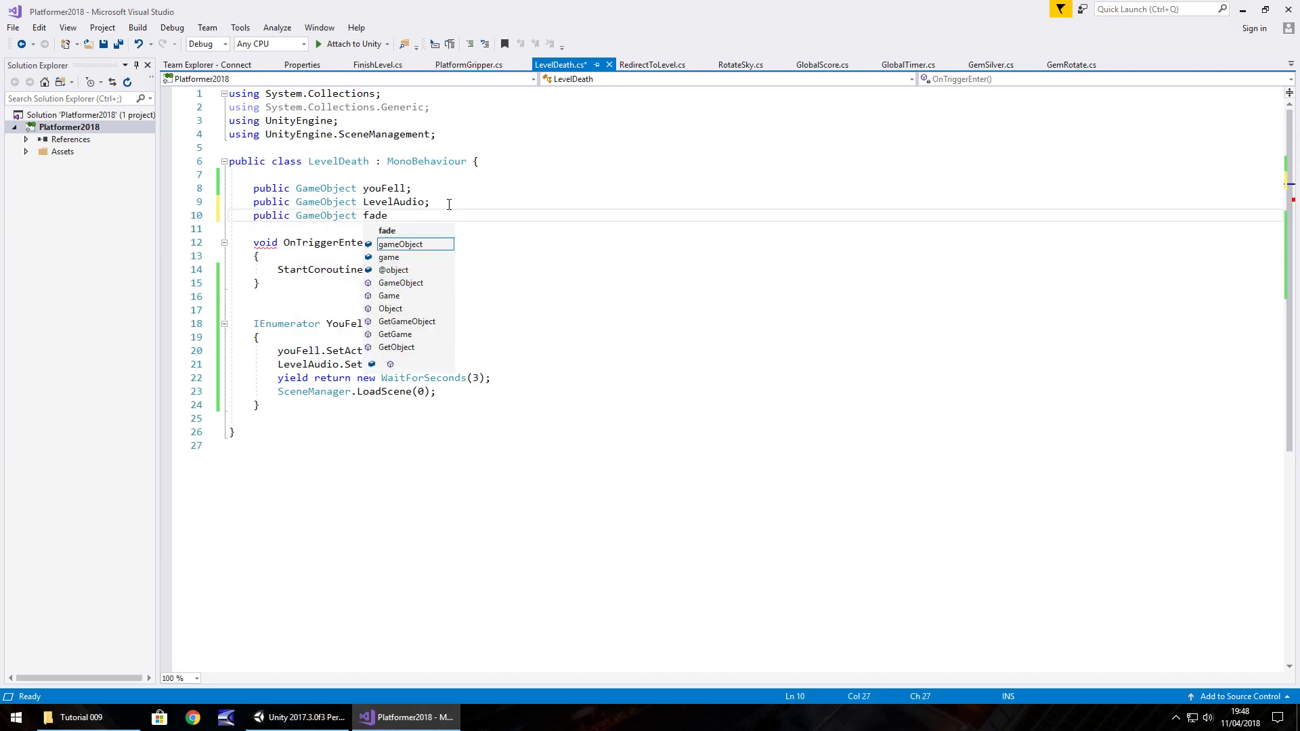
{"action": "type", "text": "Out;"}
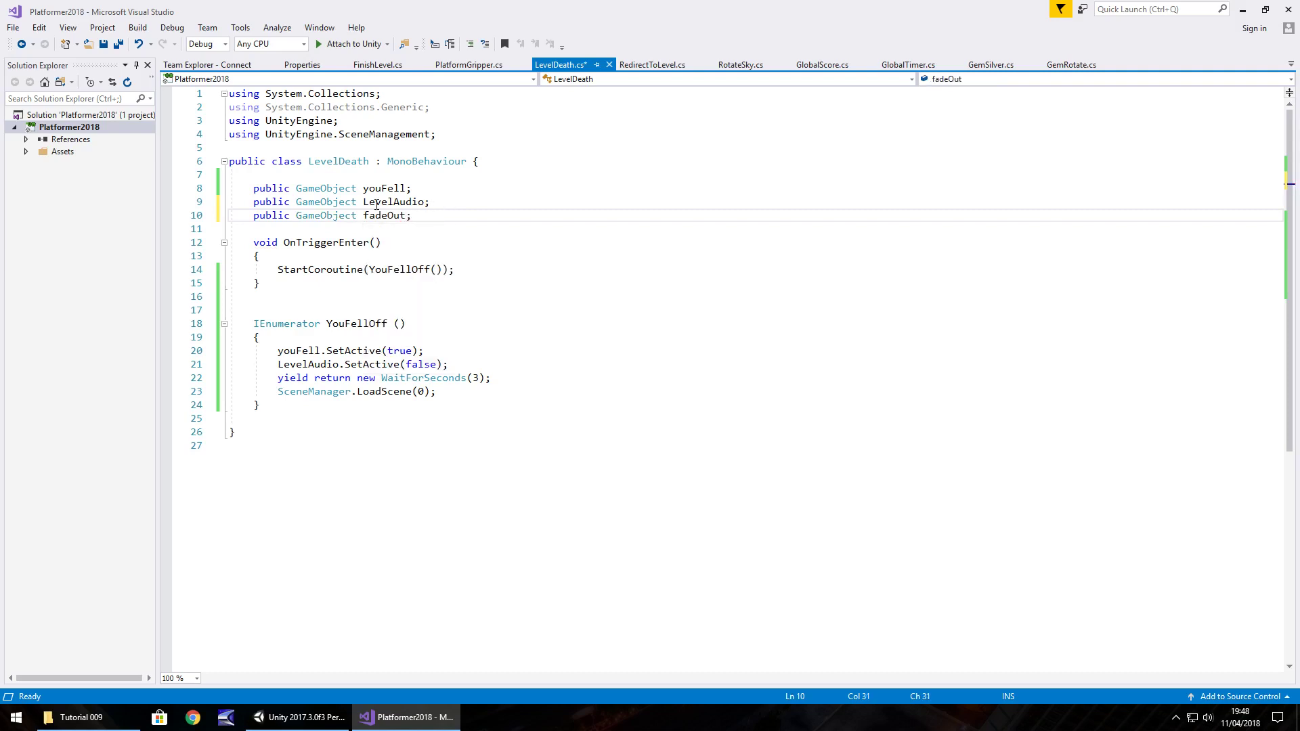
Step: Rename the LevelAudio variable to levelAudio in its declaration and in the YouFellOff coroutine
{"action": "left_click", "coordinate": [372, 203]}
{"action": "key", "text": "BackSpace"}
{"action": "type", "text": "l"}
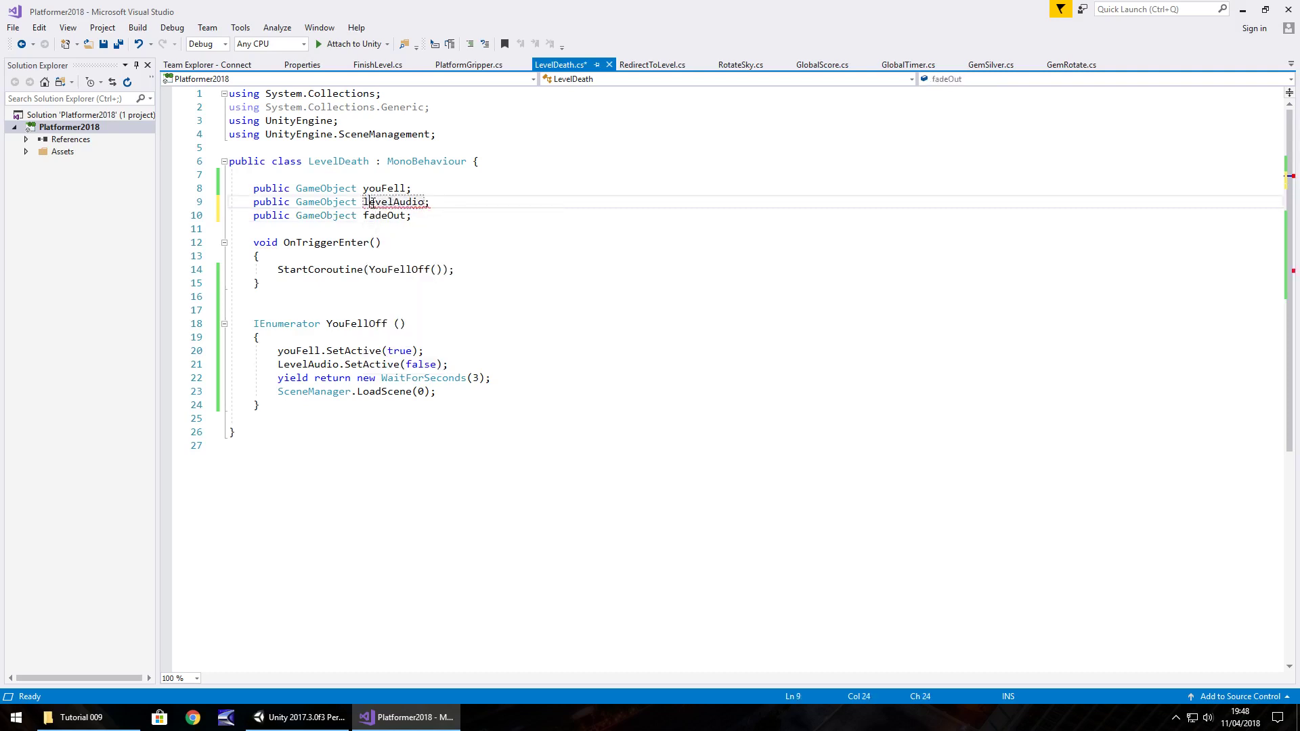
{"action": "left_click", "coordinate": [284, 365]}
{"action": "key", "text": "BackSpace"}
{"action": "type", "text": "l"}
{"action": "left_click", "coordinate": [463, 364]}
{"action": "key", "text": "Return"}
{"action": "type", "text": "fade"}
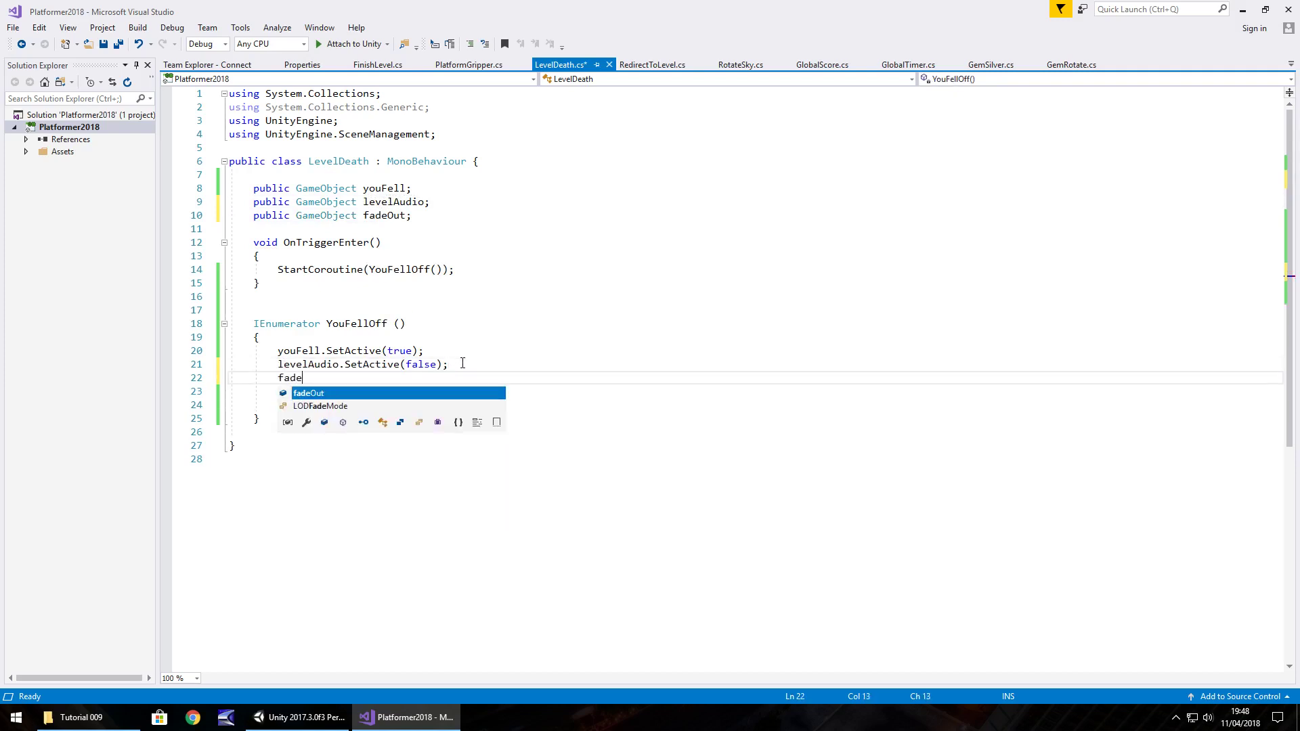
{"action": "type", "text": "Out.Se"}
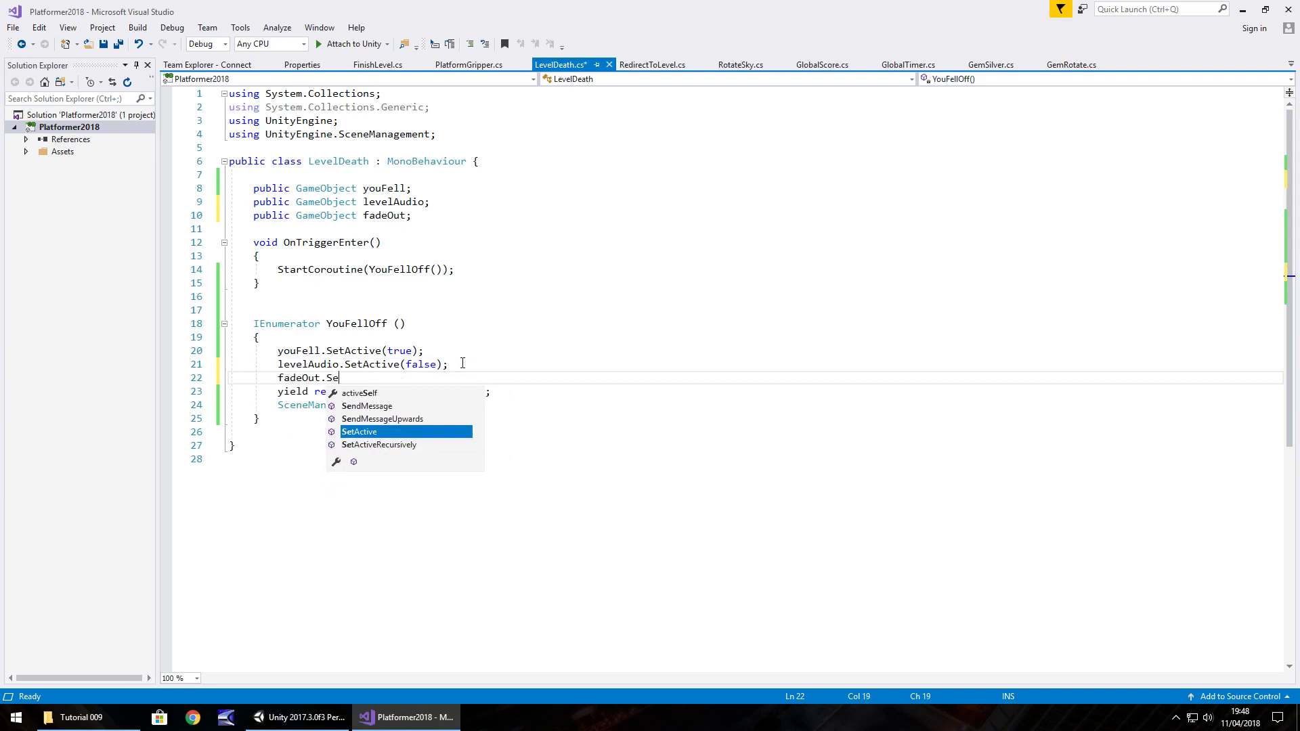
{"action": "left_click_drag", "start_coordinate": [380, 377], "coordinate": [231, 379]}
{"action": "key", "text": "BackSpace"}
{"action": "key", "text": "BackSpace"}
Step: Set the WaitForSeconds delay in the YouFellOff coroutine to 2
{"action": "left_click", "coordinate": [474, 378]}
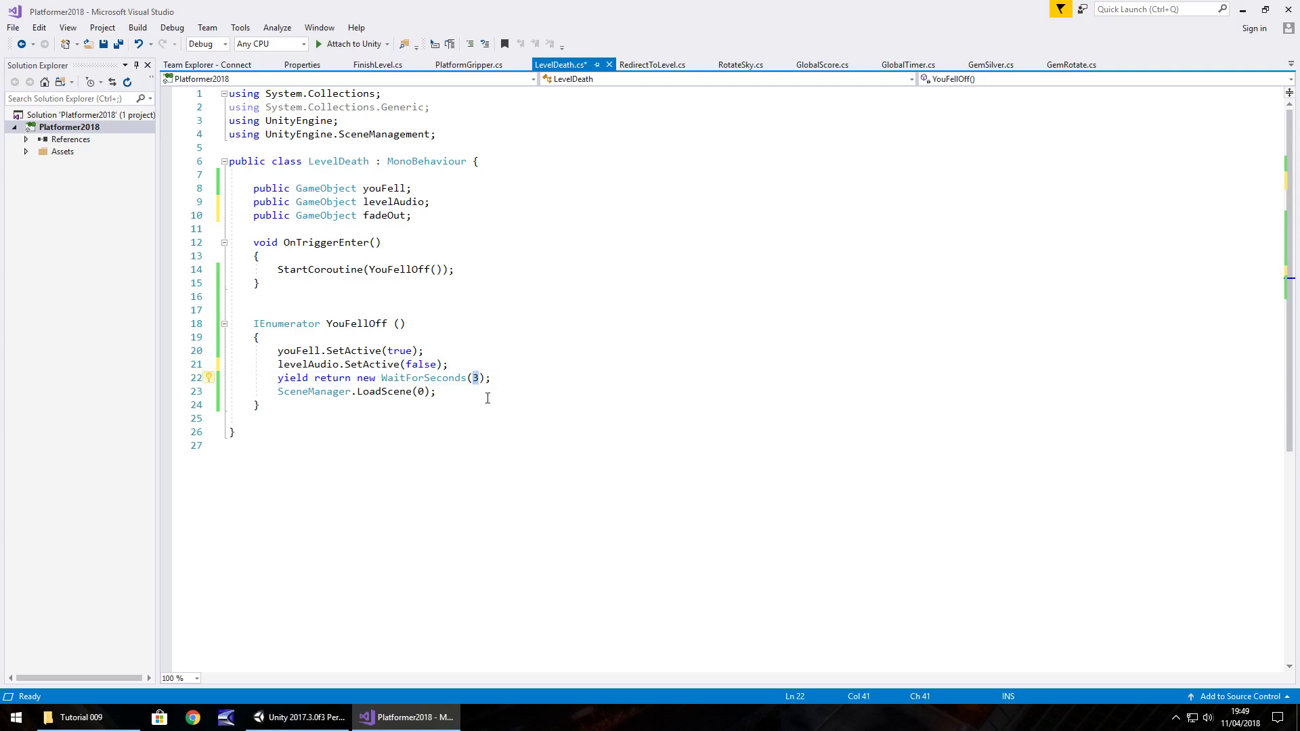
{"action": "key", "text": "Delete"}
{"action": "type", "text": "2"}
Step: Add the line "fadeOut.SetActive(true);" directly after the WaitForSeconds line in YouFellOff
{"action": "left_click", "coordinate": [499, 378]}
{"action": "key", "text": "Return"}
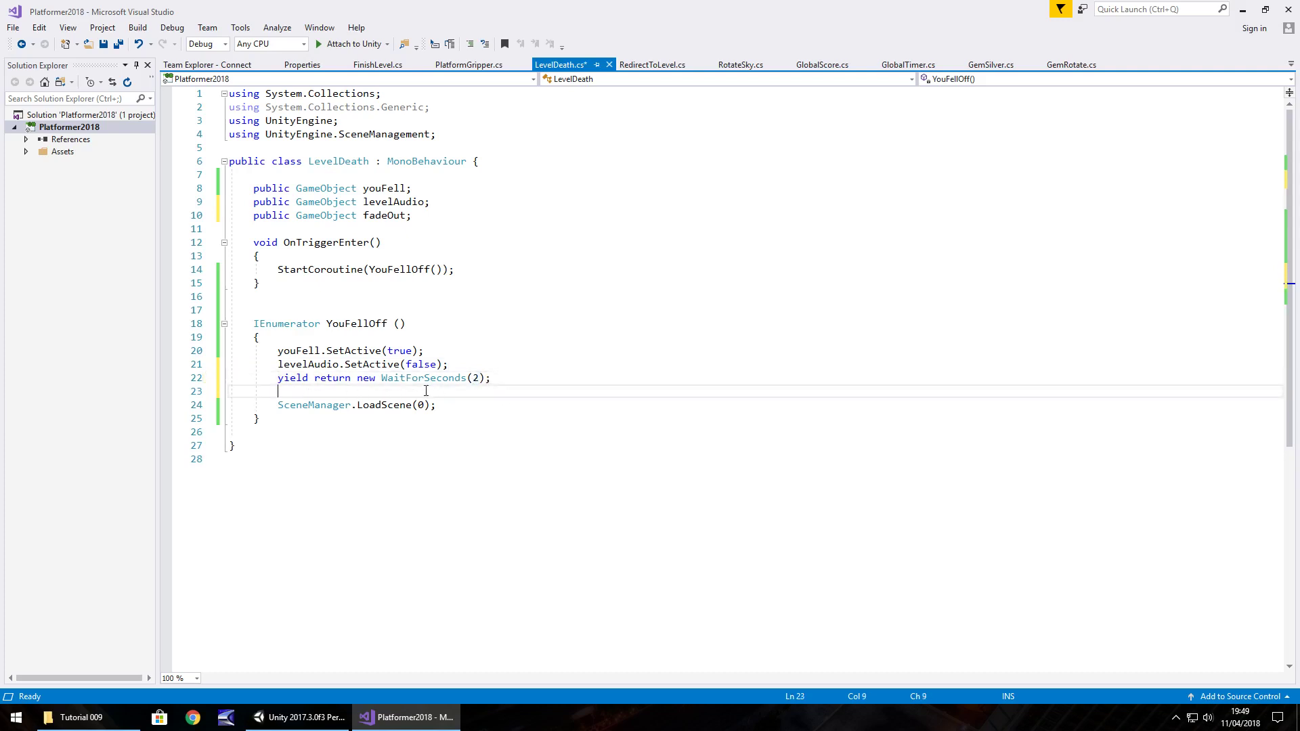
{"action": "type", "text": "fadeOut.S"}
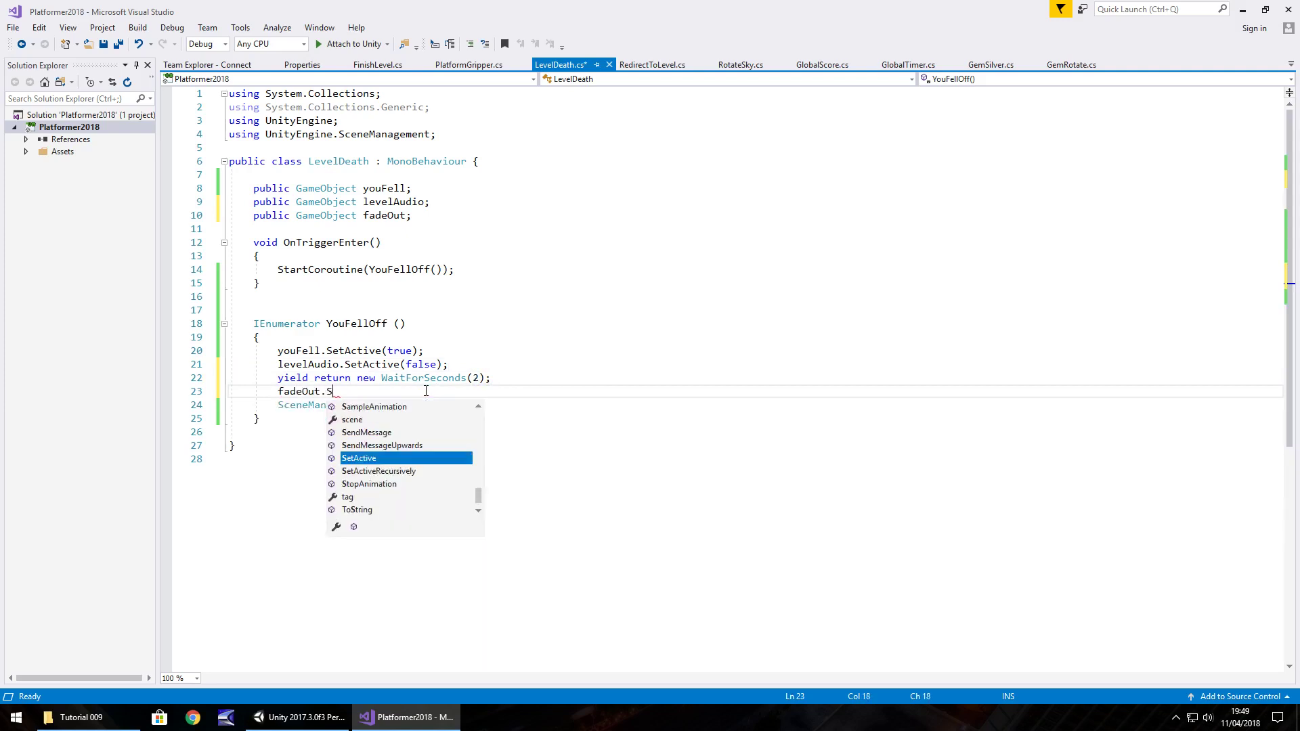
{"action": "type", "text": "etActive("}
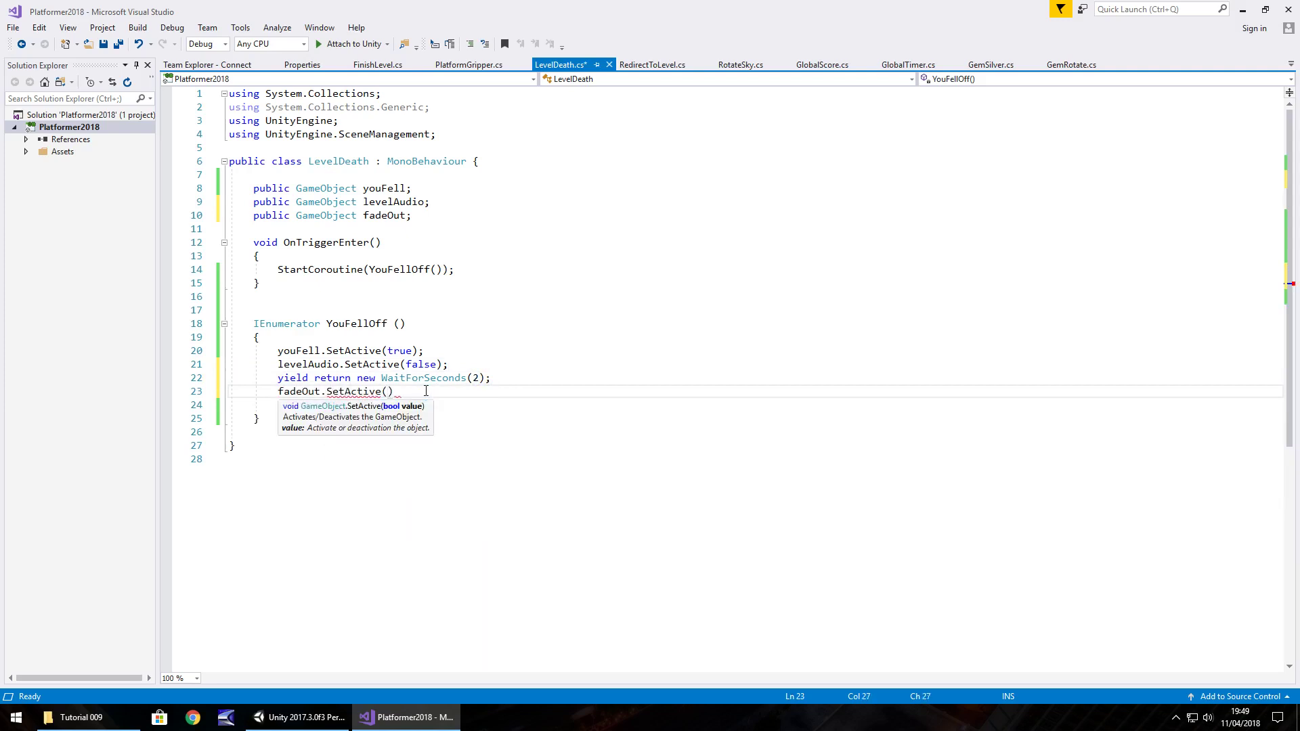
{"action": "type", "text": "true);"}
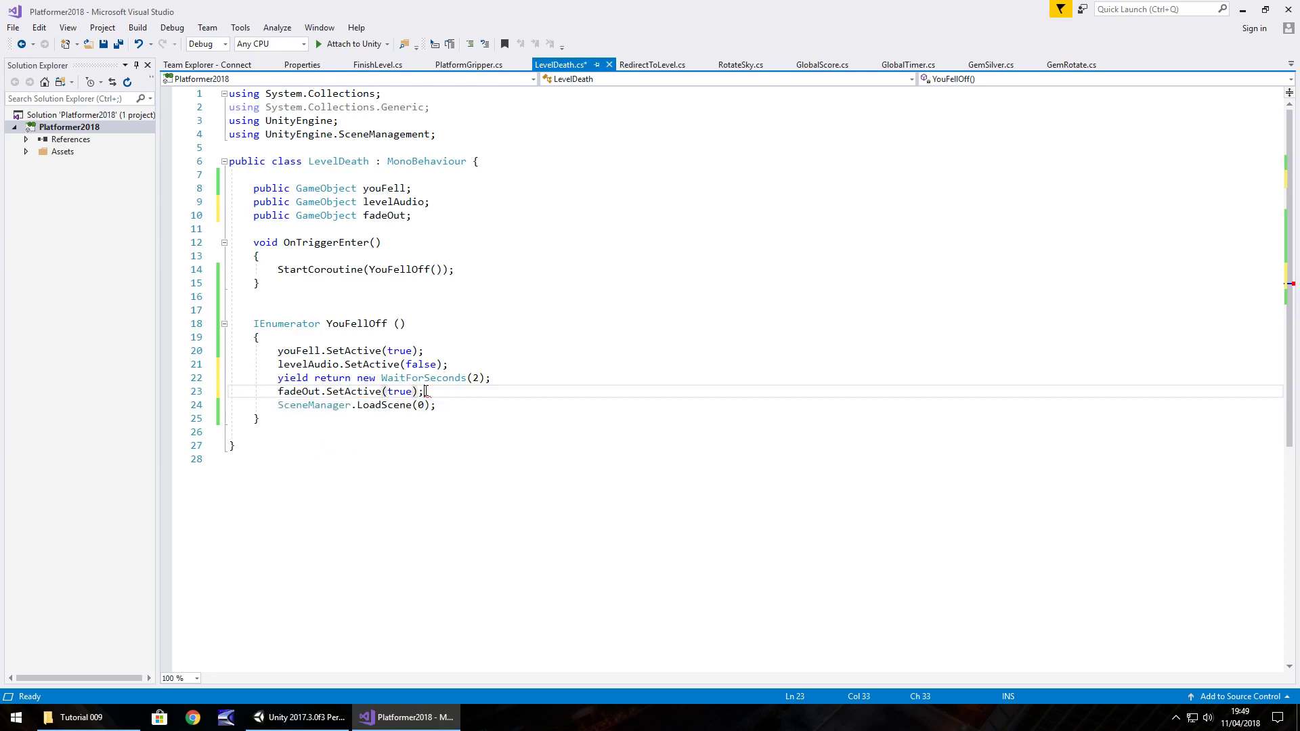
Step: Copy the "yield return new WaitForSeconds(2);" line to a new line between fadeOut.SetActive and SceneManager.LoadScene
{"action": "key", "text": "Return"}
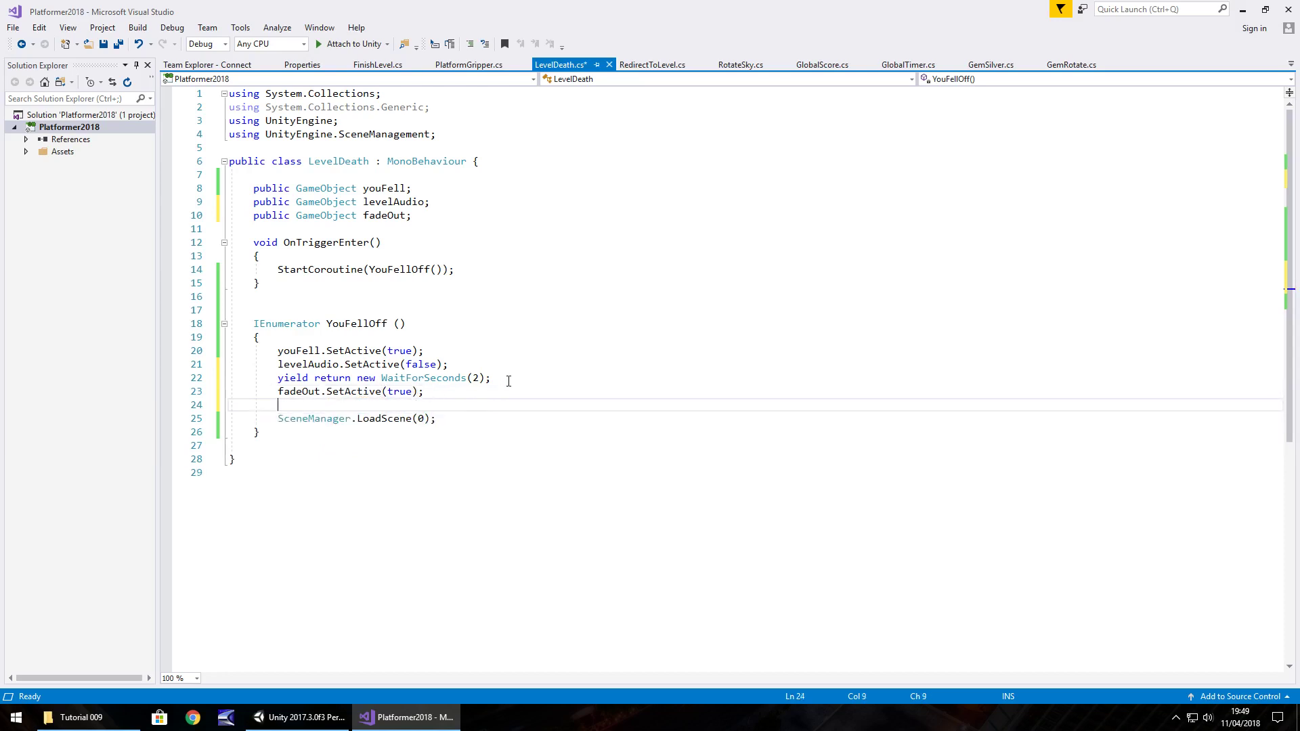
{"action": "left_click_drag", "start_coordinate": [492, 378], "coordinate": [279, 379]}
{"action": "key", "text": "ctrl+c"}
{"action": "left_click", "coordinate": [474, 405]}
{"action": "key", "text": "ctrl+v"}
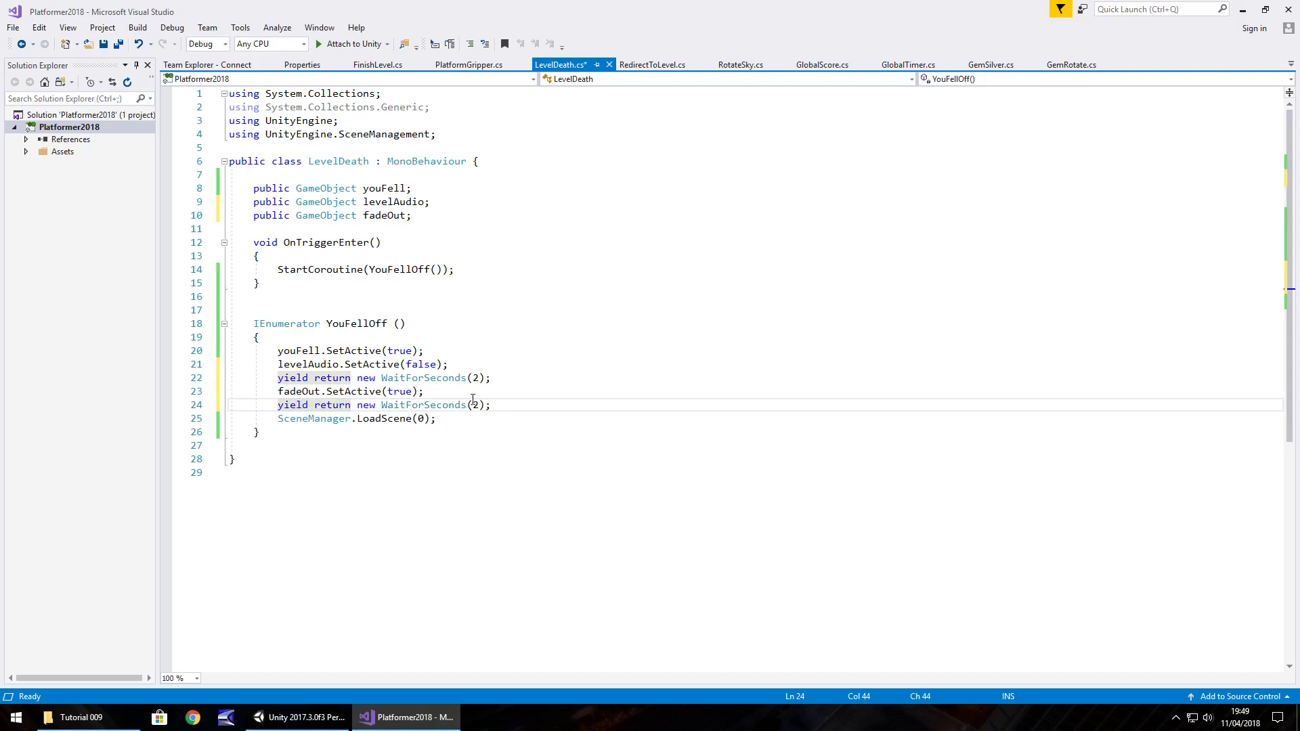
Step: Set the WaitForSeconds delay before SceneManager.LoadScene to 1 and save the LevelDeath script
{"action": "double_click", "coordinate": [476, 405]}
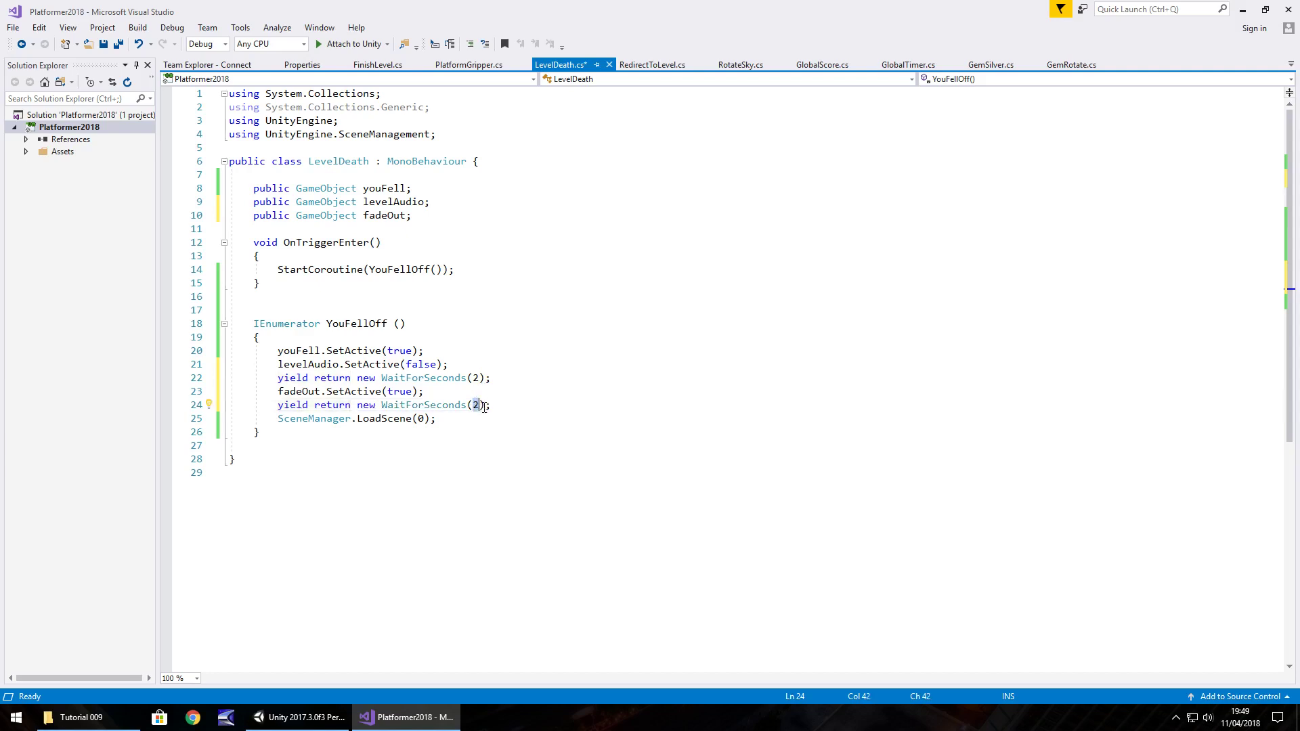
{"action": "type", "text": "1"}
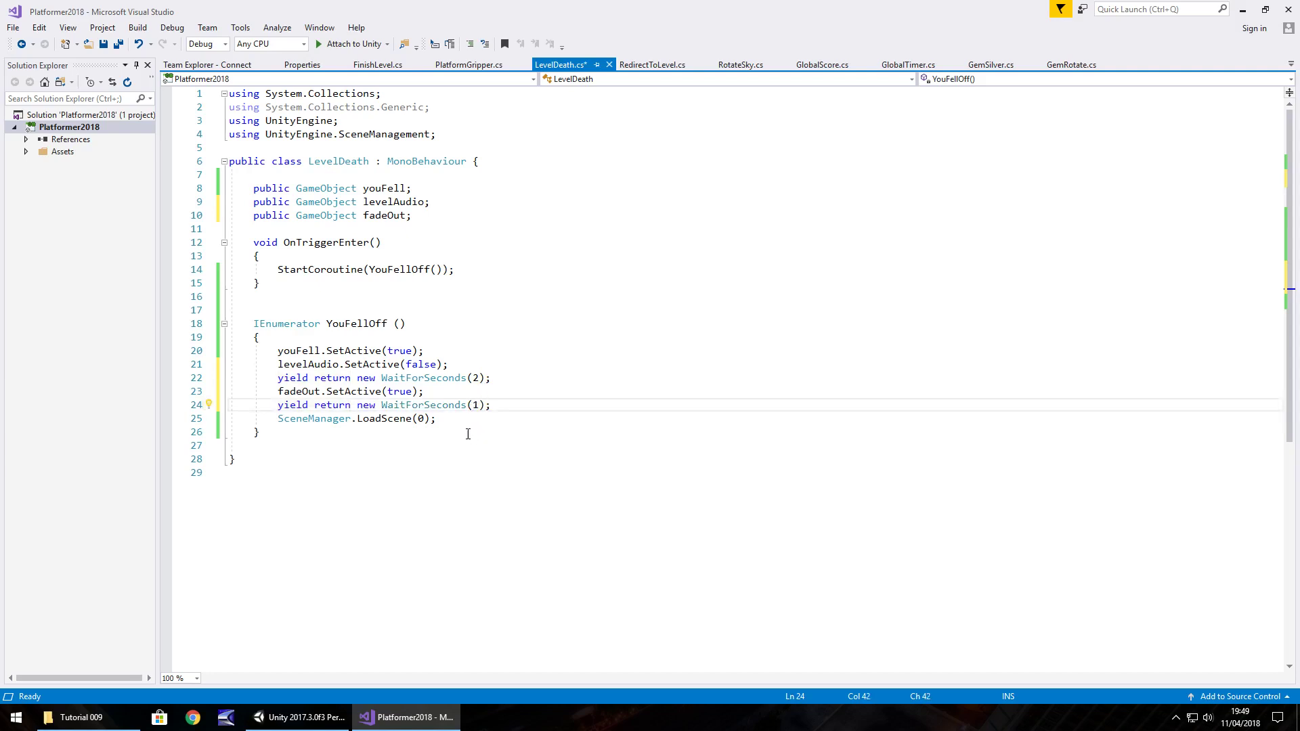
{"action": "key", "text": "ctrl+s"}
Step: In Unity, assign FadeOut and LevelAudio to the matching fields of DeathObject's Level Death script and save the scene
{"action": "left_click", "coordinate": [298, 717]}
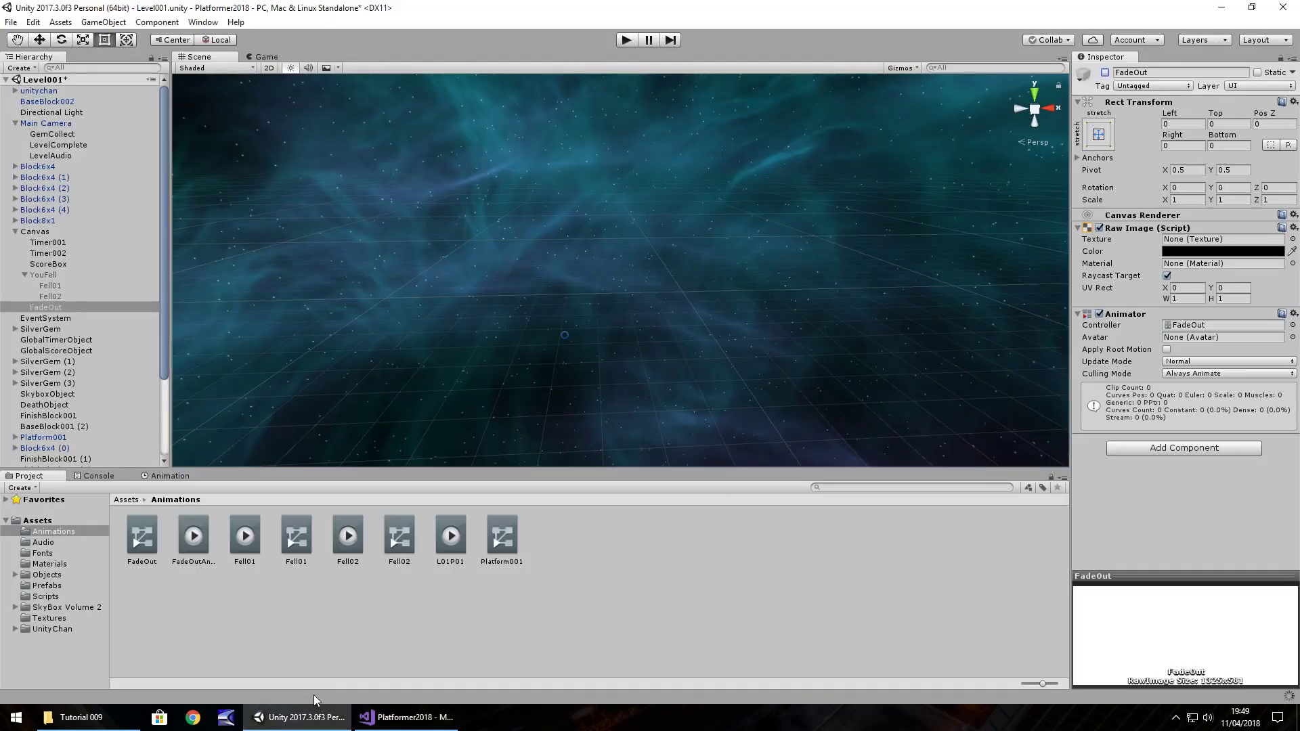
{"action": "left_click", "coordinate": [64, 405]}
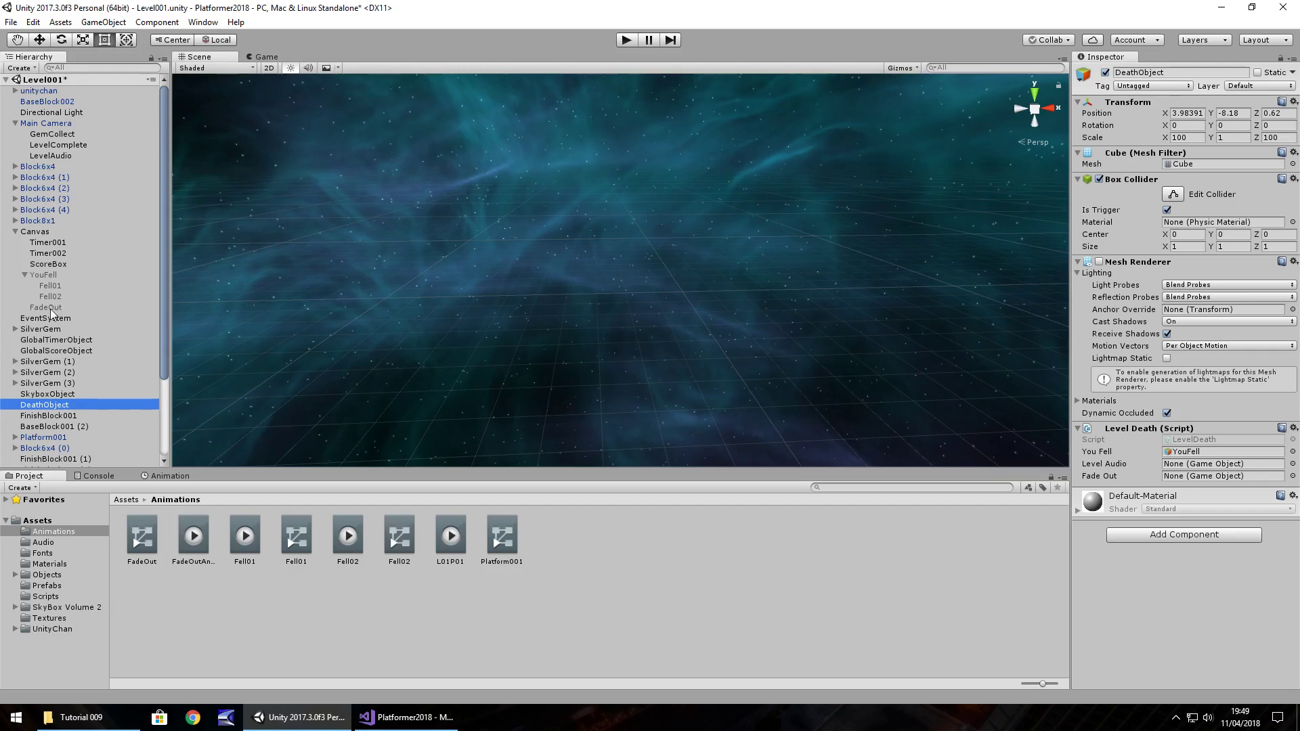
{"action": "left_click_drag", "start_coordinate": [47, 308], "coordinate": [1202, 479]}
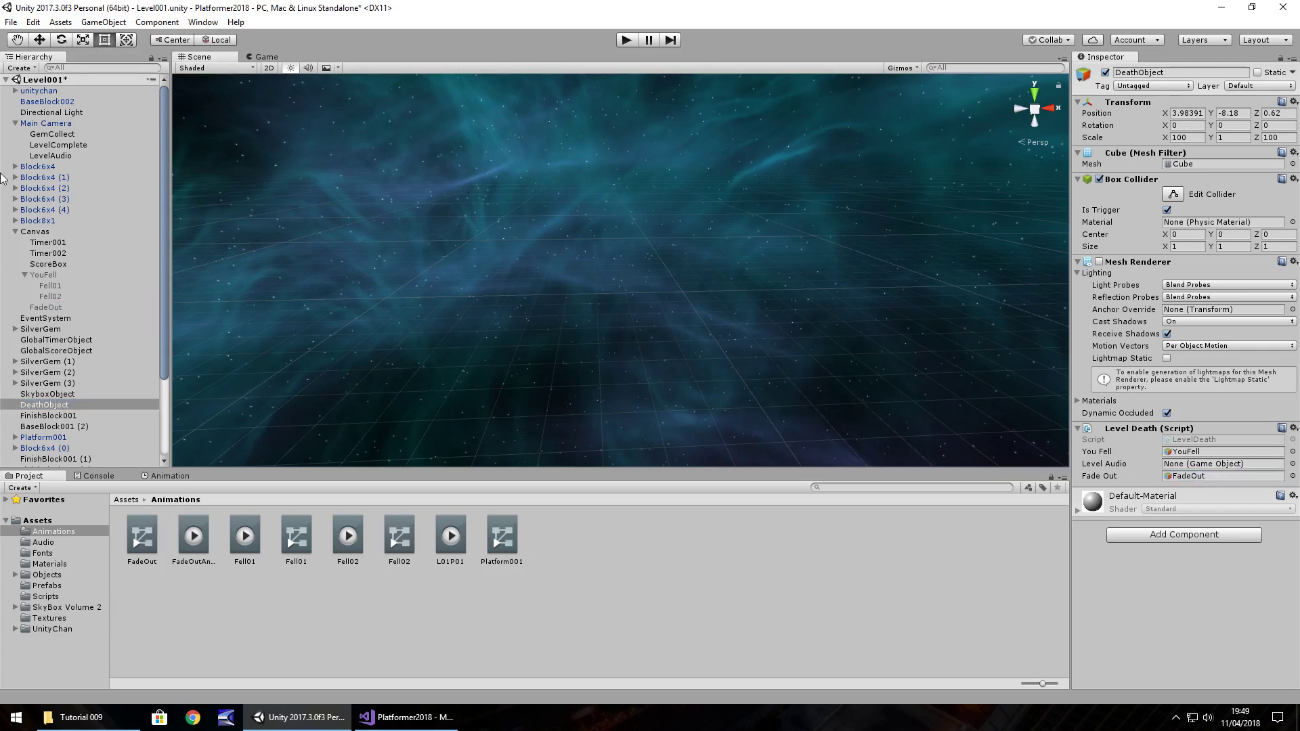
{"action": "left_click_drag", "start_coordinate": [58, 156], "coordinate": [1216, 464]}
{"action": "key", "text": "ctrl+s"}
Step: Play-test the level by moving the character off the edge to check the death sequence, and stop play mode
{"action": "left_click", "coordinate": [627, 40]}
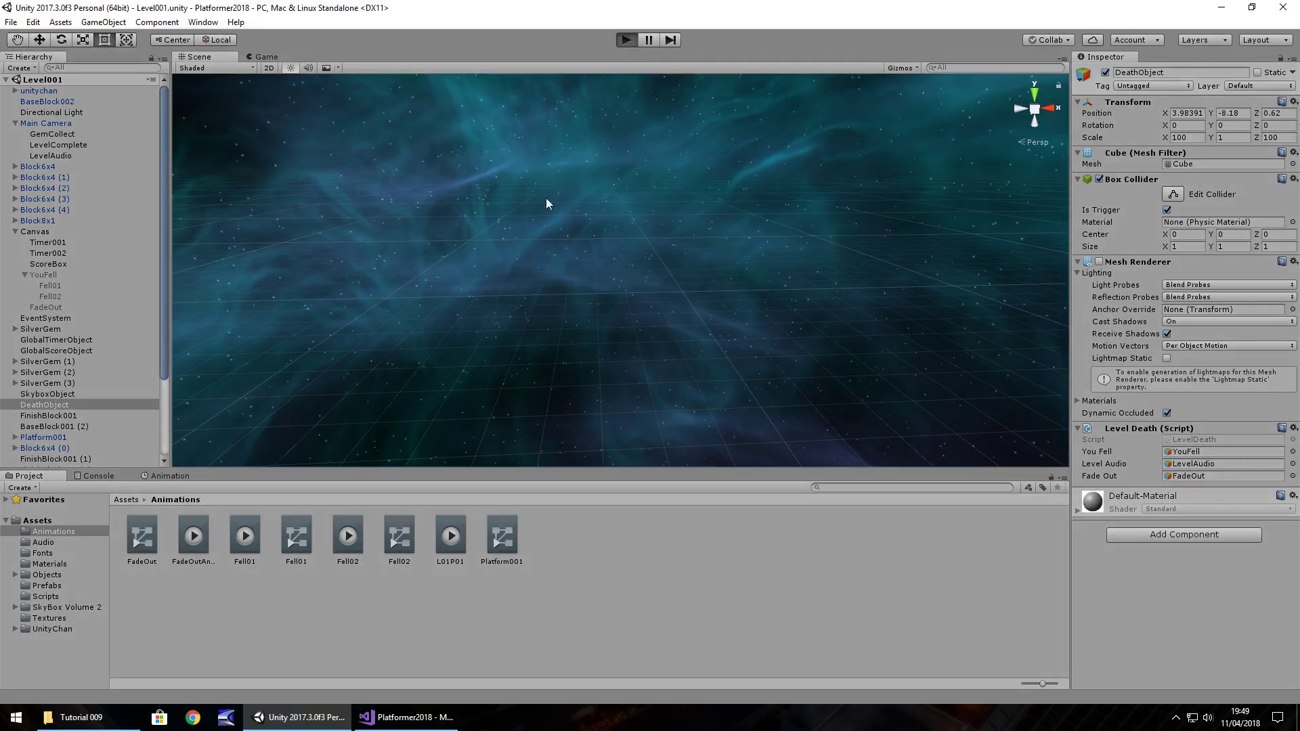
{"action": "key", "text": "Right"}
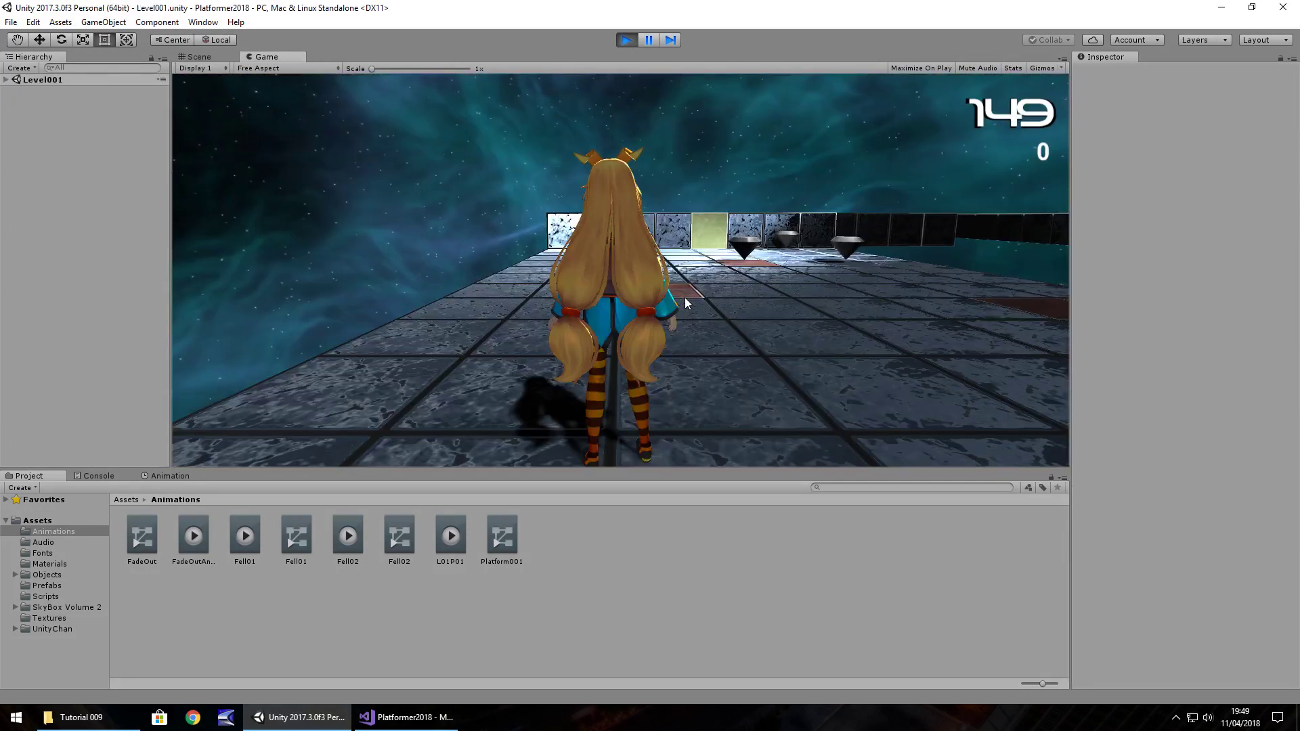
{"action": "key", "text": "ctrl+p"}
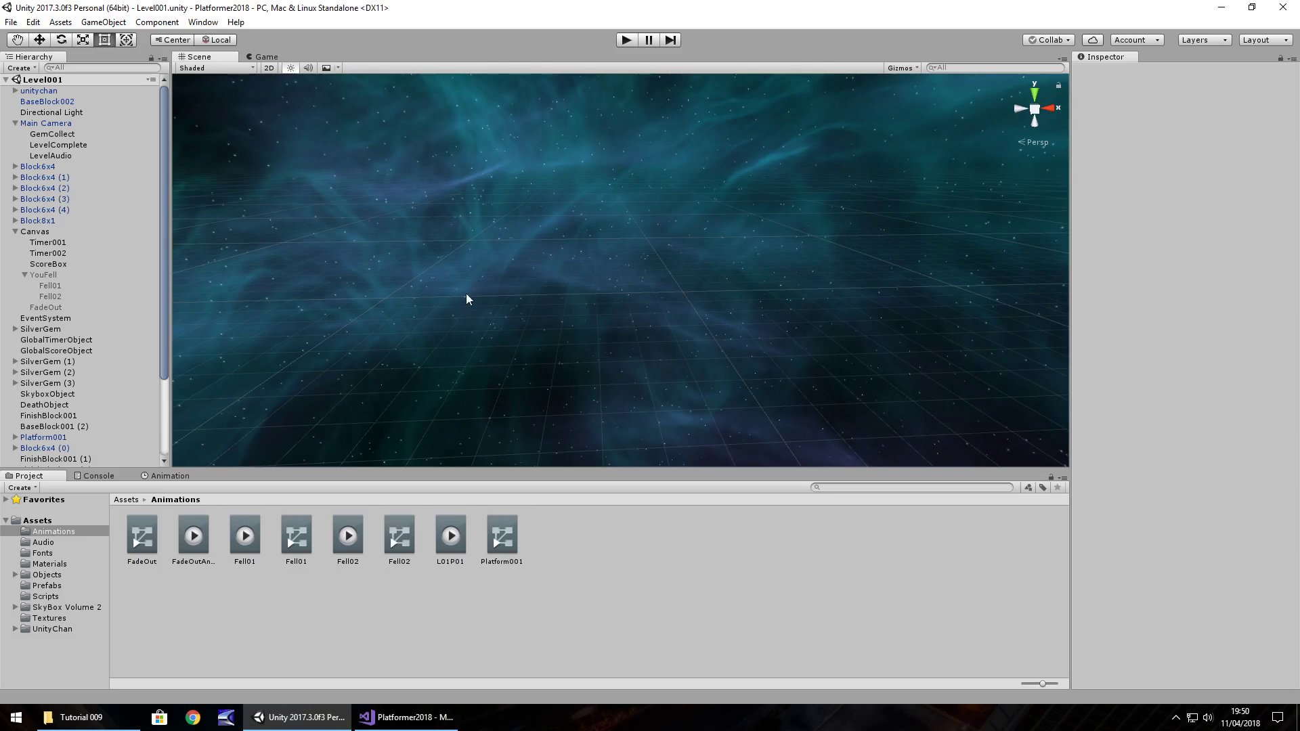
Step: Focus the scene view on FinishGameTrigger and open its FinishLevel script for editing
{"action": "right_click_drag", "start_coordinate": [324, 306], "coordinate": [385, 365]}
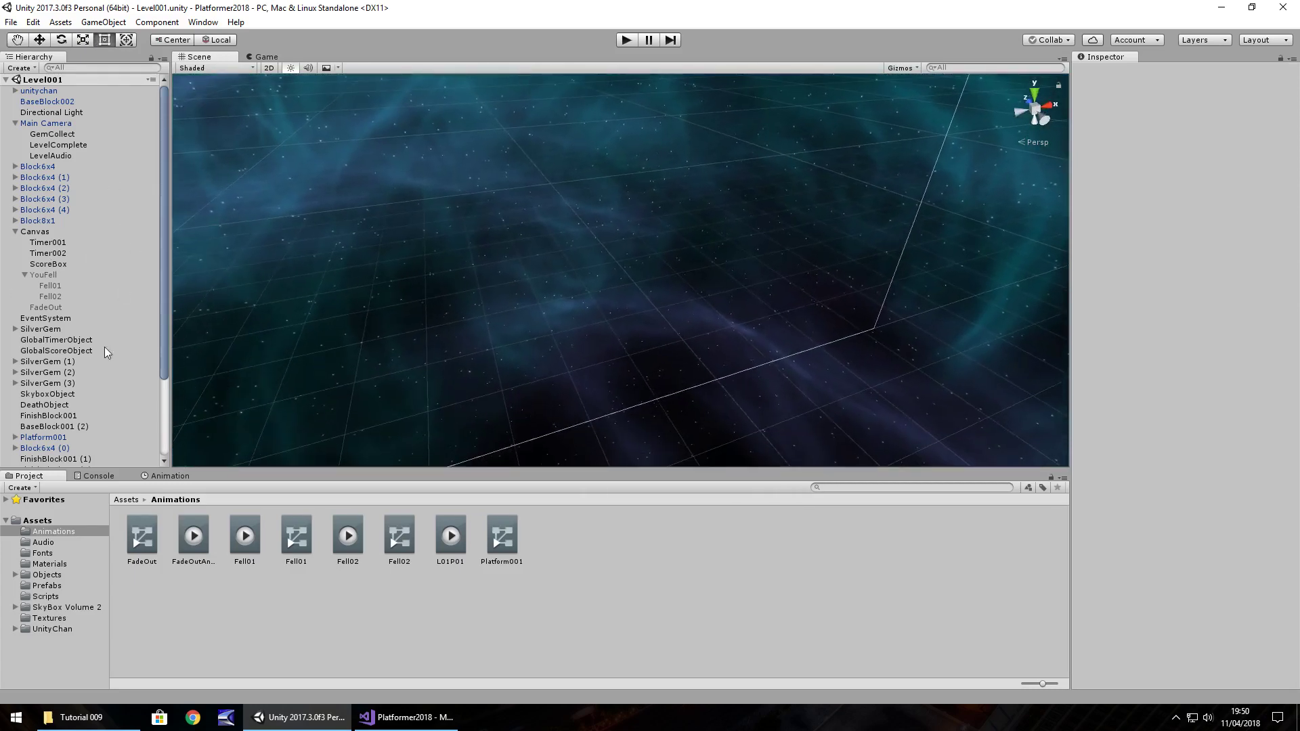
{"action": "scroll", "coordinate": [104, 348], "scroll_direction": "down", "scroll_amount": 5}
{"action": "double_click", "coordinate": [50, 461]}
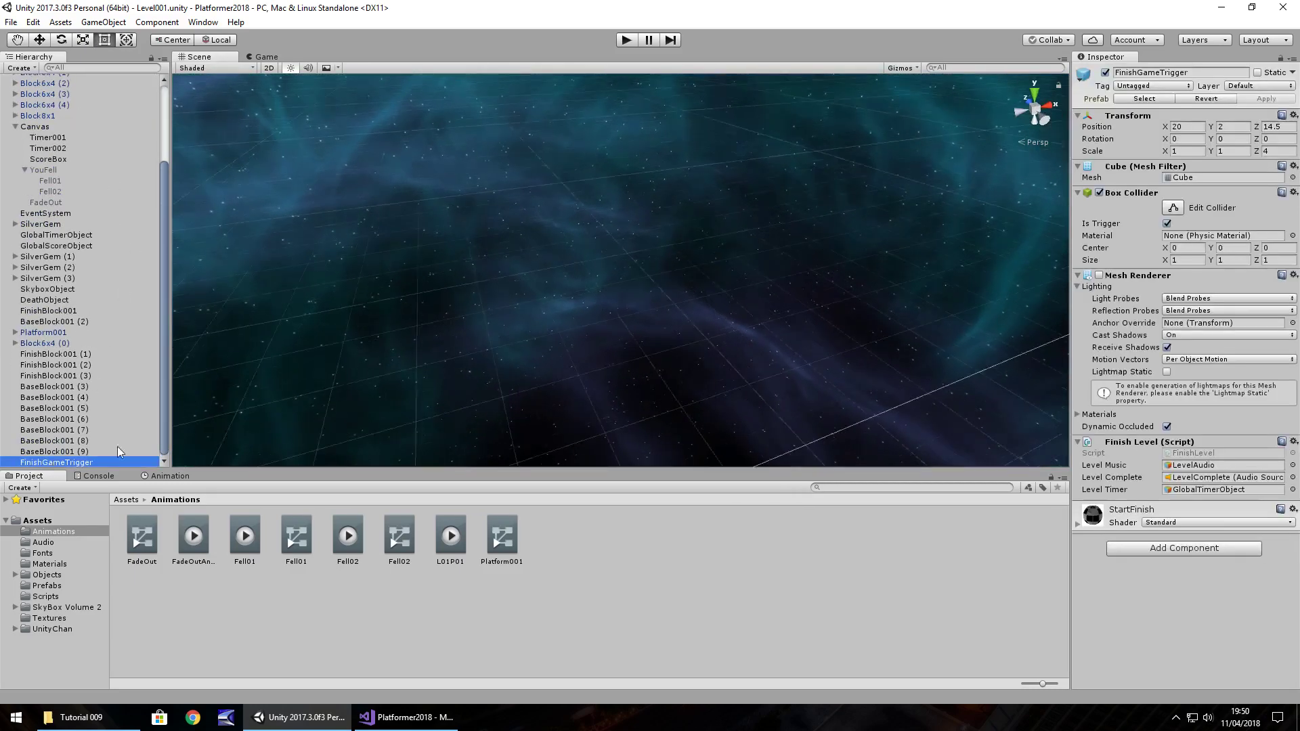
{"action": "left_click", "coordinate": [39, 39]}
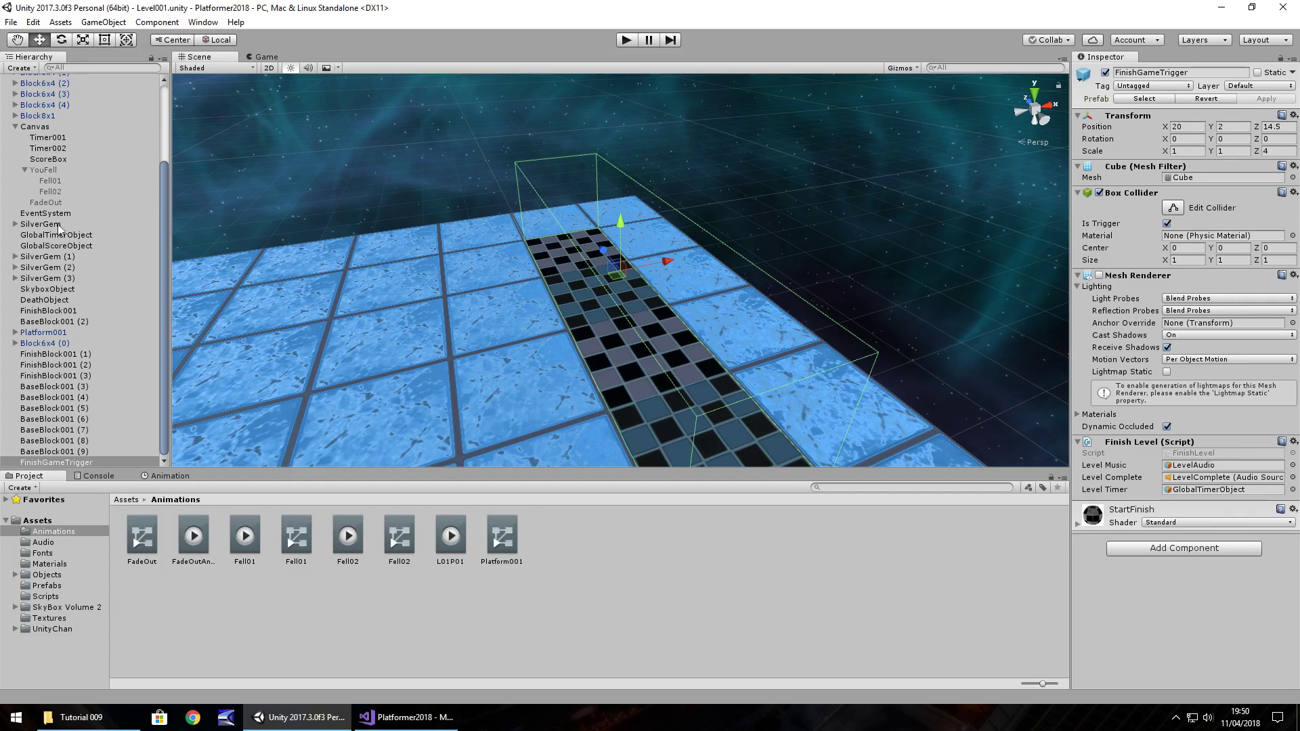
{"action": "left_click", "coordinate": [53, 462]}
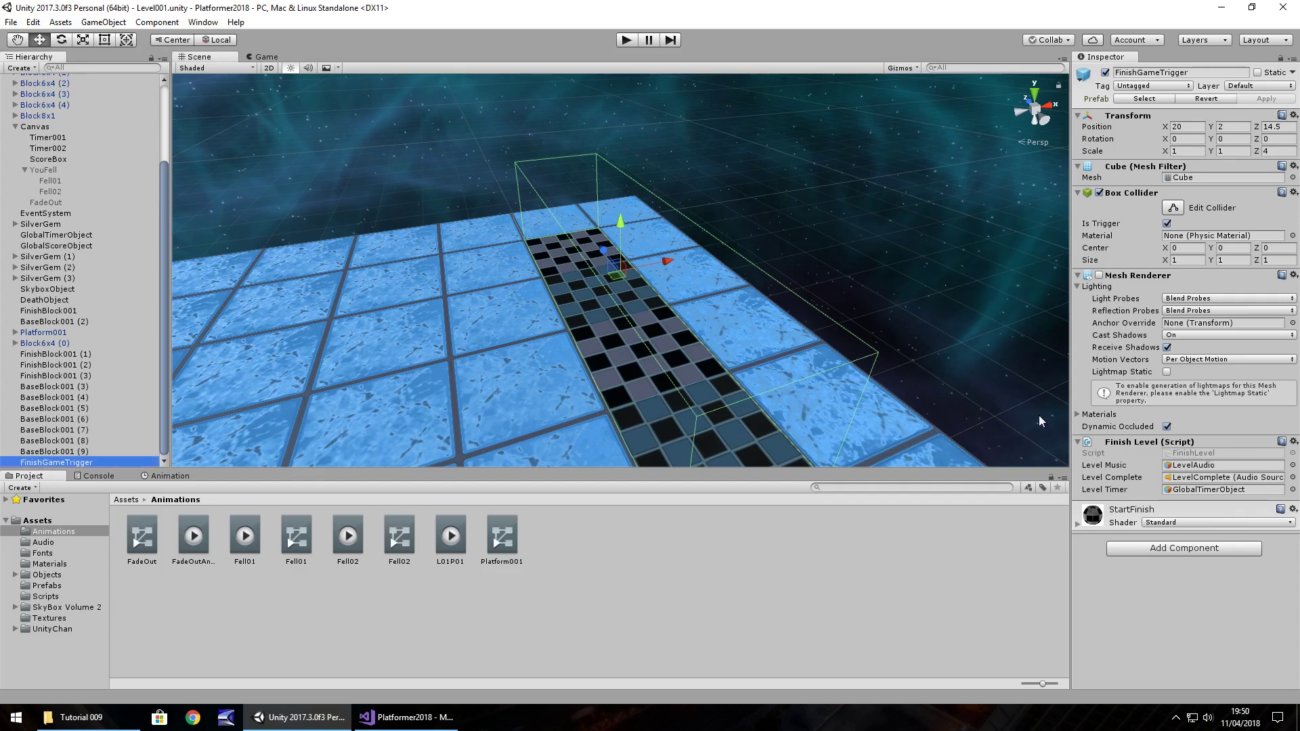
{"action": "double_click", "coordinate": [1204, 455]}
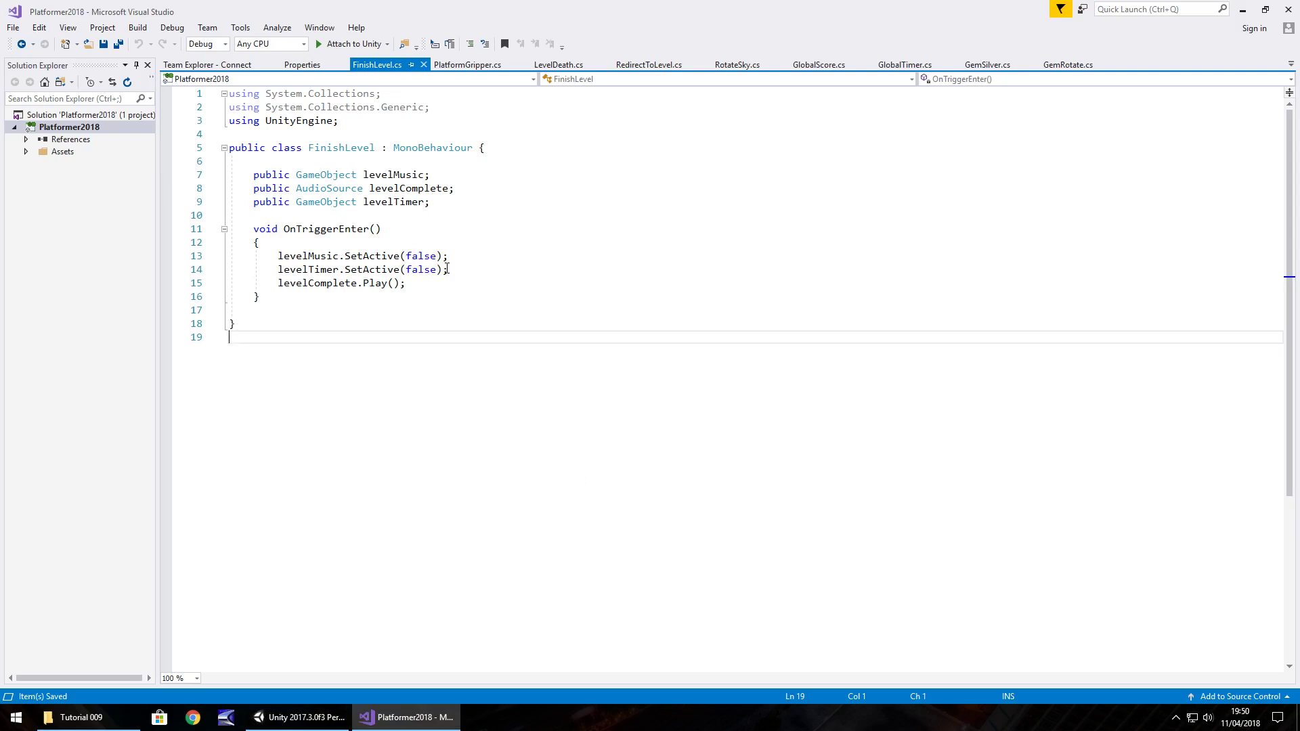
Step: Declare "public GameObject timeLeft;" on a new line below the levelTimer variable
{"action": "left_click", "coordinate": [447, 200]}
{"action": "key", "text": "Return"}
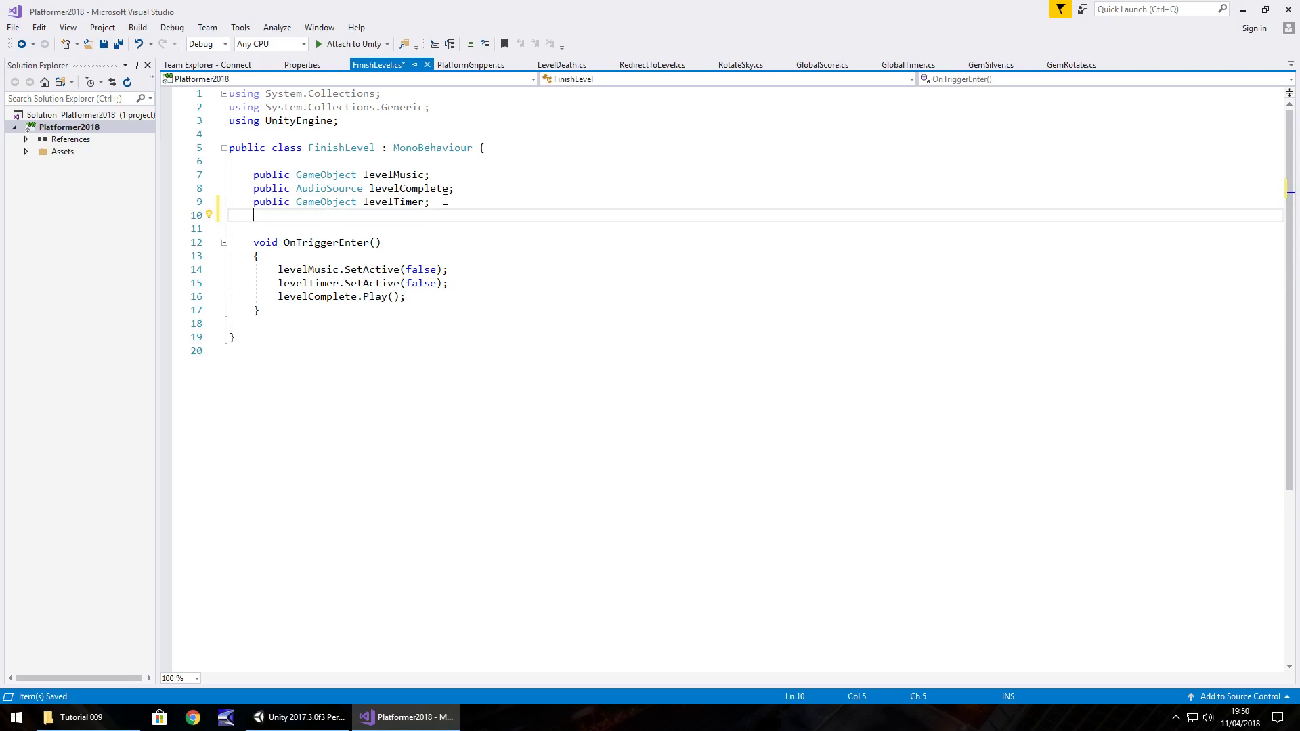
{"action": "type", "text": "public GameObject "}
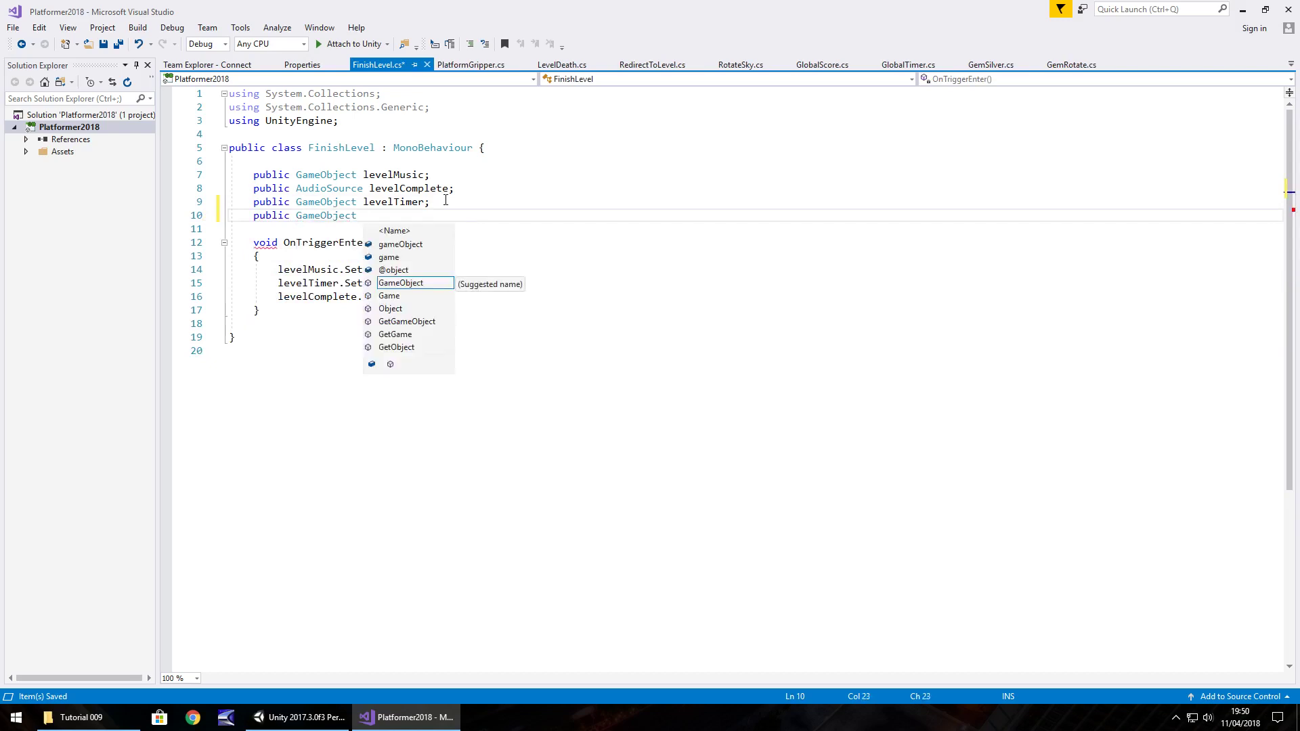
{"action": "type", "text": "Tim"}
{"action": "key", "text": "BackSpace"}
{"action": "key", "text": "BackSpace"}
{"action": "key", "text": "BackSpace"}
{"action": "type", "text": "timeLeft;"}
{"action": "key", "text": "Return"}
Step: Declare "public GameObject theScore;" on the line below timeLeft
{"action": "type", "text": "public GameO"}
{"action": "type", "text": "nbje"}
{"action": "key", "text": "BackSpace"}
{"action": "key", "text": "BackSpace"}
{"action": "key", "text": "BackSpace"}
{"action": "key", "text": "BackSpace"}
{"action": "type", "text": "bject"}
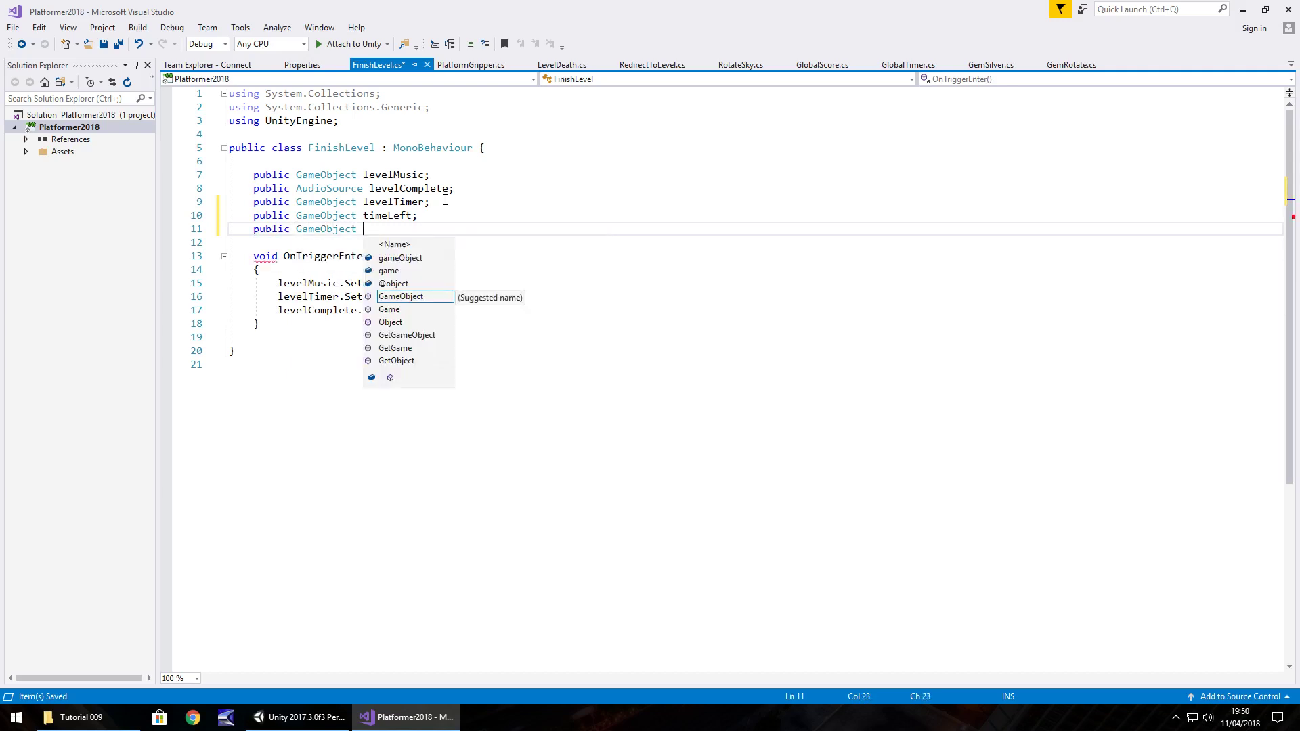
{"action": "type", "text": " theSc"}
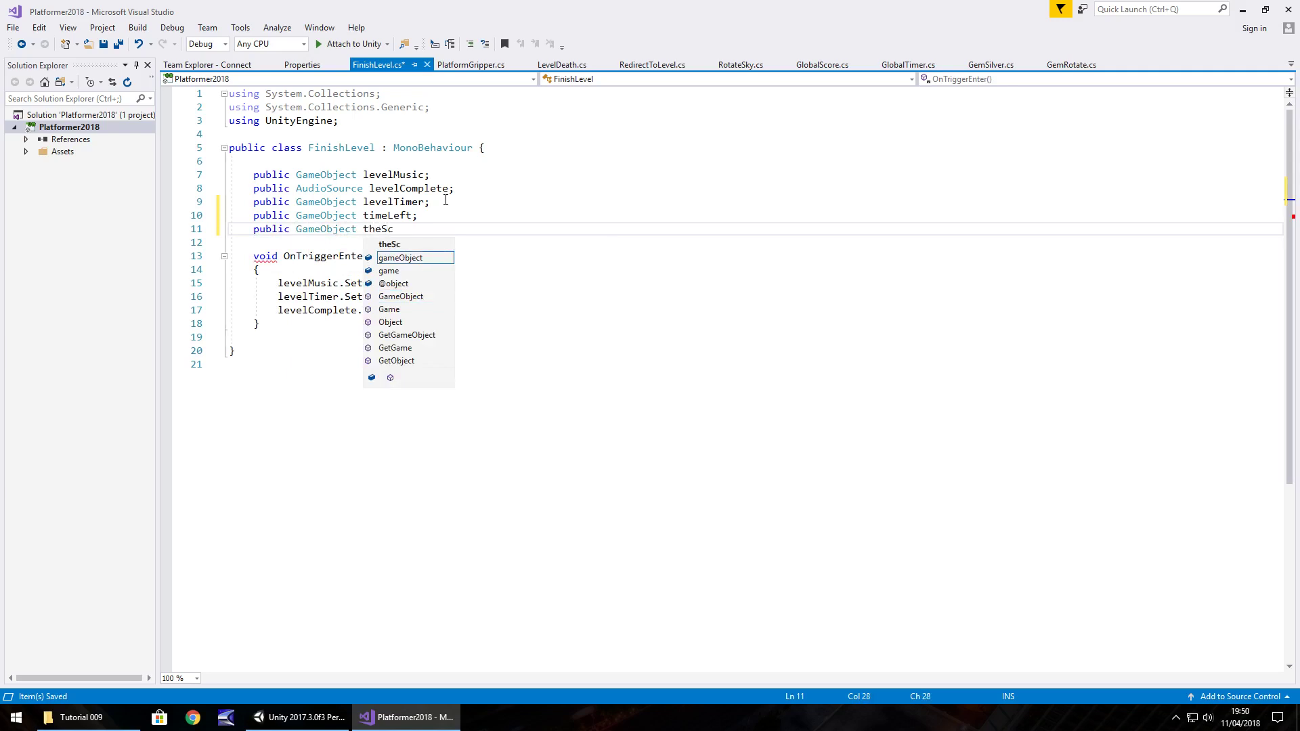
{"action": "type", "text": "ore;"}
{"action": "key", "text": "Return"}
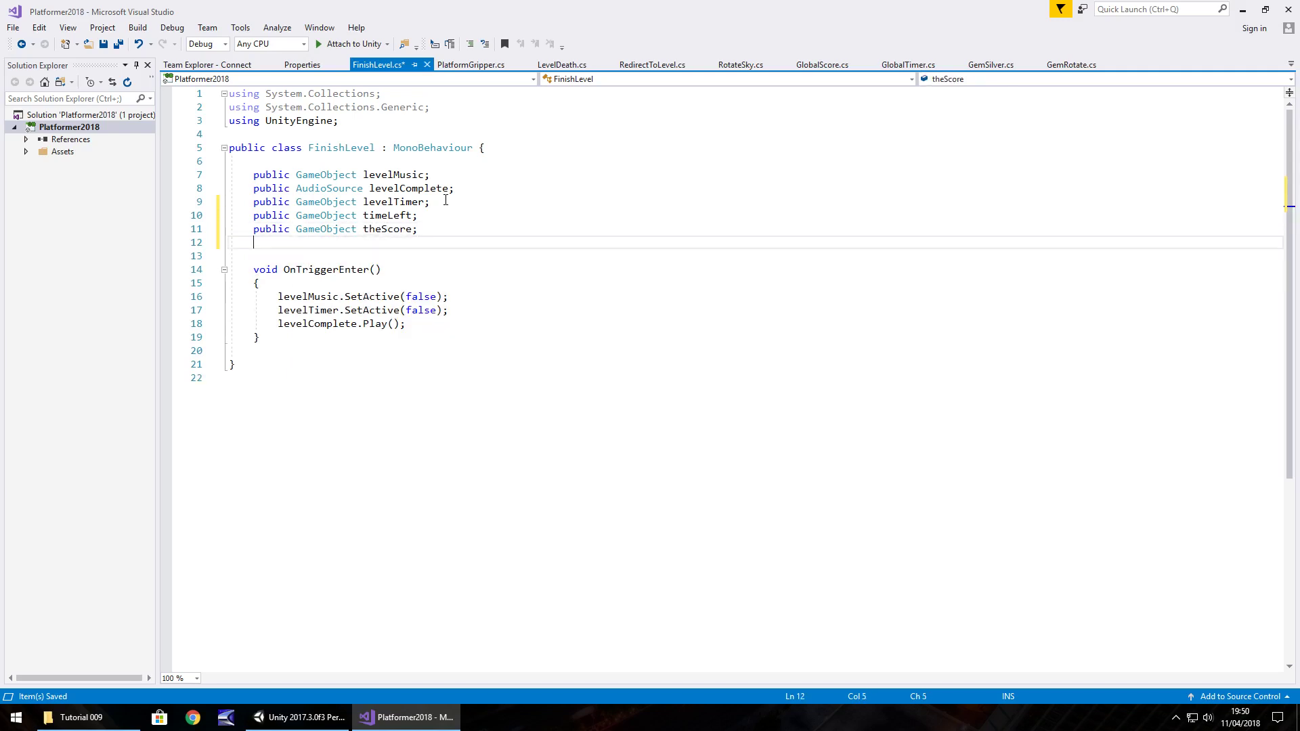
Step: Declare "public GameObject totalScore;" below theScore and save the FinishLevel script
{"action": "type", "text": "publ"}
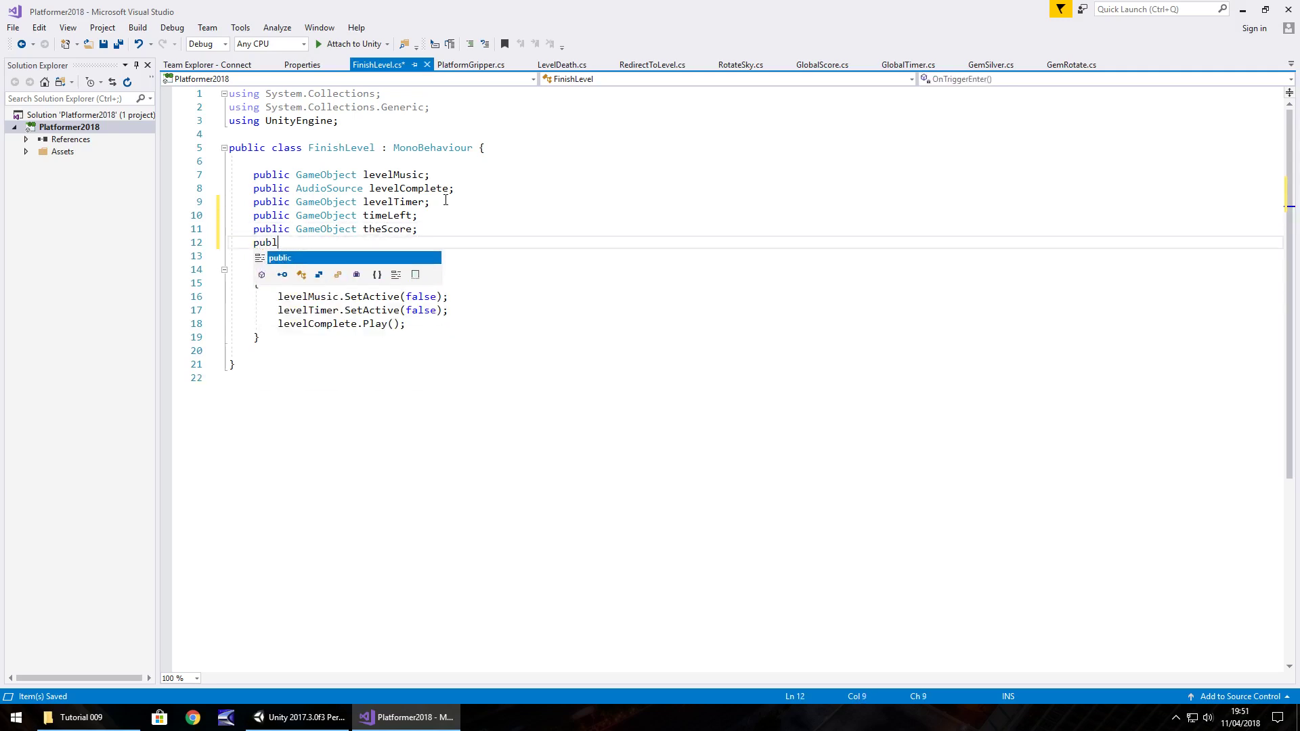
{"action": "type", "text": "ic GameObject "}
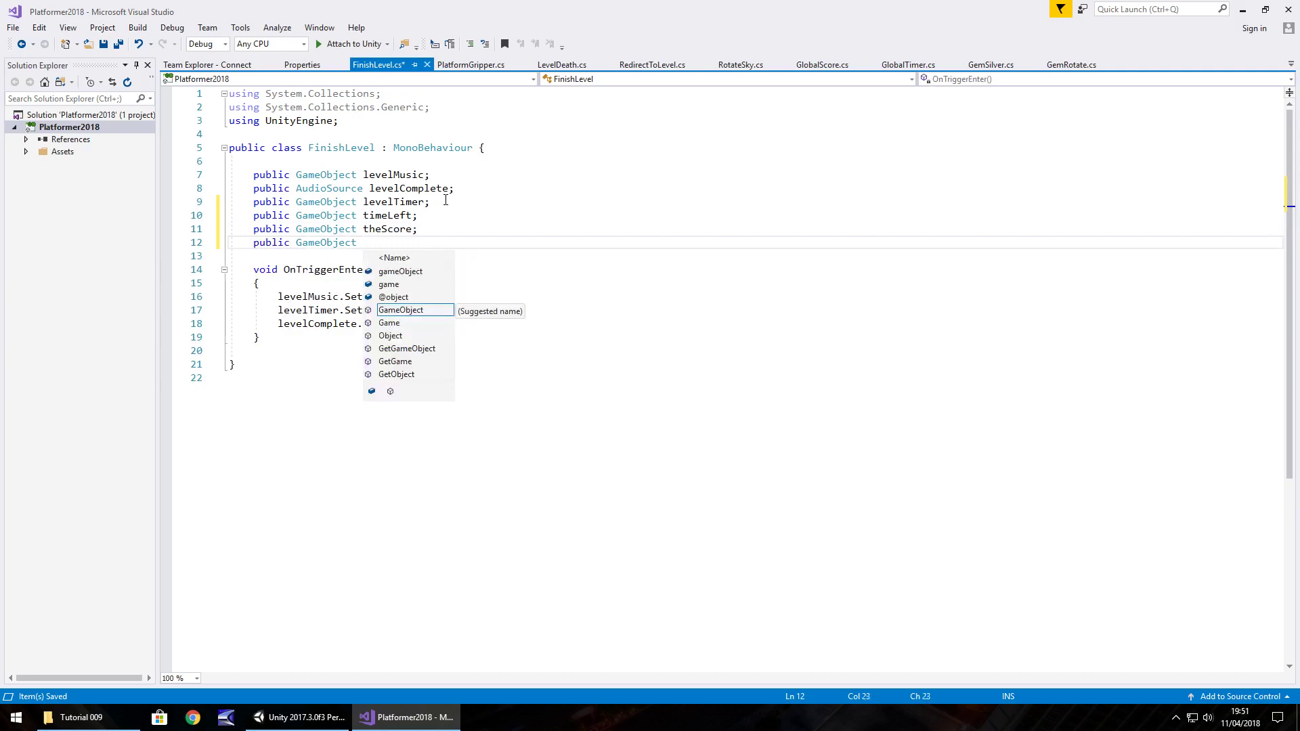
{"action": "type", "text": "totalSco"}
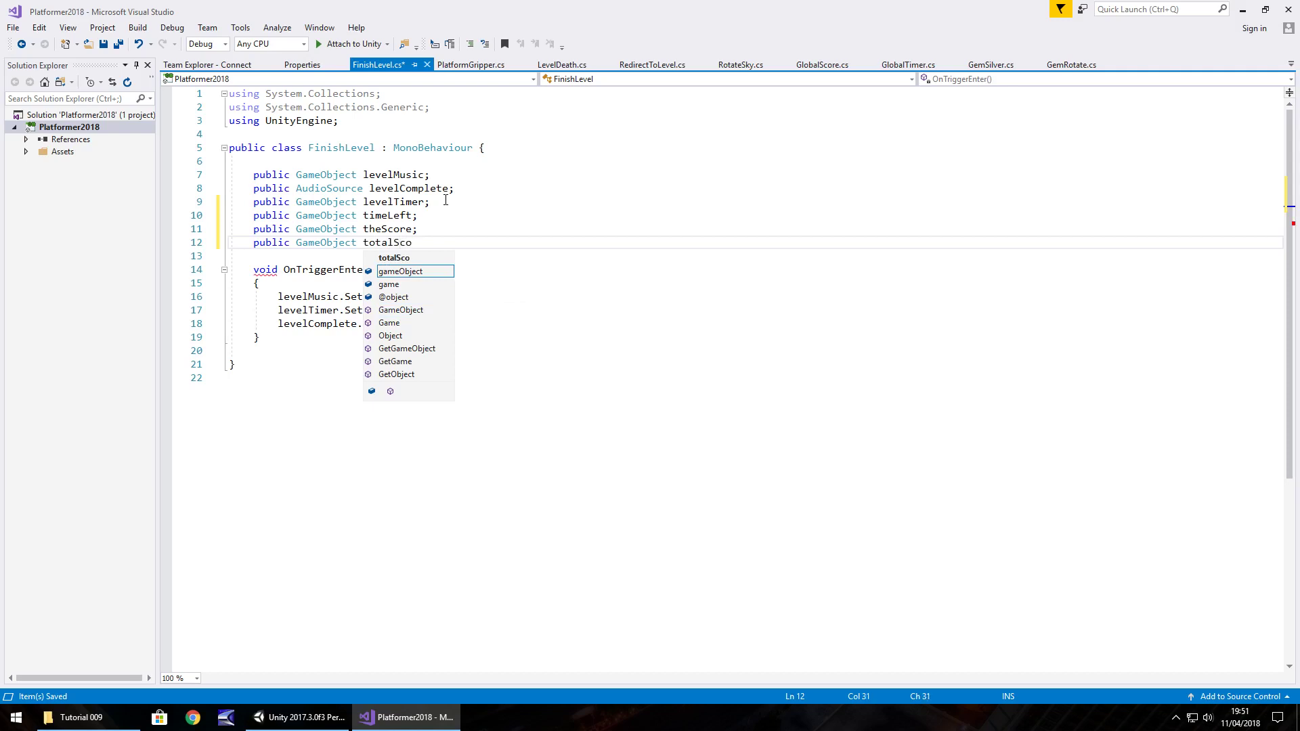
{"action": "type", "text": "re;"}
{"action": "key", "text": "ctrl+s"}
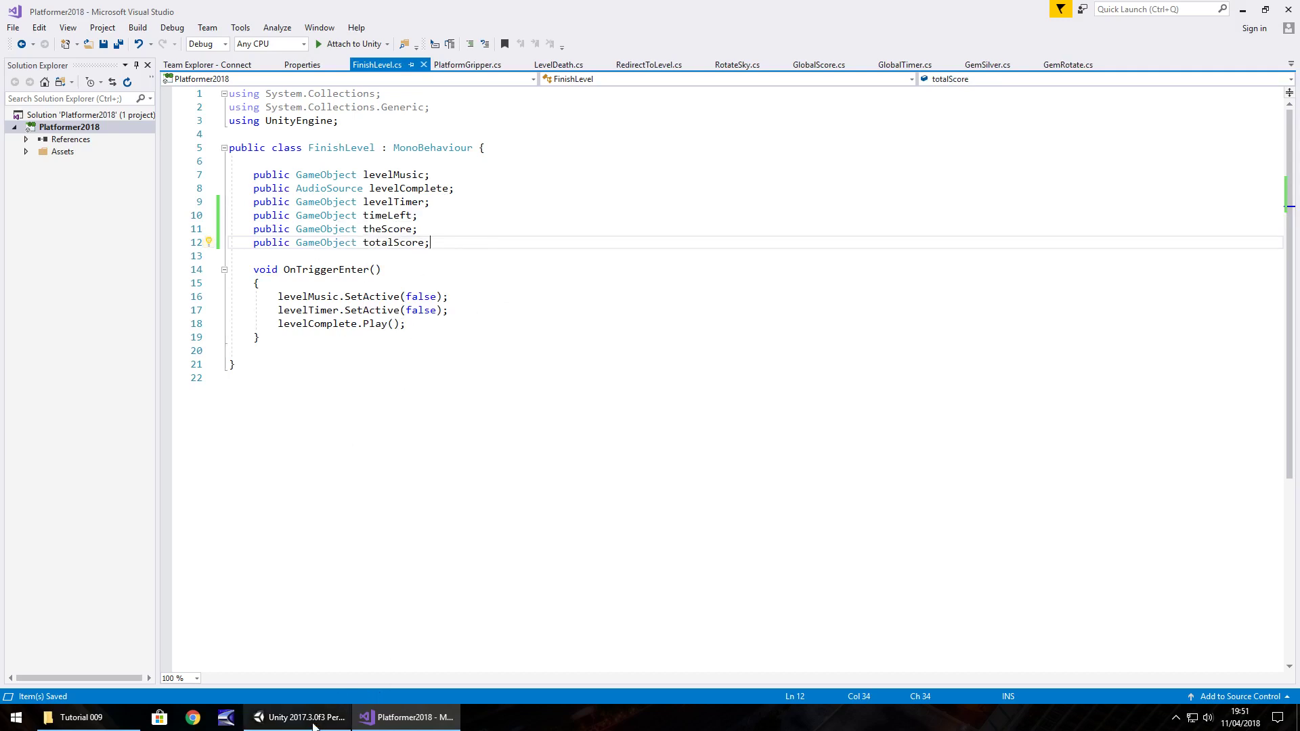
Step: Switch to Unity and add a UI Text object to the Canvas
{"action": "left_click", "coordinate": [304, 717]}
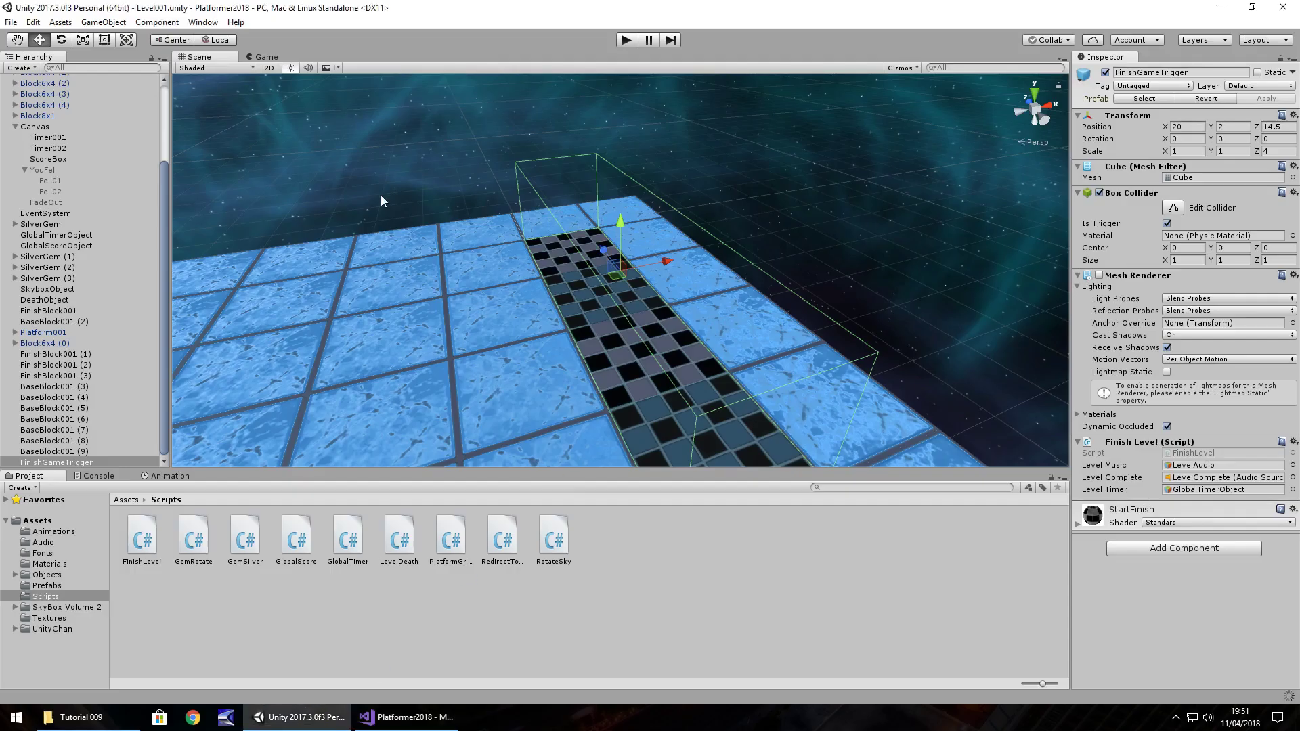
{"action": "left_click", "coordinate": [410, 717]}
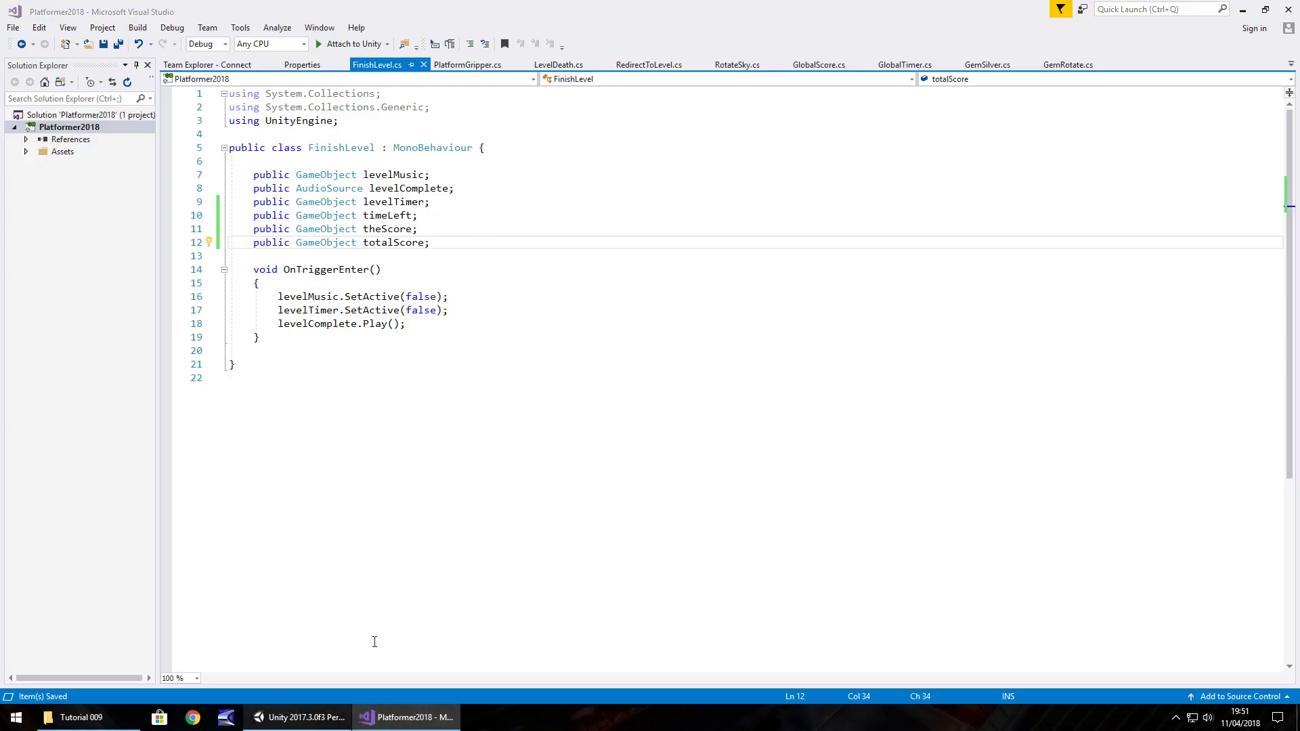
{"action": "key", "text": "alt+Tab"}
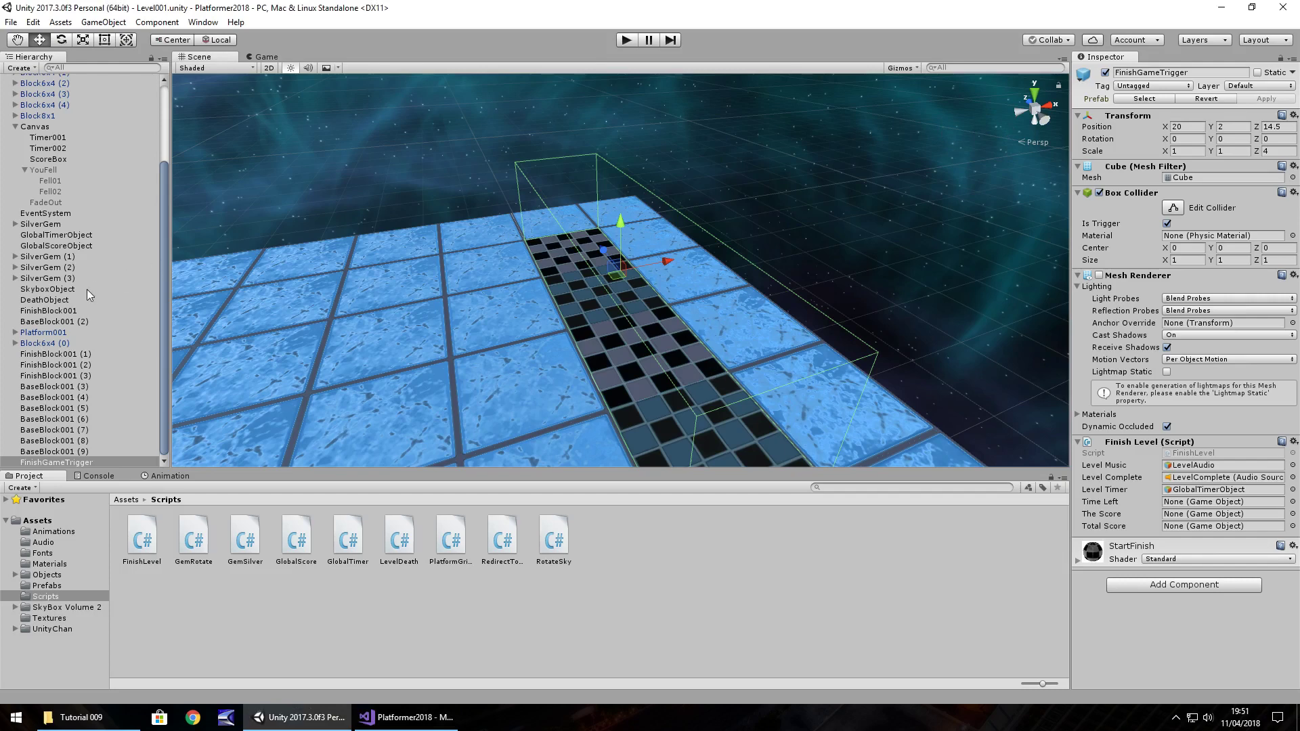
{"action": "left_click", "coordinate": [113, 22]}
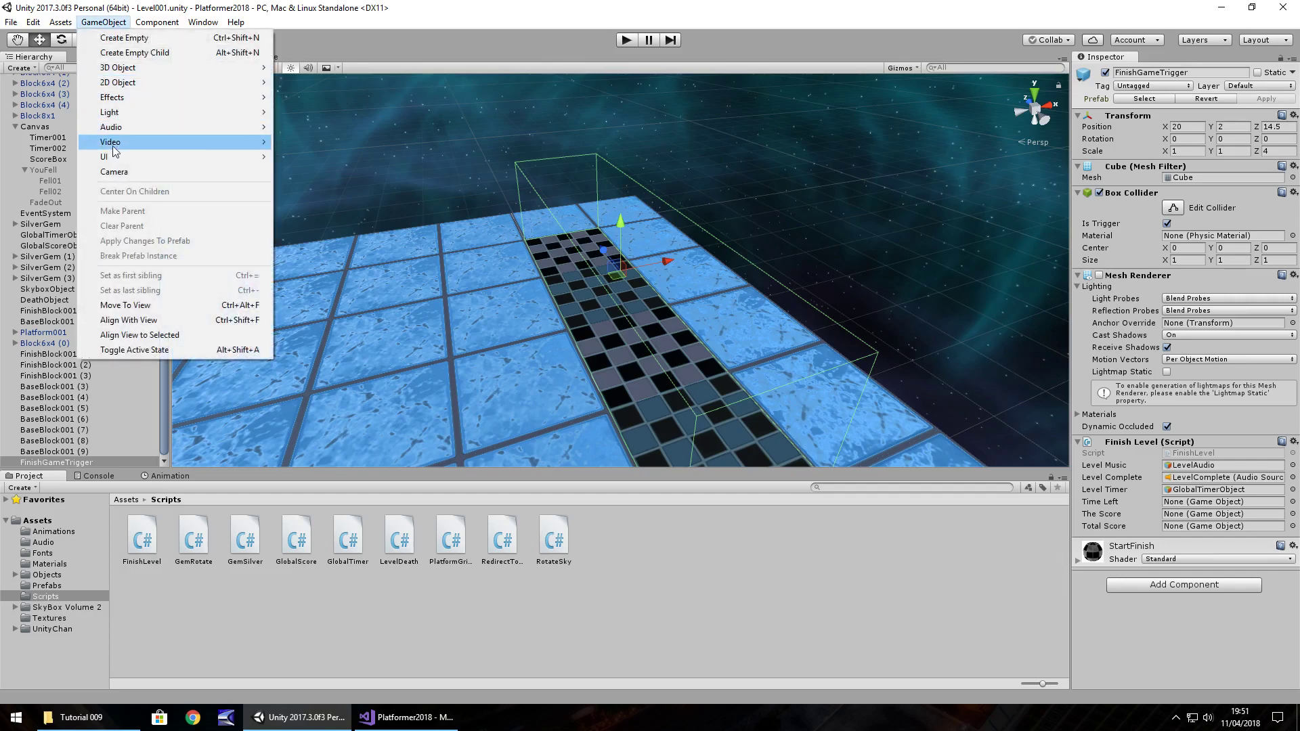
{"action": "mouse_move", "coordinate": [112, 155]}
{"action": "left_click", "coordinate": [315, 156]}
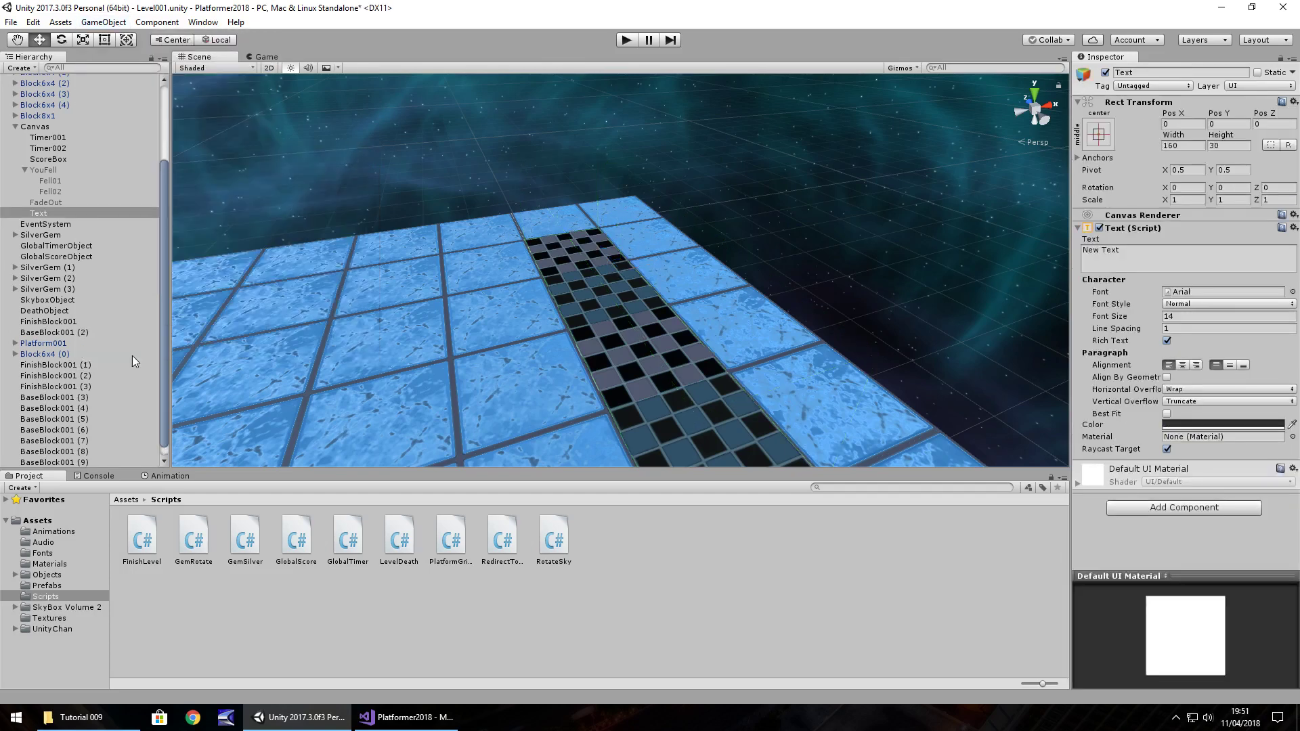
Step: Set the new text object's colour to white and its content to "Time Left: 0"
{"action": "double_click", "coordinate": [44, 214]}
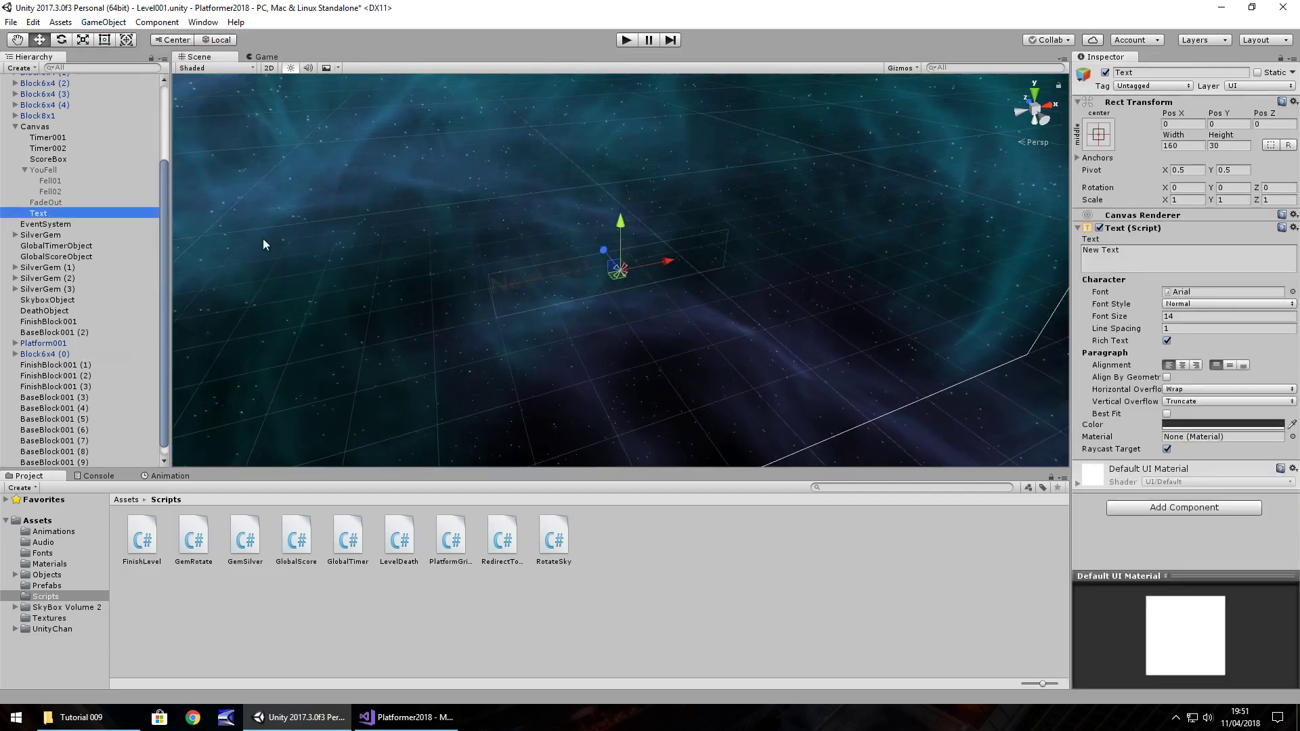
{"action": "left_click", "coordinate": [1098, 135]}
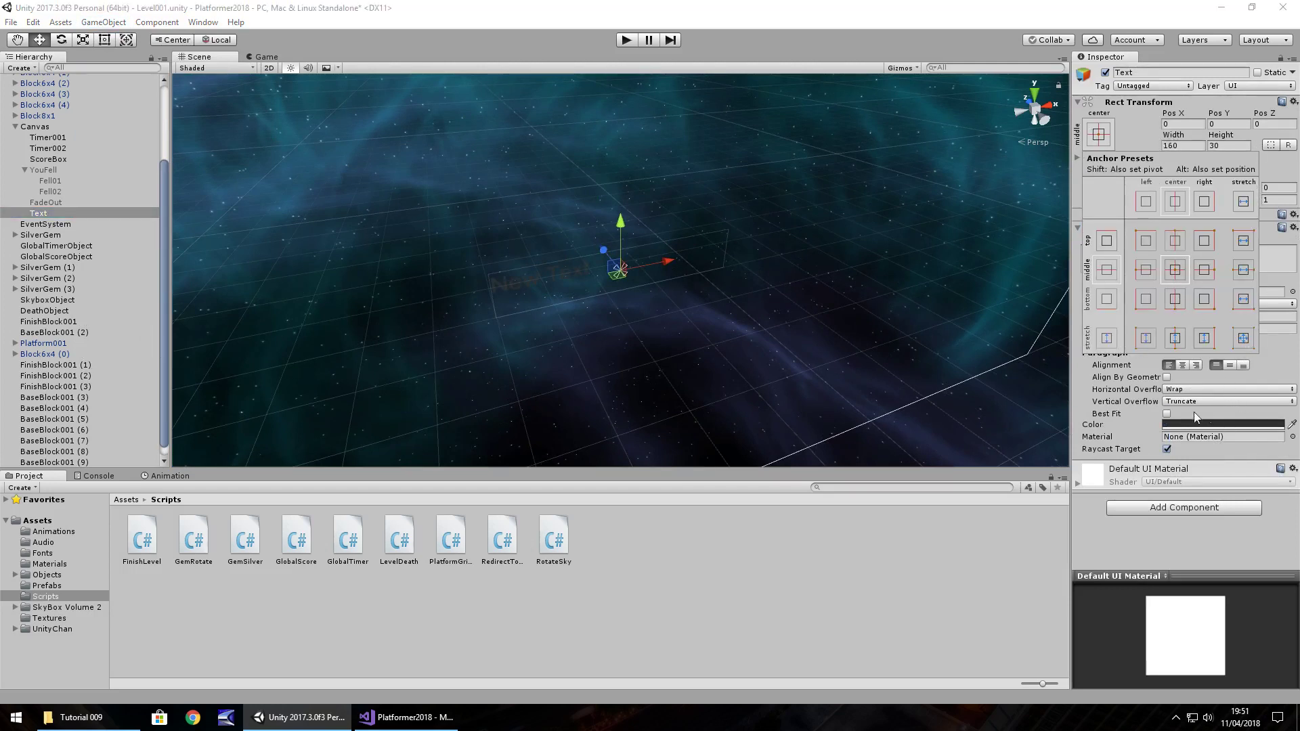
{"action": "left_click", "coordinate": [1190, 425]}
{"action": "left_click_drag", "start_coordinate": [134, 164], "coordinate": [86, 43]}
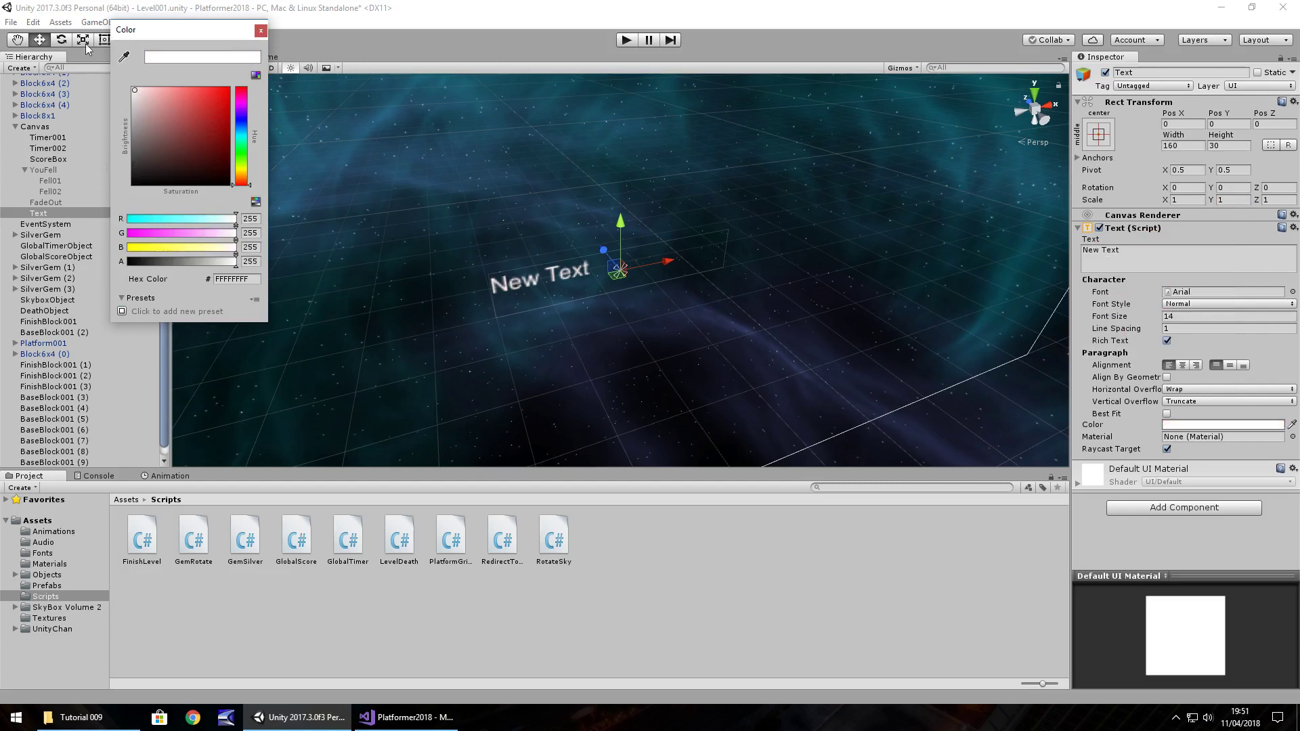
{"action": "left_click", "coordinate": [278, 38]}
{"action": "left_click", "coordinate": [1106, 267]}
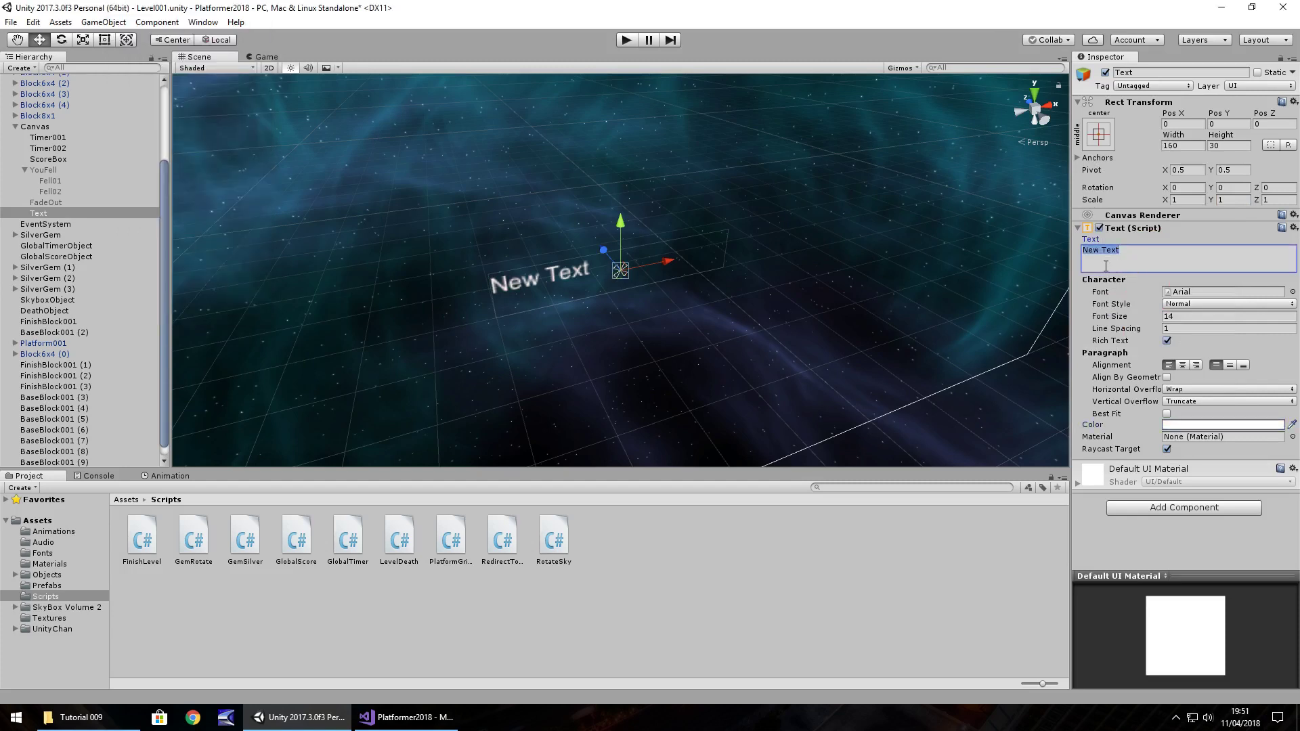
{"action": "type", "text": "Time Left: 0"}
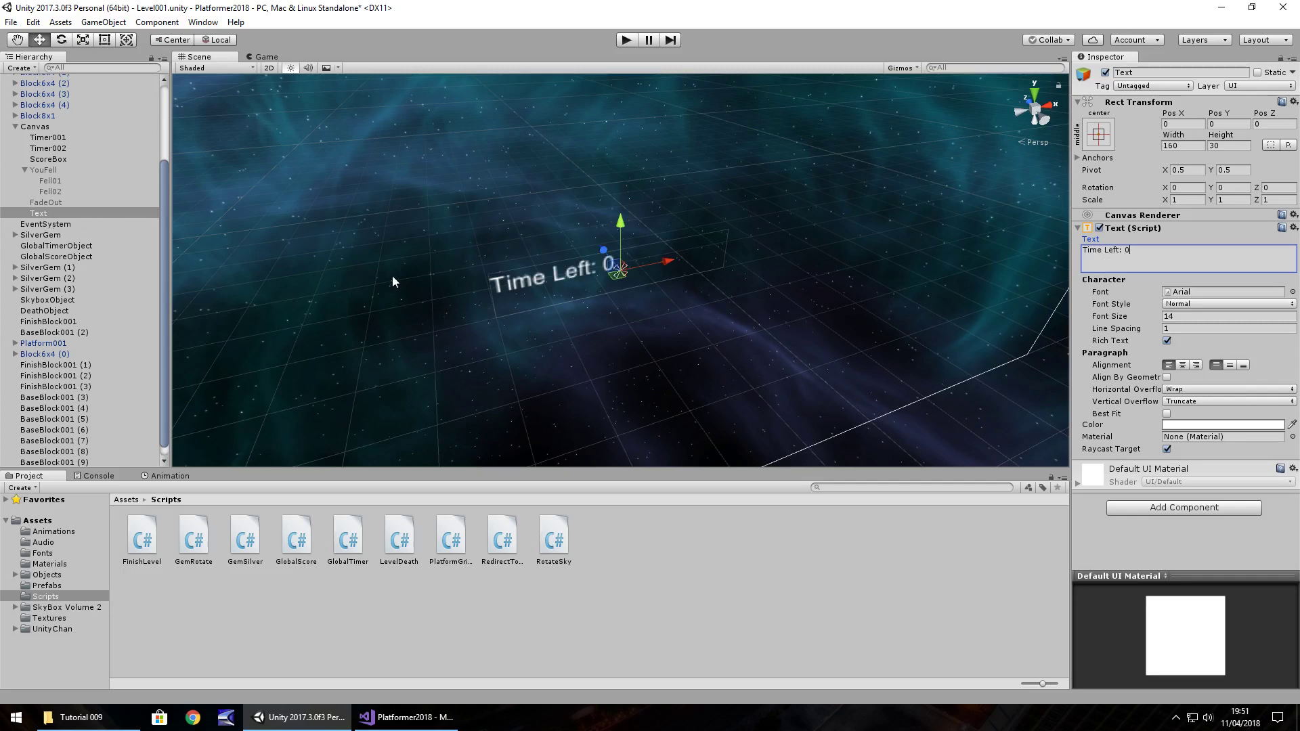
Step: Set the text's font size to 32, enlarge its rectangle to about 193 by 39 and raise it to about Pos Y 71
{"action": "left_click", "coordinate": [1186, 316]}
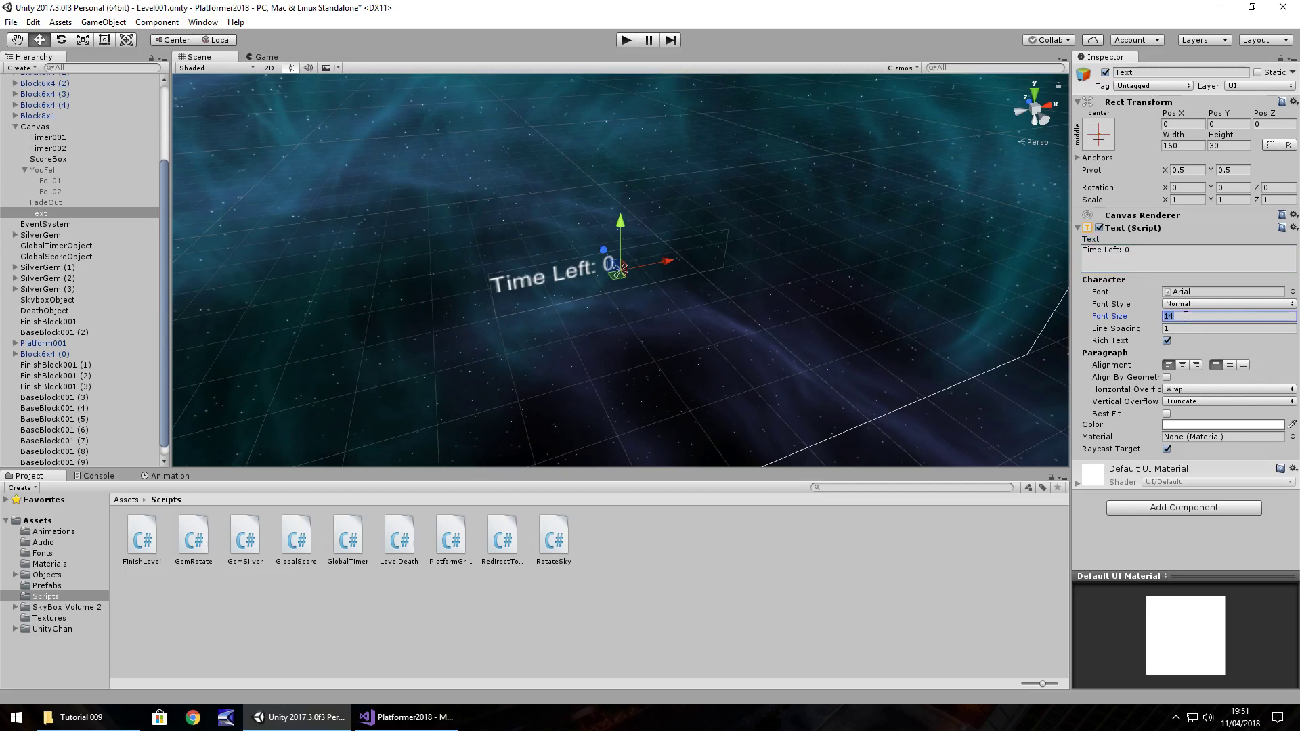
{"action": "type", "text": "32"}
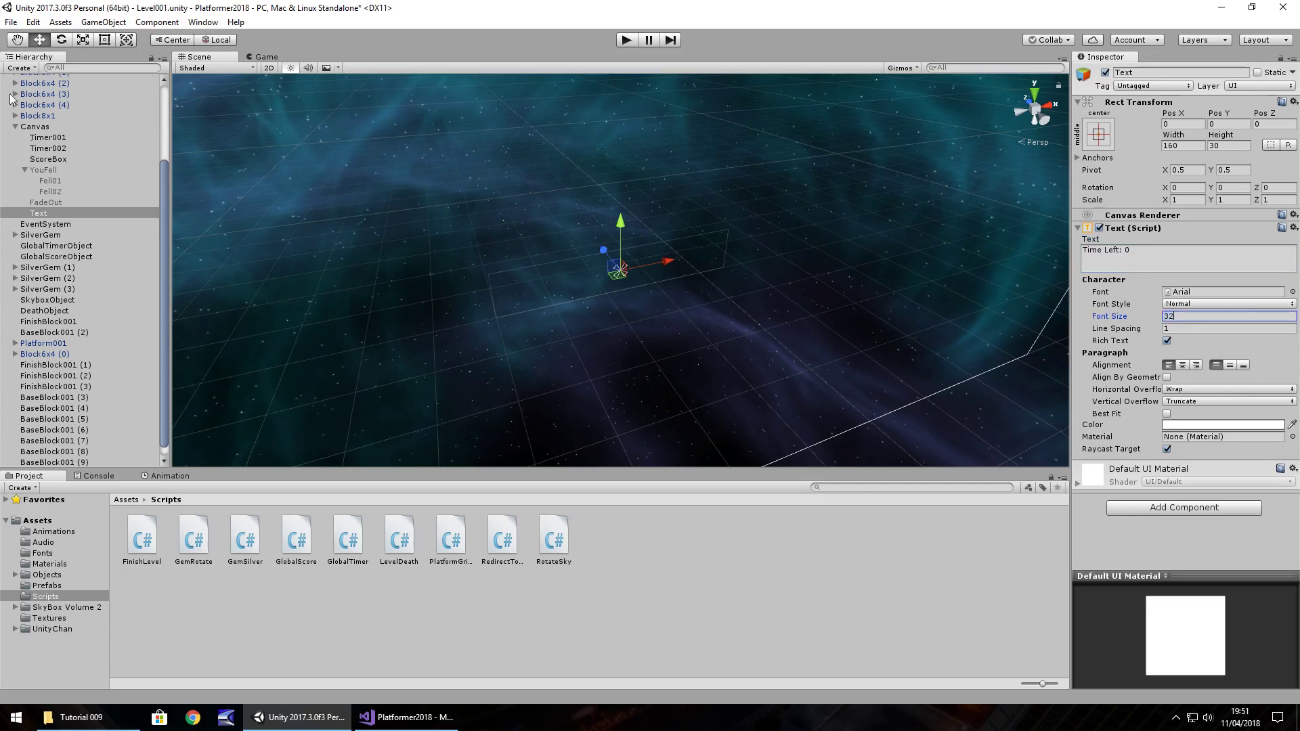
{"action": "left_click", "coordinate": [106, 39]}
{"action": "left_click_drag", "start_coordinate": [728, 232], "coordinate": [750, 140]}
Step: Rename the new Canvas text object as TimeLeft
{"action": "right_click", "coordinate": [29, 217]}
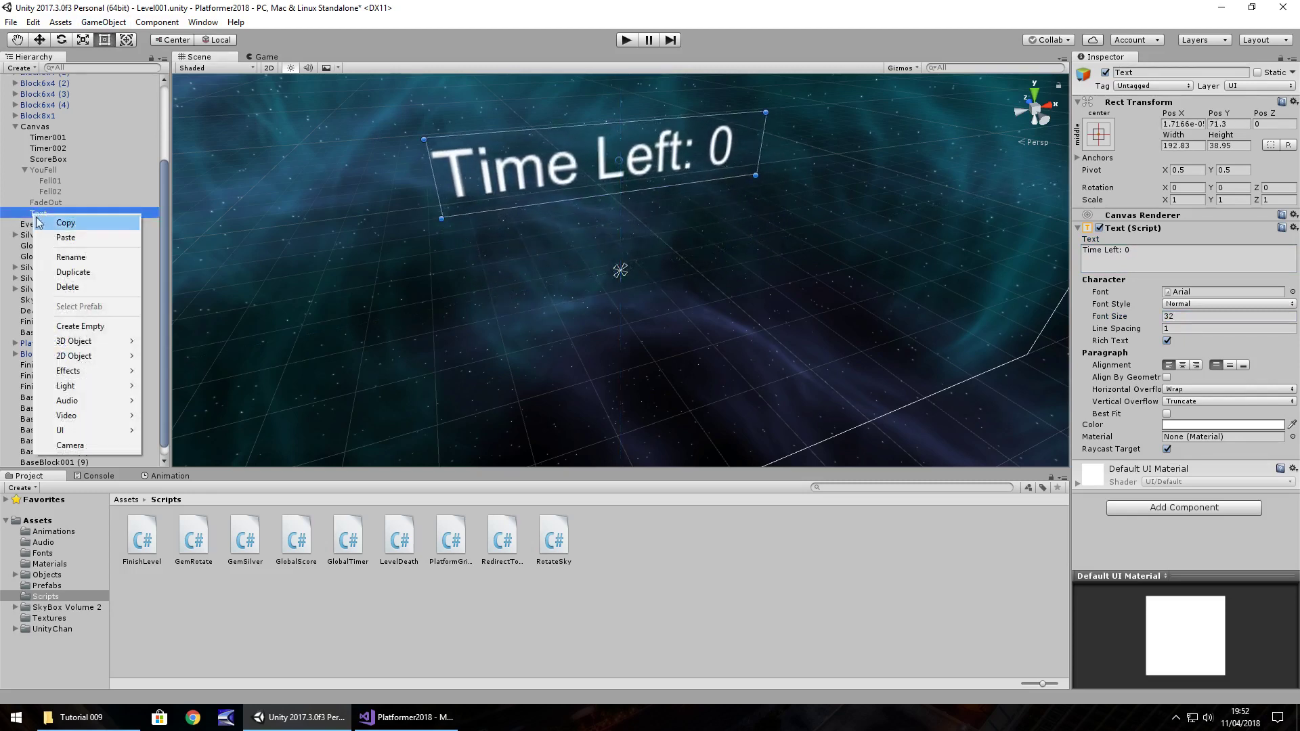
{"action": "left_click", "coordinate": [68, 255]}
{"action": "type", "text": "TimeLeft"}
{"action": "key", "text": "Return"}
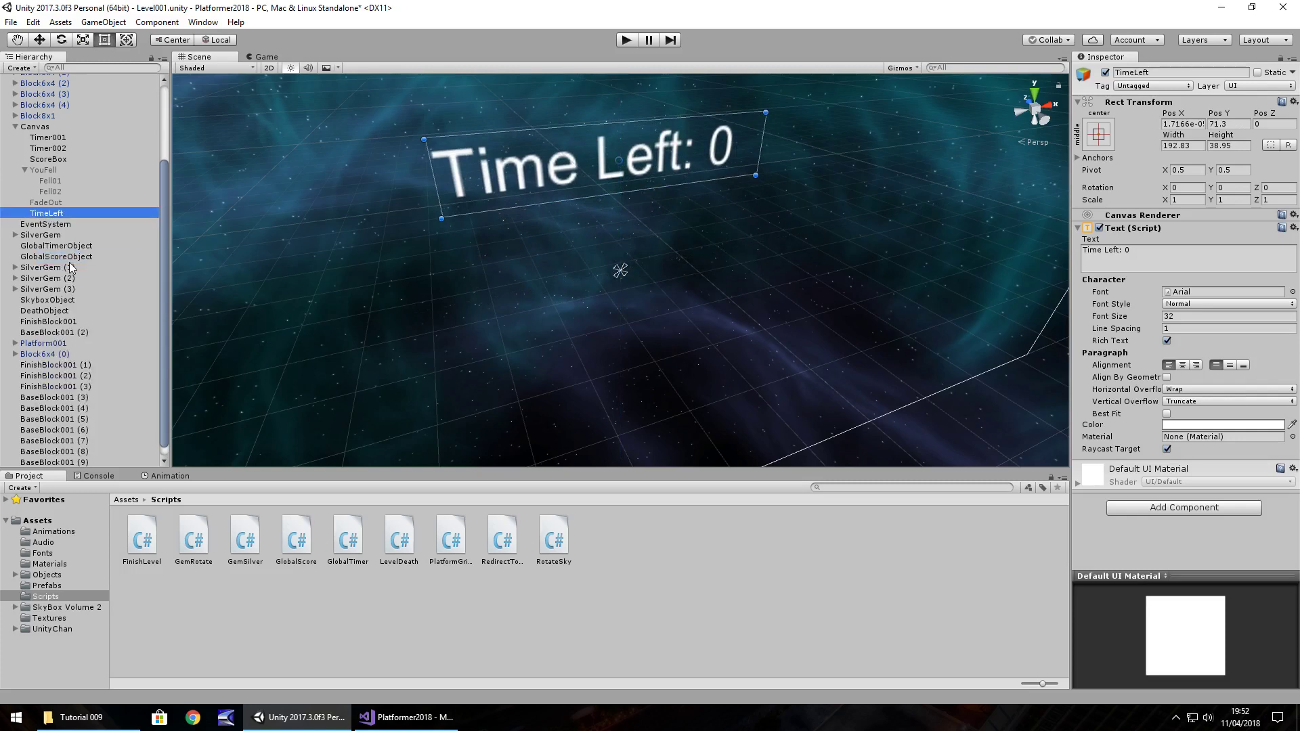
Step: Duplicate TimeLeft, move the copy down to about Pos Y 32 and set its content to "Score: 0"
{"action": "key", "text": "ctrl+d"}
{"action": "left_click_drag", "start_coordinate": [553, 162], "coordinate": [559, 236]}
{"action": "left_click", "coordinate": [1130, 258]}
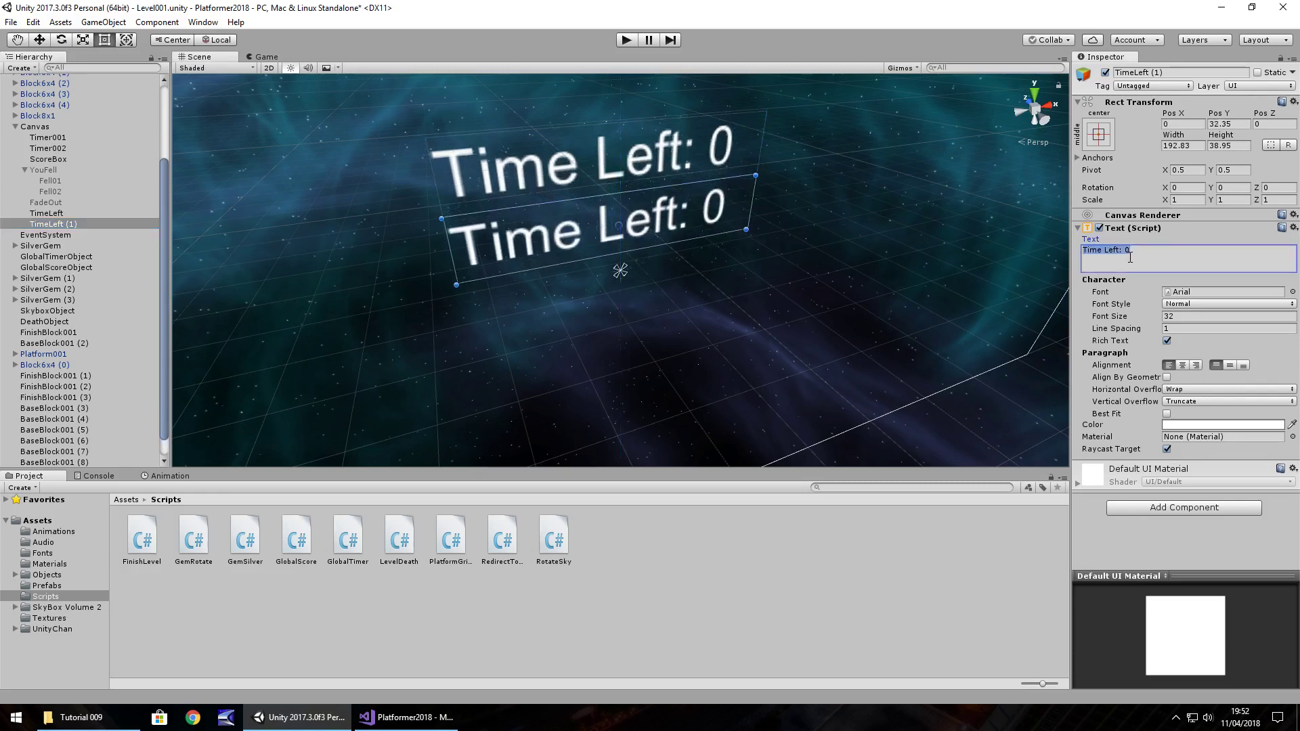
{"action": "type", "text": "Score"}
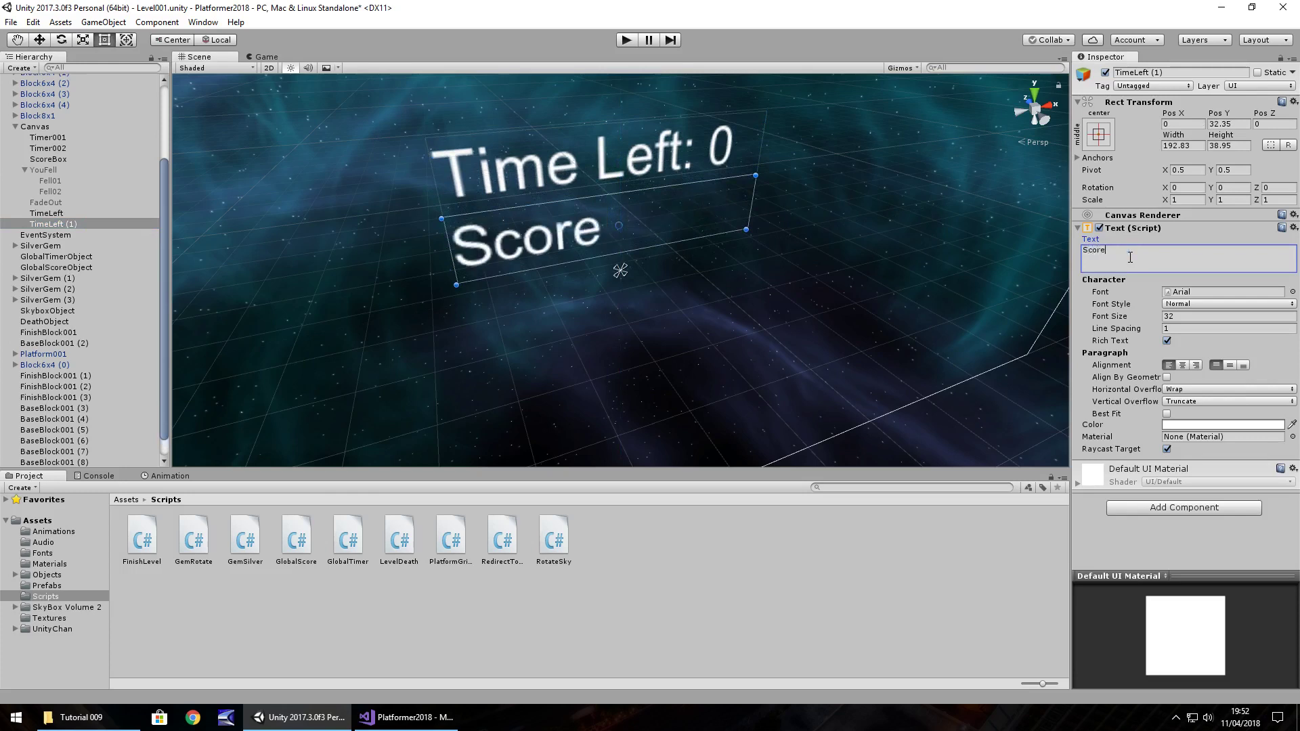
{"action": "type", "text": ": 0"}
Step: Centre the Score and Time Left texts horizontally within their rectangles
{"action": "left_click", "coordinate": [1182, 366]}
{"action": "left_click", "coordinate": [569, 175]}
{"action": "left_click", "coordinate": [1182, 365]}
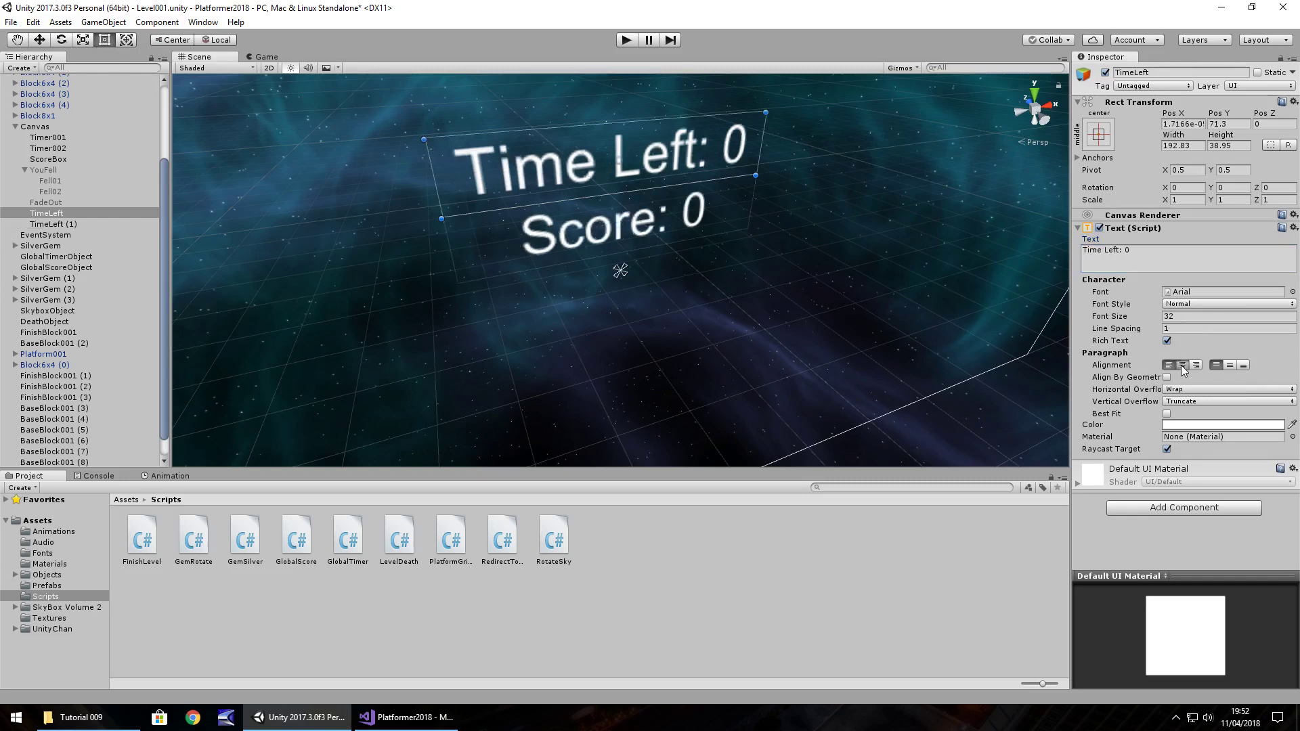
Step: Rename the score text as CurrentScore, then duplicate it and move the copy down to Pos Y -16
{"action": "right_click", "coordinate": [68, 225]}
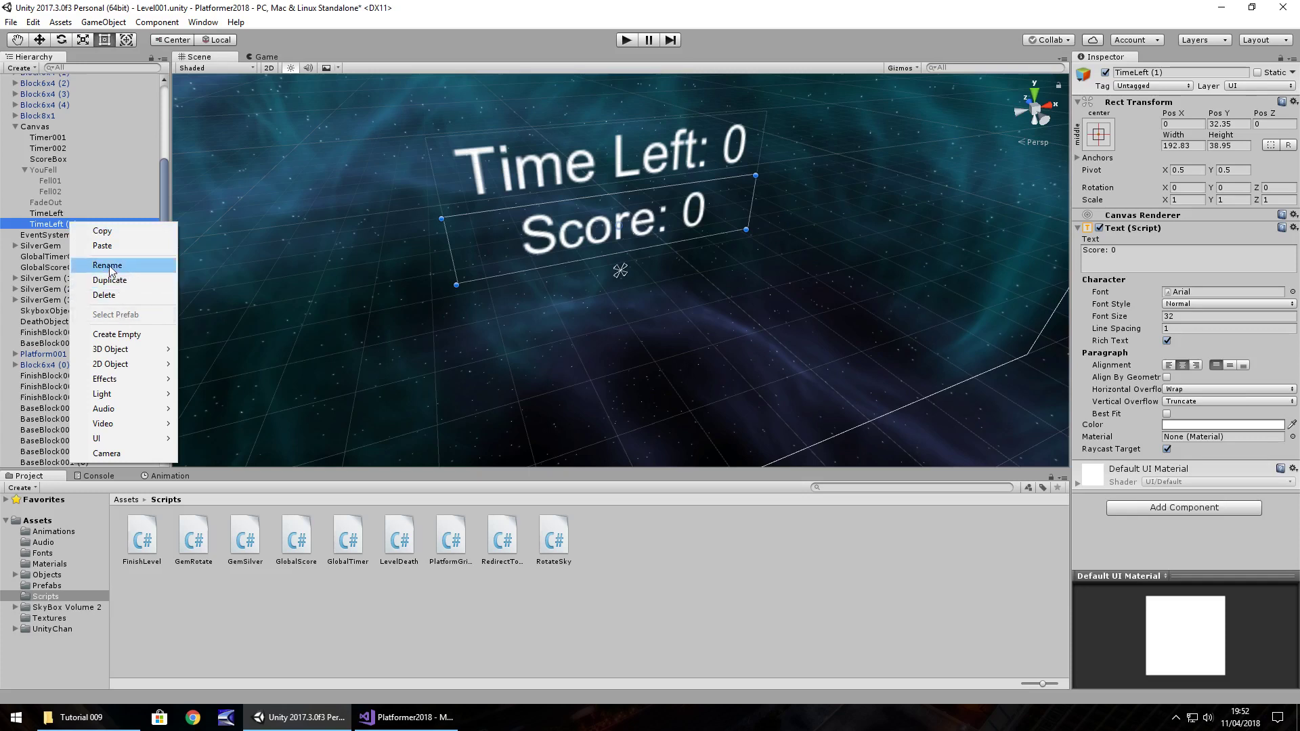
{"action": "left_click", "coordinate": [108, 266]}
{"action": "type", "text": "Curren"}
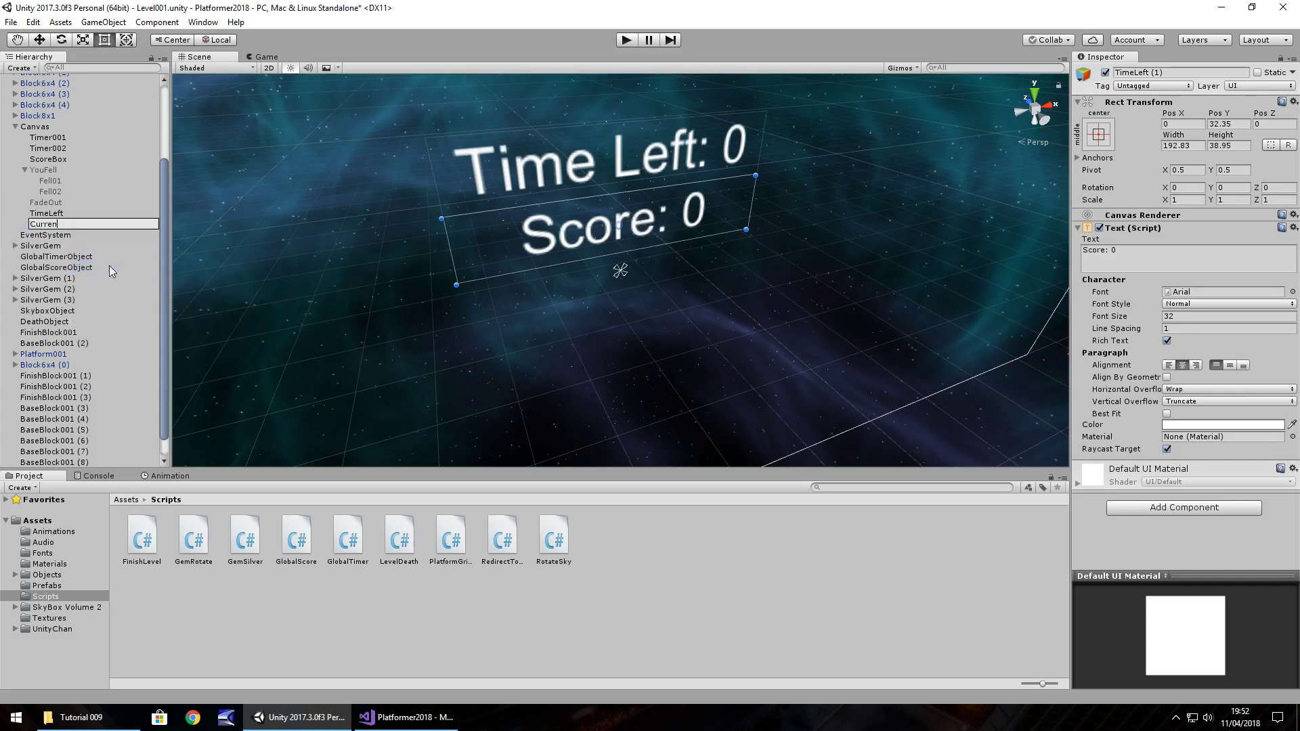
{"action": "type", "text": "tScore"}
{"action": "key", "text": "Return"}
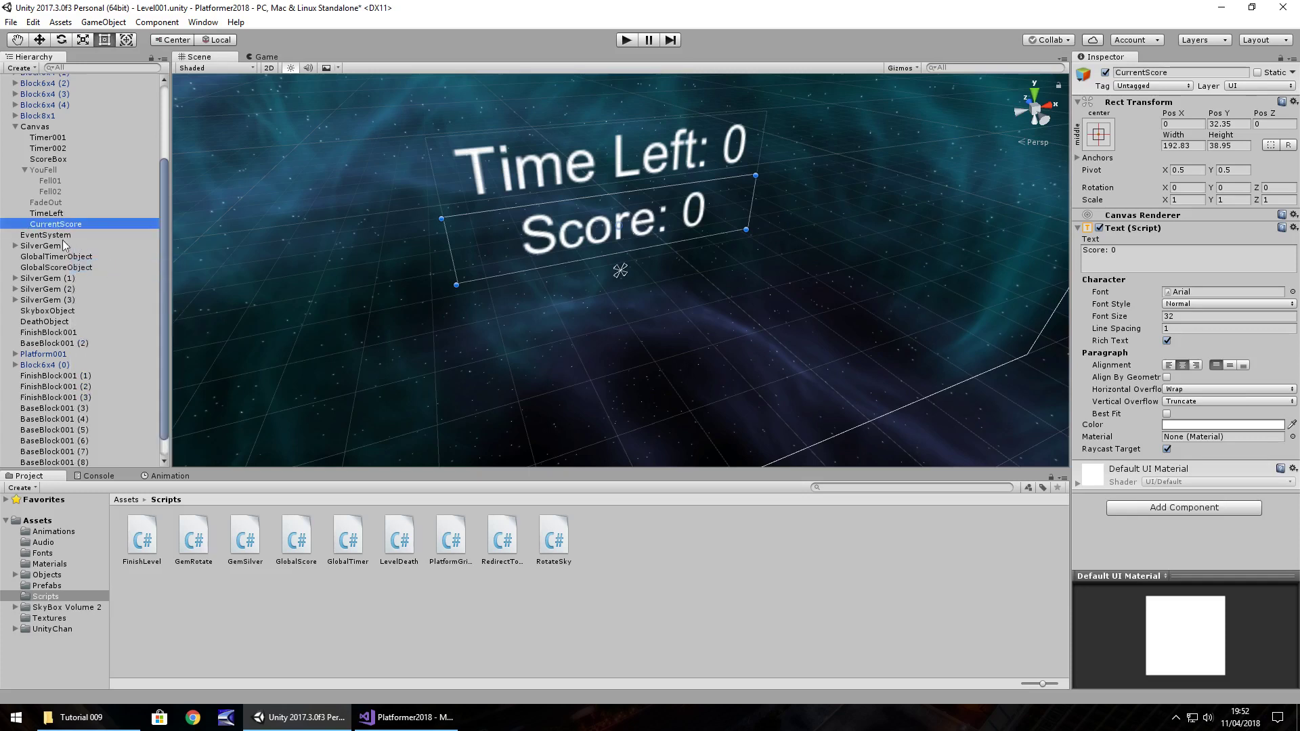
{"action": "key", "text": "ctrl+d"}
{"action": "left_click_drag", "start_coordinate": [676, 228], "coordinate": [668, 283]}
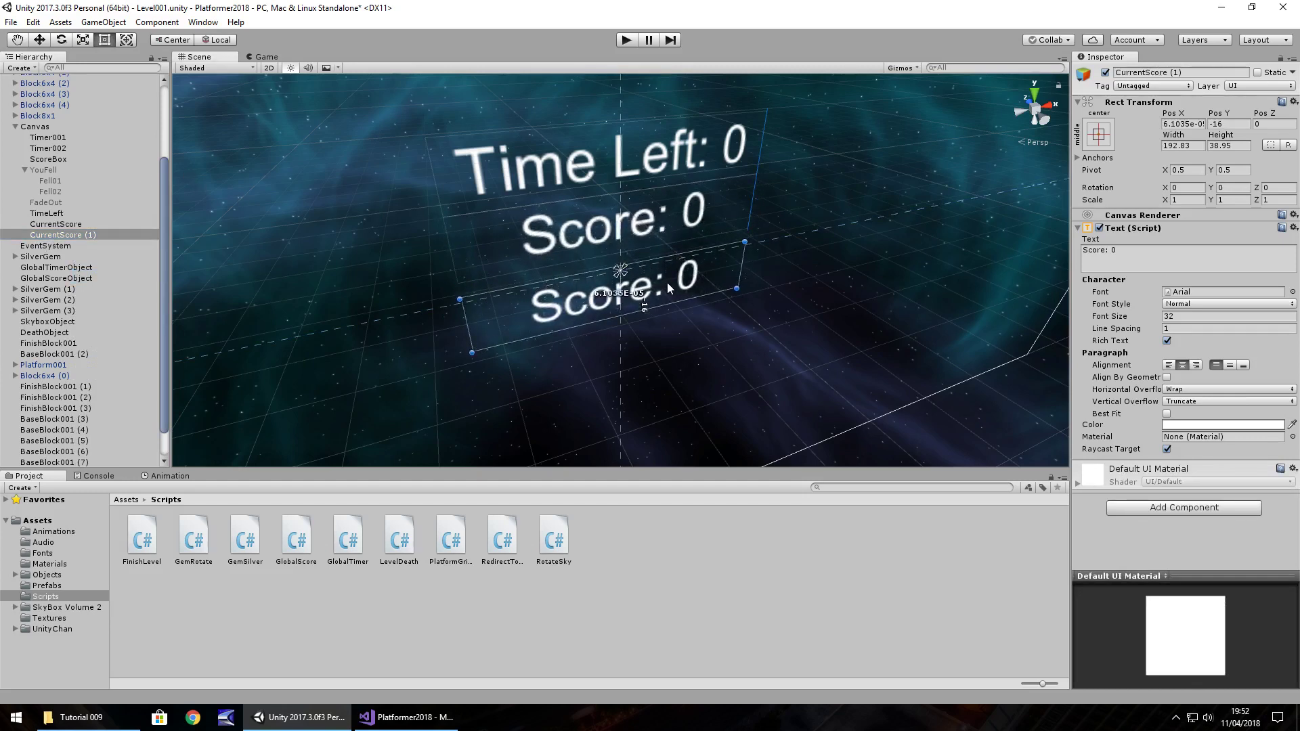
Step: Add a Raw Image under the duplicated score text, flatten it to about 2.8 high and place it between the two scores at about Pos Y 28.7
{"action": "right_click", "coordinate": [78, 236]}
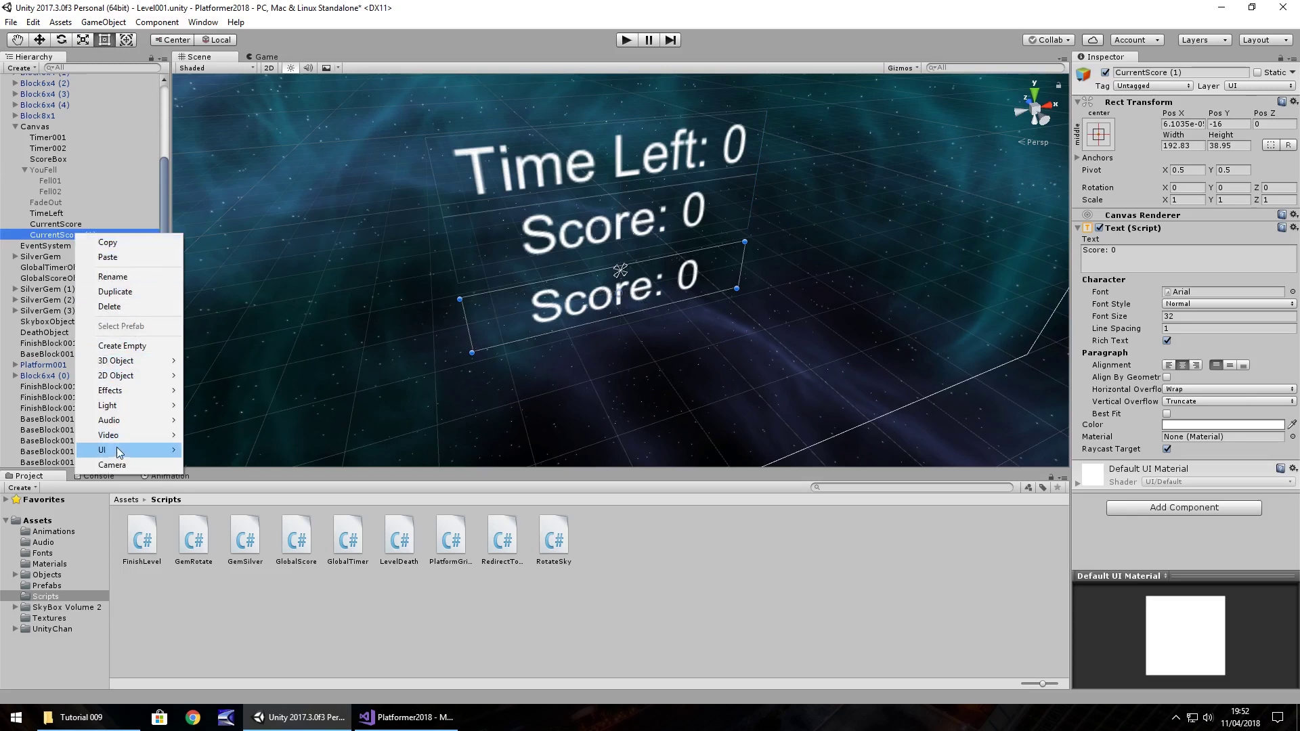
{"action": "mouse_move", "coordinate": [117, 448]}
{"action": "left_click", "coordinate": [237, 479]}
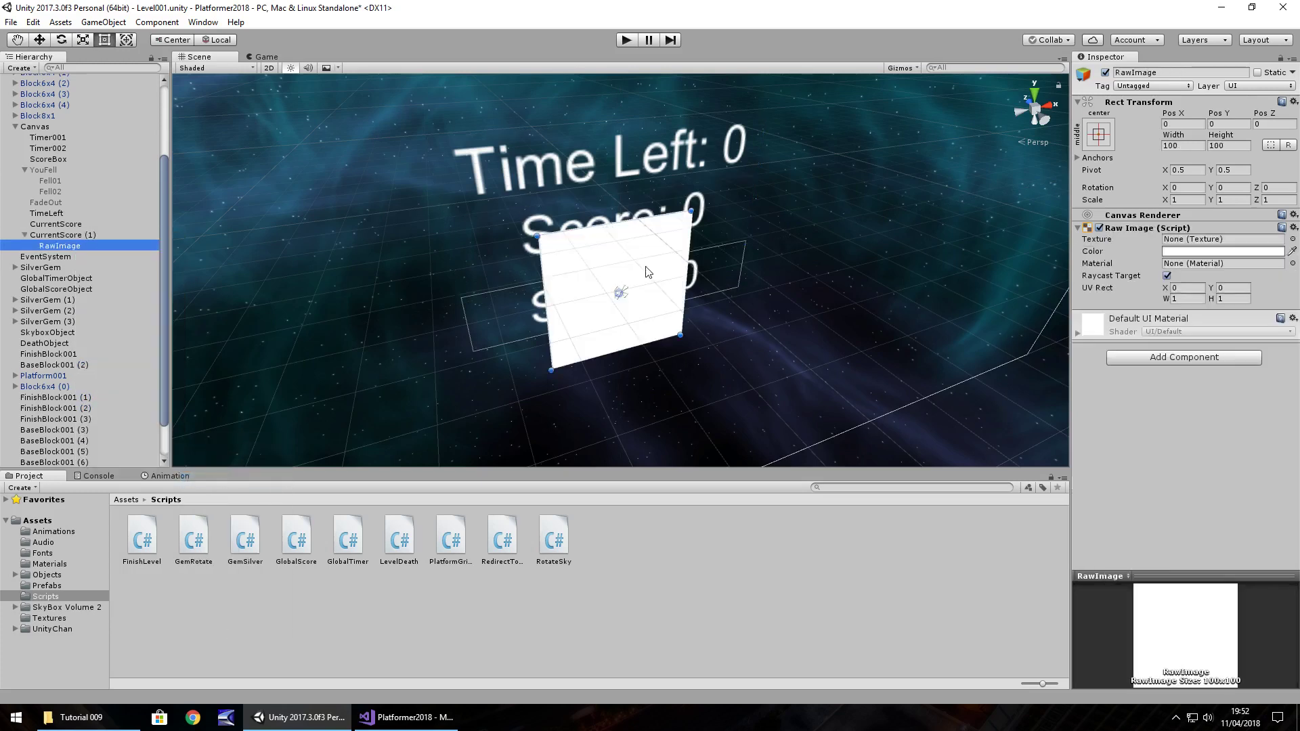
{"action": "left_click_drag", "start_coordinate": [618, 353], "coordinate": [591, 233]}
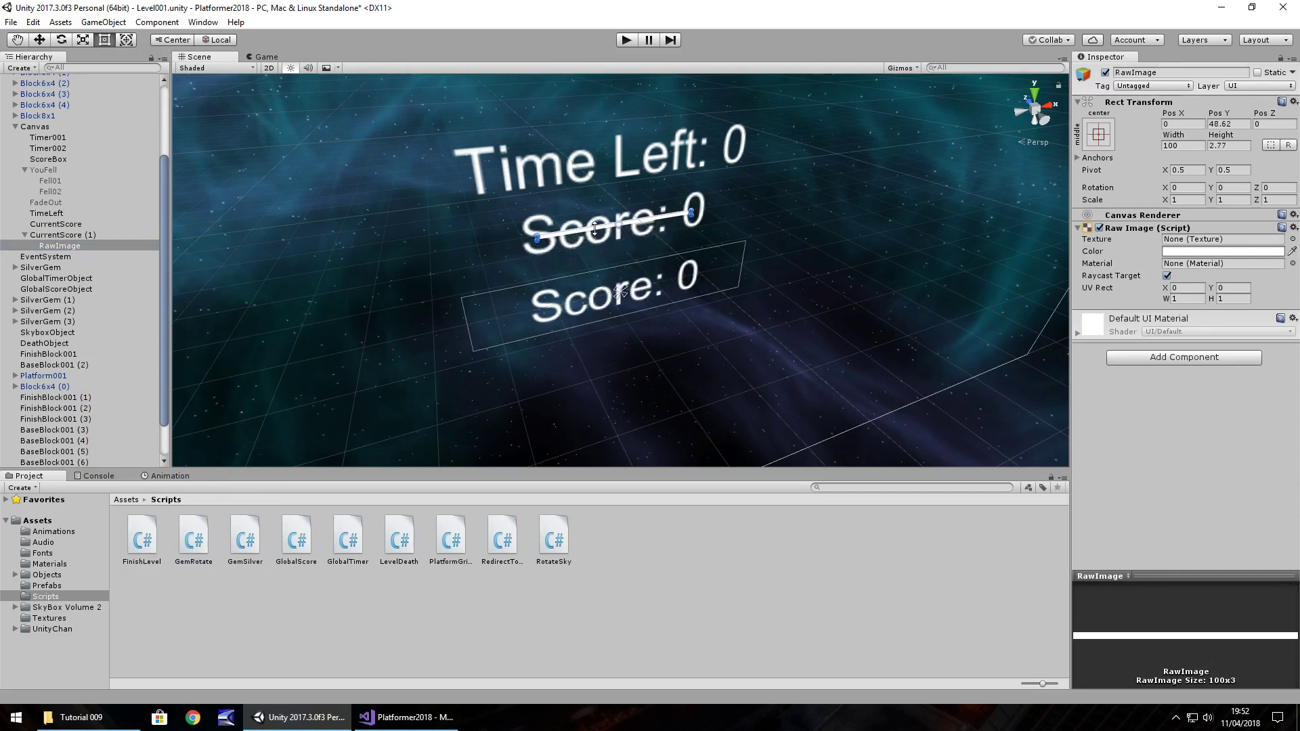
{"action": "left_click", "coordinate": [41, 40]}
{"action": "left_click_drag", "start_coordinate": [623, 177], "coordinate": [617, 212]}
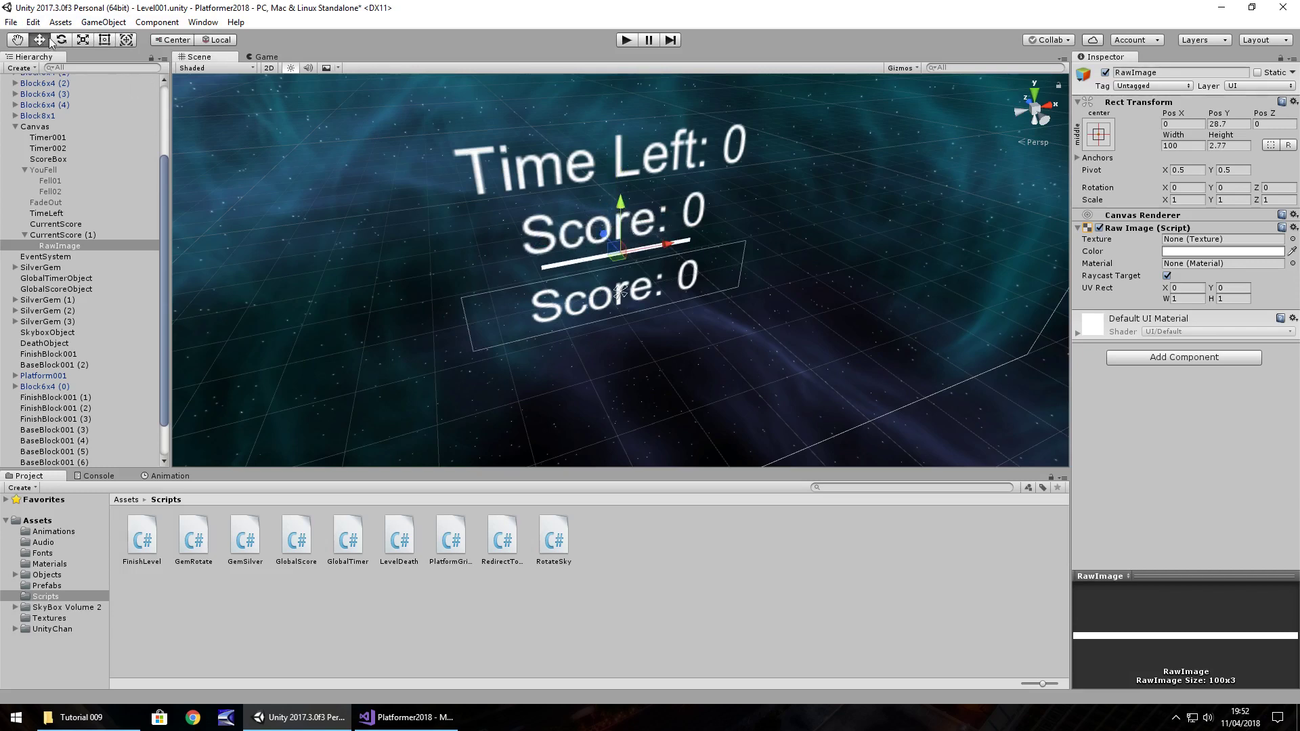
Step: Set the raw image line's width to 200 and preview the score layout by briefly running the game
{"action": "left_click", "coordinate": [105, 40]}
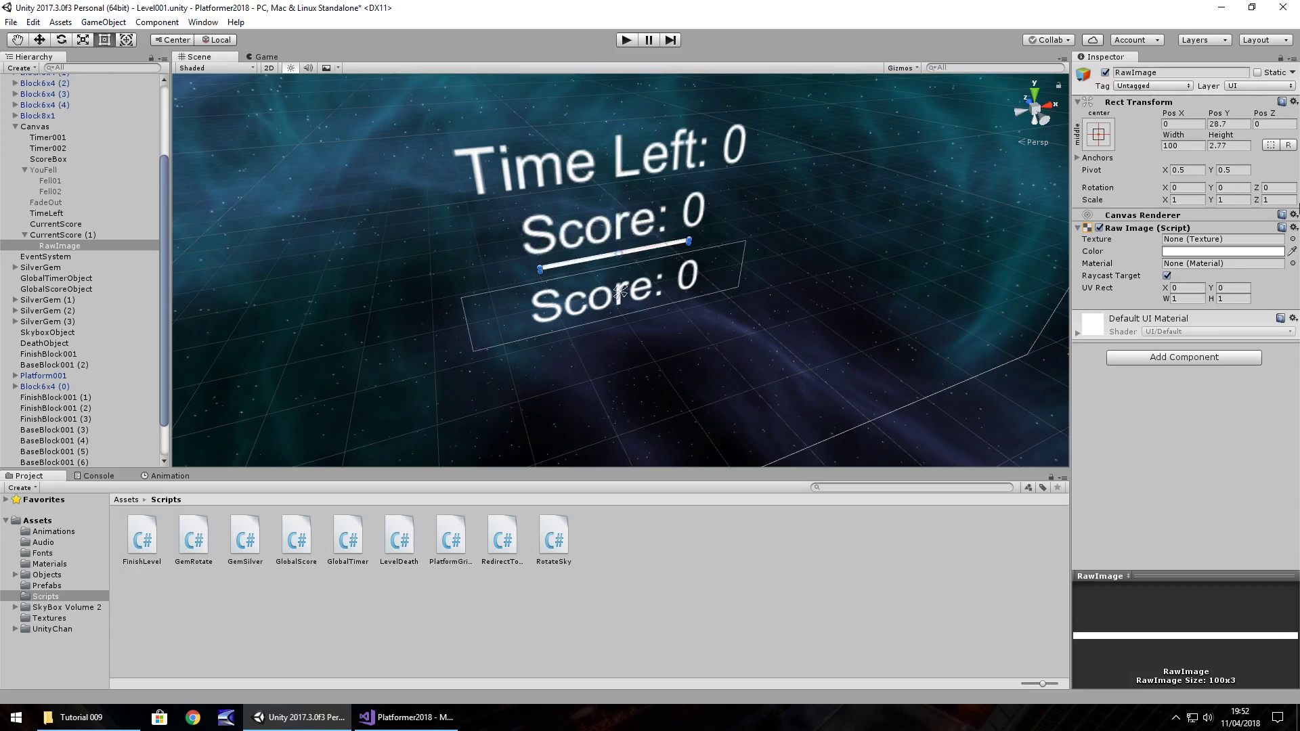
{"action": "left_click", "coordinate": [1188, 146]}
{"action": "type", "text": "150"}
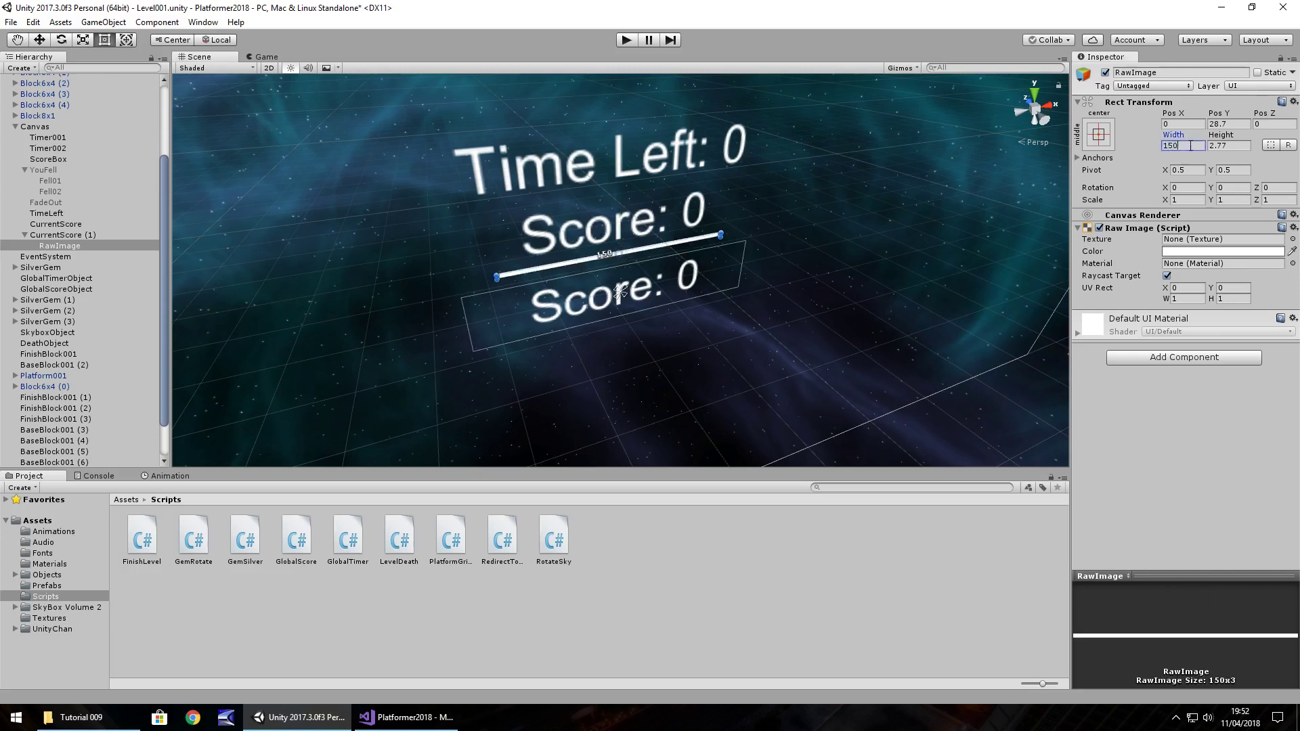
{"action": "key", "text": "BackSpace"}
{"action": "key", "text": "BackSpace"}
{"action": "key", "text": "BackSpace"}
{"action": "type", "text": "200"}
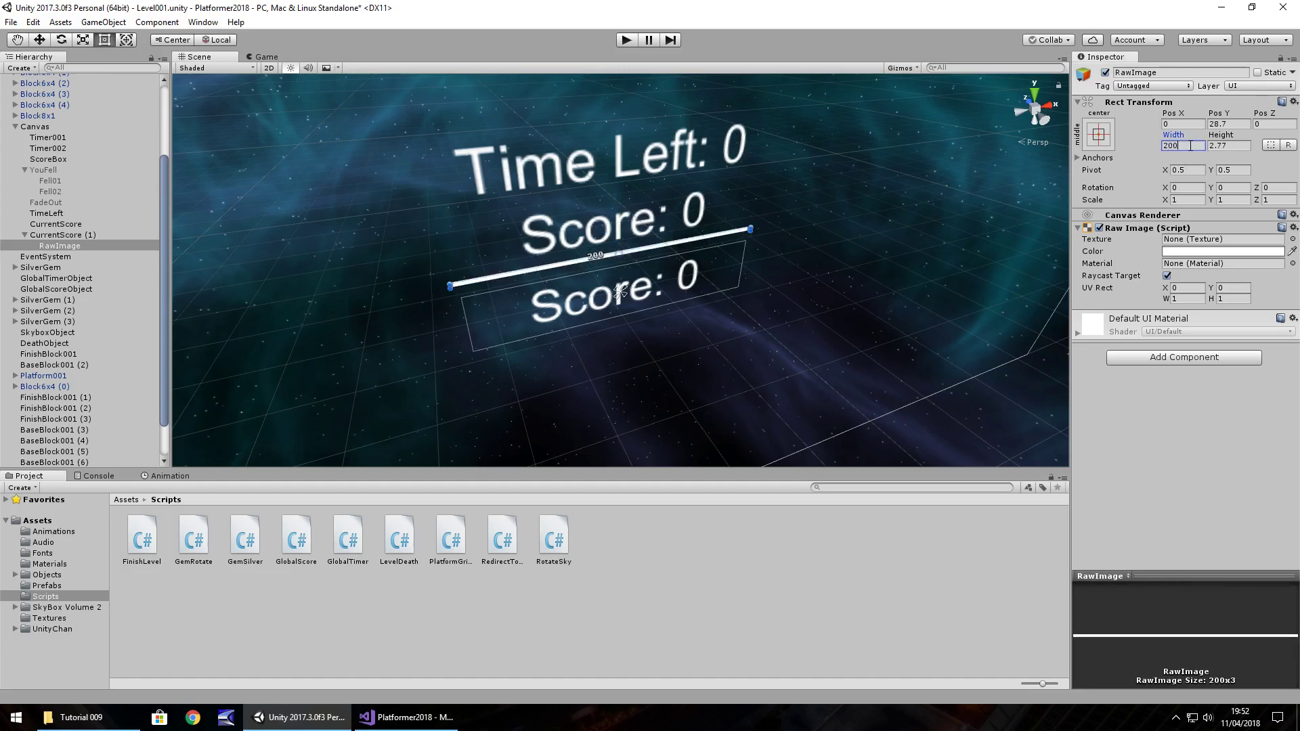
{"action": "left_click", "coordinate": [628, 39]}
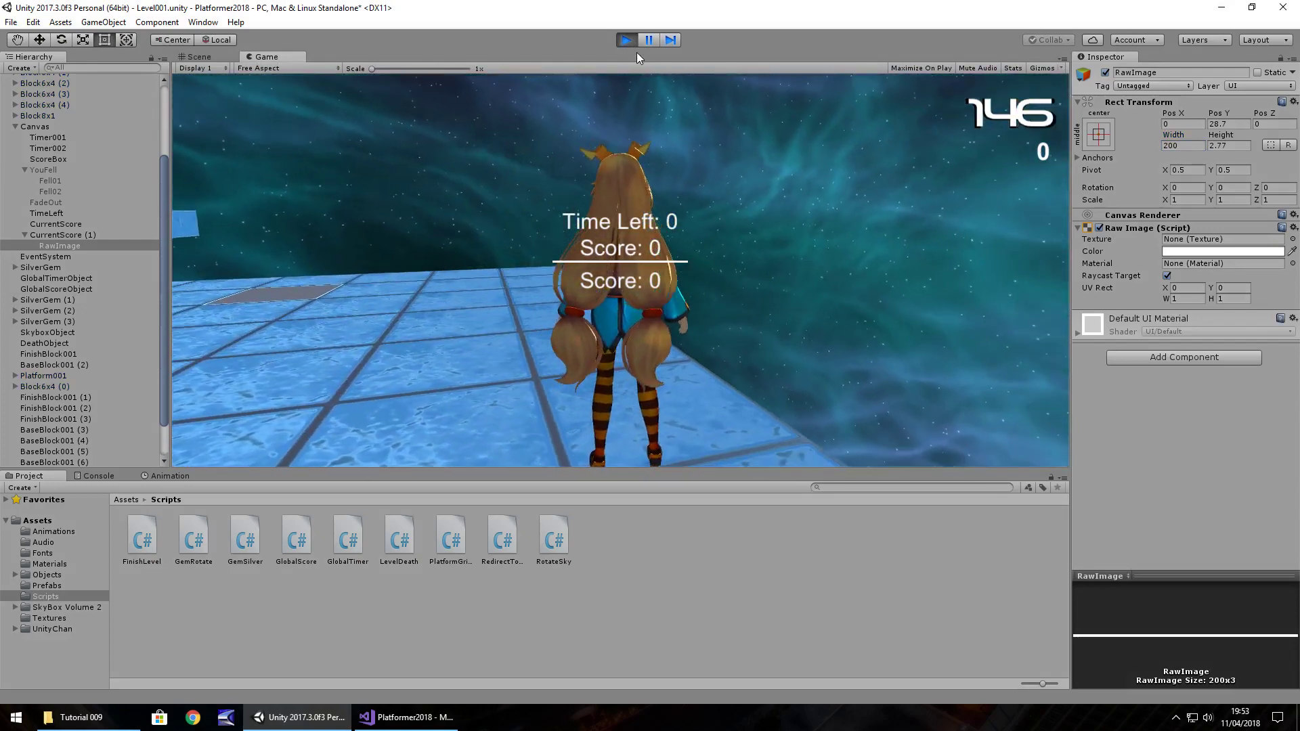
{"action": "left_click", "coordinate": [627, 40]}
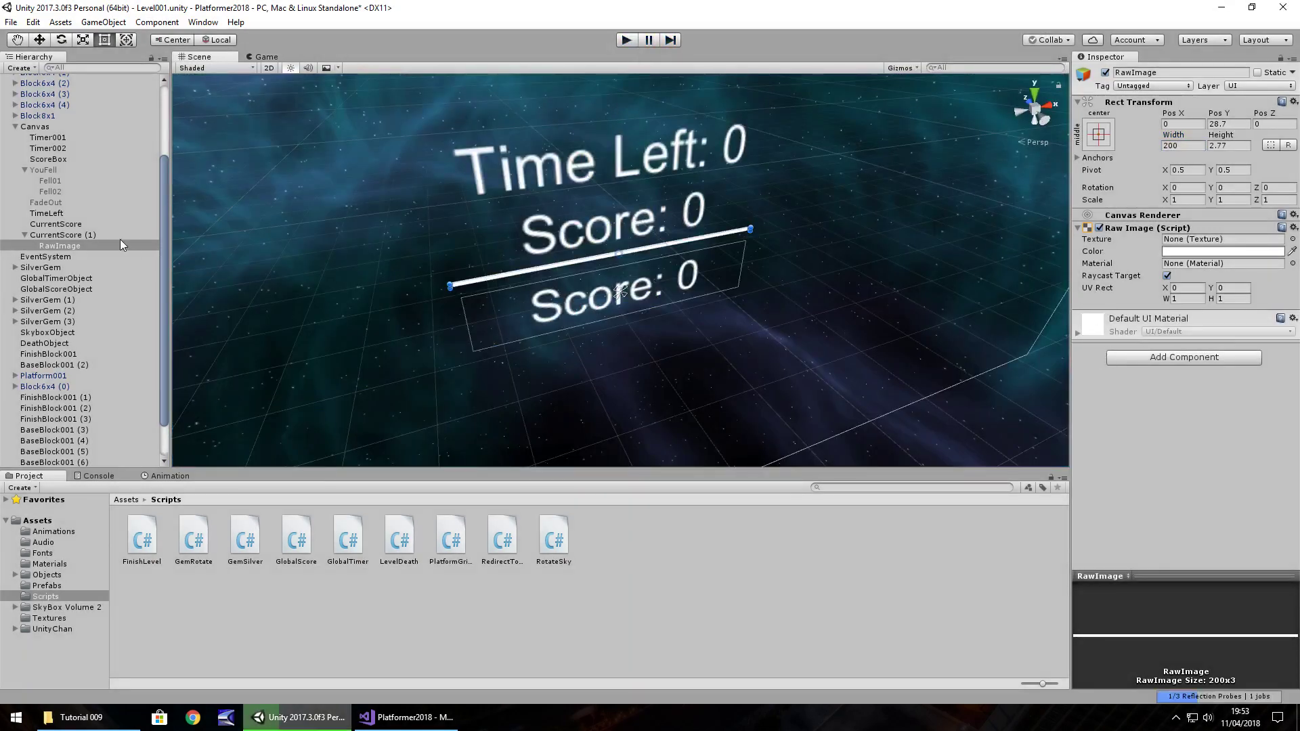
Step: Rename the duplicated score text as TotalScore and move the raw image line out of it to become a child of CurrentScore
{"action": "left_click_drag", "start_coordinate": [71, 246], "coordinate": [58, 236]}
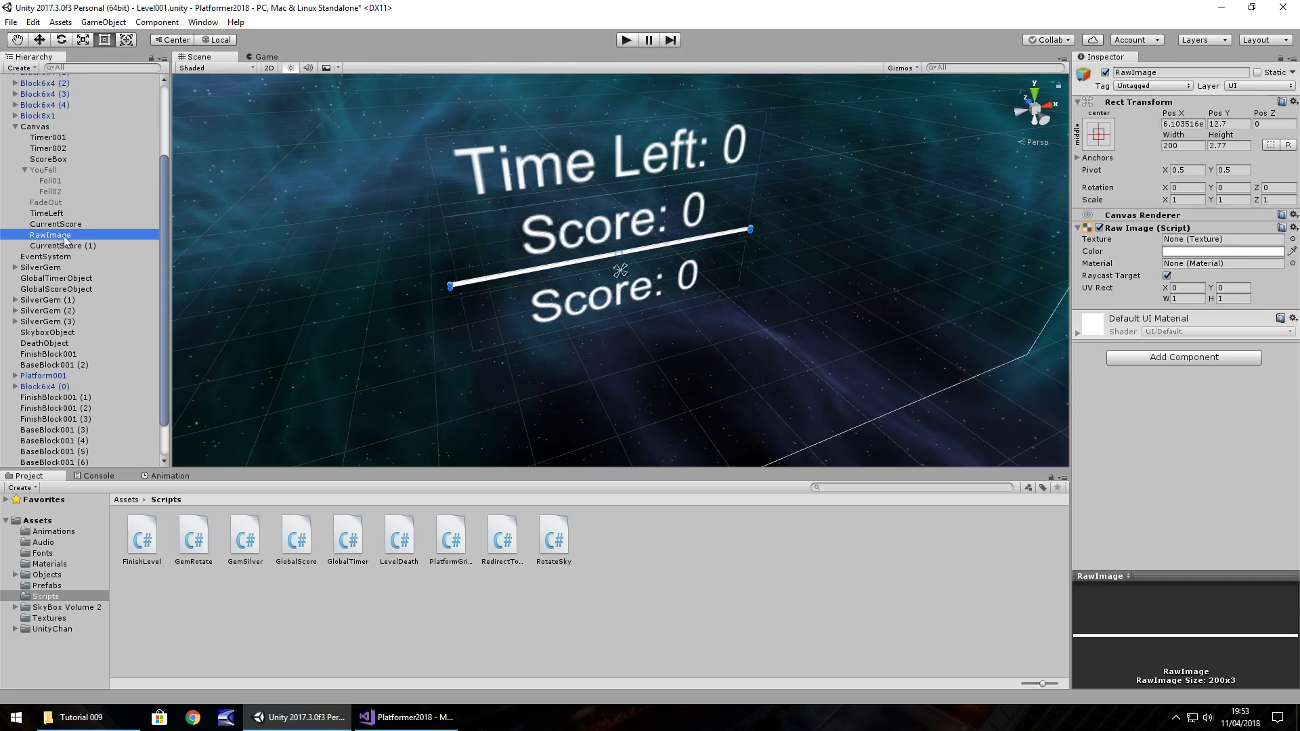
{"action": "left_click", "coordinate": [61, 246]}
{"action": "left_click", "coordinate": [65, 246]}
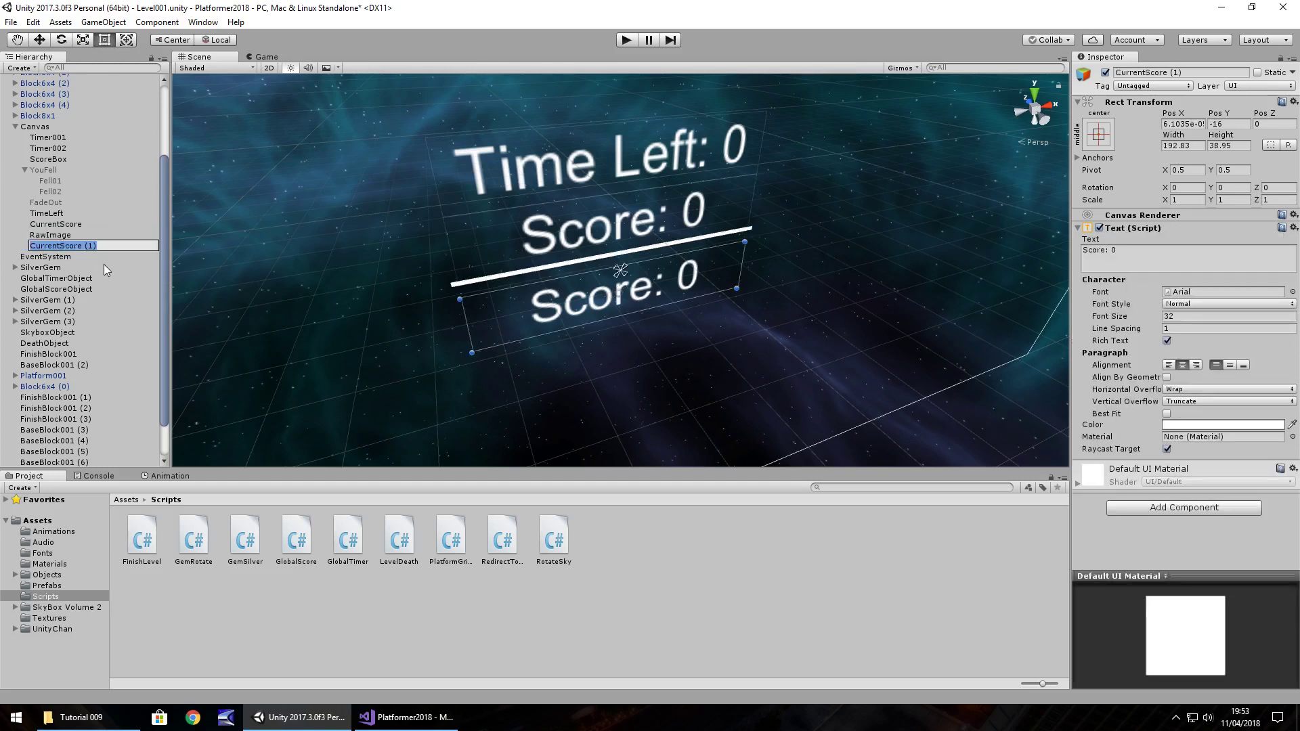
{"action": "type", "text": "TotalScore"}
{"action": "key", "text": "Return"}
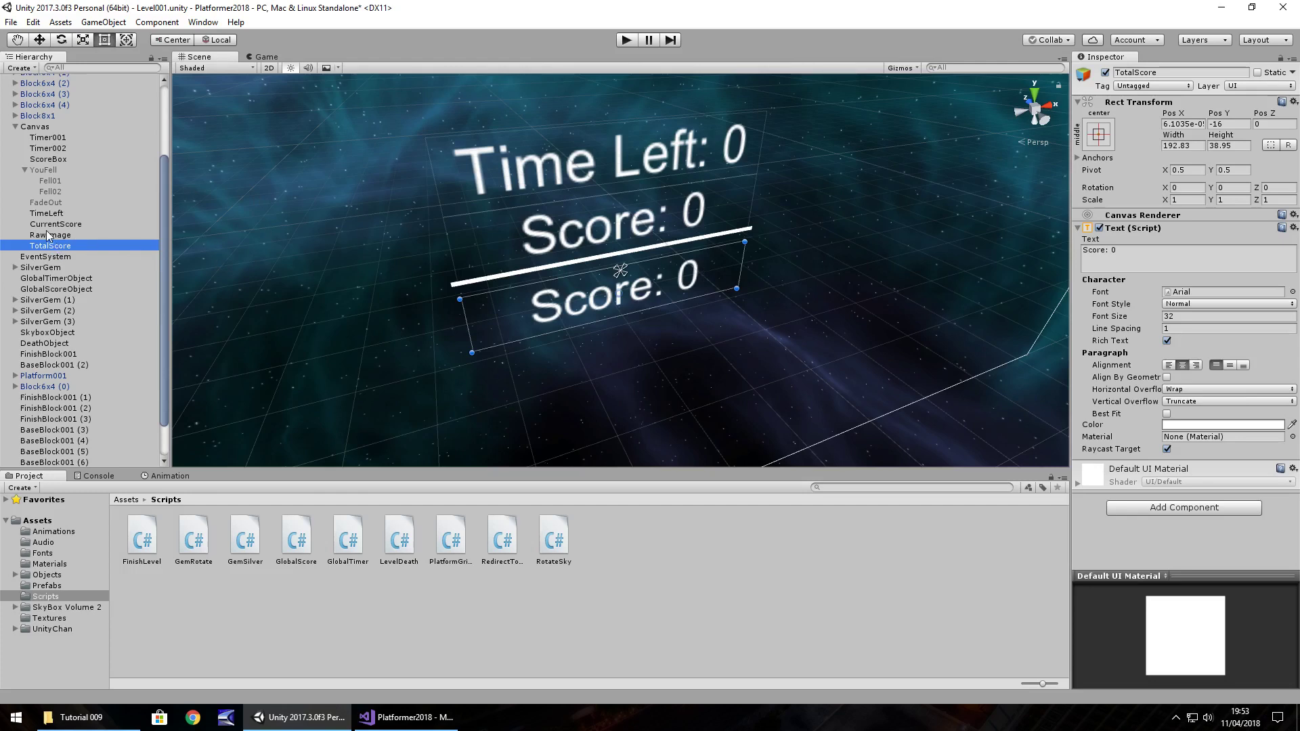
{"action": "left_click_drag", "start_coordinate": [51, 235], "coordinate": [57, 226]}
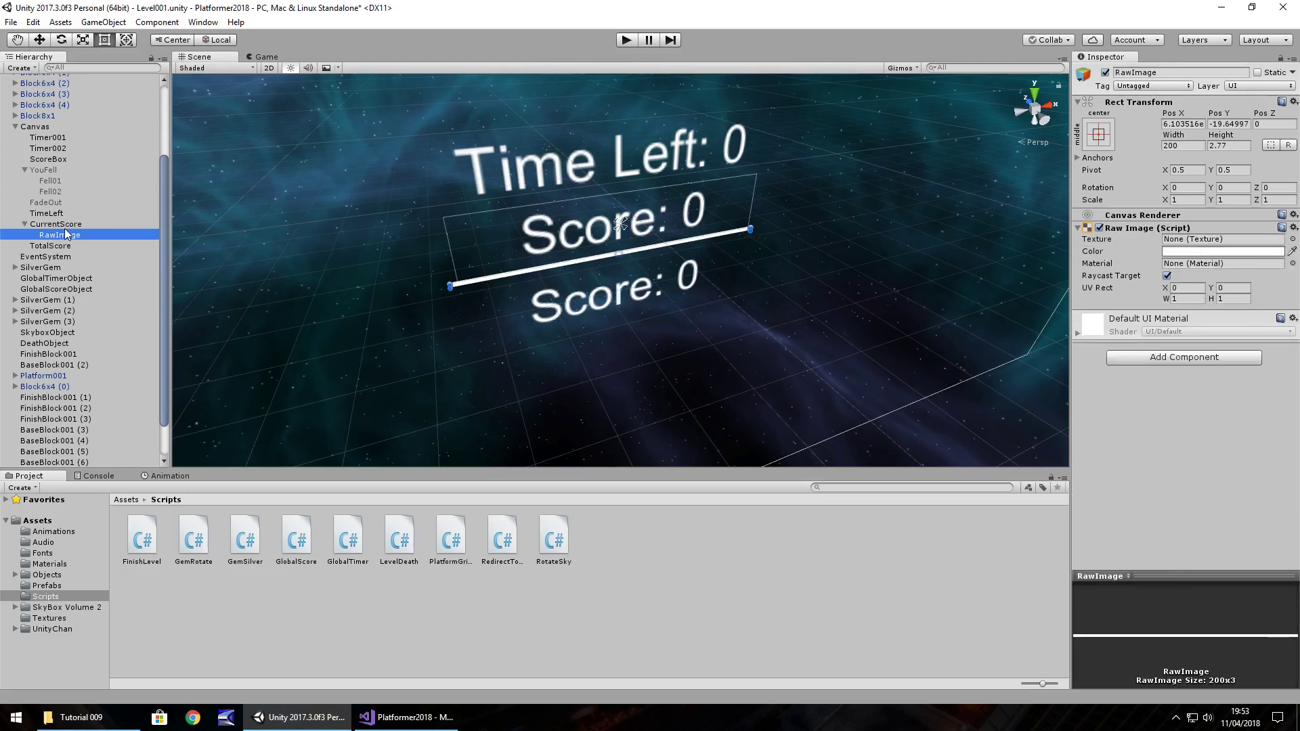
Step: Switch to Visual Studio and add "StartCoroutine(CalculateScore());" after levelComplete.Play() in OnTriggerEnter of the FinishLevel script
{"action": "left_click", "coordinate": [406, 717]}
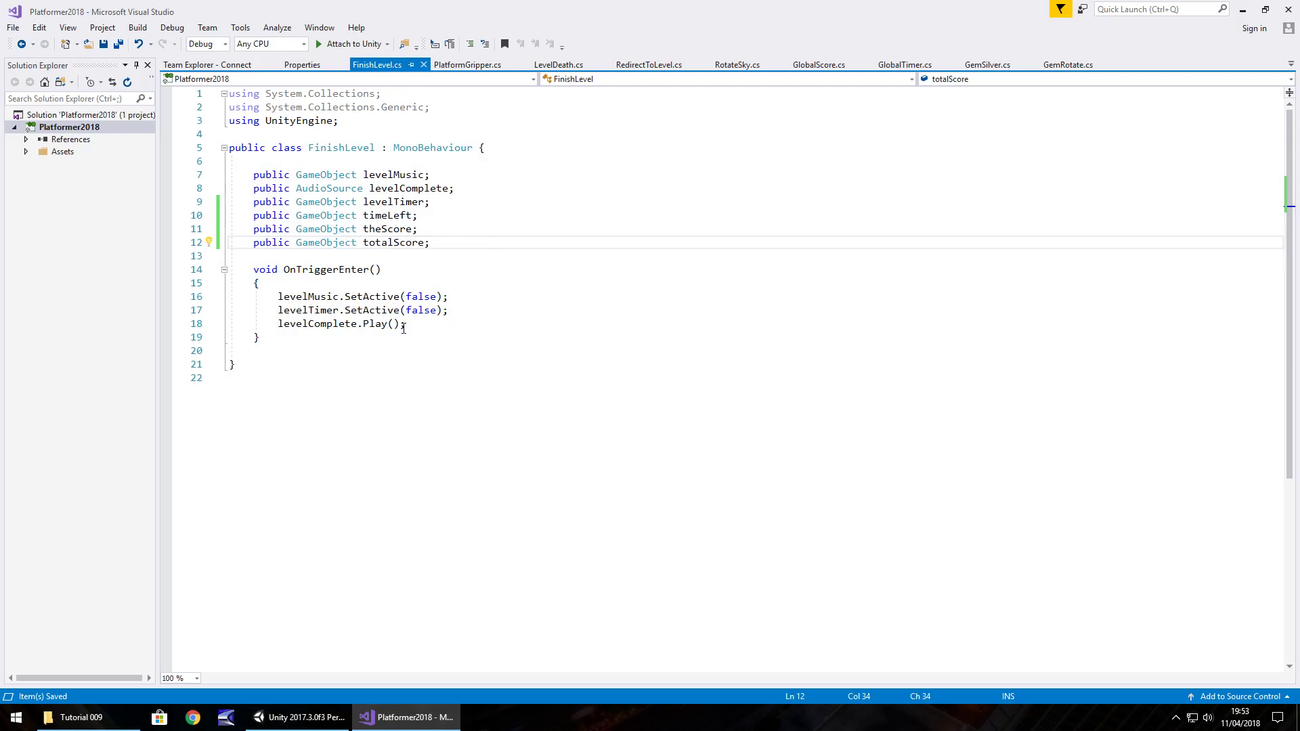
{"action": "left_click", "coordinate": [428, 324]}
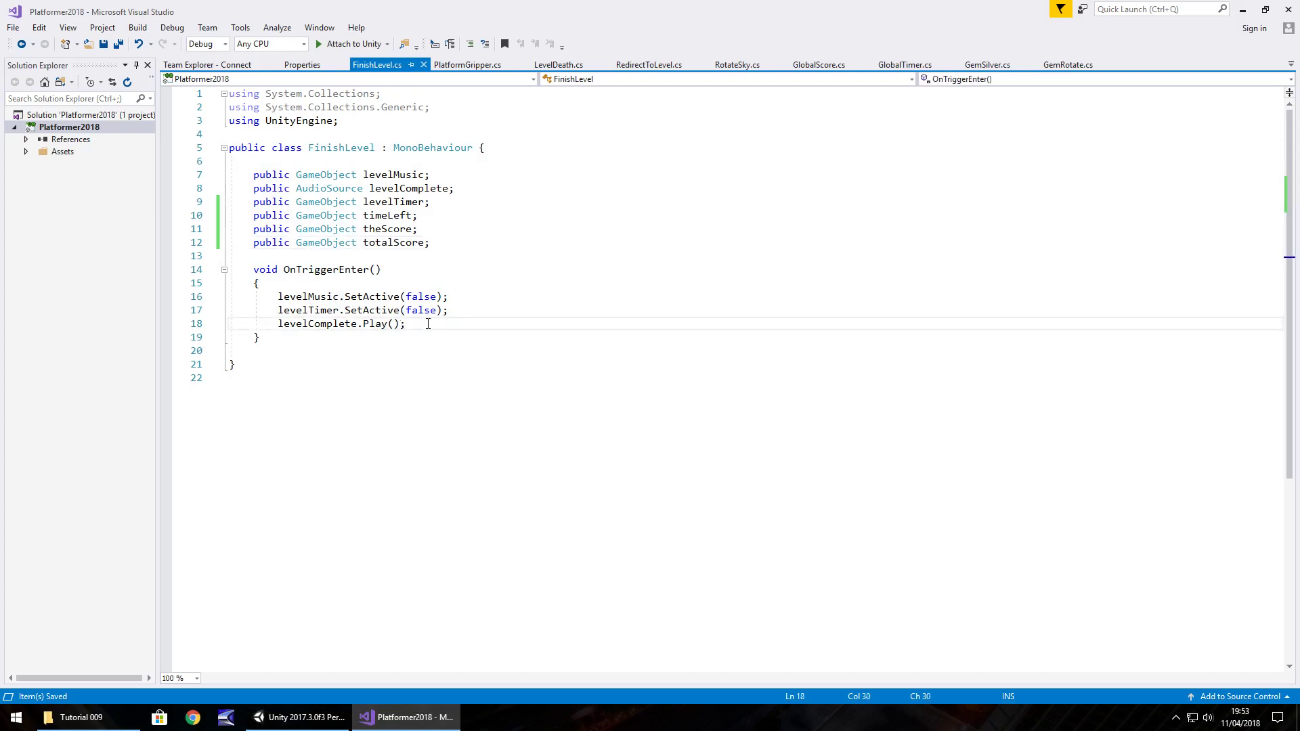
{"action": "key", "text": "Return"}
{"action": "type", "text": "Start"}
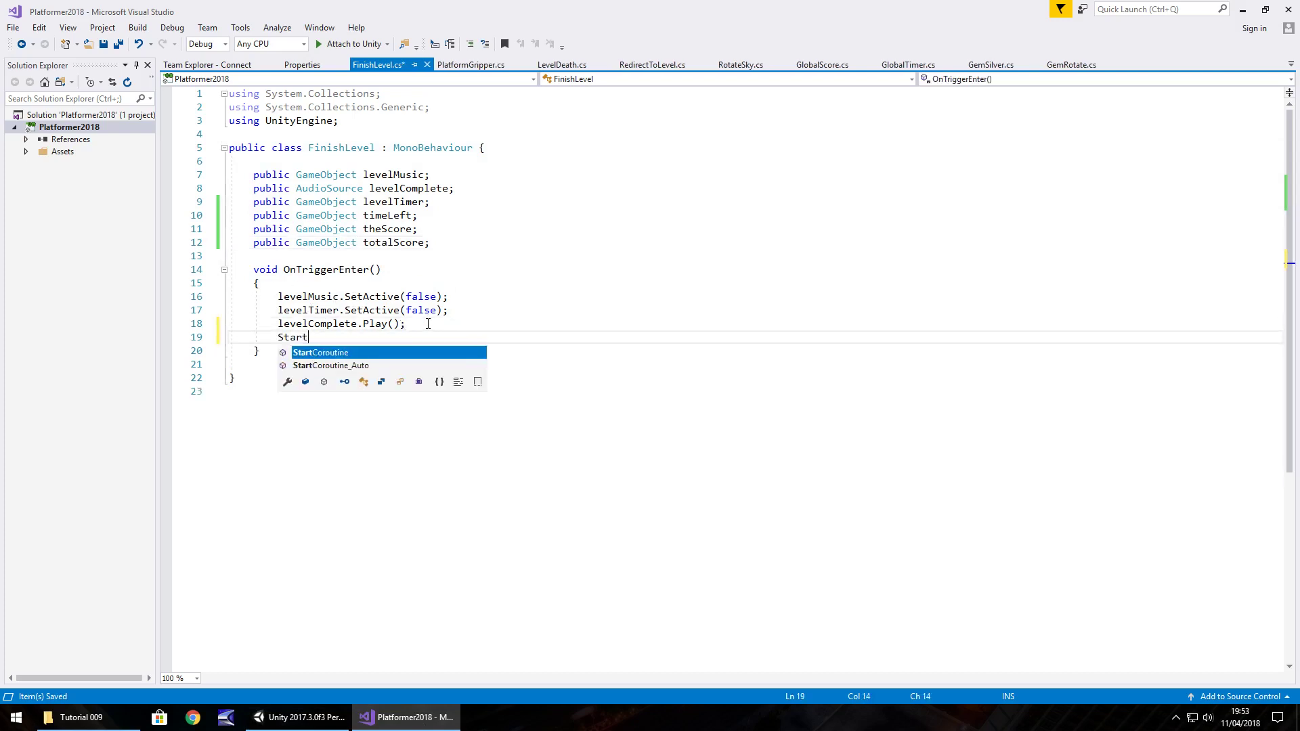
{"action": "type", "text": "Coroutine("}
{"action": "type", "text": "CalculateSc"}
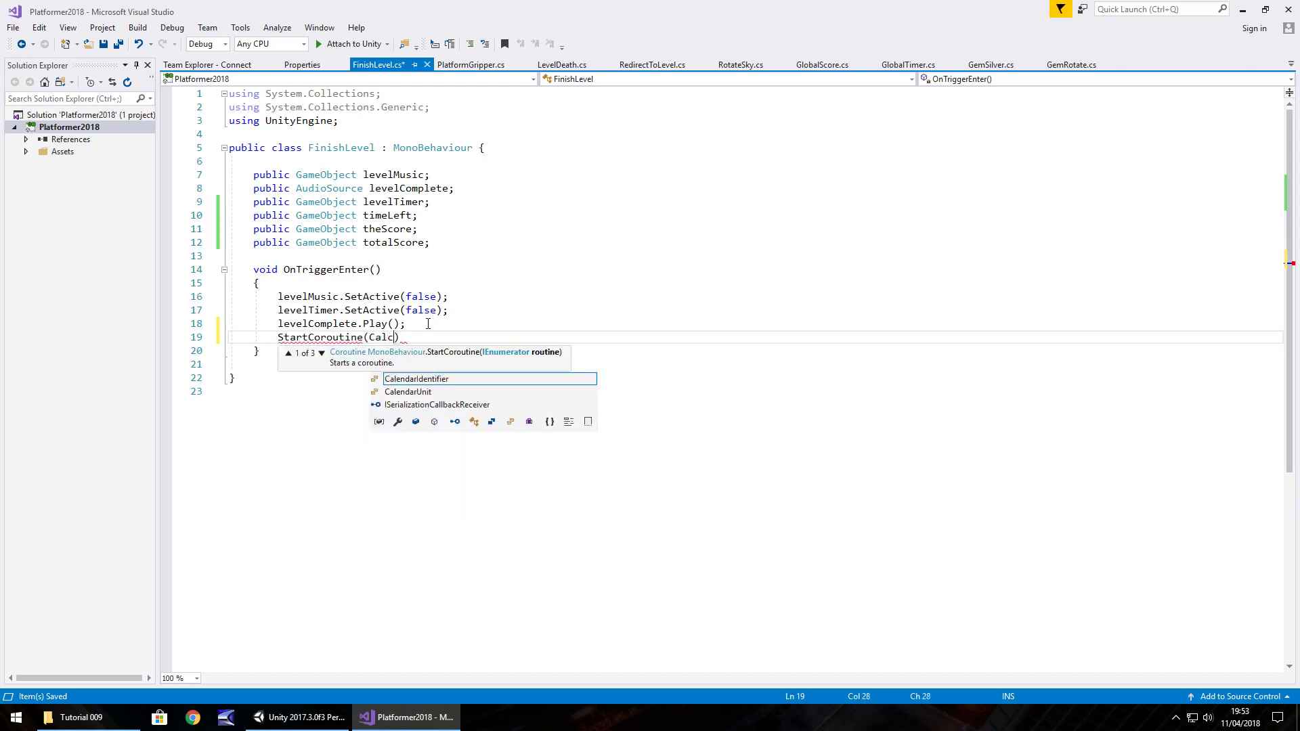
{"action": "type", "text": "ore());"}
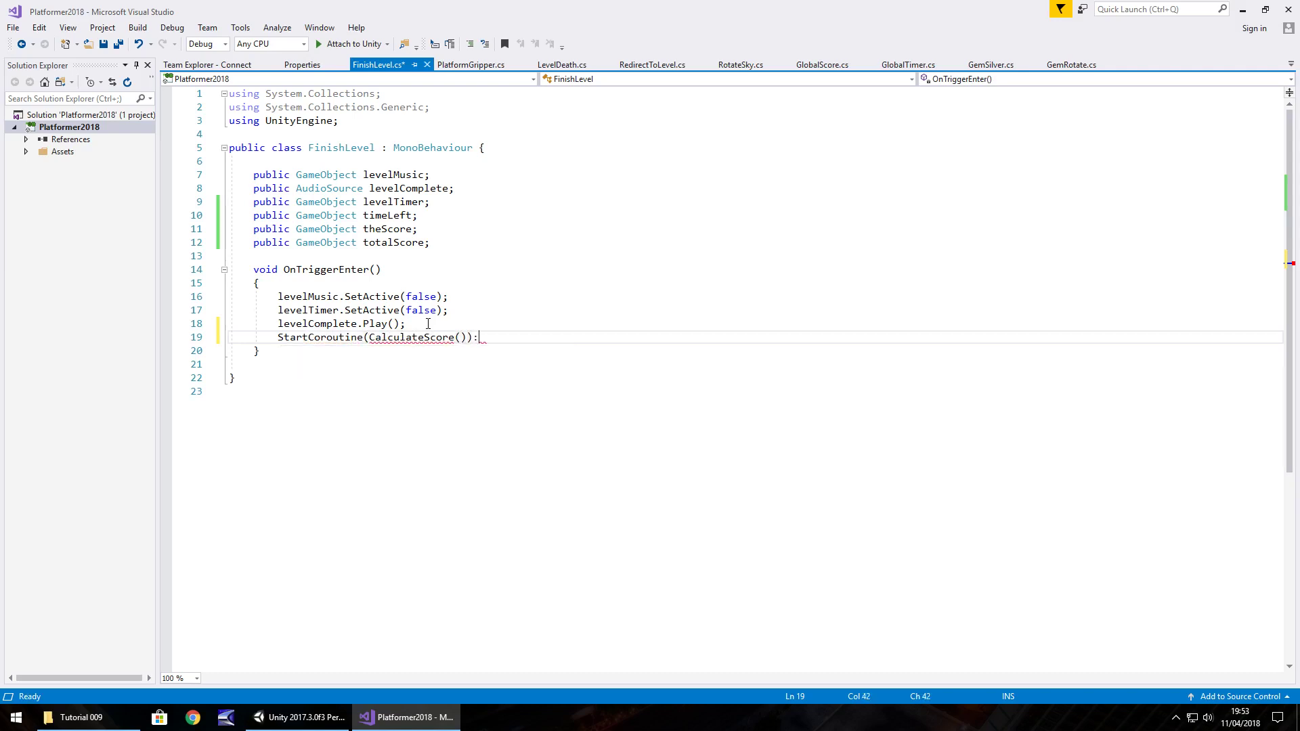
{"action": "type", "text": ";"}
Step: Add an empty "IEnumerator CalculateScore()" method below OnTriggerEnter
{"action": "key", "text": "Down"}
{"action": "key", "text": "Return"}
{"action": "key", "text": "Return"}
{"action": "type", "text": "I"}
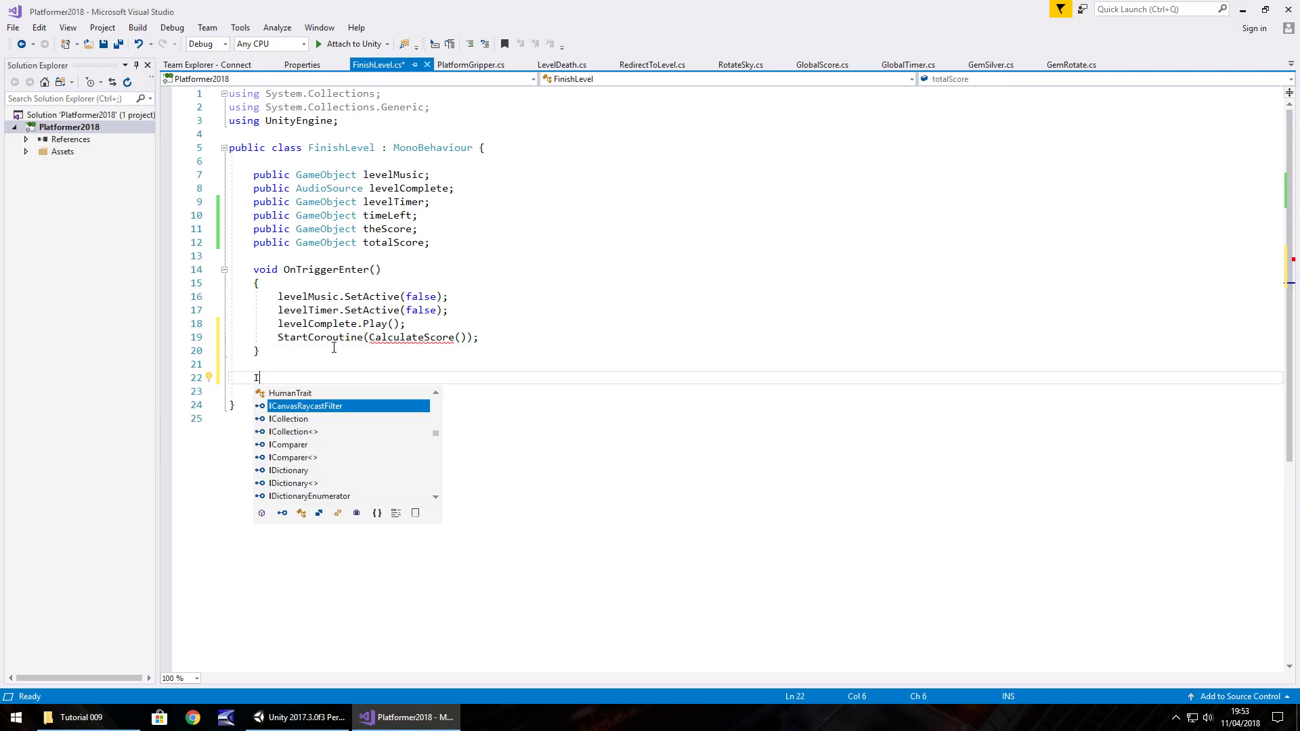
{"action": "type", "text": "Enumerato"}
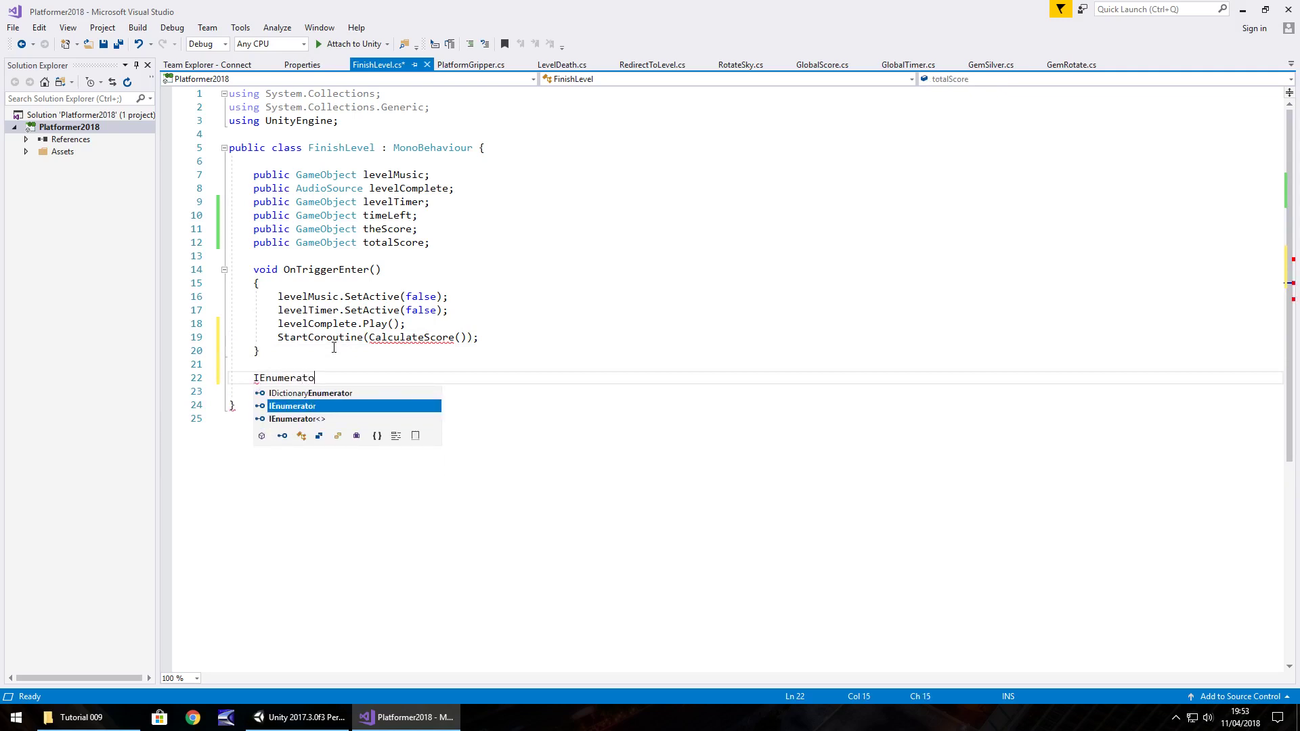
{"action": "type", "text": "r Calcul"}
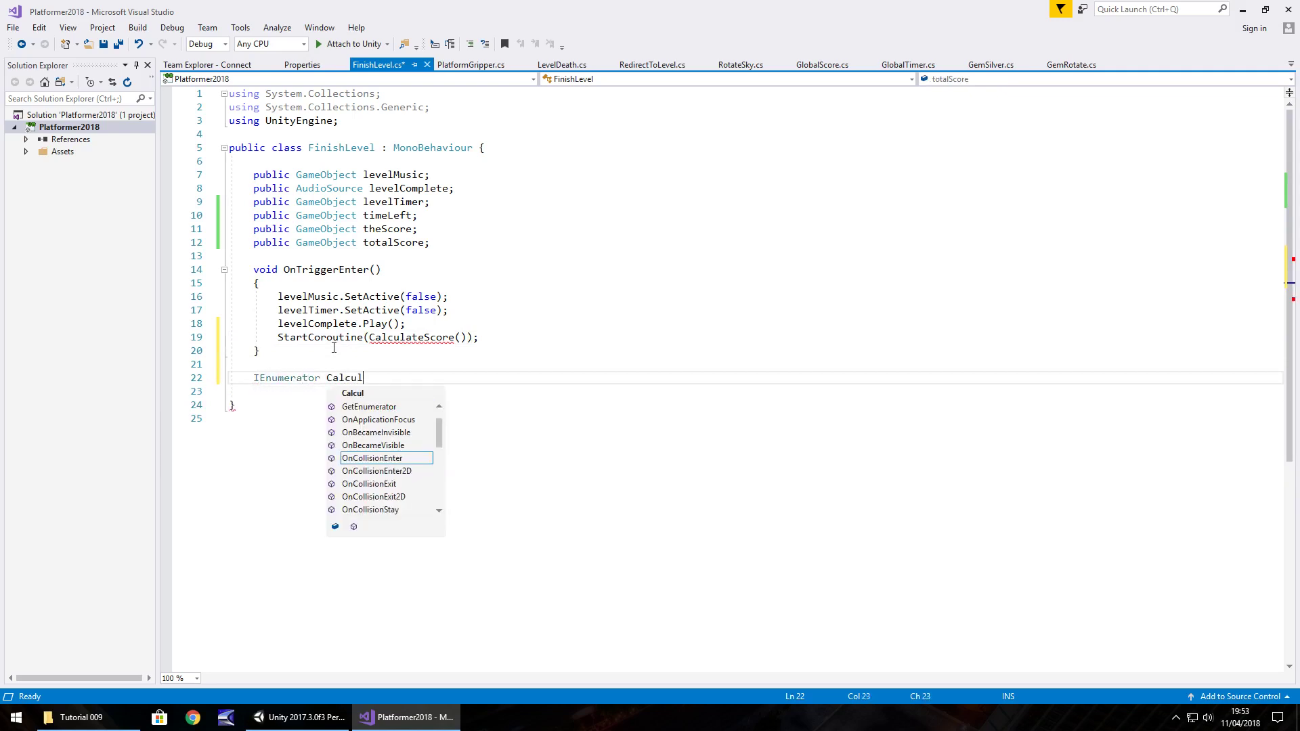
{"action": "type", "text": "ateScore"}
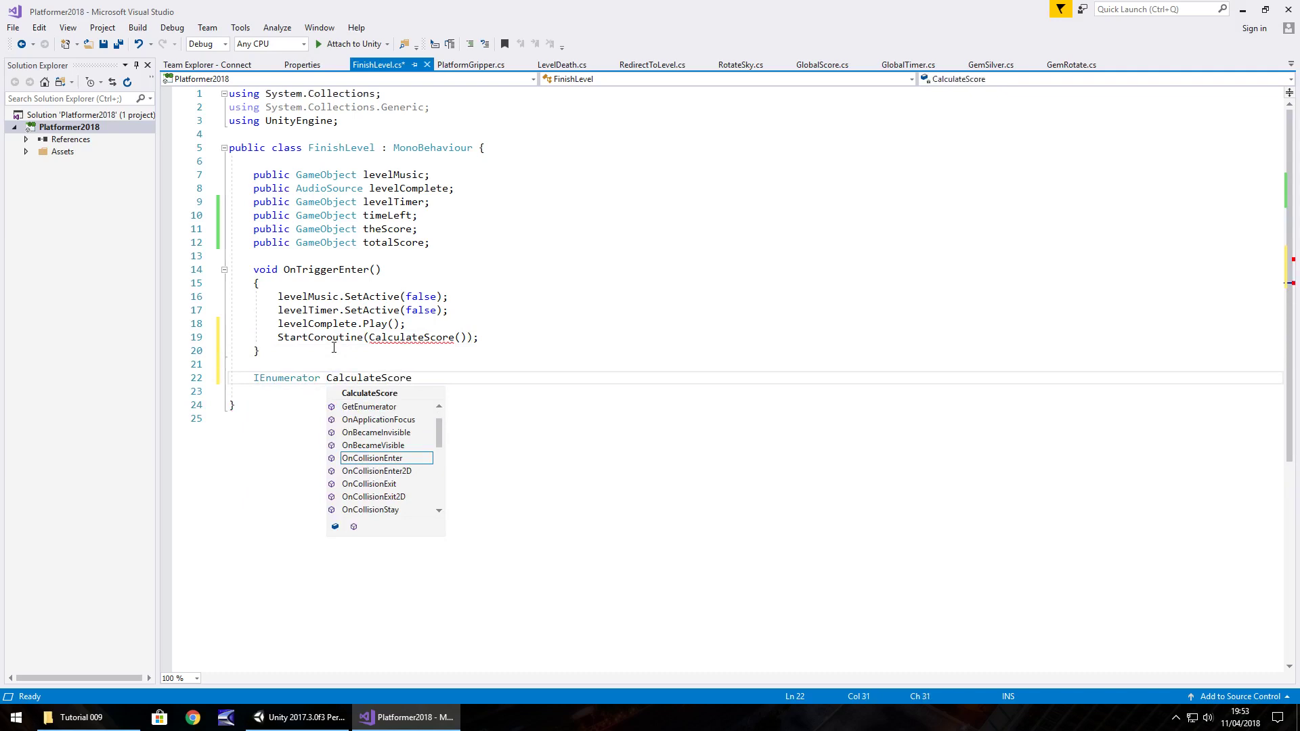
{"action": "type", "text": "() {"}
{"action": "key", "text": "Return"}
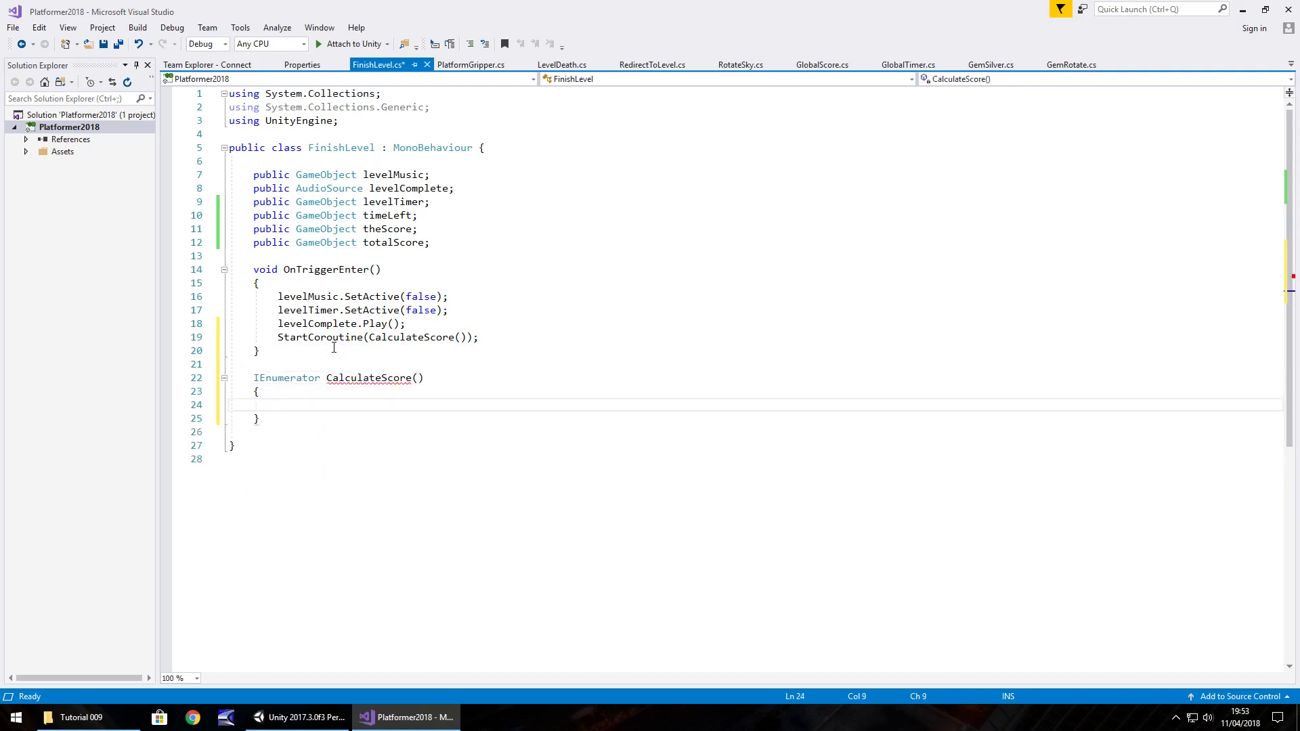
Step: Add "timeLeft.SetActive(true);" as the first statement inside the CalculateScore method
{"action": "type", "text": "ti"}
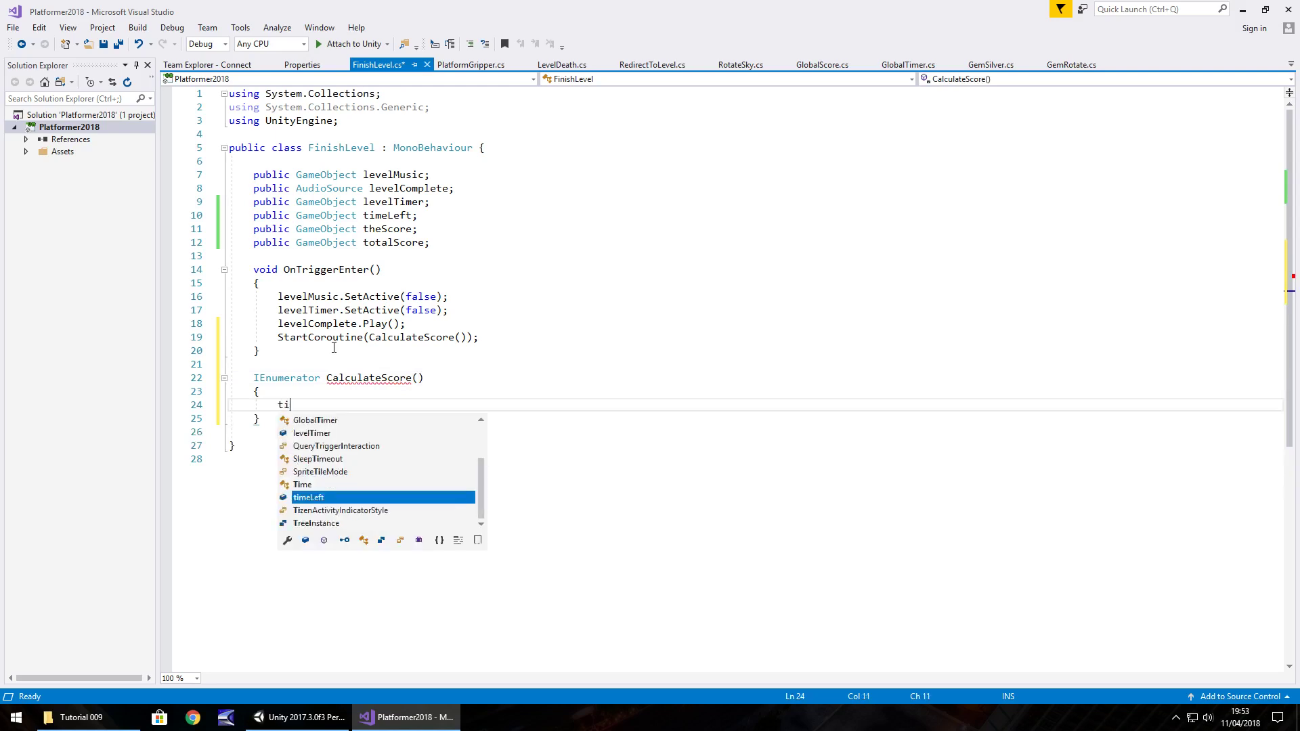
{"action": "type", "text": "meLeft.SetActive(true);"}
{"action": "key", "text": "Return"}
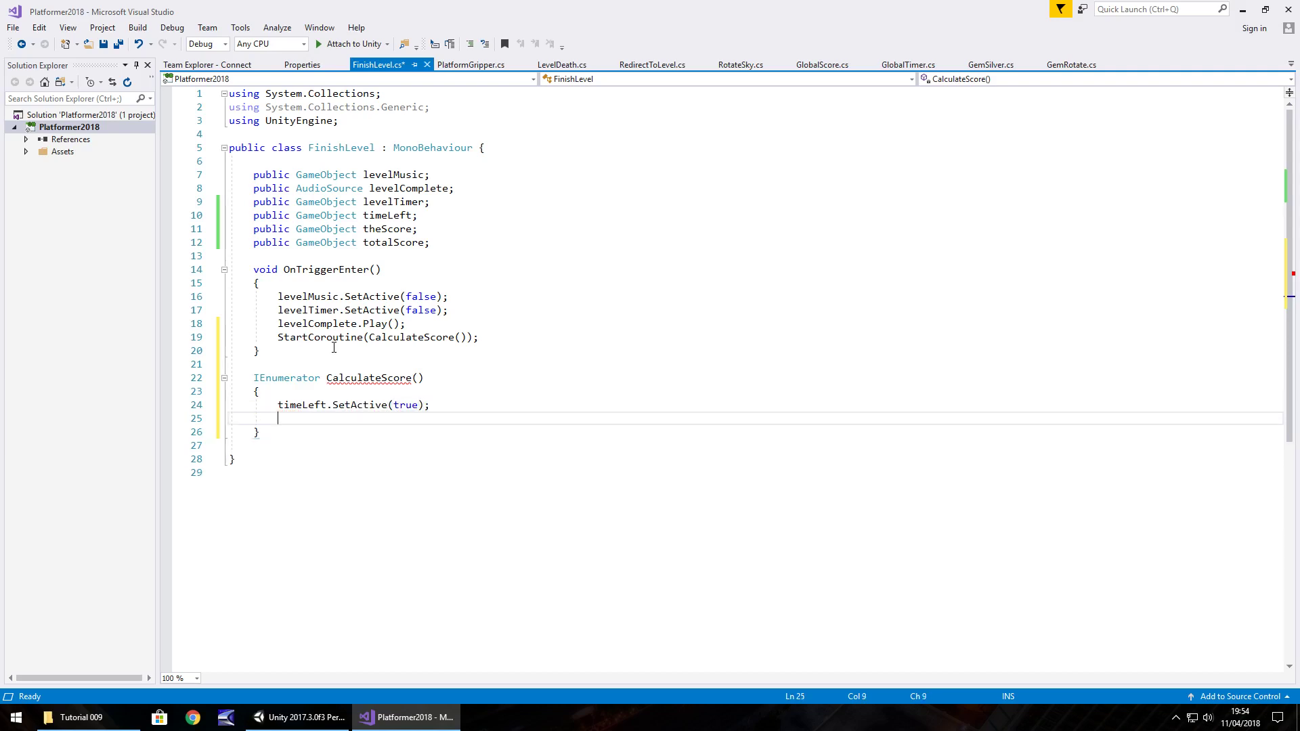
Step: Add "yield return new WaitForSeconds(0.25f);" below the timeLeft activation in CalculateScore
{"action": "type", "text": "yield return n"}
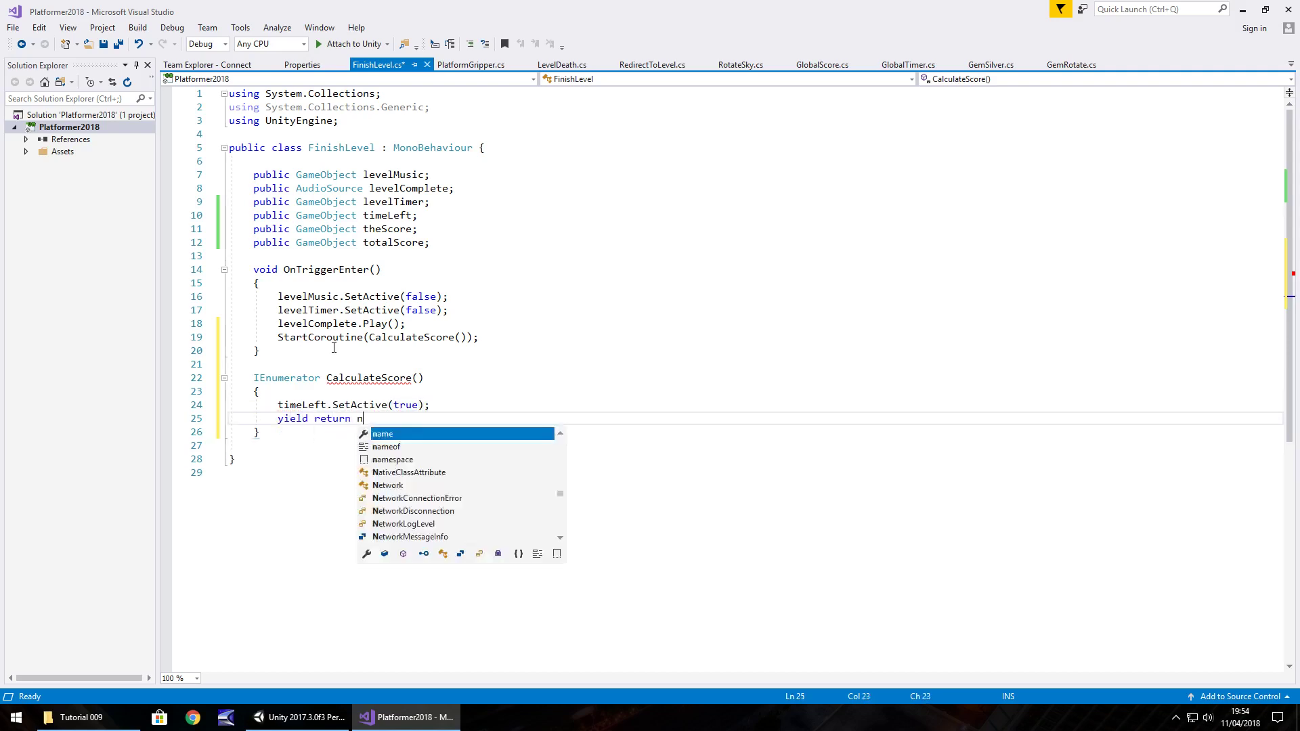
{"action": "type", "text": "ew WaitFor"}
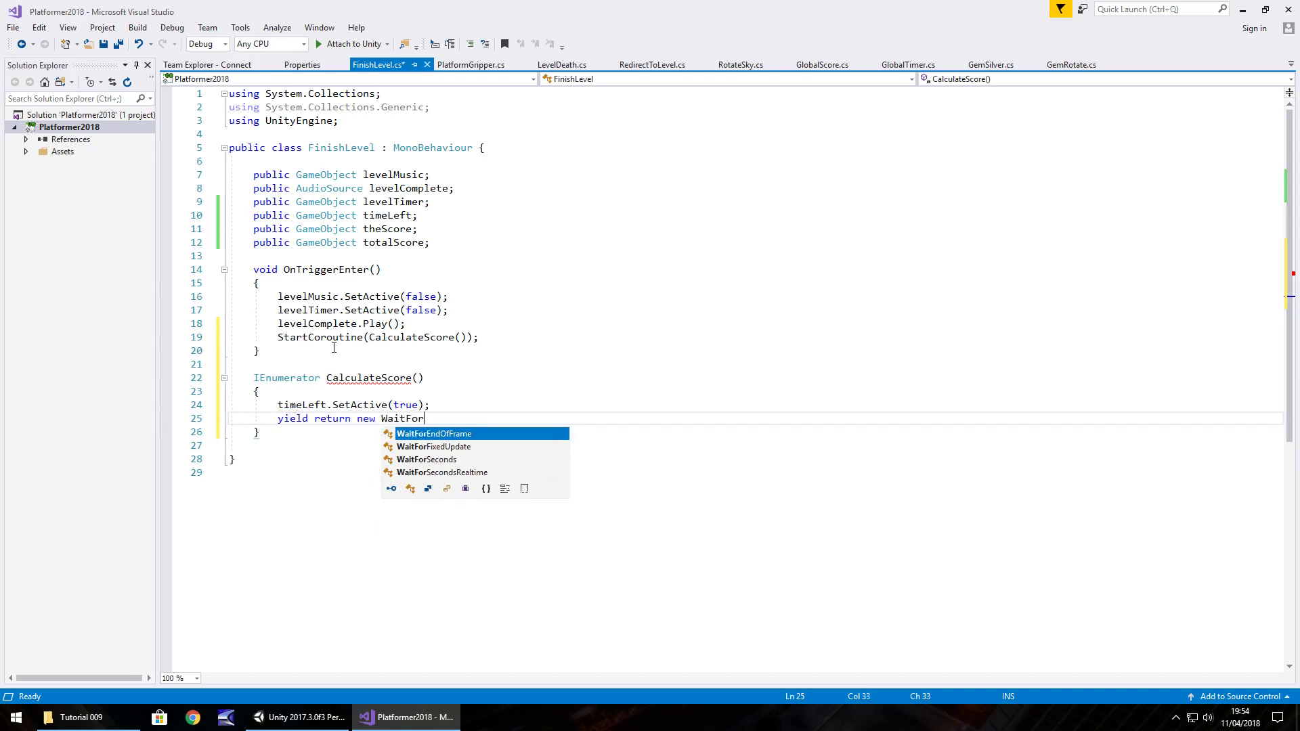
{"action": "key", "text": "Tab"}
{"action": "key", "text": "BackSpace"}
{"action": "key", "text": "BackSpace"}
{"action": "key", "text": "BackSpace"}
{"action": "key", "text": "BackSpace"}
{"action": "key", "text": "BackSpace"}
{"action": "key", "text": "BackSpace"}
{"action": "key", "text": "BackSpace"}
{"action": "key", "text": "BackSpace"}
{"action": "key", "text": "BackSpace"}
{"action": "type", "text": "Seconds("}
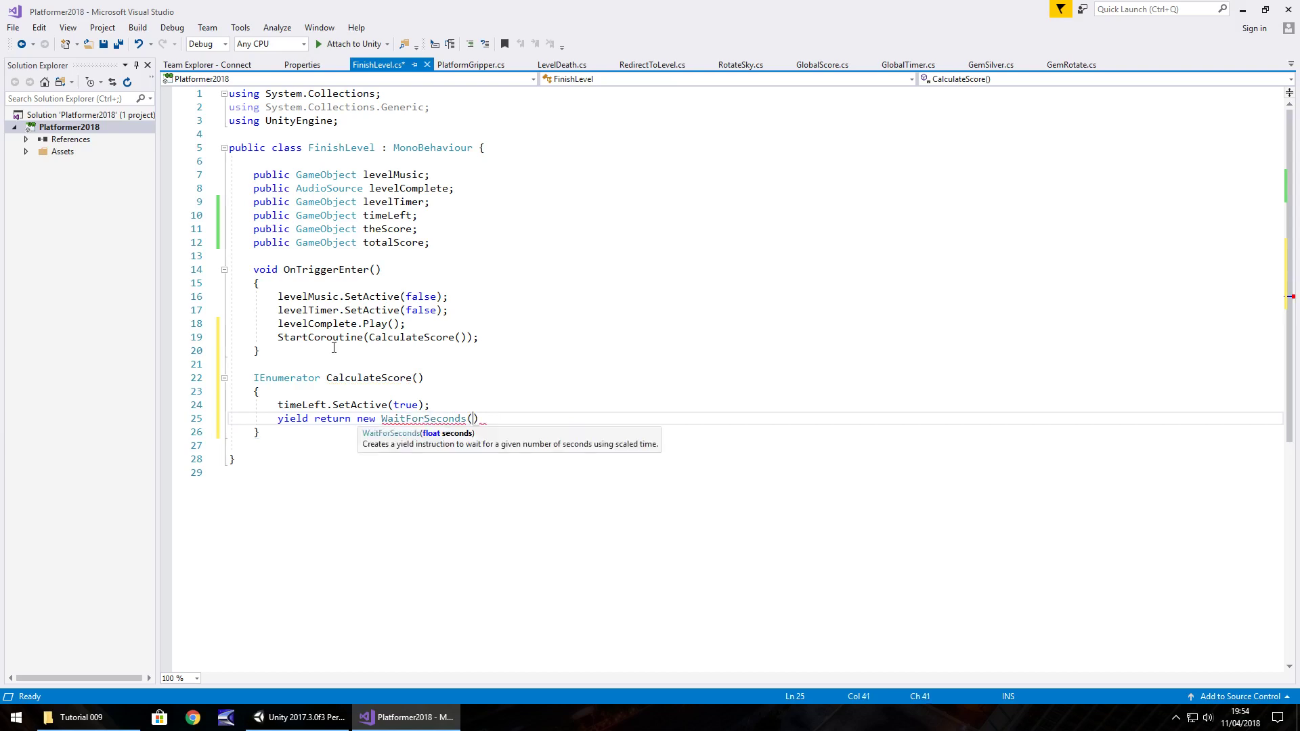
{"action": "type", "text": "0.25f);"}
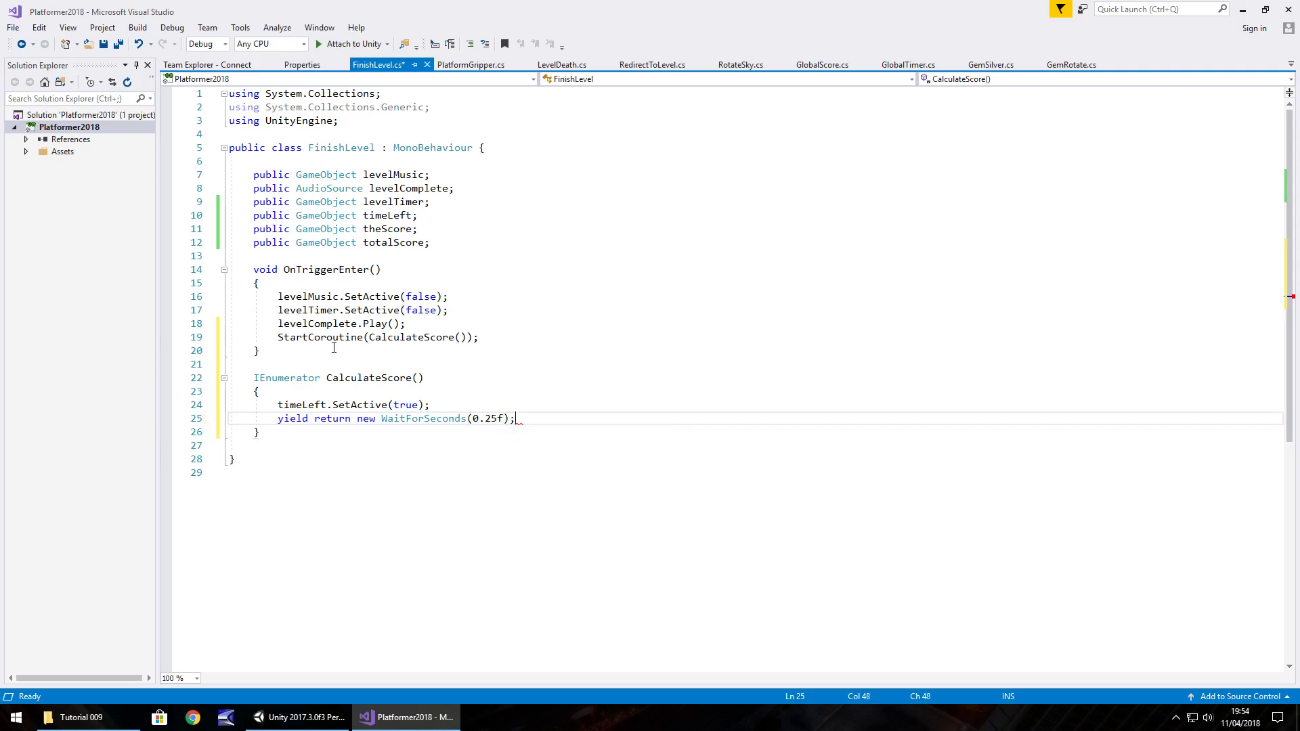
{"action": "key", "text": "Return"}
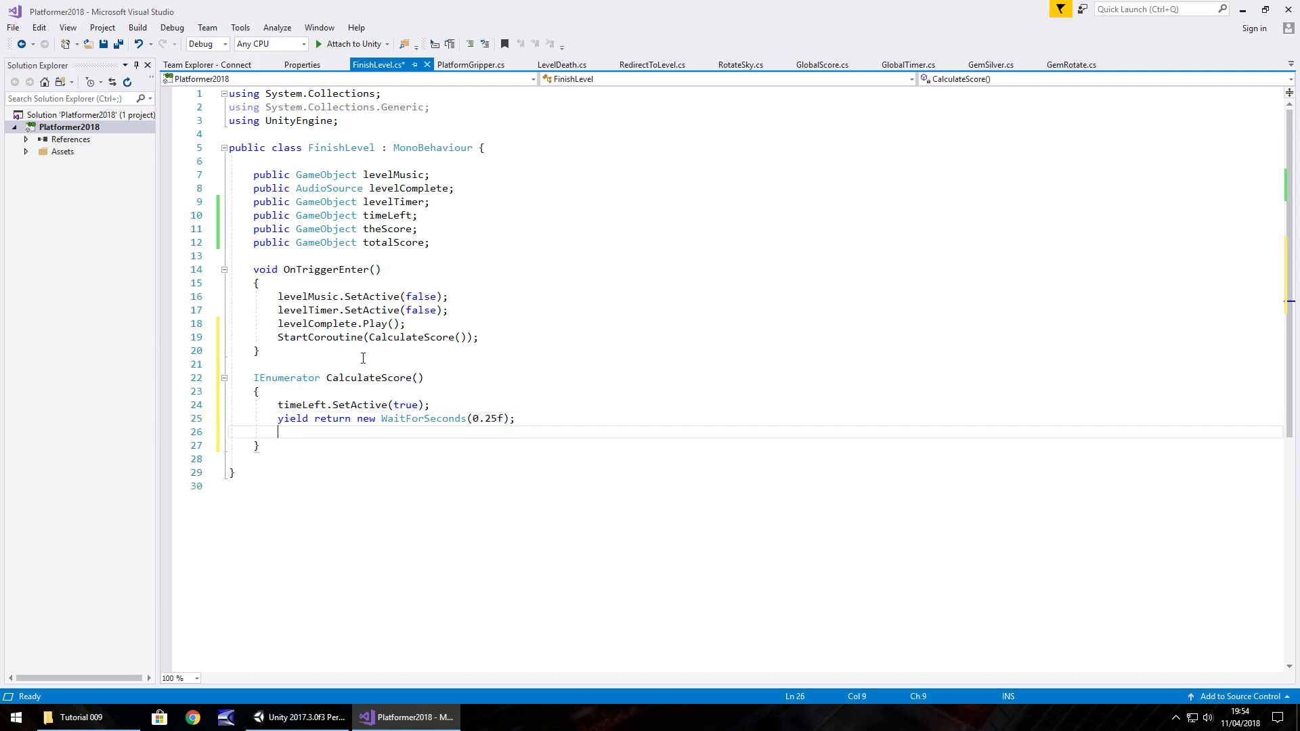
Step: Add "theScore.SetActive(true);" to CalculateScore and put a copy of the 0.25f WaitForSeconds line below it
{"action": "type", "text": "theScore."}
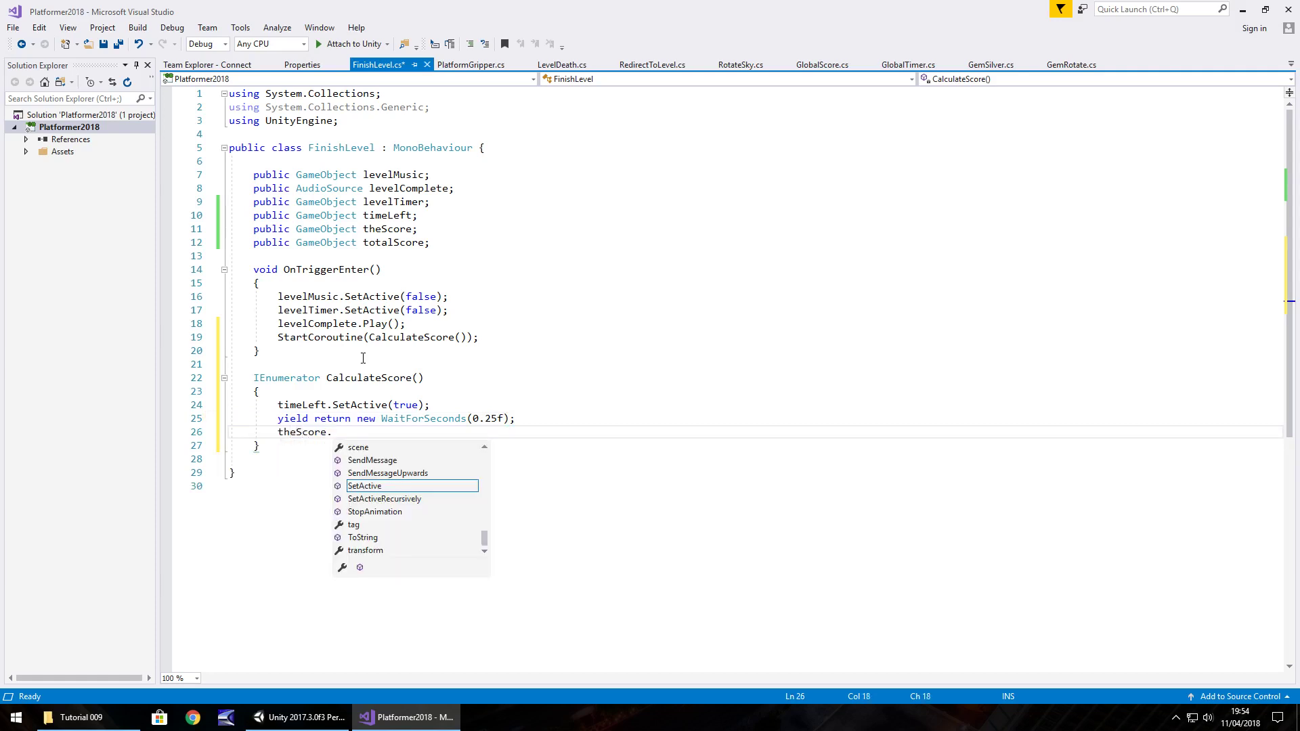
{"action": "type", "text": "SetActive(true)"}
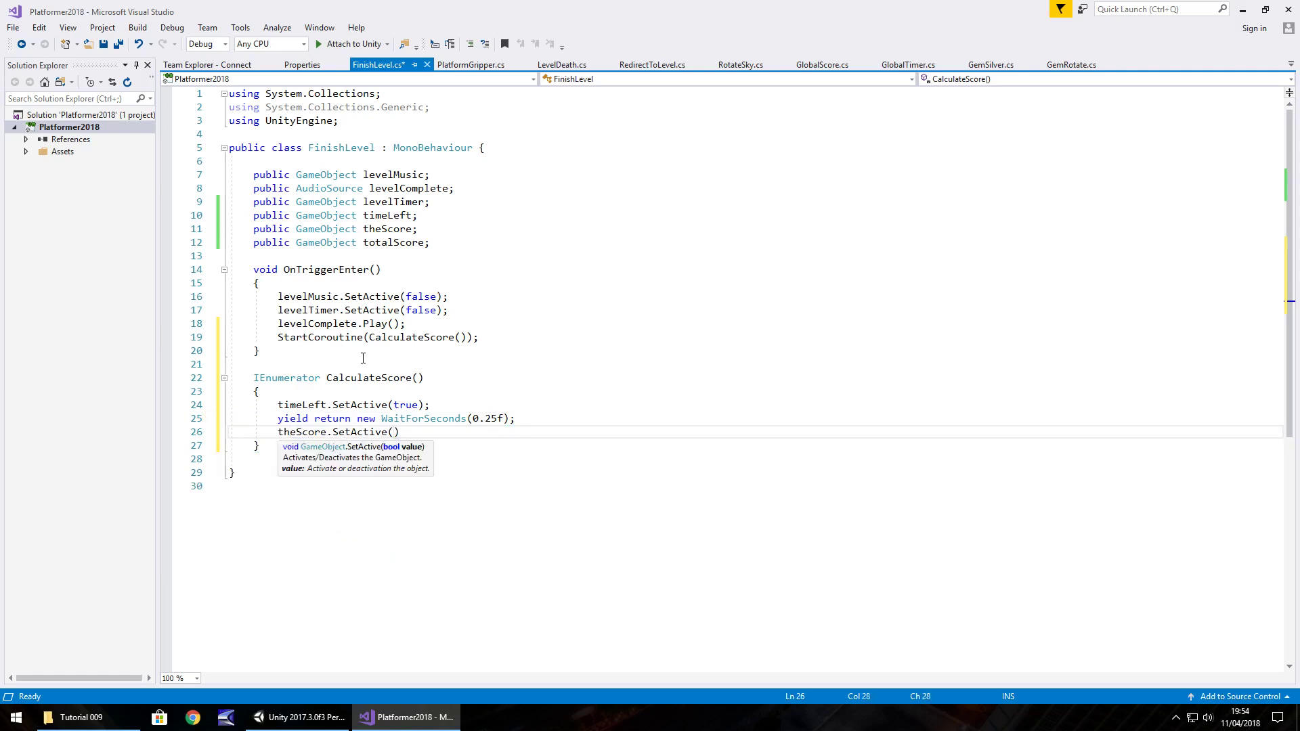
{"action": "type", "text": ";"}
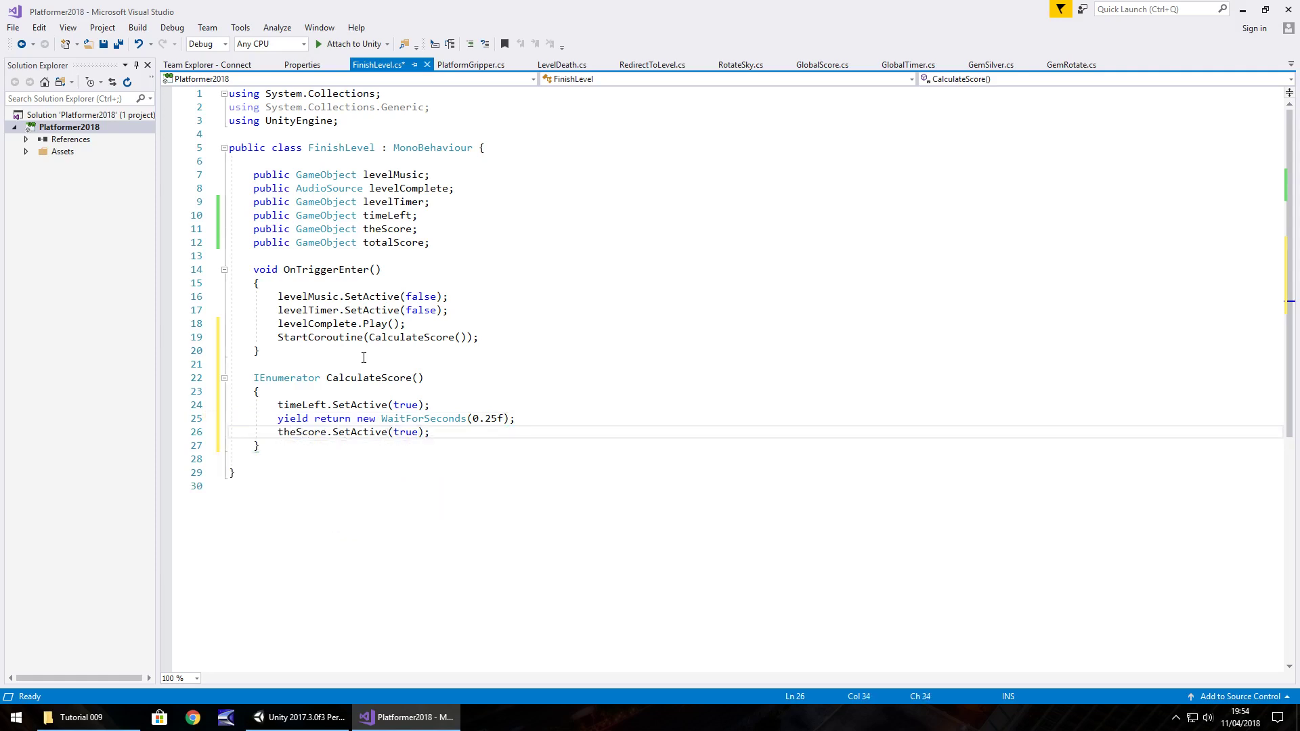
{"action": "left_click_drag", "start_coordinate": [537, 420], "coordinate": [278, 420]}
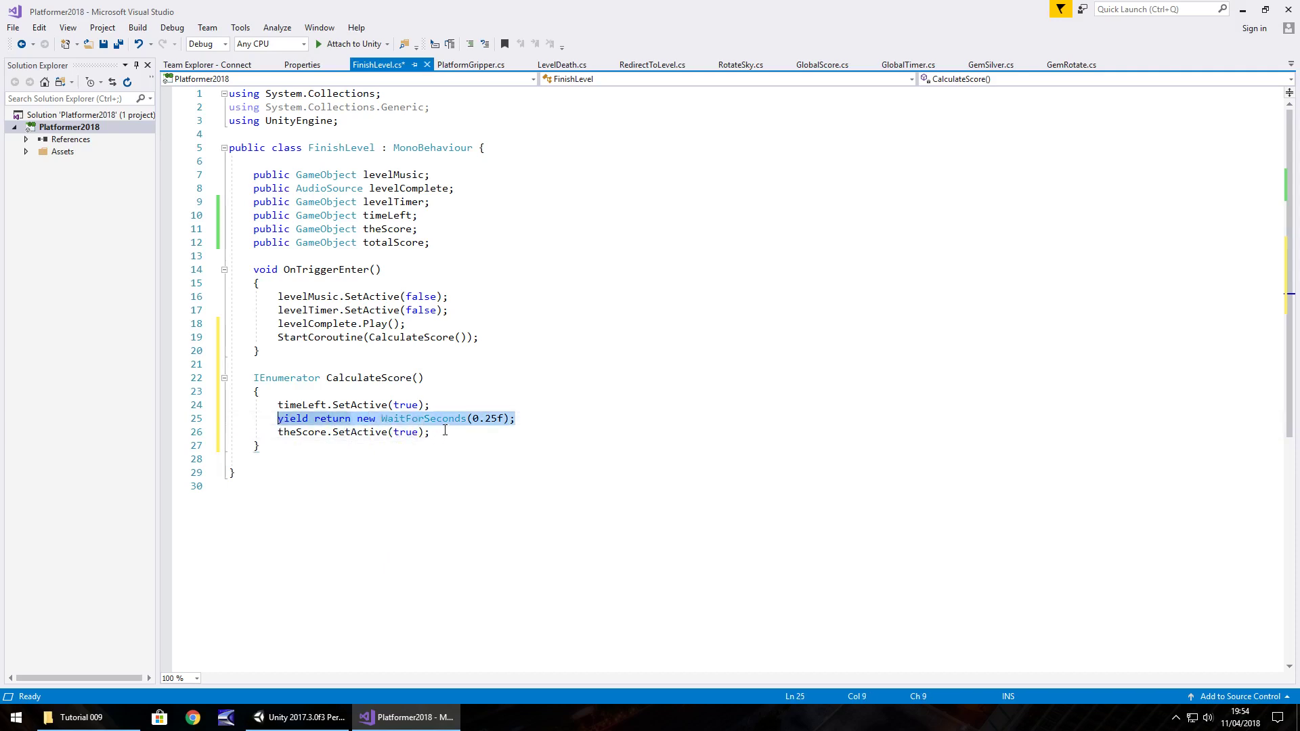
{"action": "key", "text": "ctrl+c"}
{"action": "left_click", "coordinate": [445, 431]}
{"action": "key", "text": "Return"}
{"action": "key", "text": "ctrl+v"}
{"action": "key", "text": "Return"}
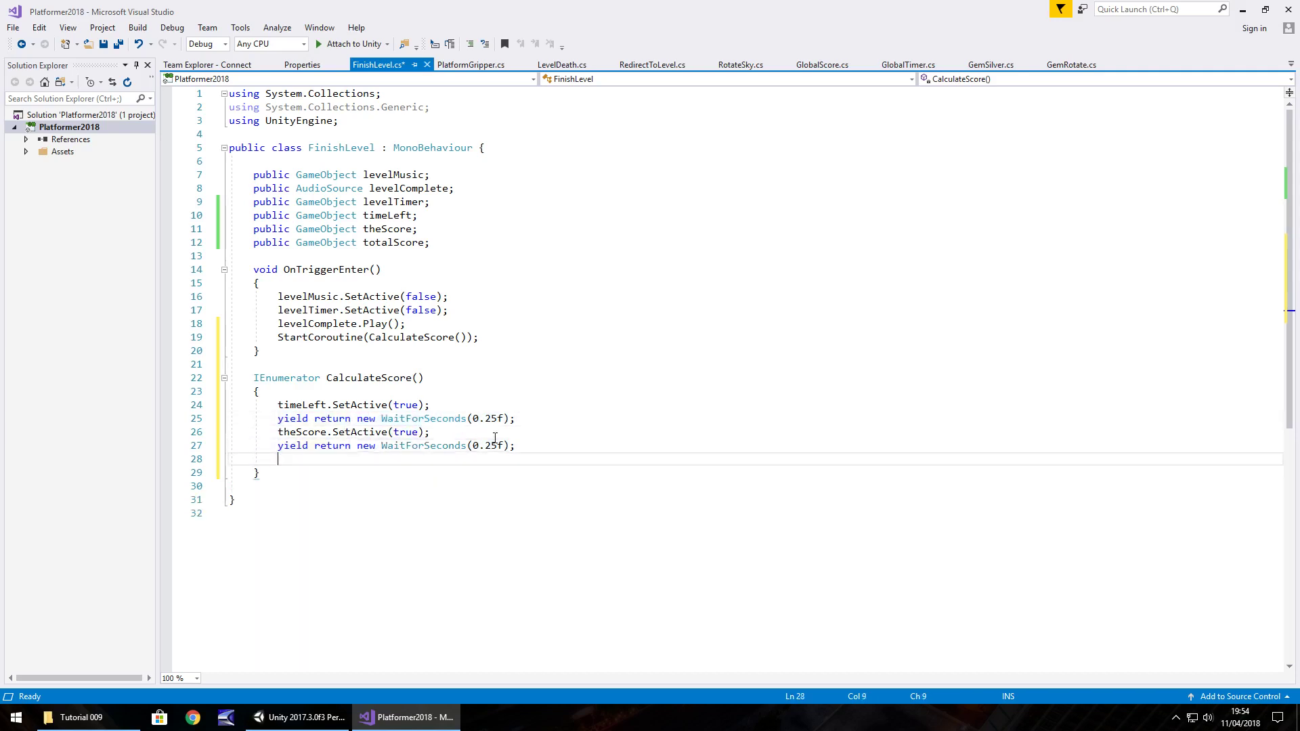
Step: Add "totalScore.SetActive(true);" followed by another copy of the 0.25f WaitForSeconds line, and save the FinishLevel script
{"action": "type", "text": "total"}
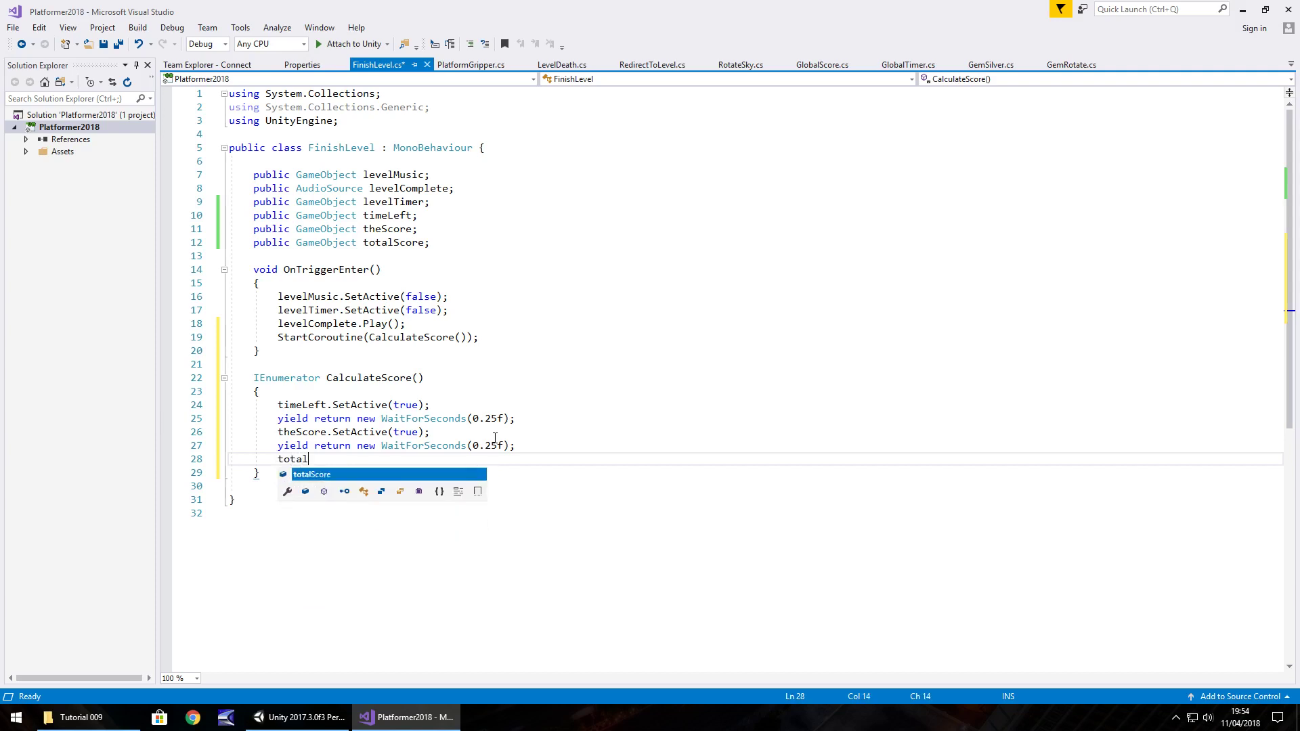
{"action": "type", "text": "Score.Set"}
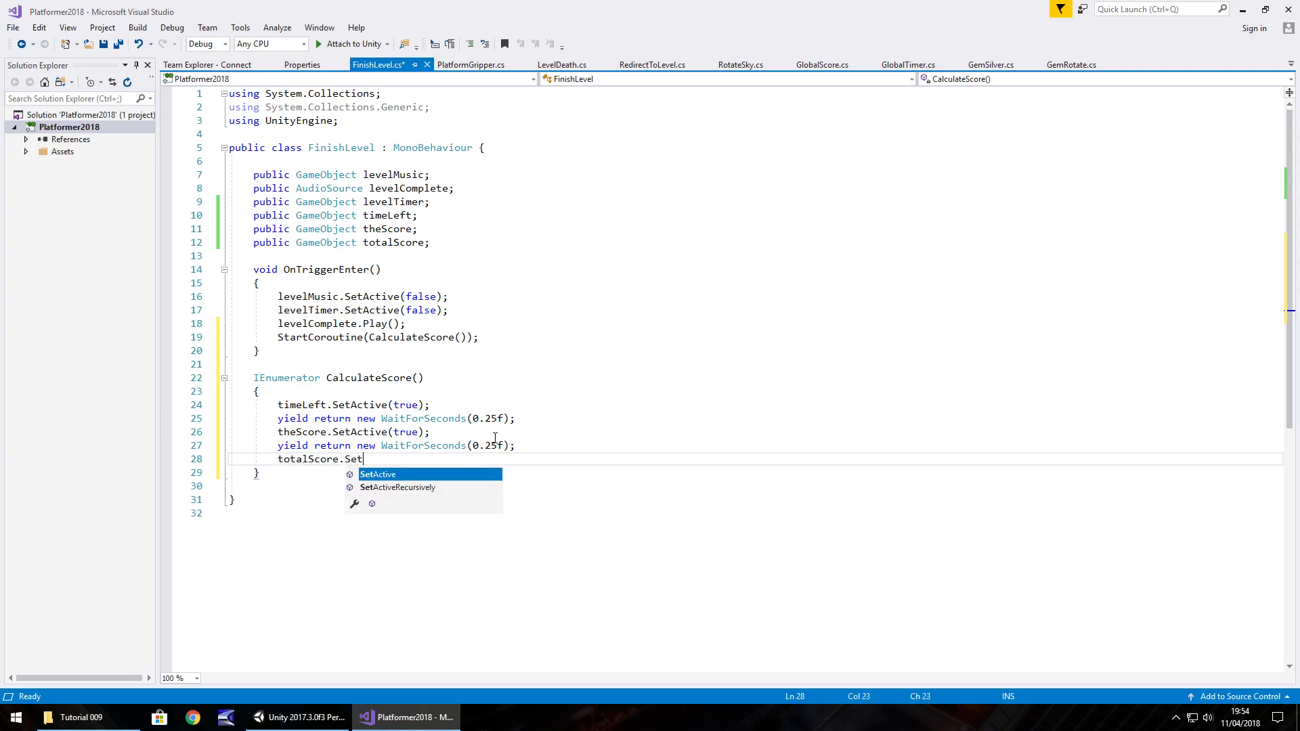
{"action": "type", "text": "Active(true);"}
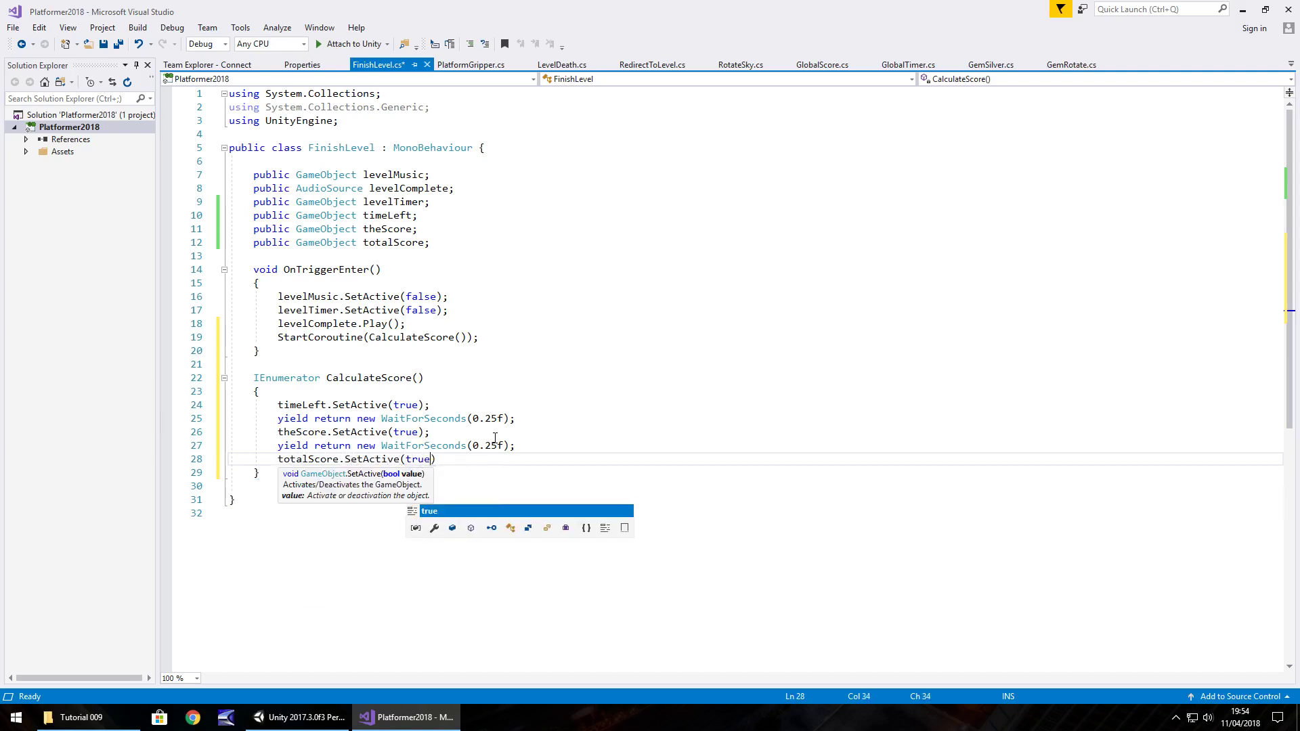
{"action": "left_click_drag", "start_coordinate": [531, 448], "coordinate": [279, 448]}
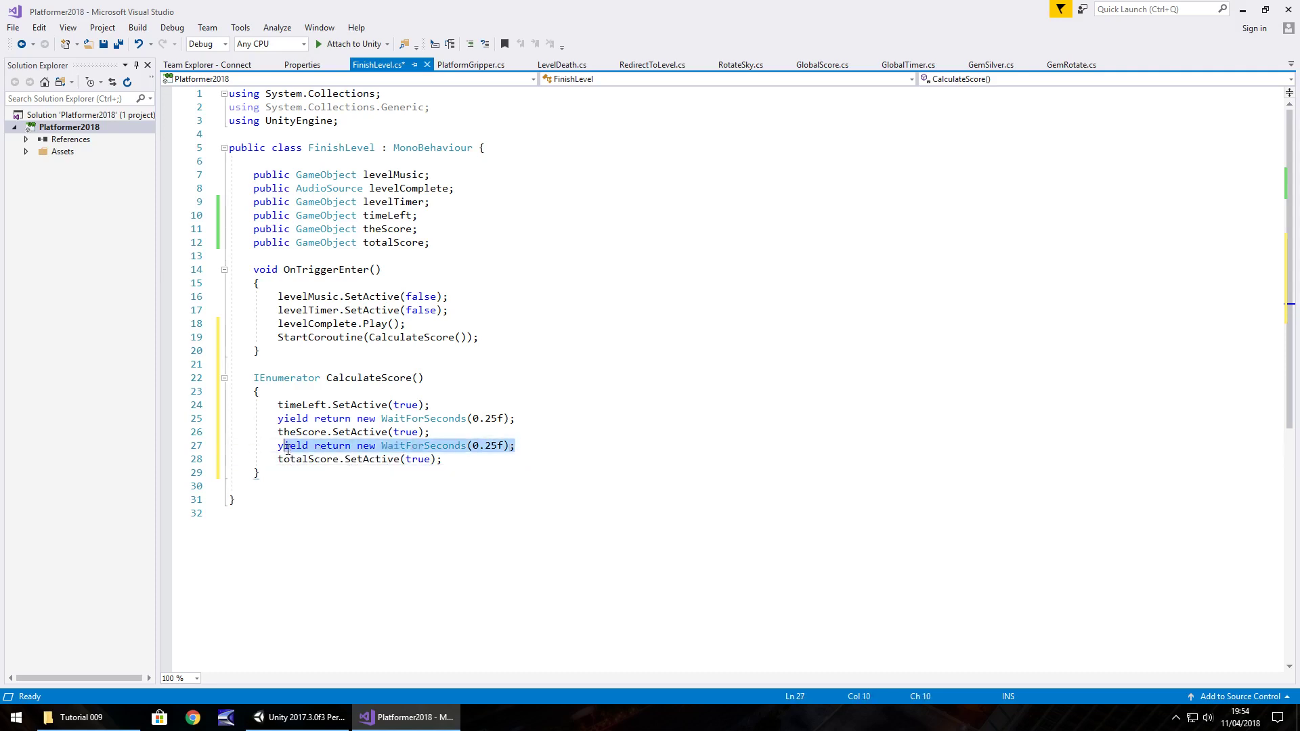
{"action": "key", "text": "ctrl+c"}
{"action": "left_click", "coordinate": [472, 461]}
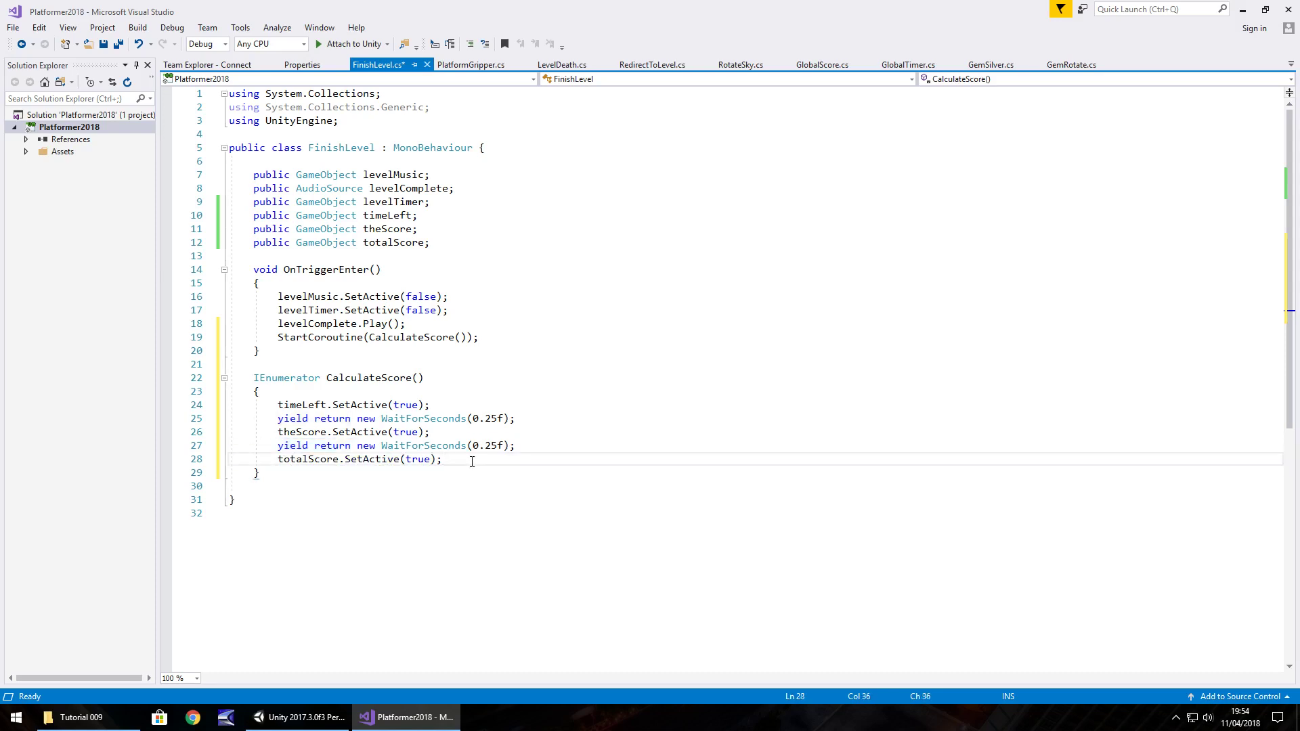
{"action": "key", "text": "Return"}
{"action": "key", "text": "ctrl+v"}
{"action": "key", "text": "ctrl+s"}
Step: Switch to Unity and assign TimeLeft, CurrentScore and TotalScore to the Time Left, The Score and Total Score slots of FinishGameTrigger's Finish Level script
{"action": "left_click", "coordinate": [331, 722]}
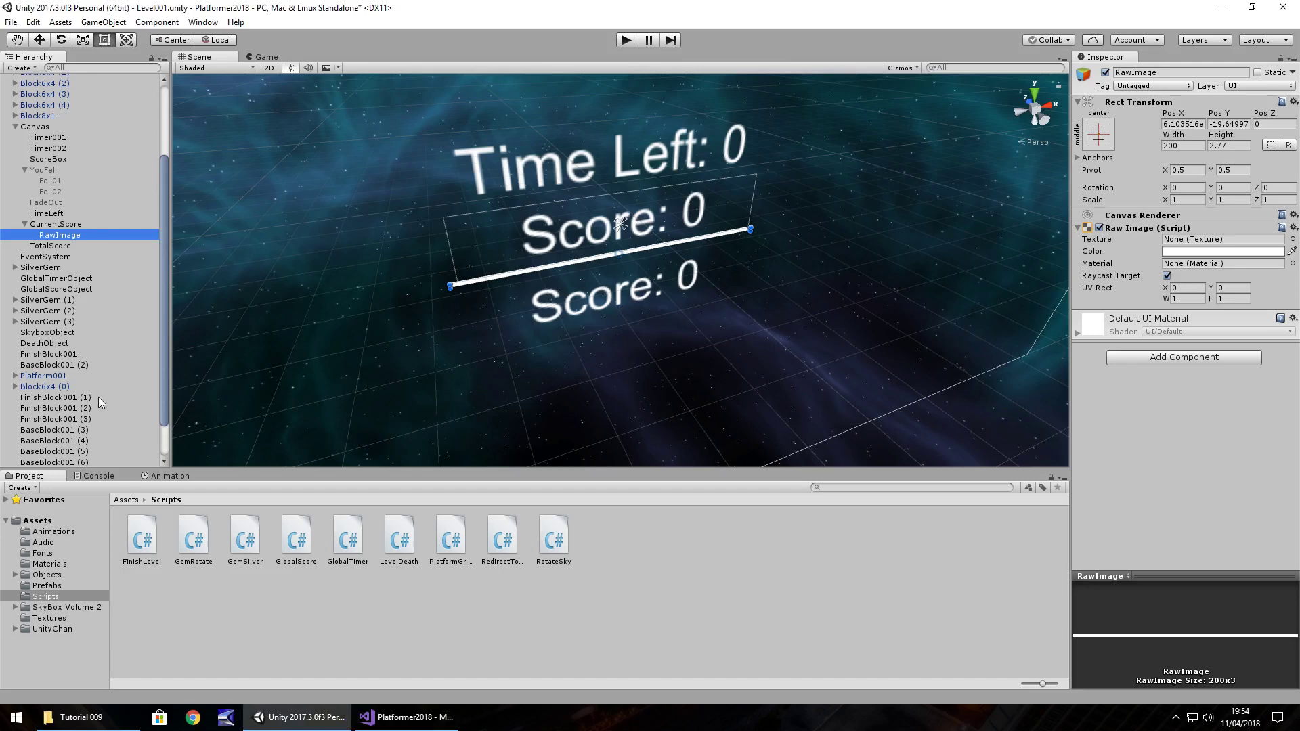
{"action": "scroll", "coordinate": [100, 406], "scroll_direction": "down", "scroll_amount": 1}
{"action": "left_click", "coordinate": [67, 463]}
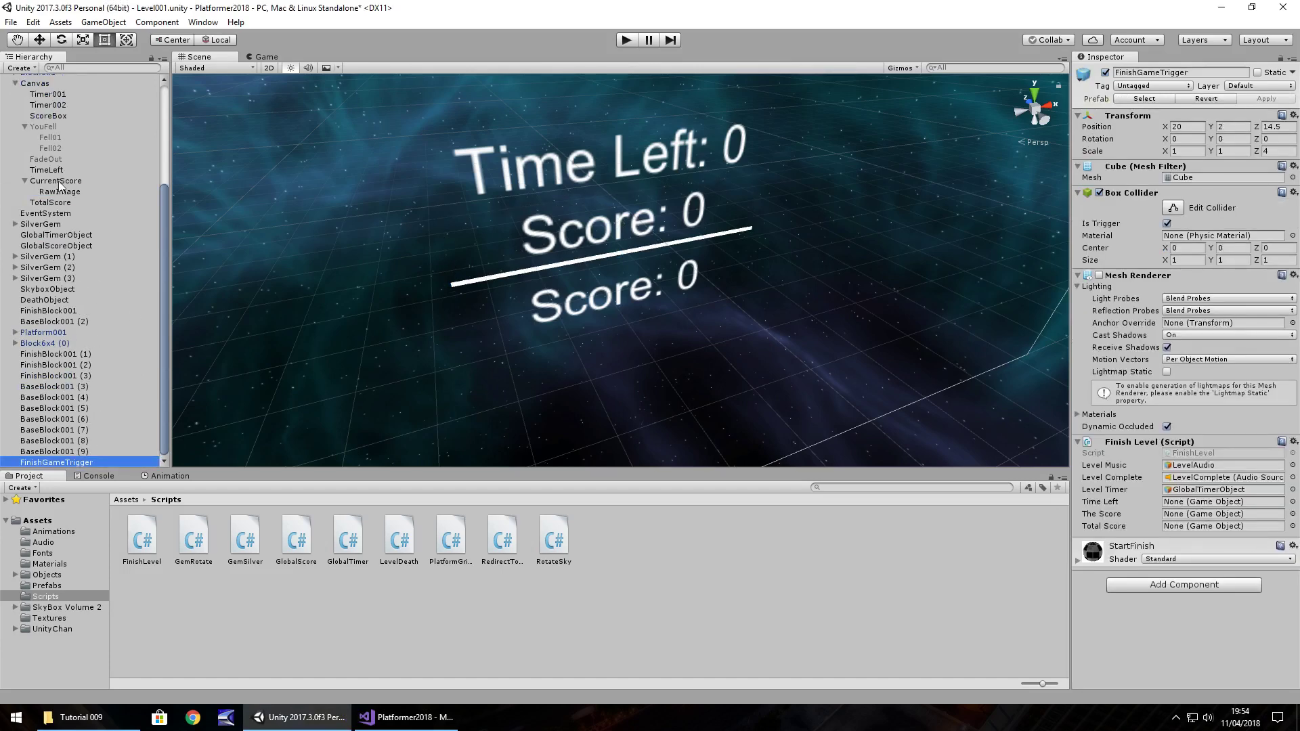
{"action": "left_click_drag", "start_coordinate": [46, 170], "coordinate": [1186, 508]}
{"action": "left_click_drag", "start_coordinate": [56, 181], "coordinate": [1187, 514]}
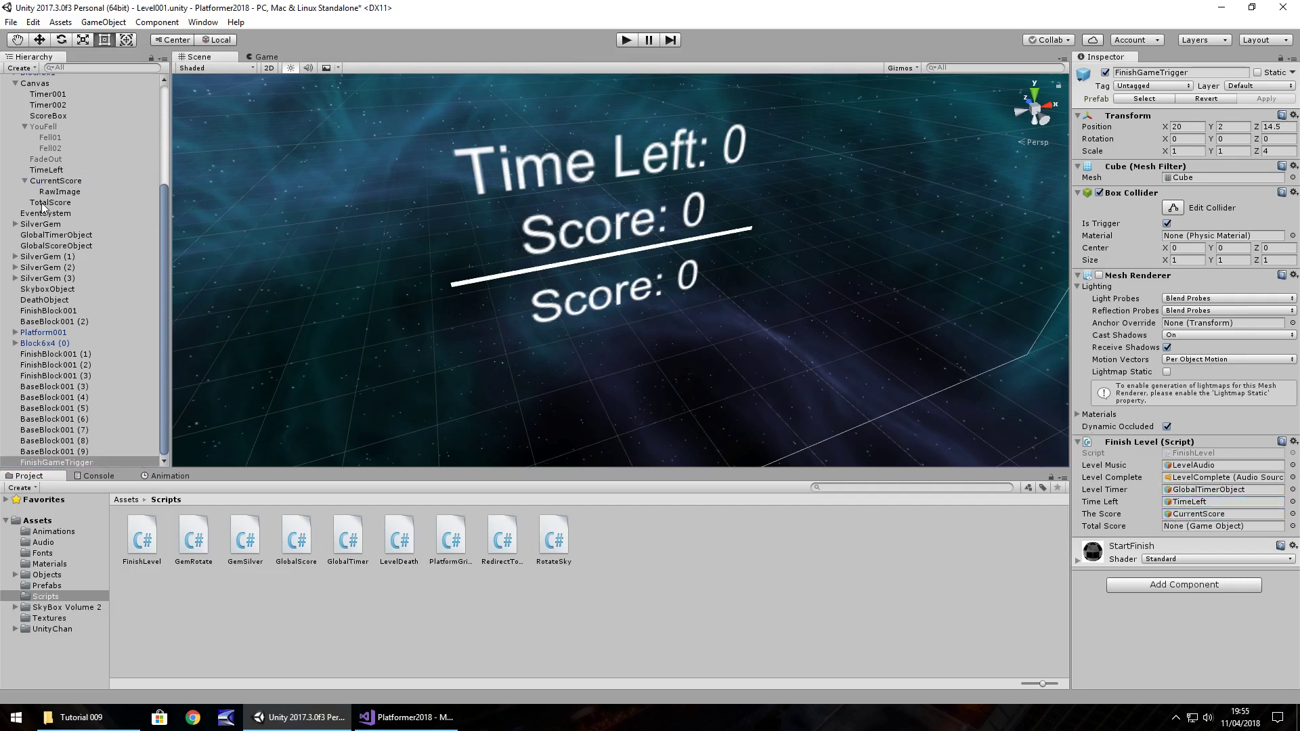
{"action": "left_click_drag", "start_coordinate": [41, 202], "coordinate": [1192, 526]}
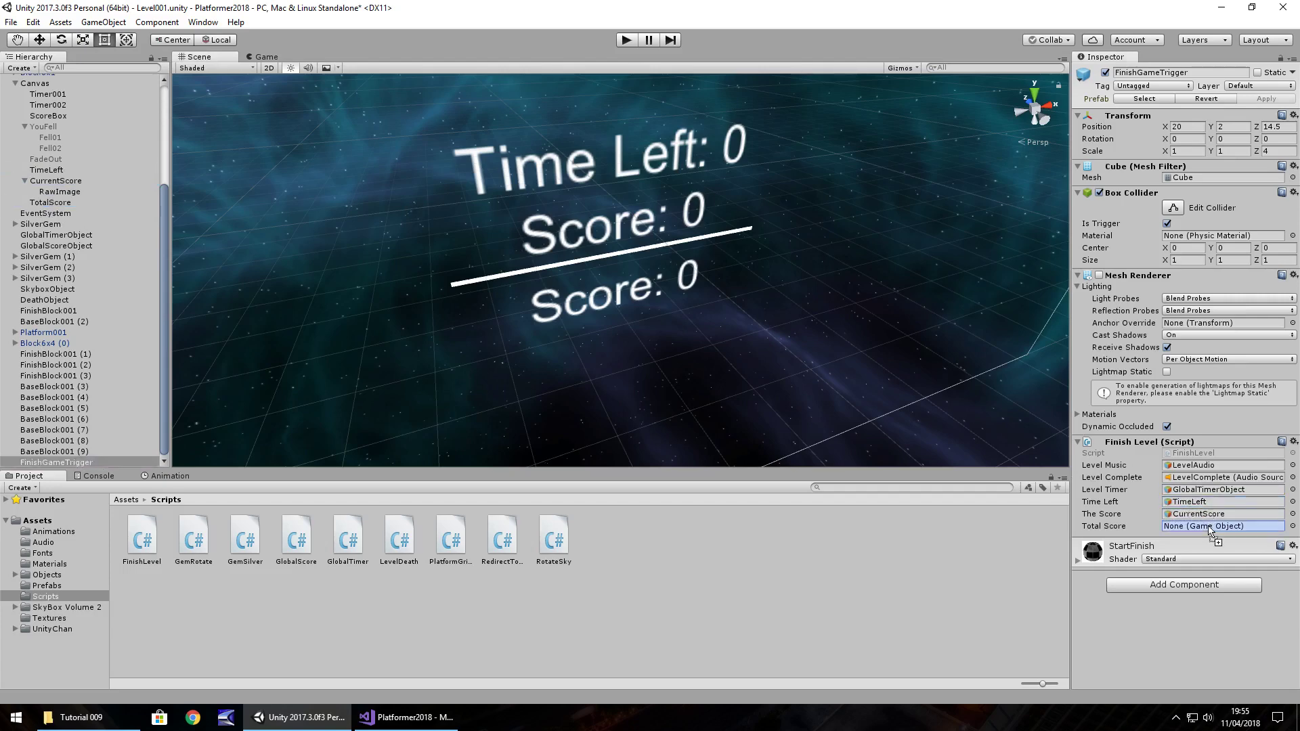
Step: Collapse CurrentScore and deactivate the TimeLeft, CurrentScore and TotalScore objects on the Canvas together
{"action": "left_click", "coordinate": [26, 181]}
{"action": "left_click", "coordinate": [46, 181]}
{"action": "left_click", "coordinate": [54, 191], "text": "ctrl"}
{"action": "left_click", "coordinate": [47, 202], "text": "ctrl"}
{"action": "left_click", "coordinate": [1105, 73]}
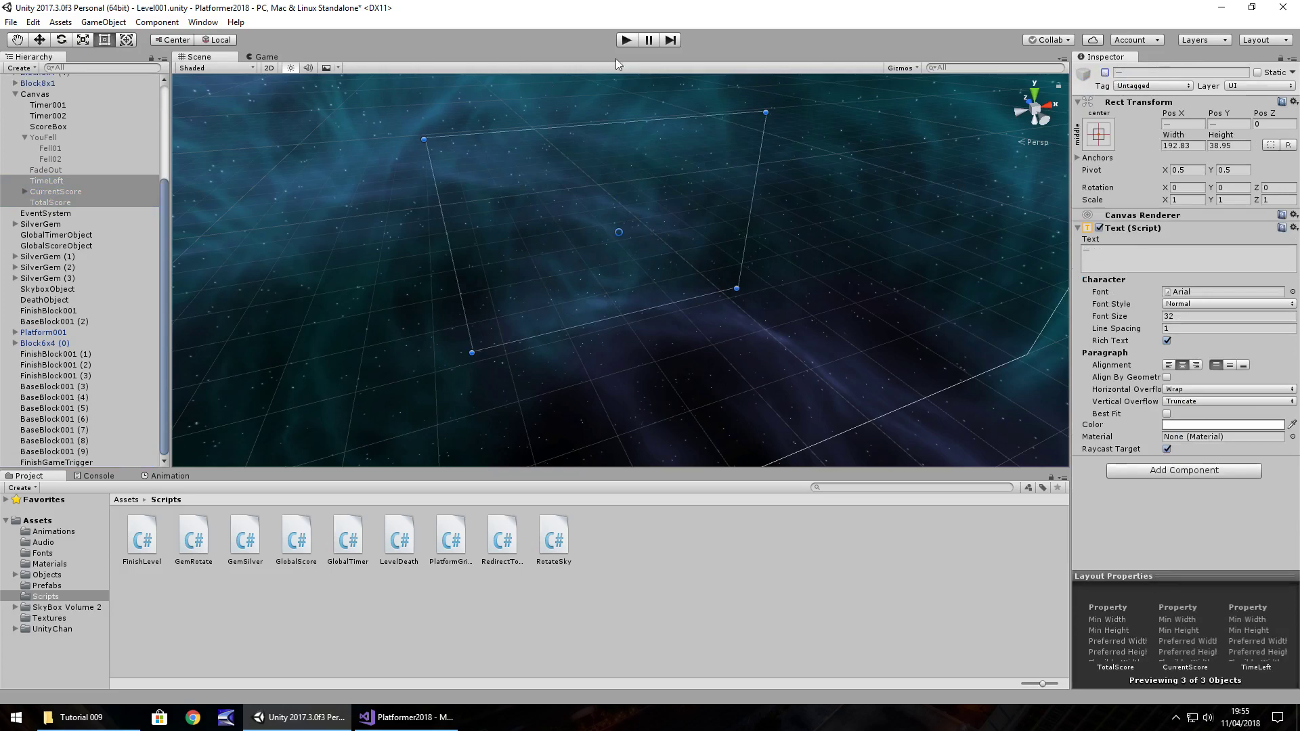
Step: Run the game, try to move the character to the level's finish, and stop the run
{"action": "left_click", "coordinate": [627, 41]}
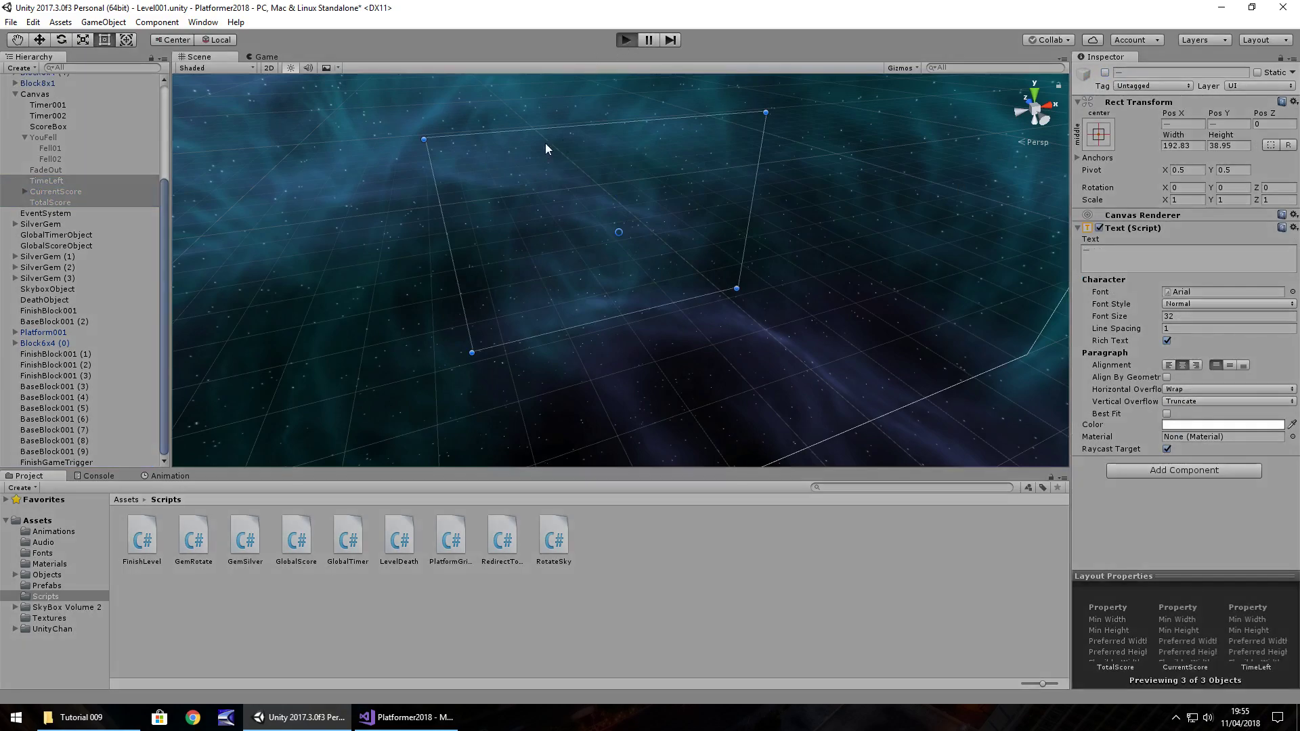
{"action": "key", "text": "w"}
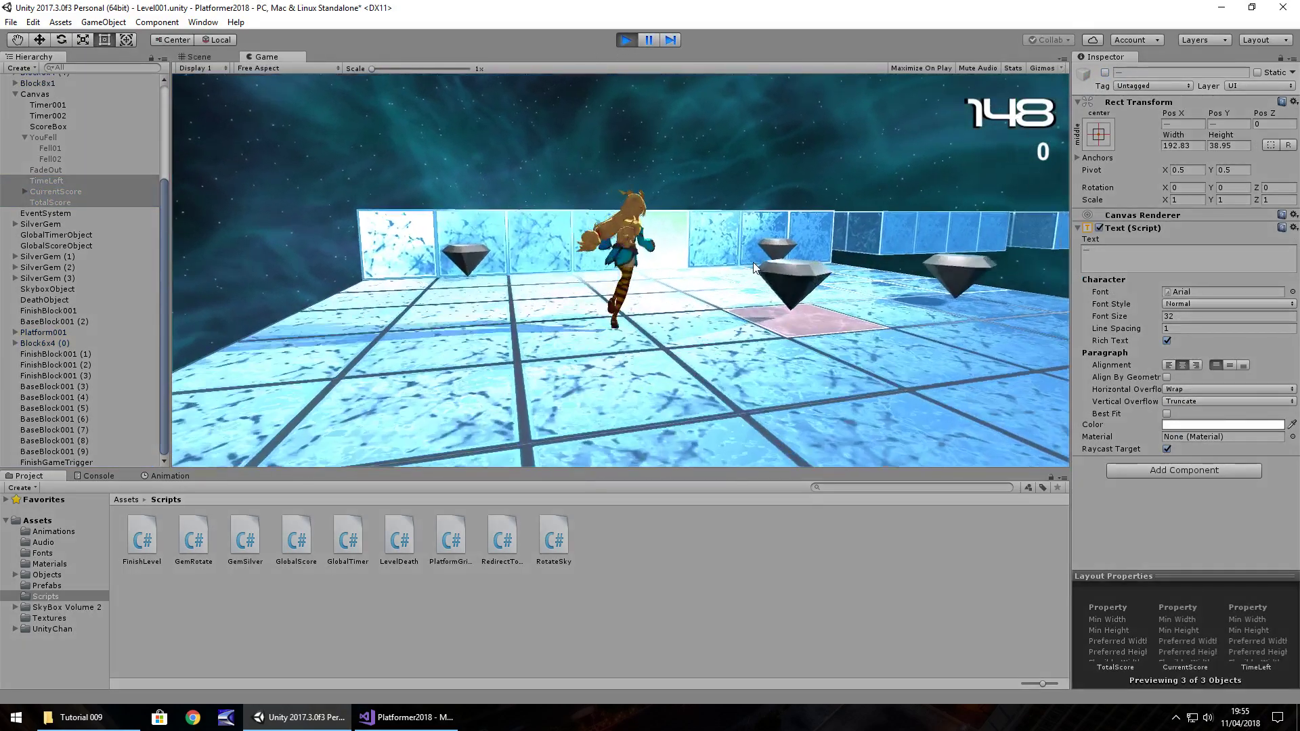
{"action": "key", "text": "space"}
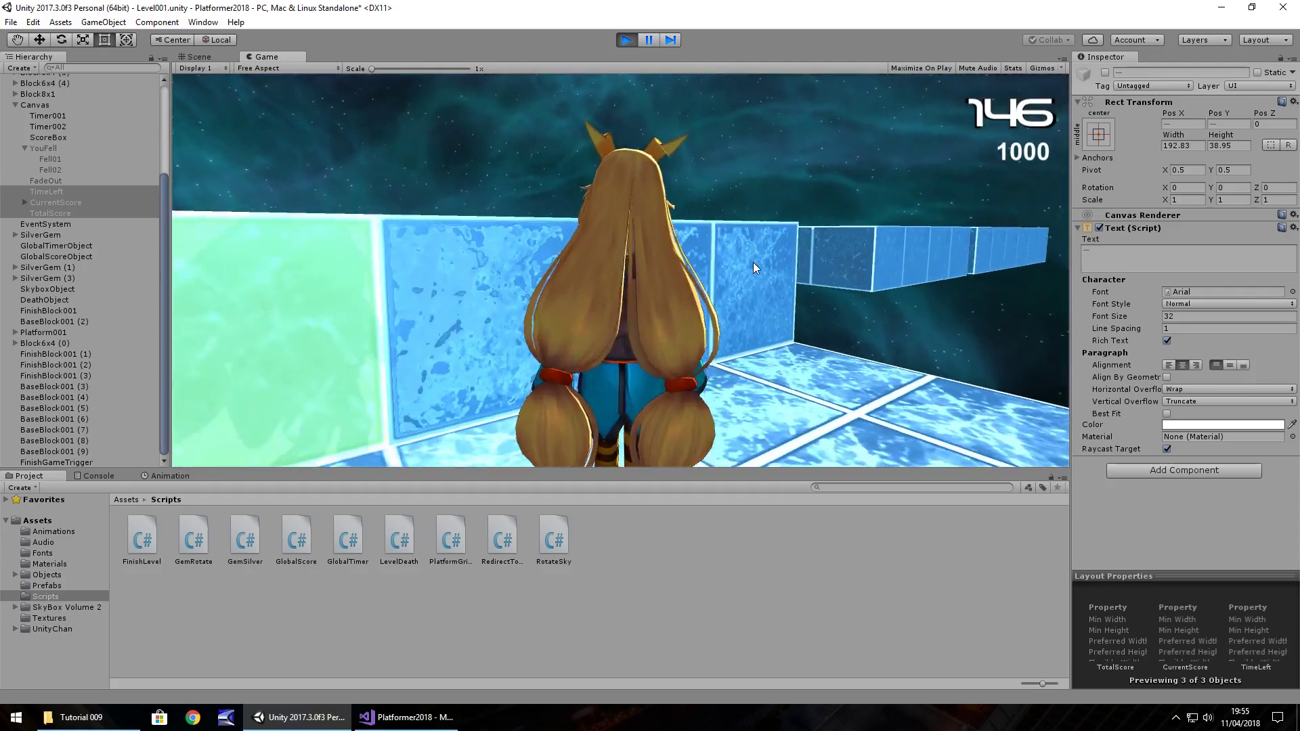
{"action": "key", "text": "w"}
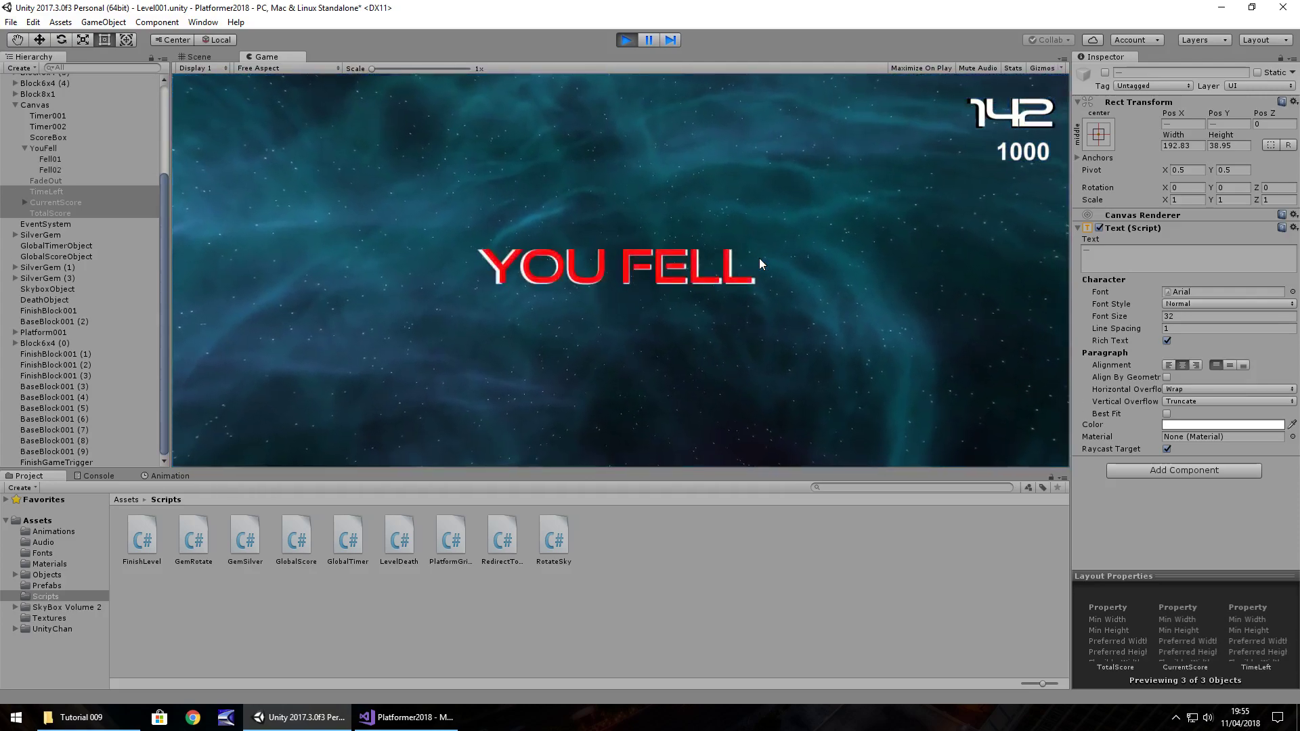
{"action": "key", "text": "ctrl+p"}
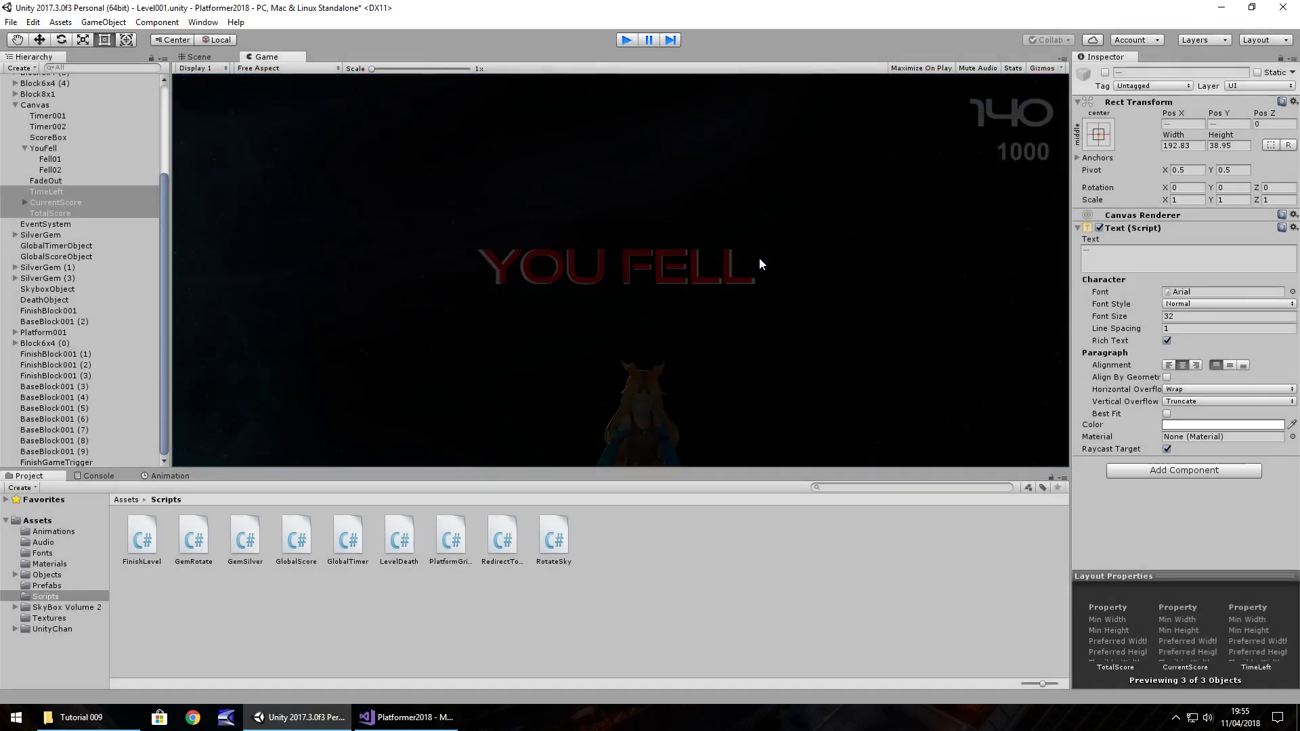
Step: Run the game again, steer the character onto the finish area to test the score reveal, and stop the game
{"action": "key", "text": "ctrl+p"}
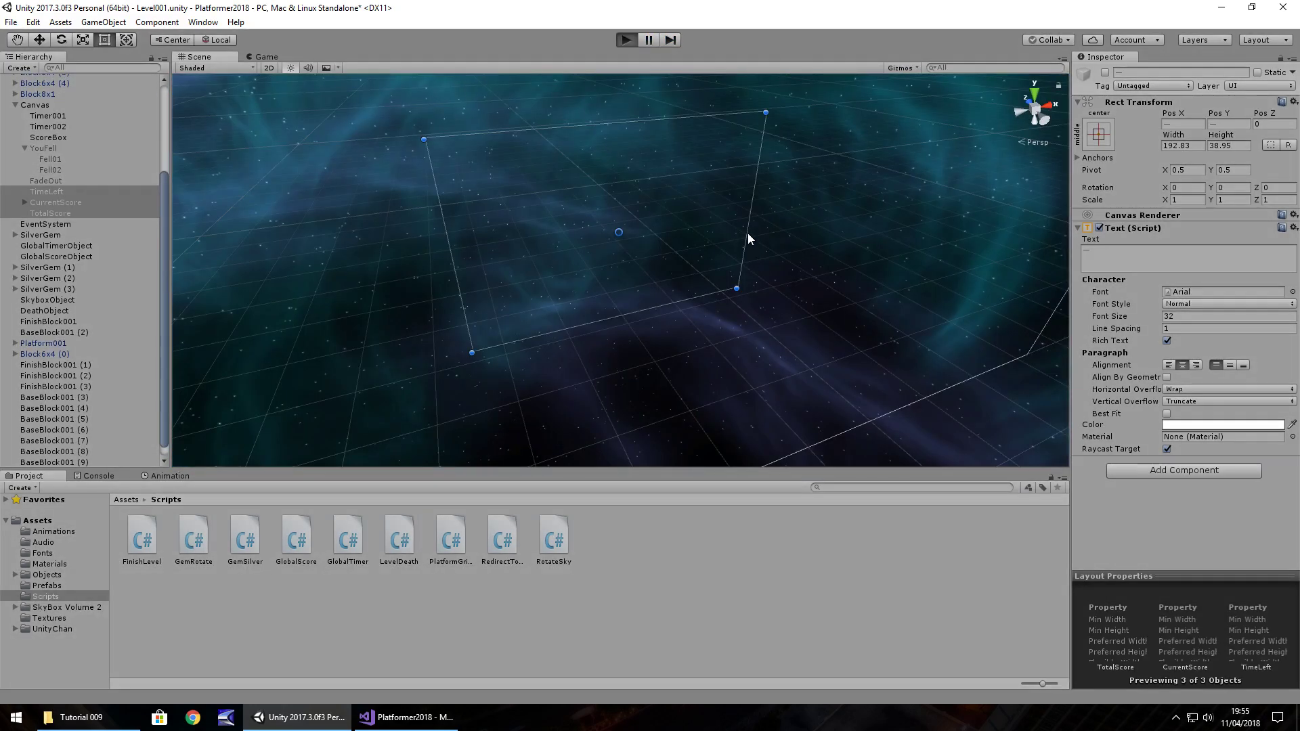
{"action": "key", "text": "Up"}
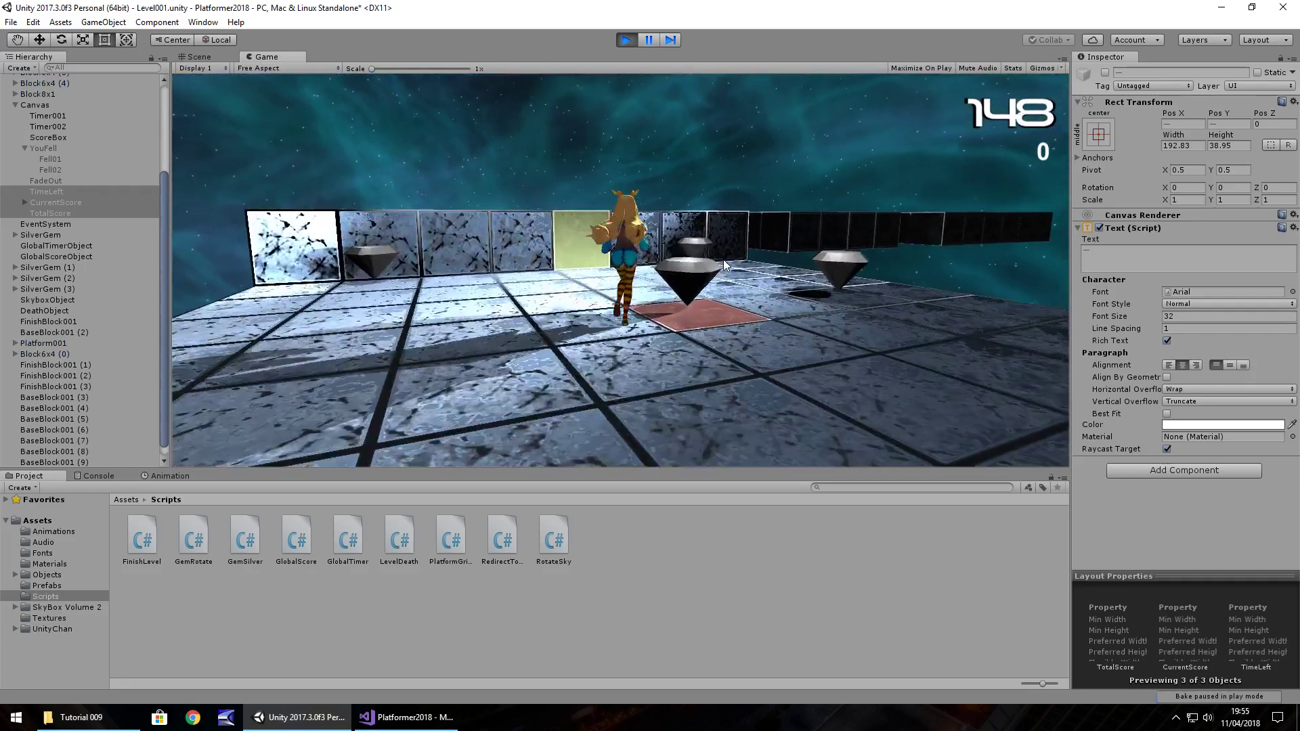
{"action": "key", "text": "Right"}
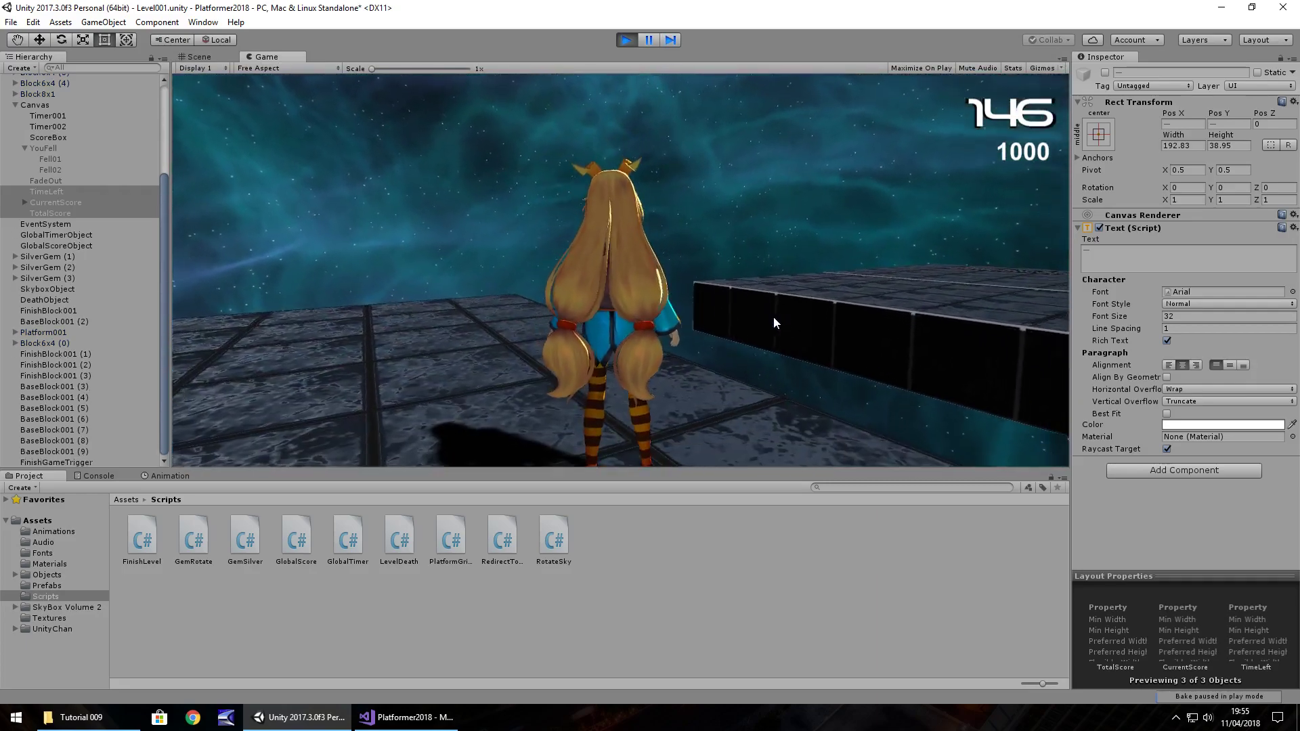
{"action": "key", "text": "Left"}
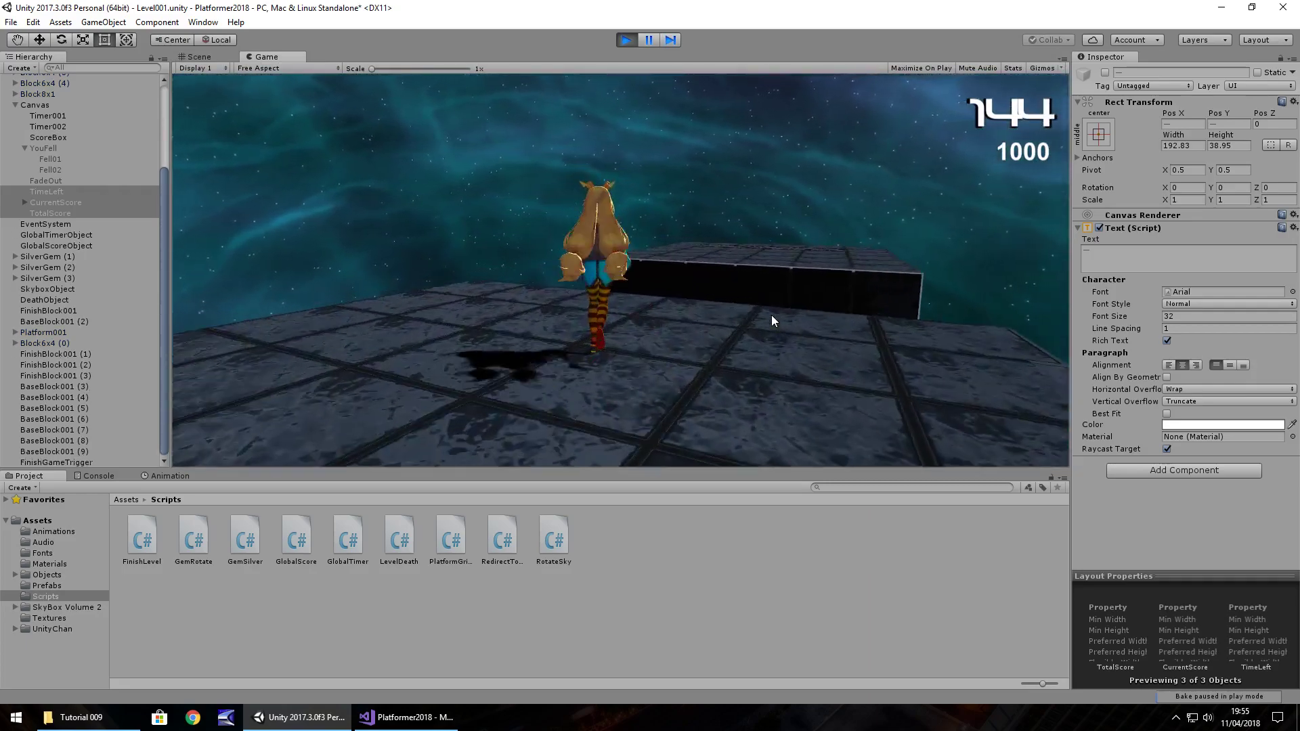
{"action": "key", "text": "Up"}
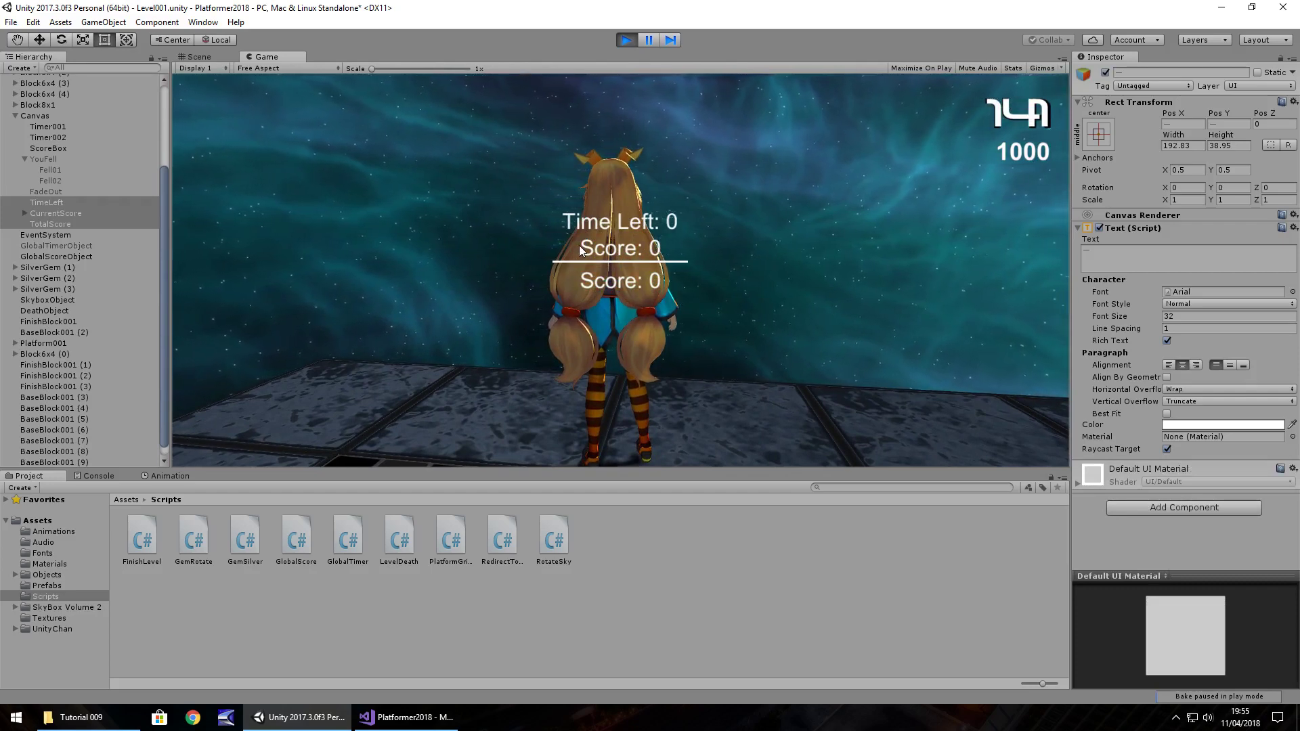
{"action": "key", "text": "ctrl+p"}
Step: Switch to Visual Studio, set all three WaitForSeconds delays in CalculateScore to 1, and save the script
{"action": "key", "text": "alt+Tab"}
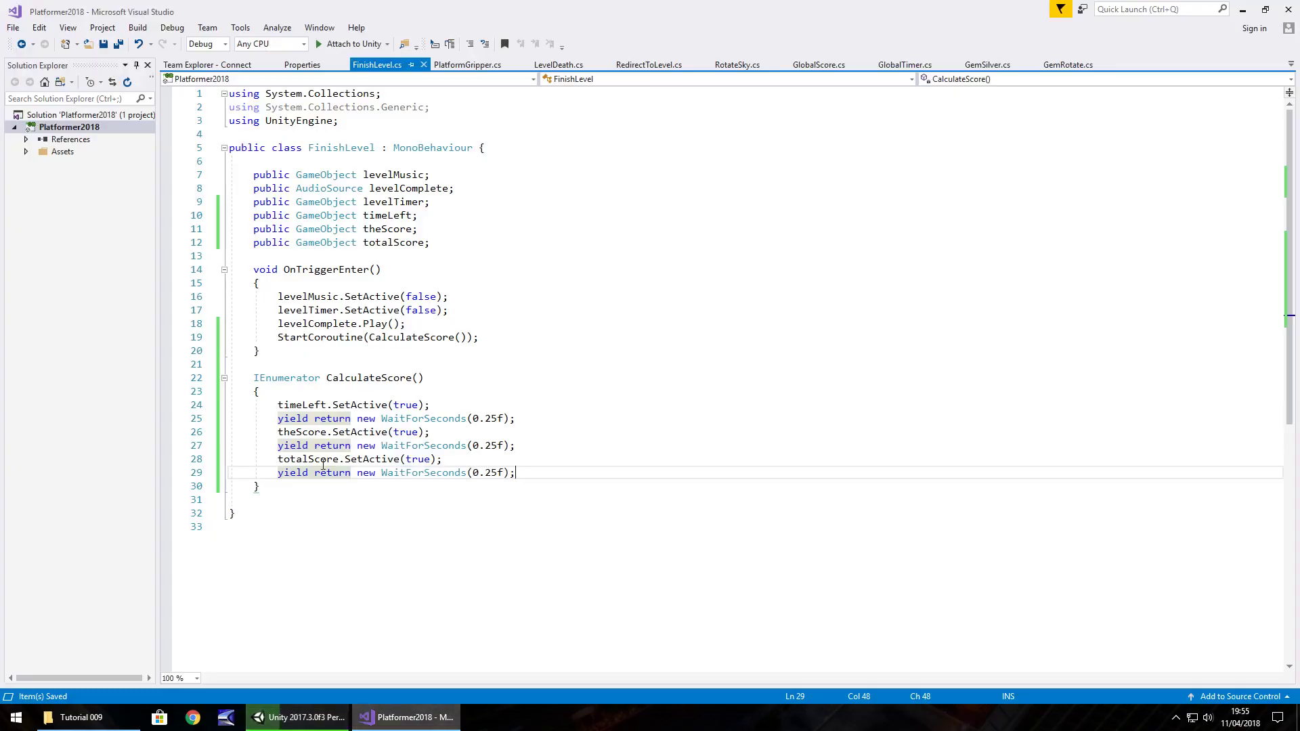
{"action": "left_click_drag", "start_coordinate": [468, 419], "coordinate": [508, 419]}
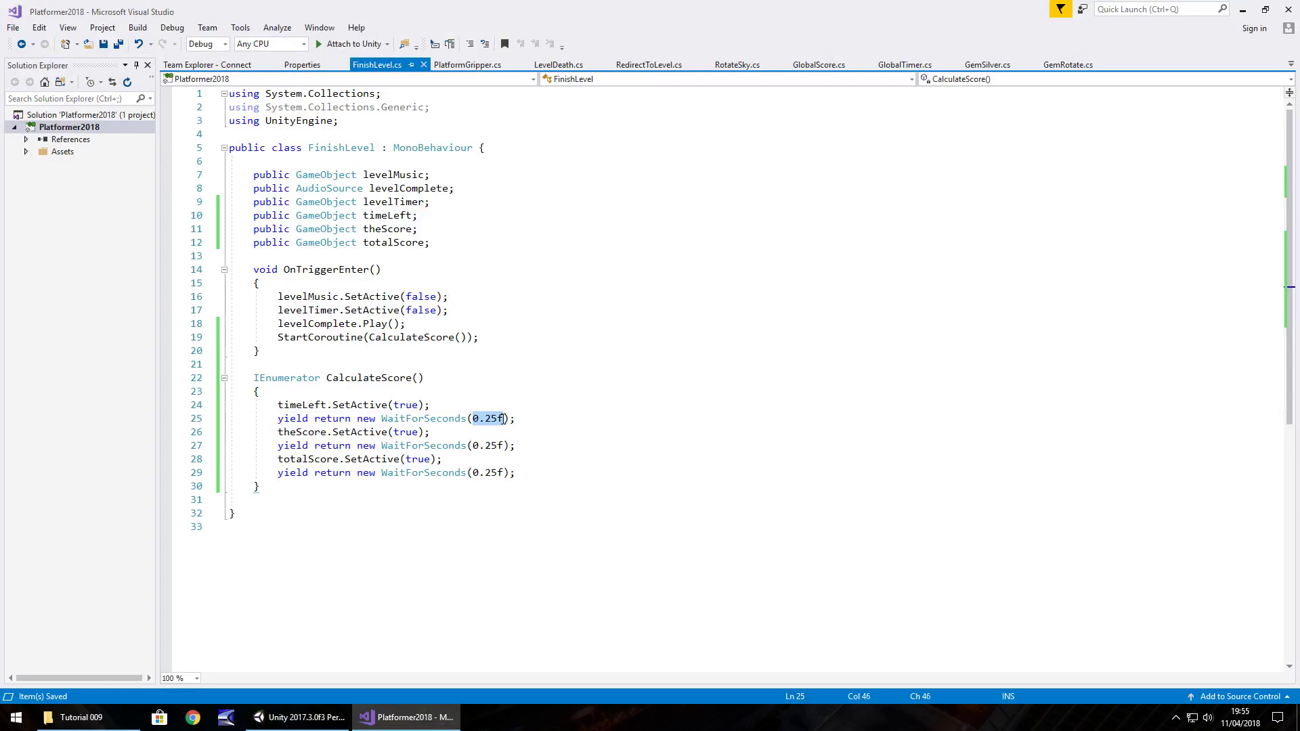
{"action": "type", "text": "1"}
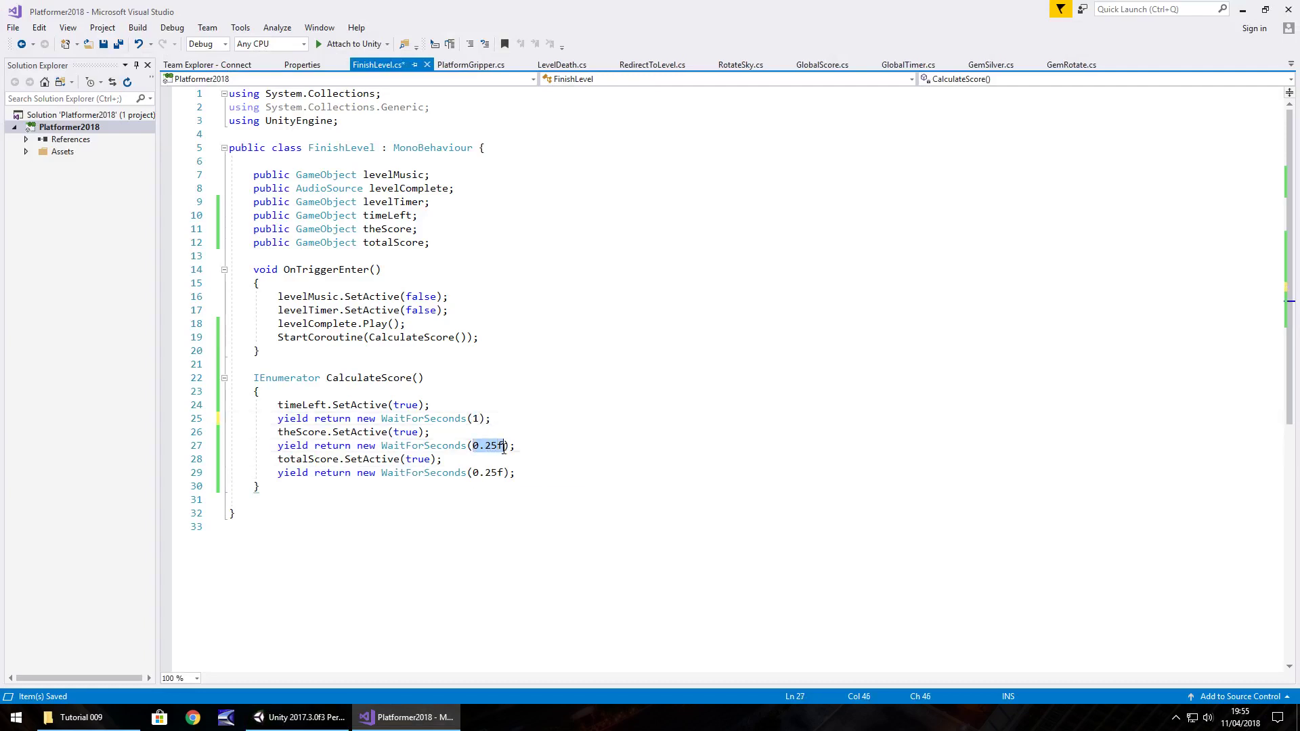
{"action": "type", "text": "1"}
{"action": "left_click_drag", "start_coordinate": [510, 472], "coordinate": [473, 472]}
{"action": "type", "text": "1"}
{"action": "key", "text": "ctrl+s"}
Step: Switch to Unity and play the level to its finish to check the timing of the score texts, ending the run
{"action": "left_click", "coordinate": [298, 718]}
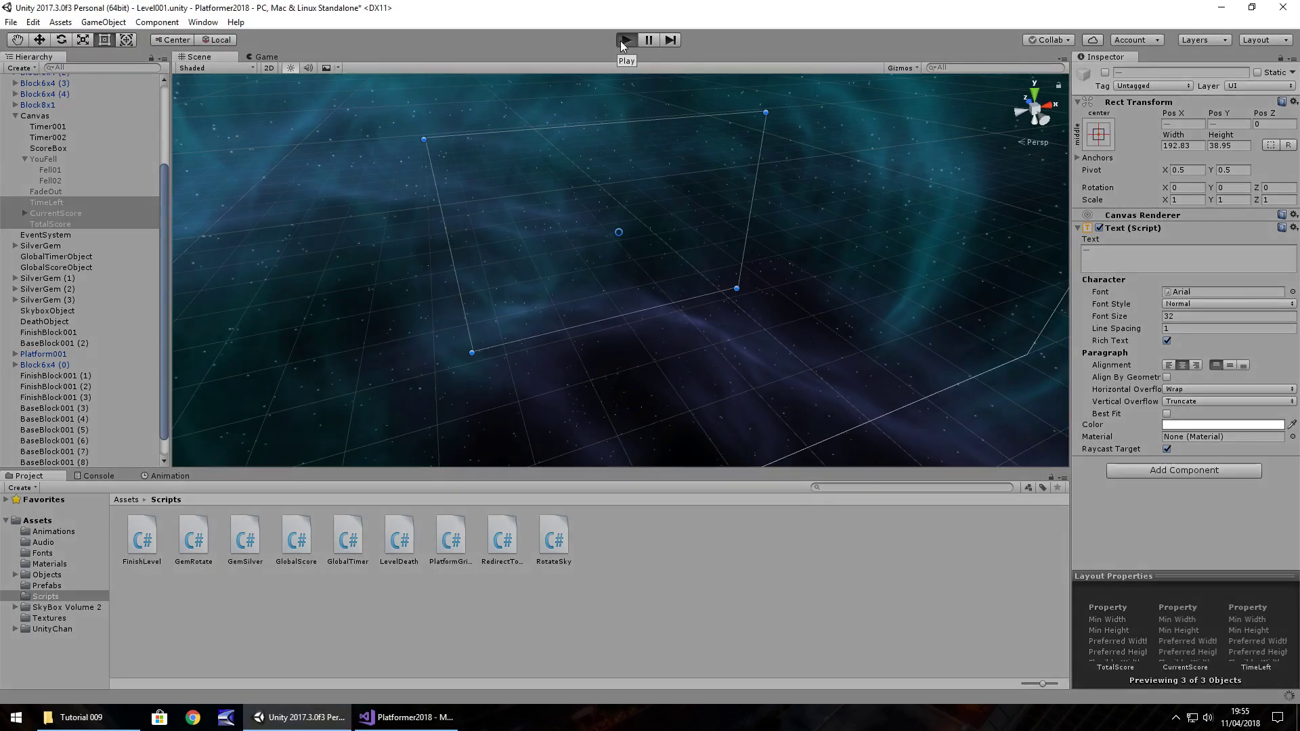
{"action": "left_click", "coordinate": [624, 39]}
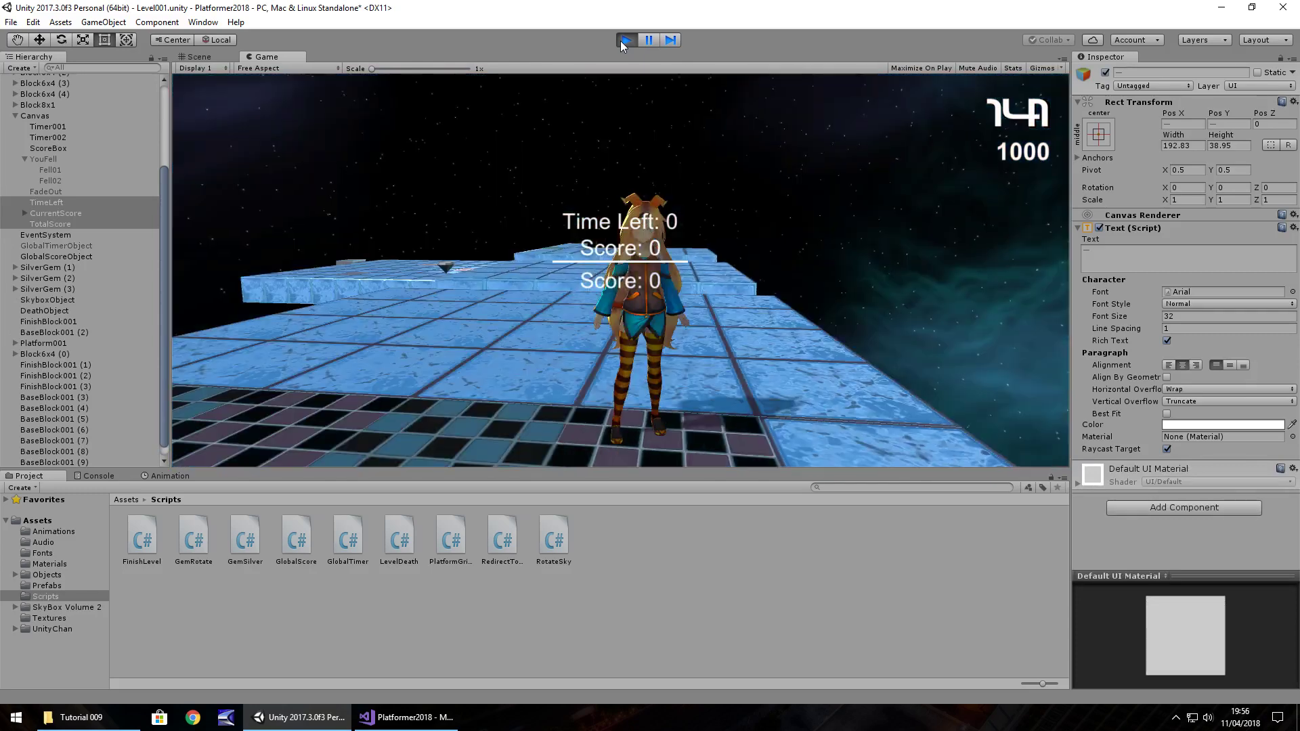
{"action": "left_click", "coordinate": [621, 41]}
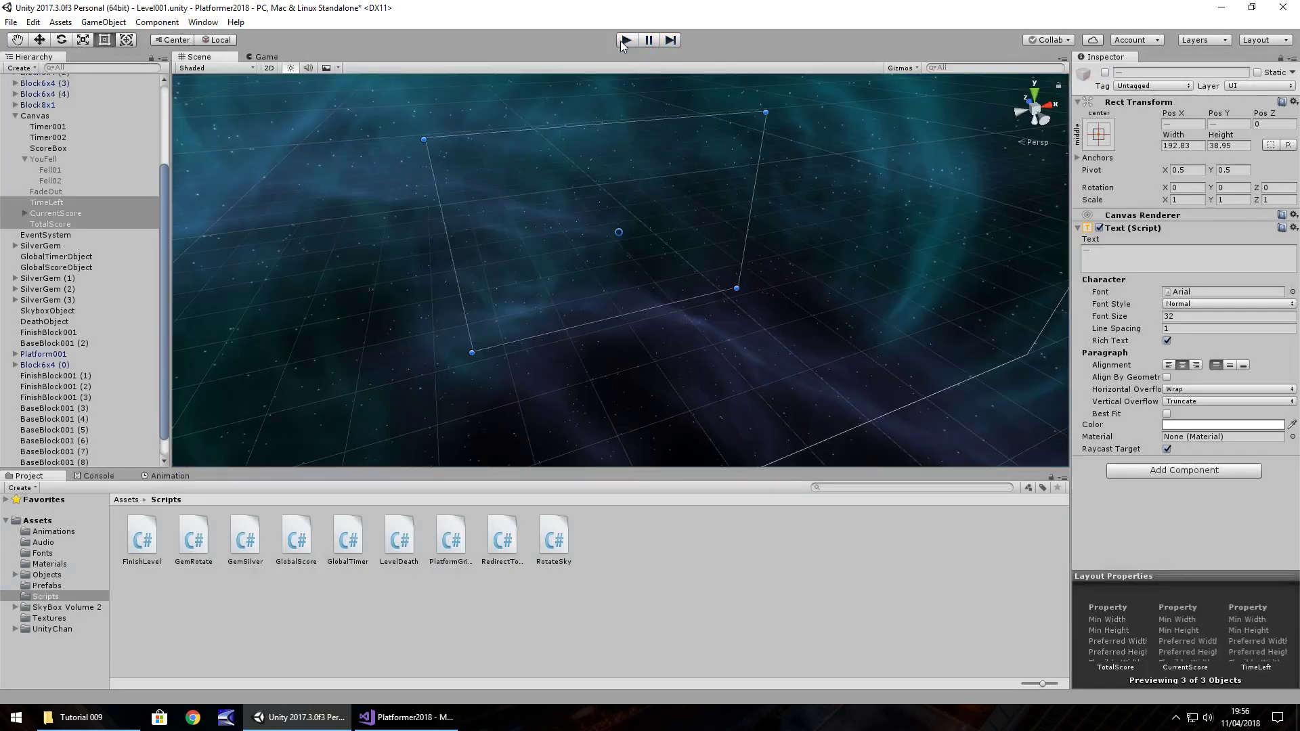